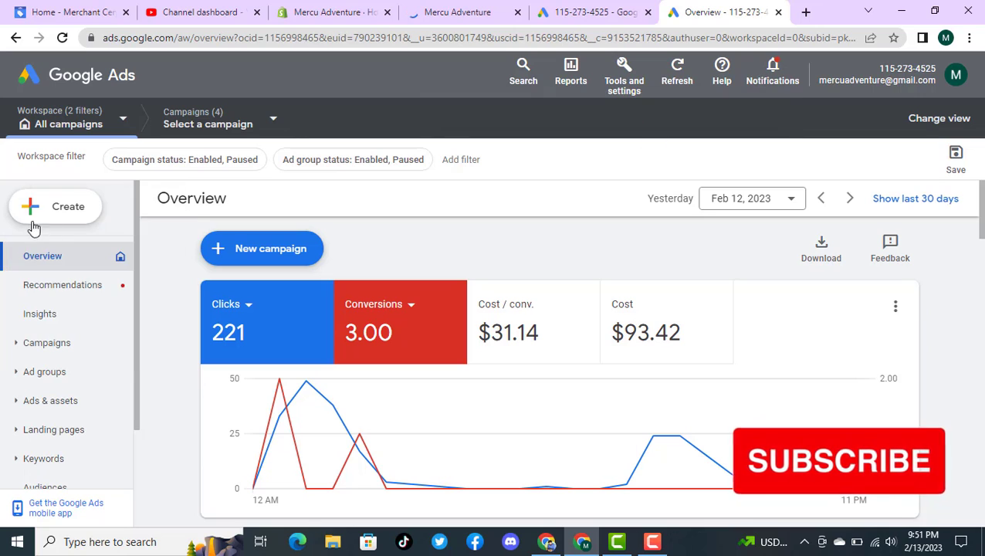
Step: Start creating a new campaign with Sales as its objective
{"action": "left_click", "coordinate": [28, 205]}
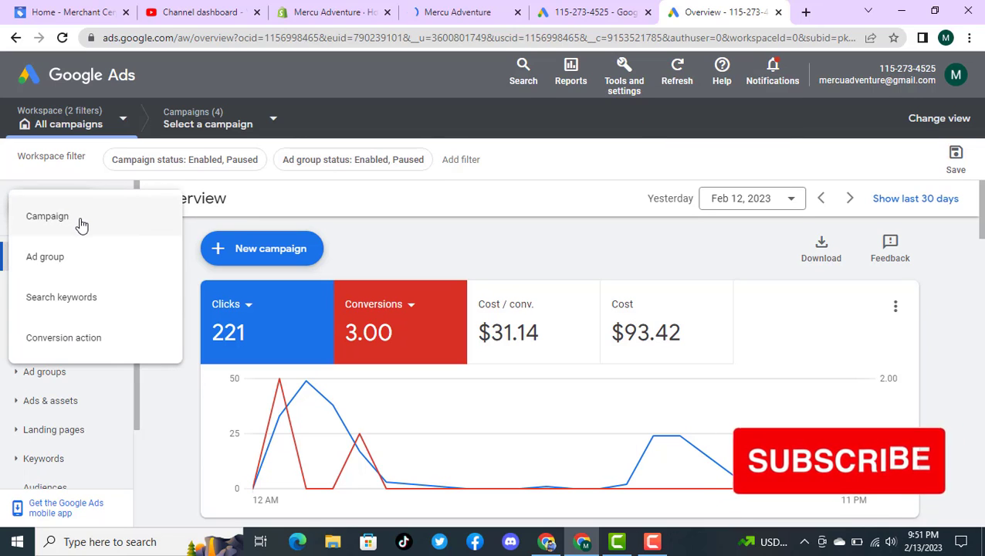
{"action": "left_click", "coordinate": [187, 234]}
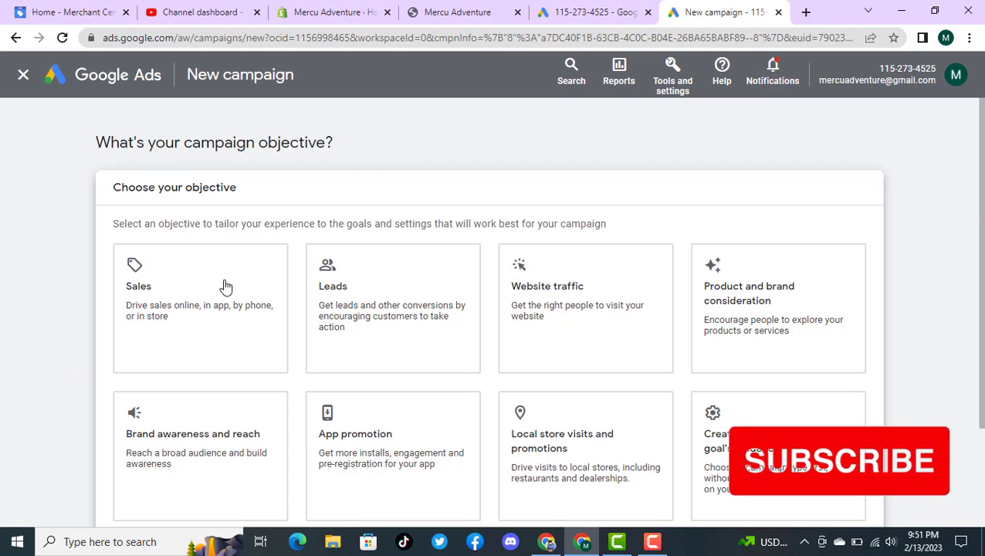
{"action": "left_click", "coordinate": [207, 309]}
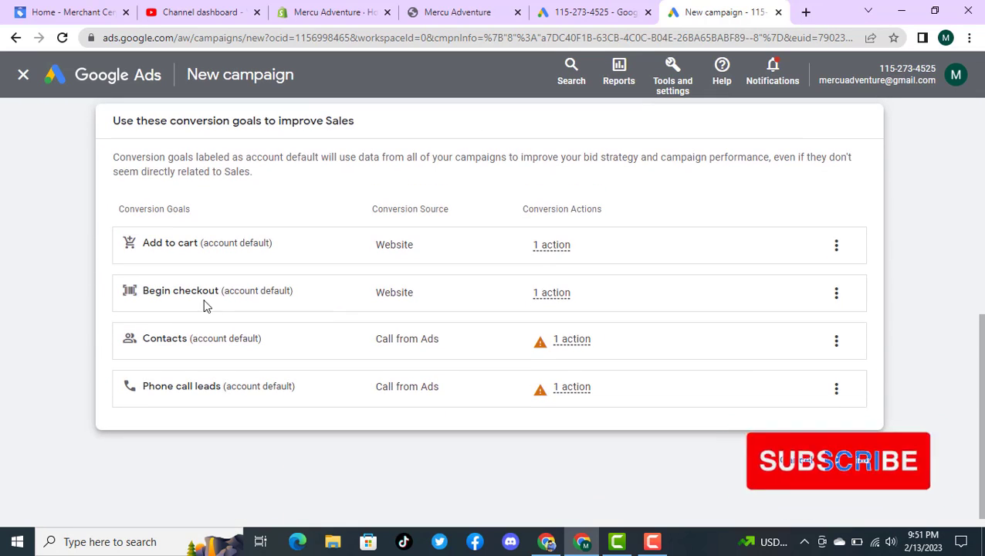
Step: Remove the Phone call leads and Contacts conversion goals from the campaign and continue to the campaign types
{"action": "left_click", "coordinate": [836, 389]}
{"action": "left_click", "coordinate": [863, 400]}
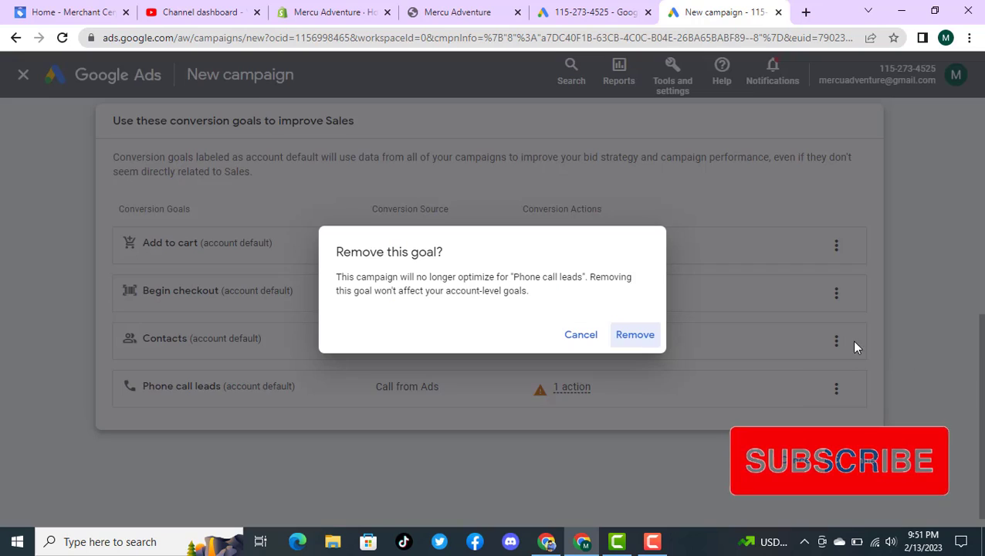
{"action": "left_click", "coordinate": [633, 337]}
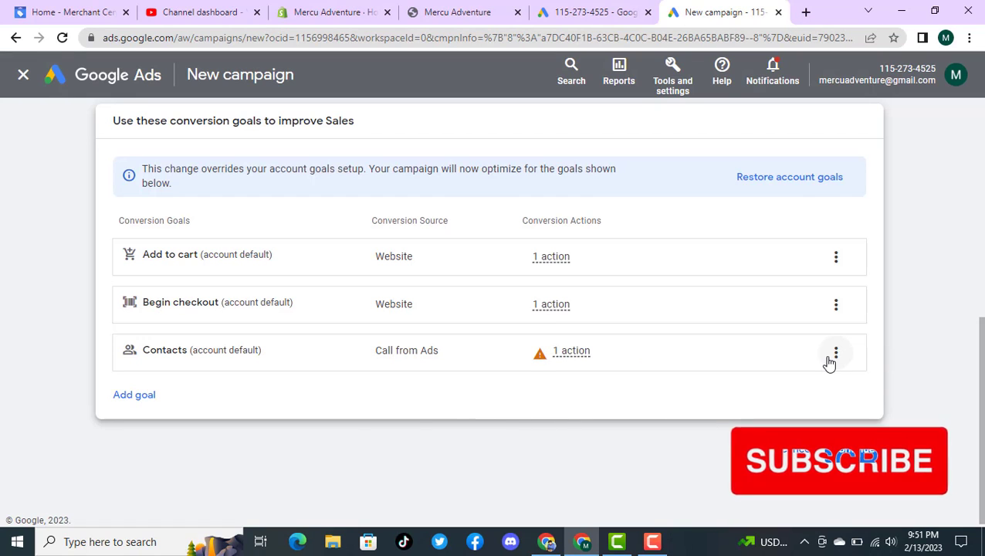
{"action": "left_click", "coordinate": [837, 354]}
{"action": "left_click", "coordinate": [876, 363]}
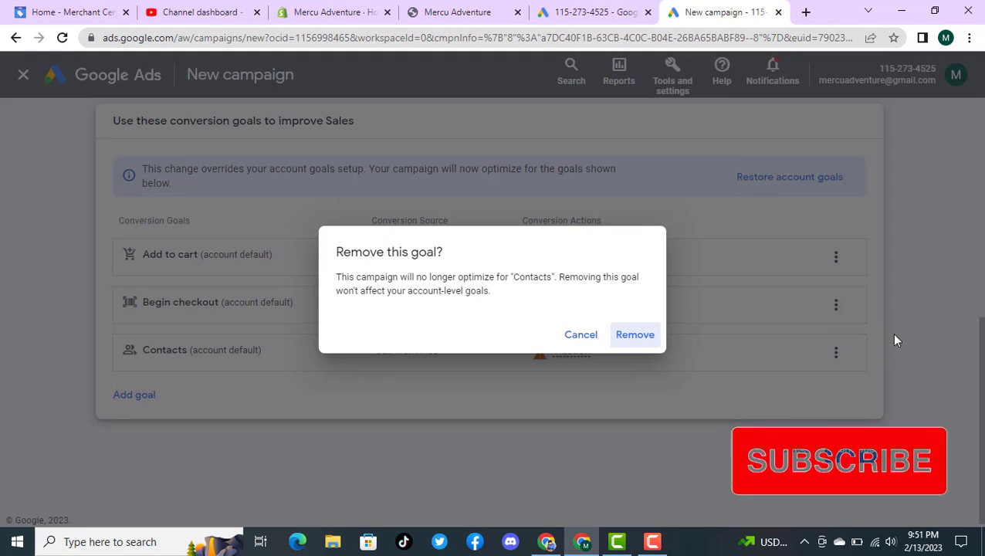
{"action": "left_click", "coordinate": [634, 340]}
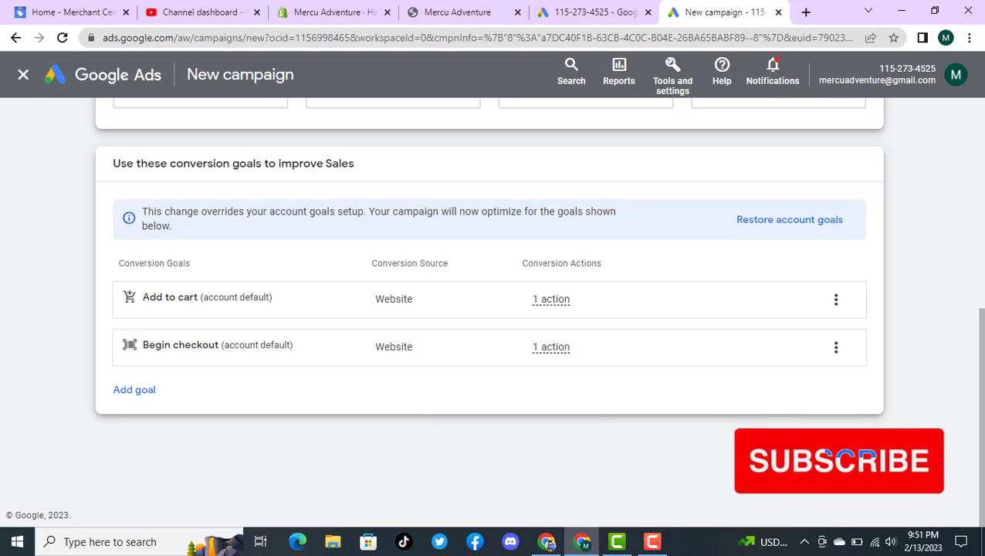
{"action": "left_click", "coordinate": [853, 447]}
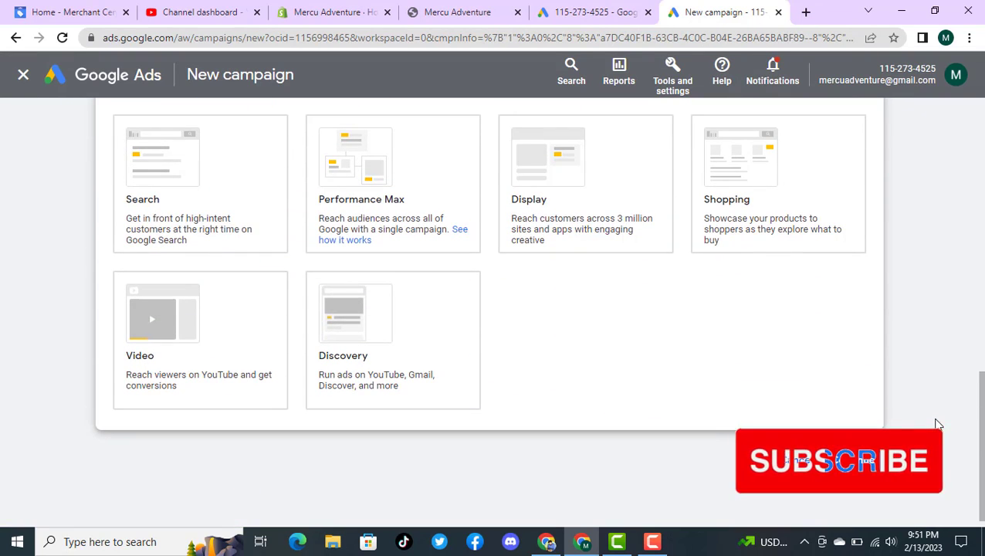
Step: Choose Performance Max as the campaign type and check the linked Merchant Center account
{"action": "left_click", "coordinate": [401, 160]}
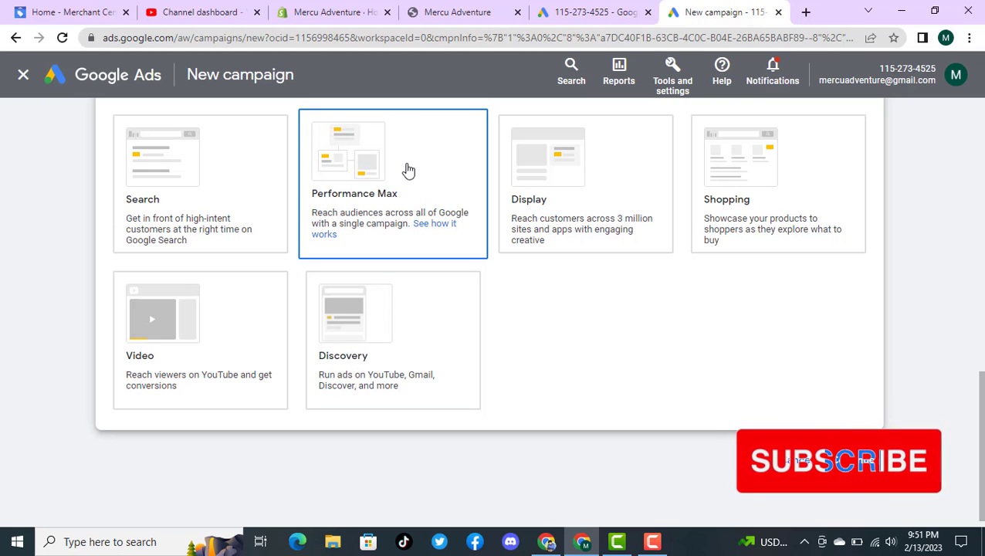
{"action": "left_click", "coordinate": [169, 181]}
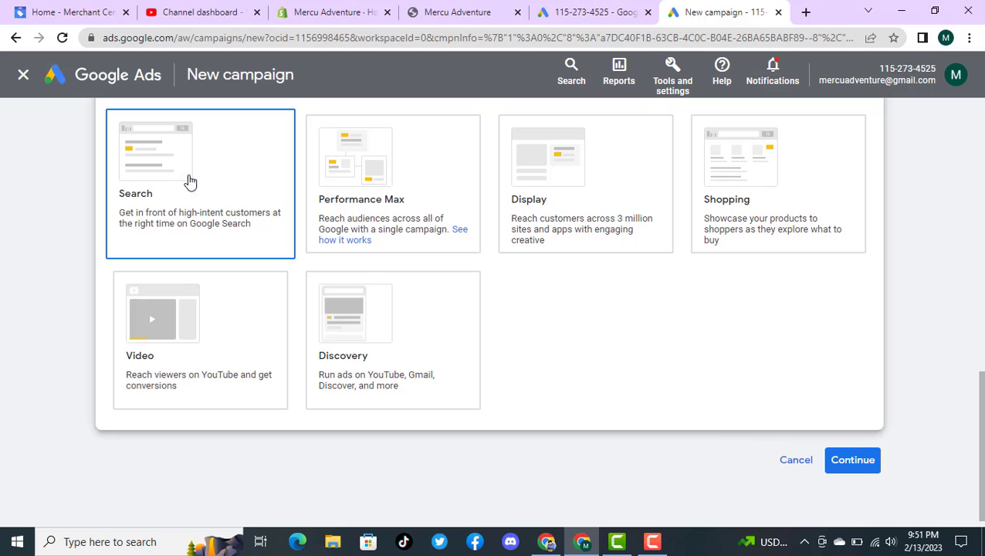
{"action": "left_click", "coordinate": [640, 176]}
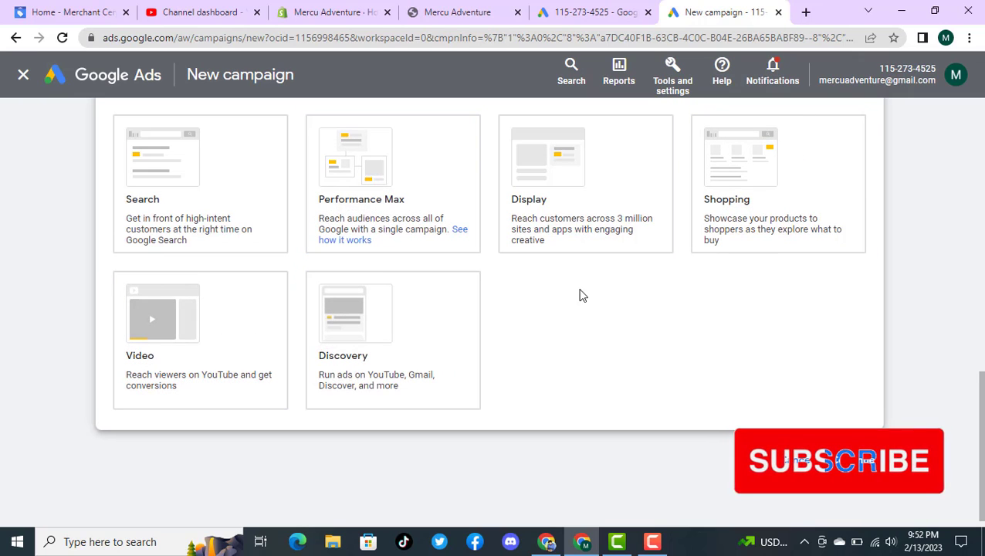
{"action": "left_click", "coordinate": [401, 168]}
{"action": "scroll", "coordinate": [418, 187], "scroll_direction": "down", "scroll_amount": 4}
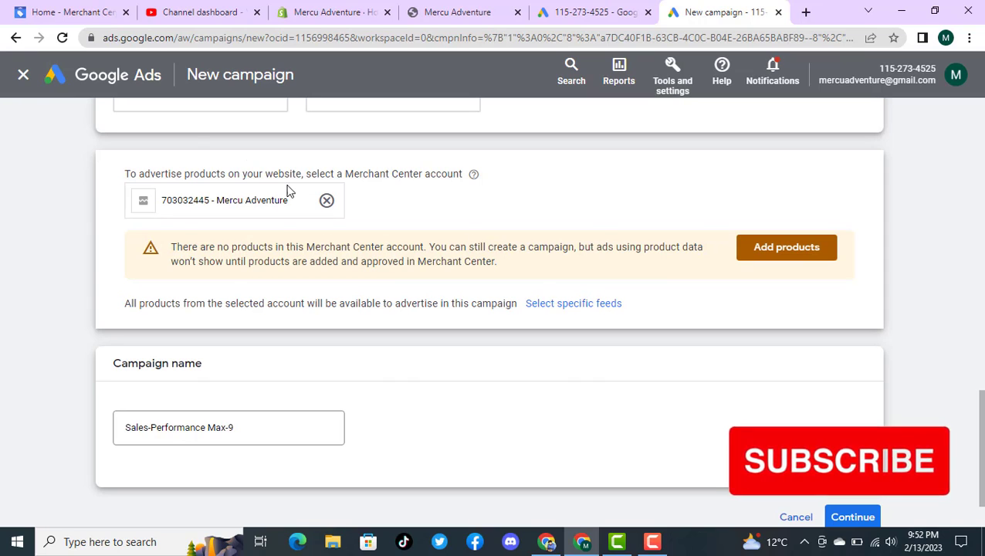
{"action": "scroll", "coordinate": [287, 189], "scroll_direction": "up", "scroll_amount": 2}
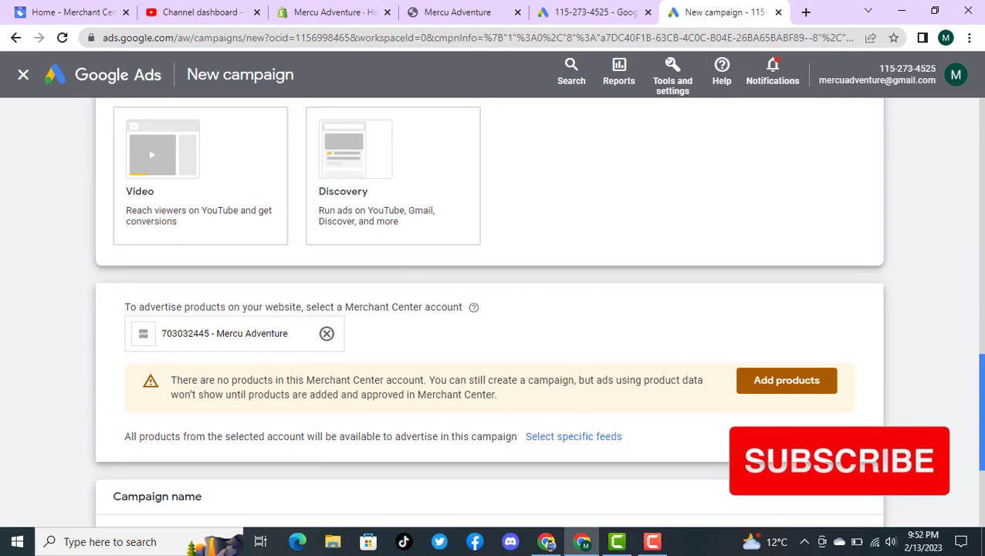
{"action": "scroll", "coordinate": [493, 253], "scroll_direction": "down", "scroll_amount": 3}
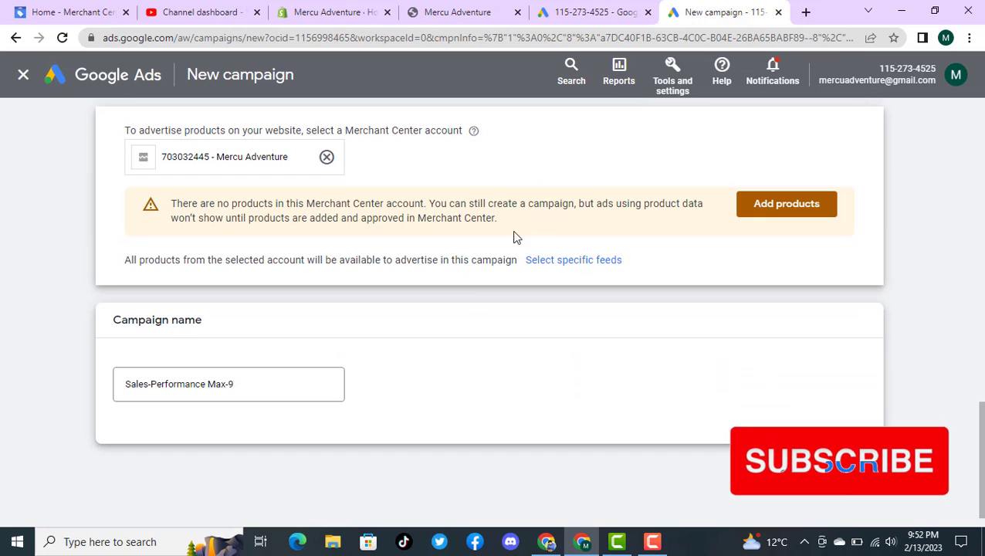
Step: Switch to Google Merchant Center Next, review the approval status of all products, and return to the Google Ads campaign setup
{"action": "left_click", "coordinate": [54, 8]}
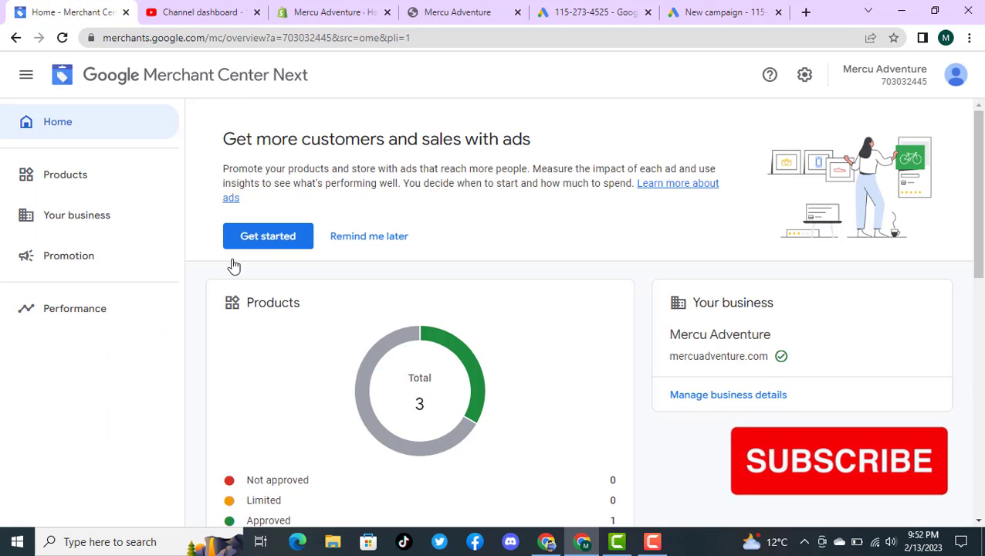
{"action": "left_click", "coordinate": [73, 181]}
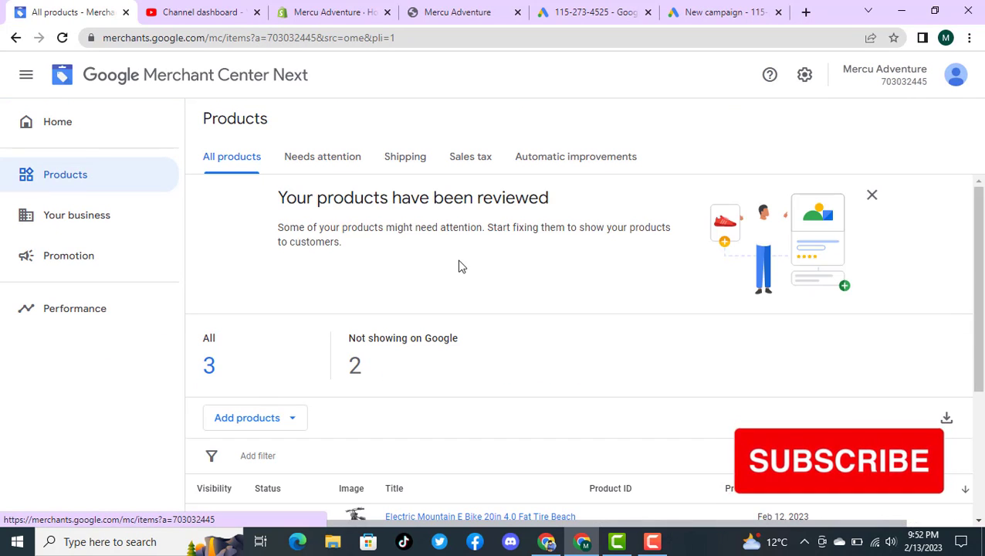
{"action": "scroll", "coordinate": [765, 253], "scroll_direction": "down", "scroll_amount": 3}
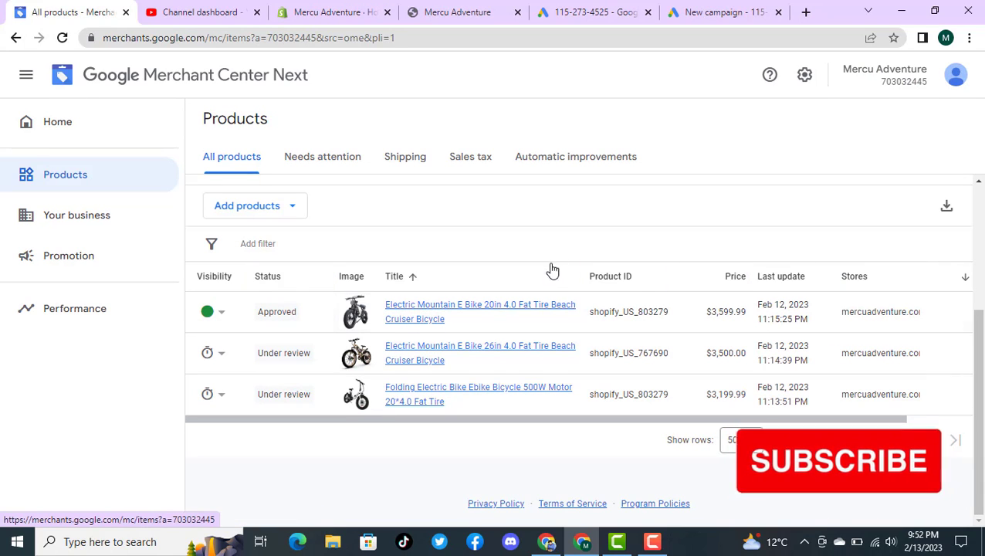
{"action": "left_click", "coordinate": [707, 8]}
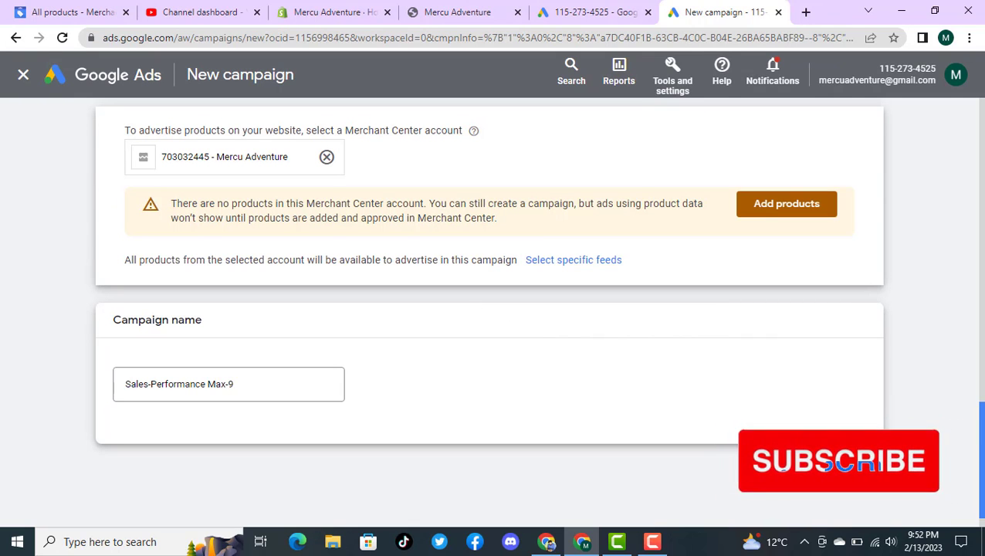
Step: Keep the campaign name Sales-Performance Max-9 and continue by starting a new campaign instead of a saved draft
{"action": "left_click_drag", "start_coordinate": [982, 459], "coordinate": [984, 330]}
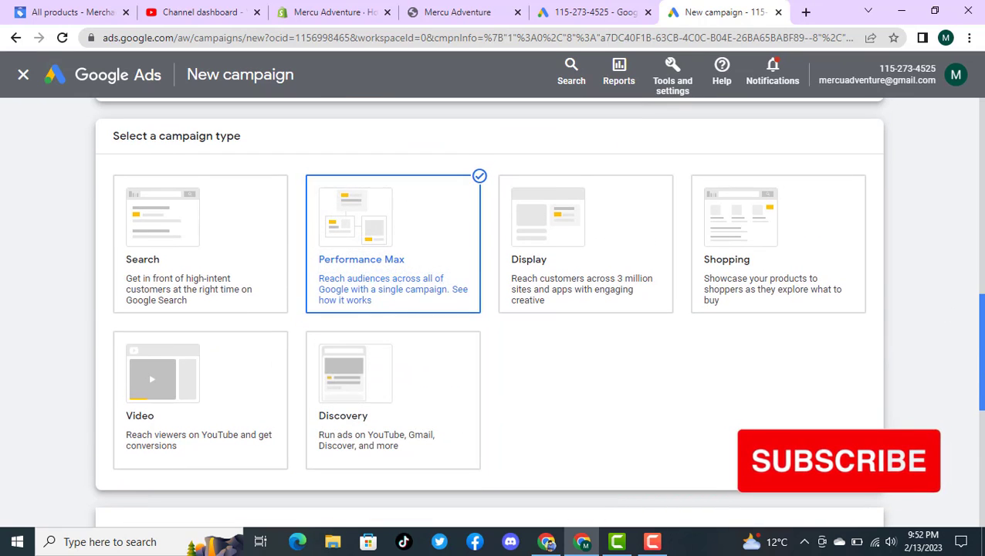
{"action": "left_click_drag", "start_coordinate": [981, 375], "coordinate": [982, 459]}
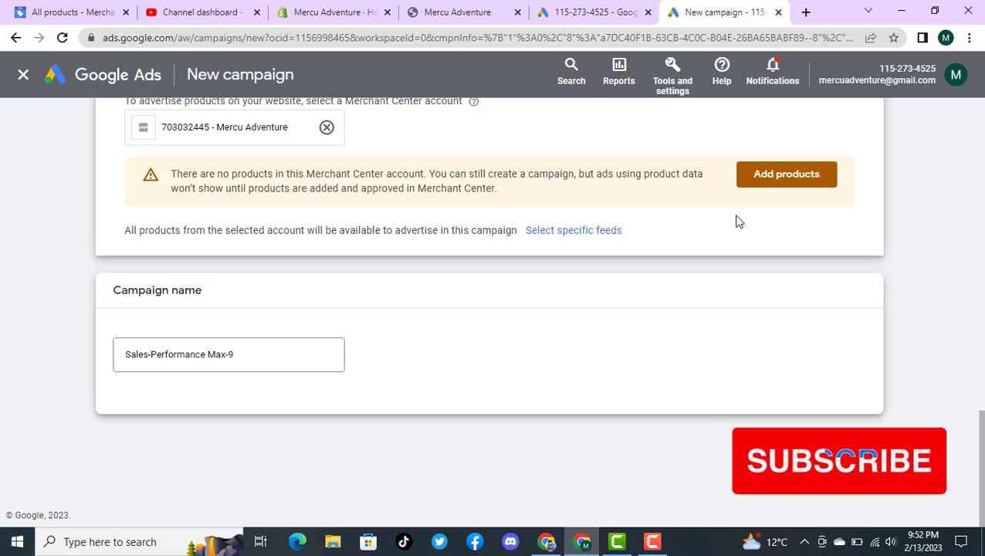
{"action": "double_click", "coordinate": [264, 357]}
{"action": "left_click", "coordinate": [265, 357]}
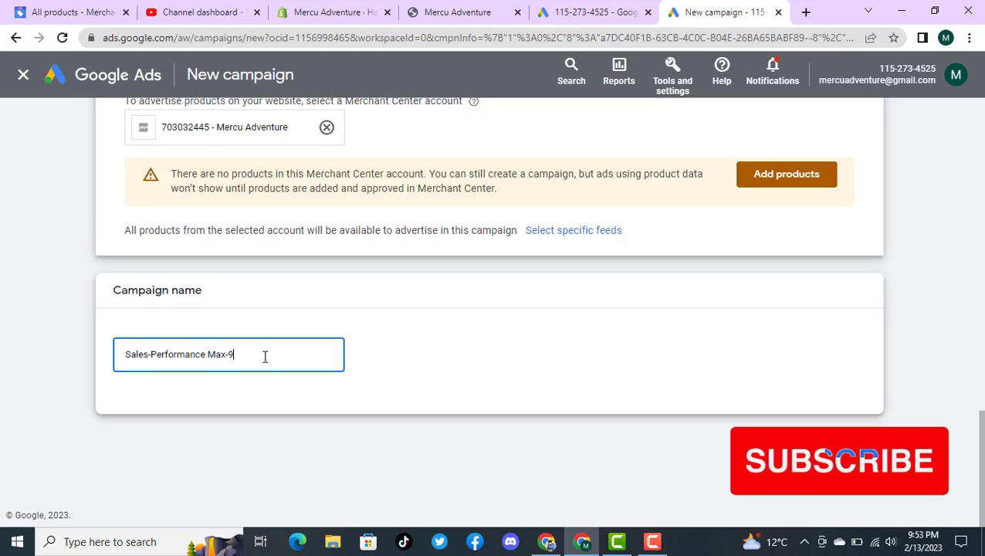
{"action": "left_click", "coordinate": [852, 454]}
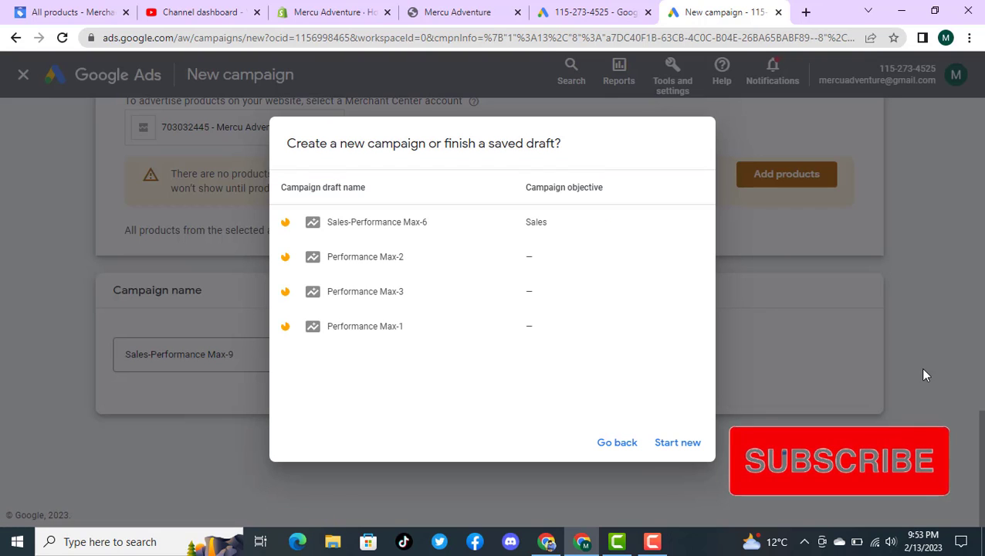
{"action": "left_click", "coordinate": [679, 443]}
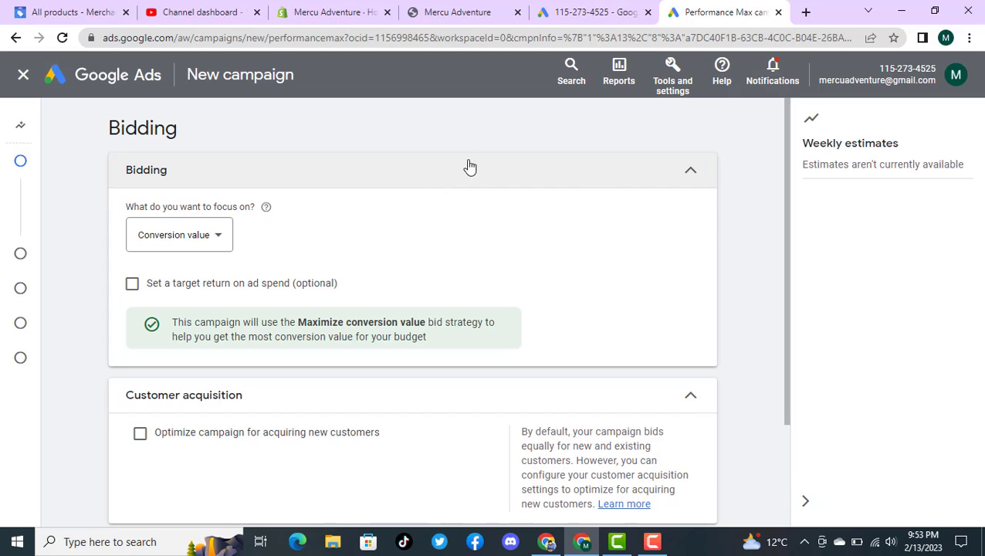
Step: Set the bidding focus to Conversions without a target cost per action and proceed to the campaign settings
{"action": "left_click", "coordinate": [193, 247]}
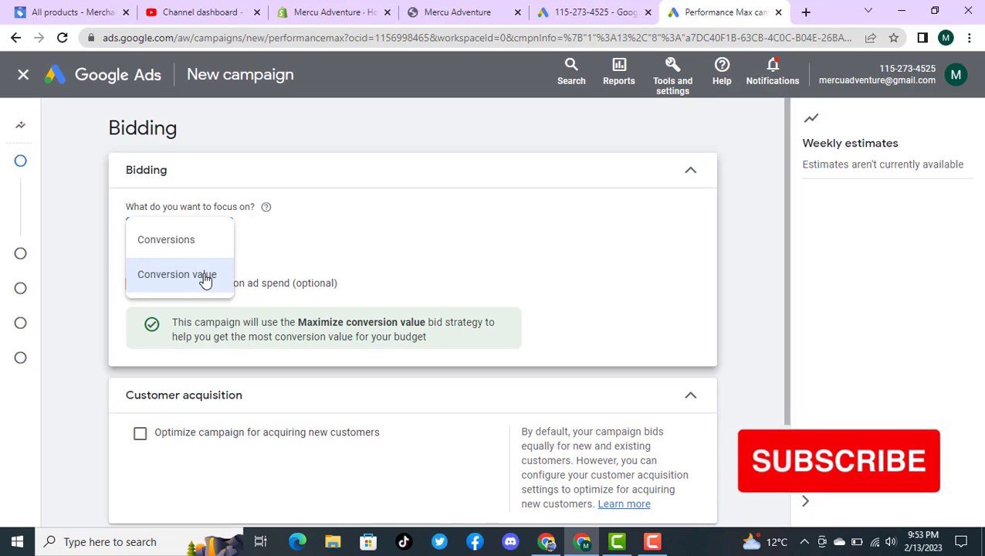
{"action": "left_click", "coordinate": [427, 178]}
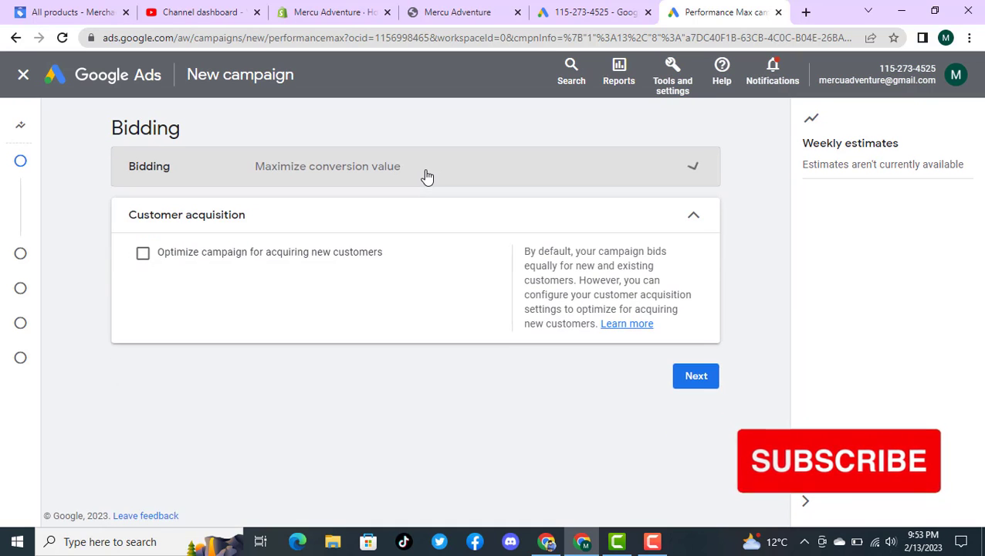
{"action": "left_click", "coordinate": [427, 178]}
{"action": "left_click", "coordinate": [176, 241]}
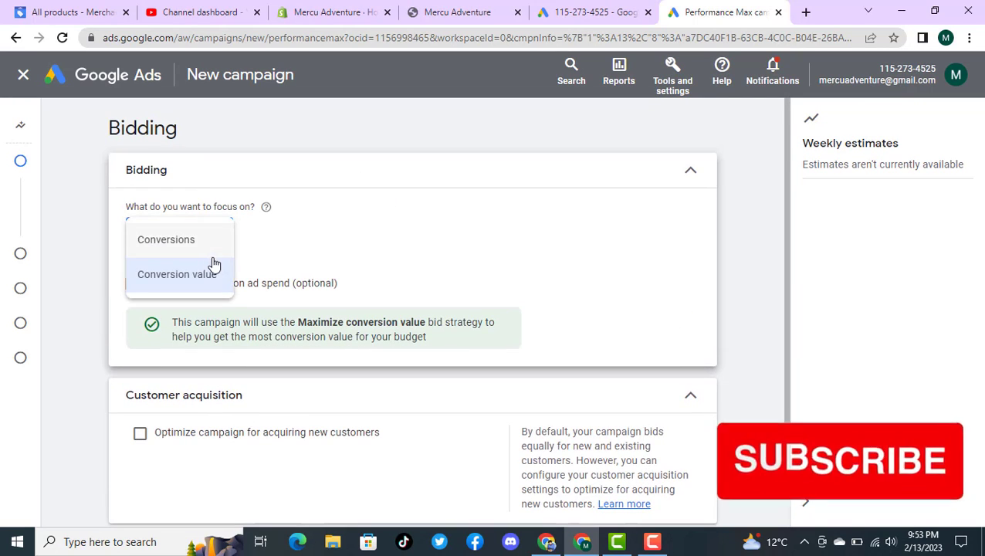
{"action": "left_click", "coordinate": [190, 241]}
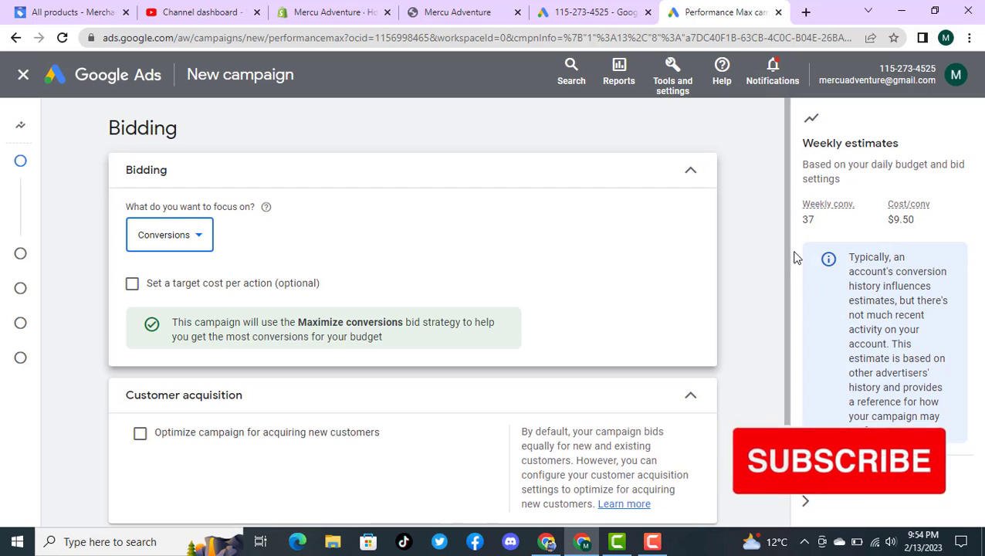
{"action": "left_click_drag", "start_coordinate": [789, 257], "coordinate": [782, 279]}
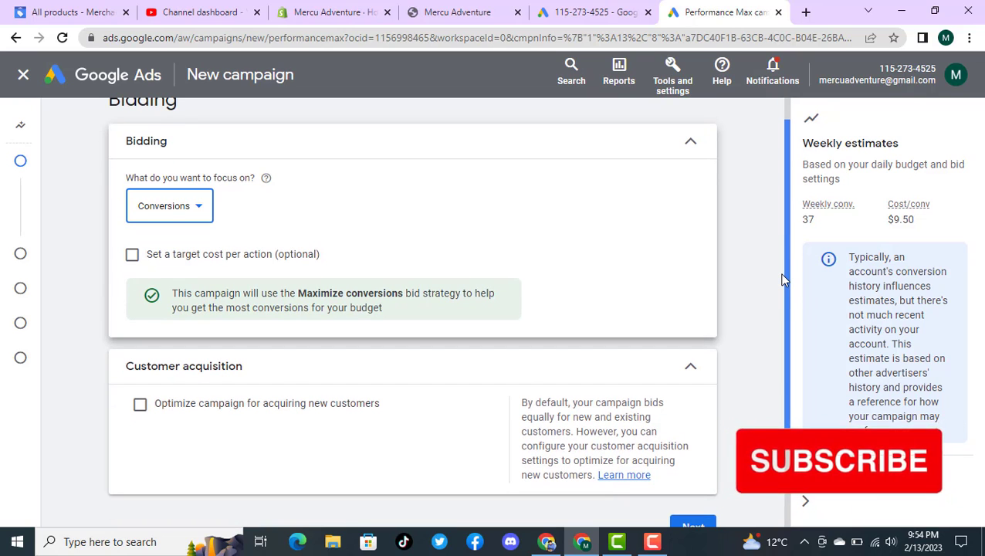
{"action": "left_click_drag", "start_coordinate": [782, 279], "coordinate": [795, 313]}
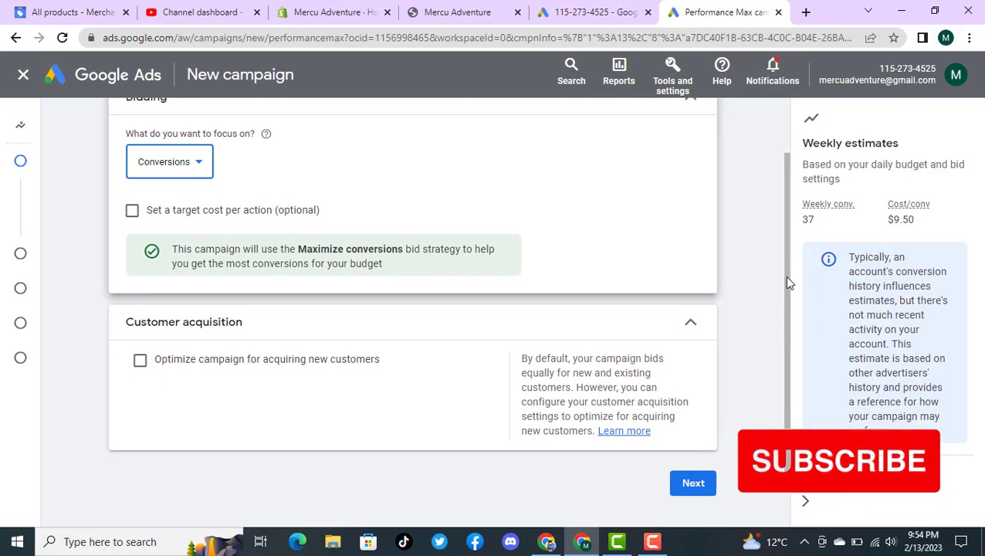
{"action": "left_click_drag", "start_coordinate": [787, 277], "coordinate": [778, 318]}
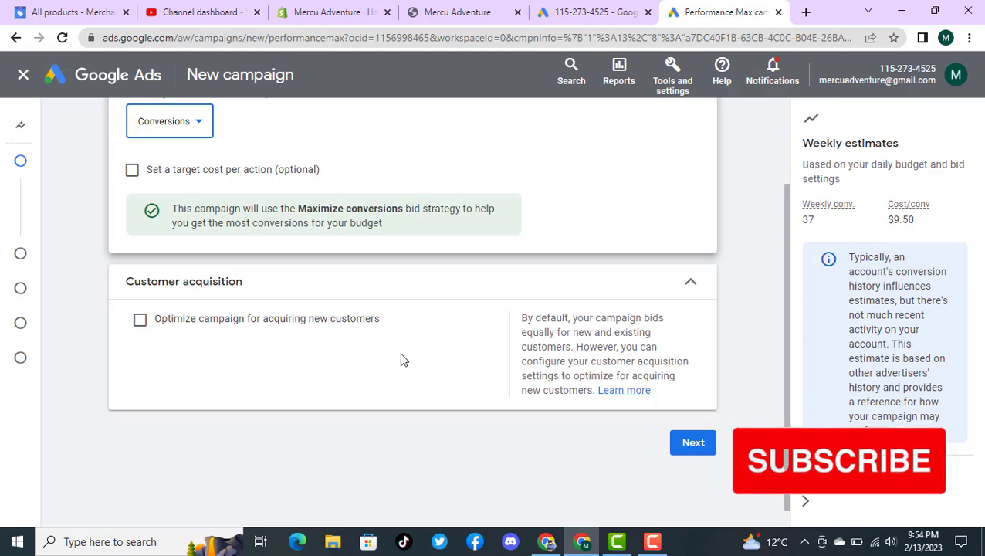
{"action": "left_click", "coordinate": [703, 448]}
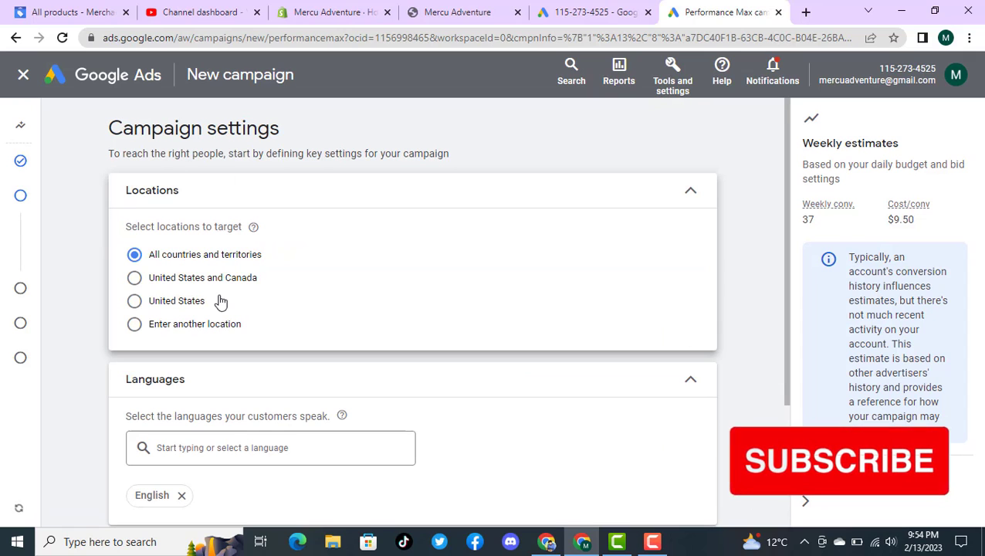
Step: Target the United States as the campaign location and expand the additional campaign settings below the languages
{"action": "left_click", "coordinate": [189, 301]}
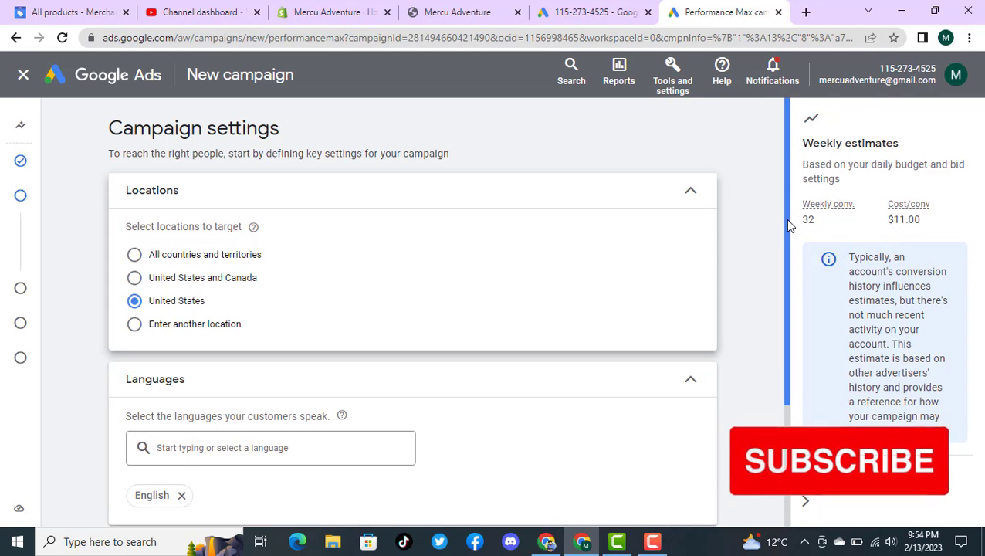
{"action": "left_click_drag", "start_coordinate": [788, 220], "coordinate": [789, 302]}
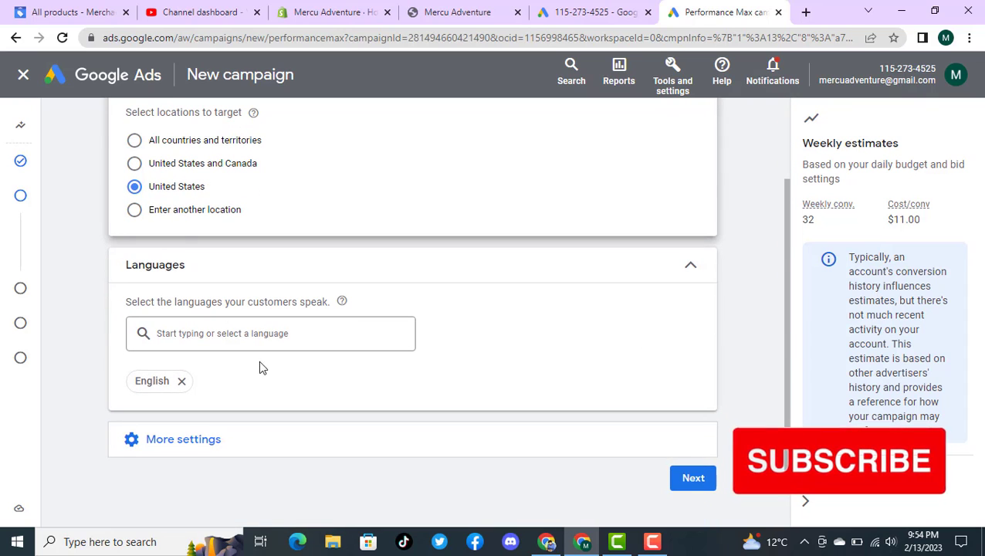
{"action": "left_click", "coordinate": [187, 449]}
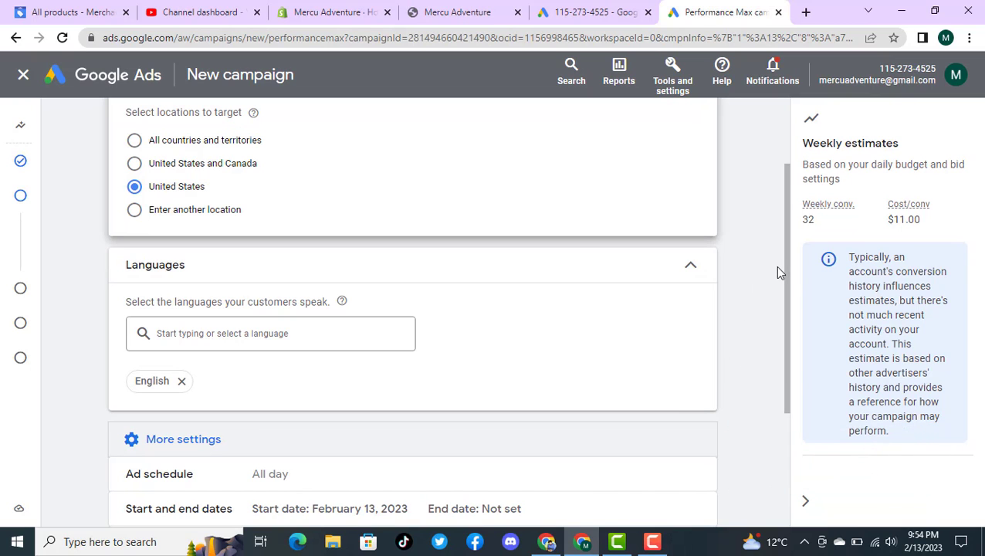
{"action": "left_click_drag", "start_coordinate": [786, 275], "coordinate": [798, 417]}
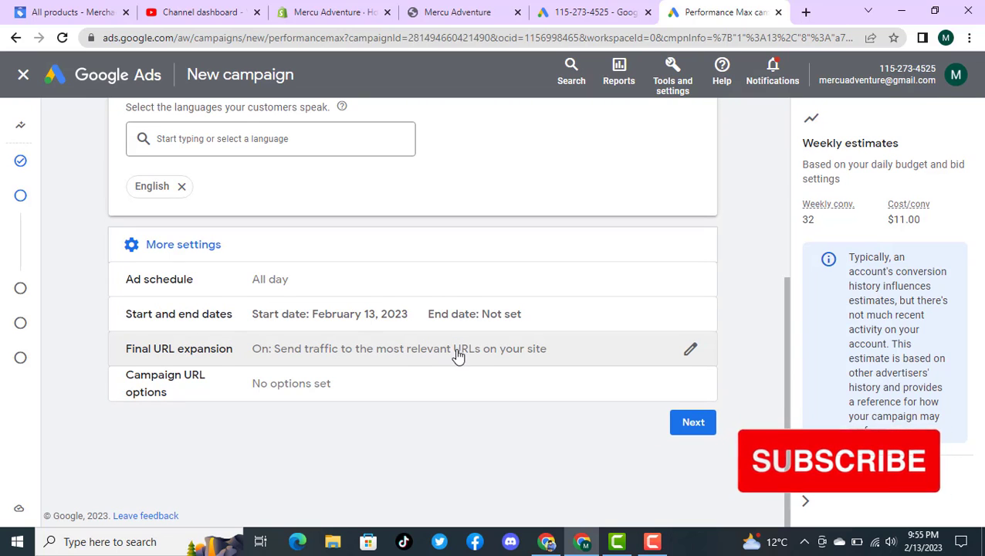
Step: Open the Final URL expansion setting for editing, then copy the store's Electric Mountain Bike collection URL and return to the campaign setup
{"action": "left_click", "coordinate": [691, 352]}
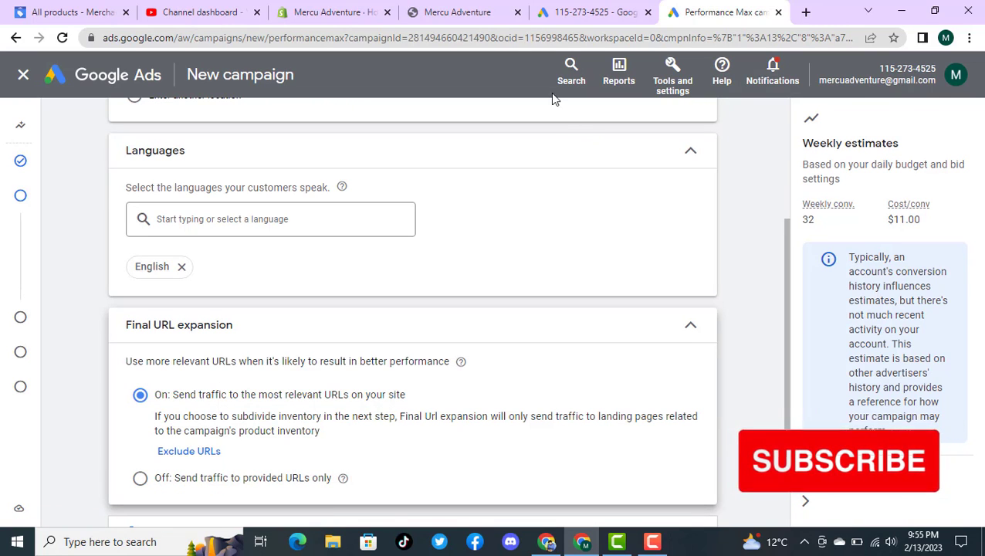
{"action": "left_click", "coordinate": [475, 9]}
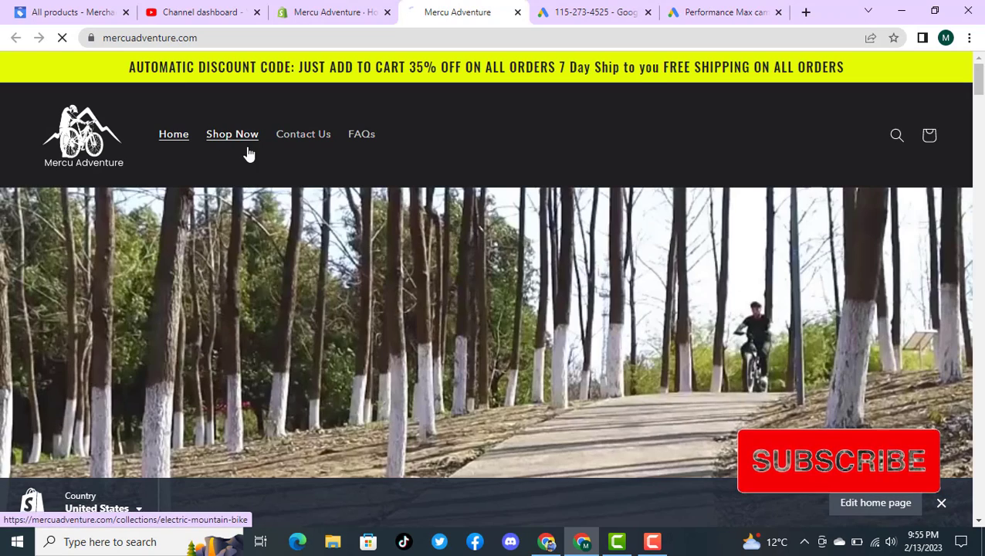
{"action": "left_click", "coordinate": [236, 141]}
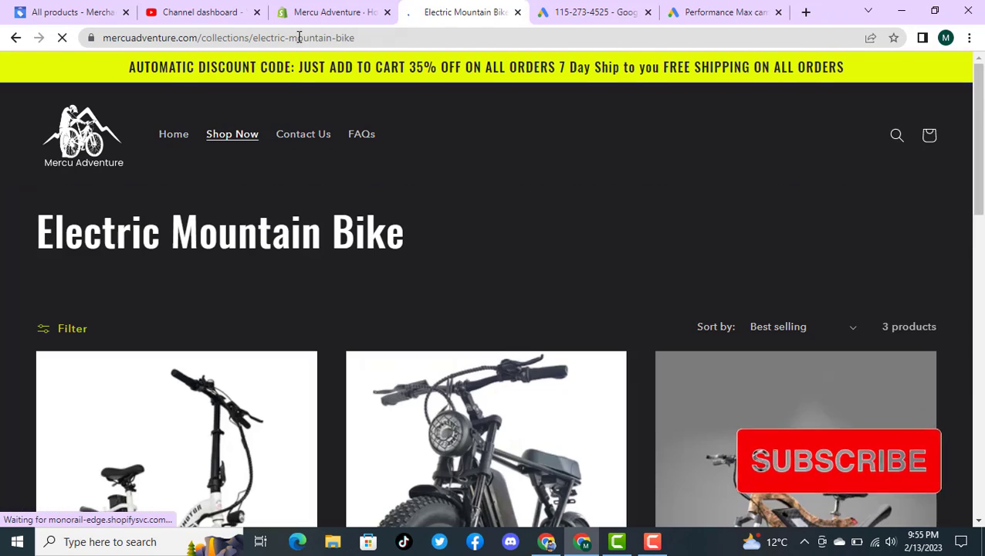
{"action": "left_click", "coordinate": [300, 39]}
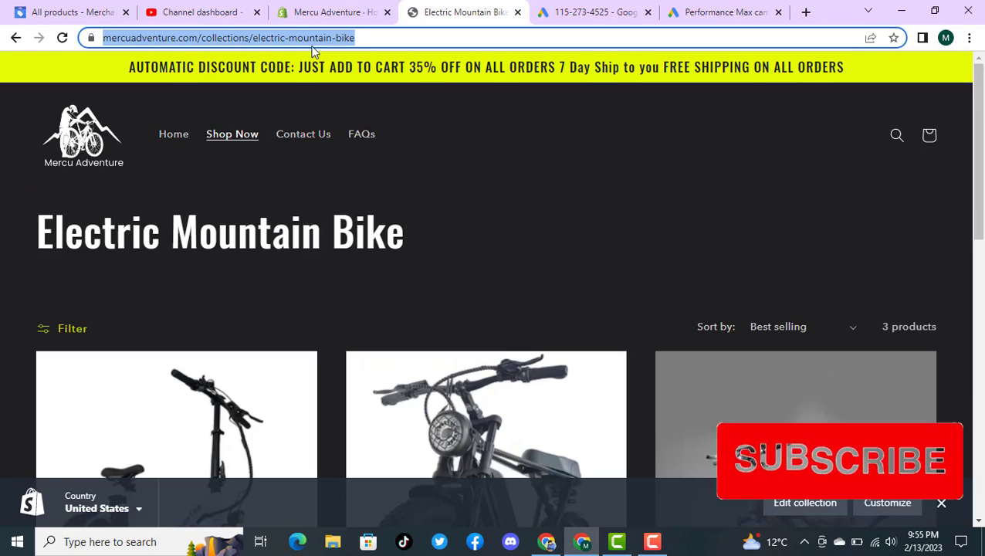
{"action": "left_click_drag", "start_coordinate": [978, 108], "coordinate": [978, 195]}
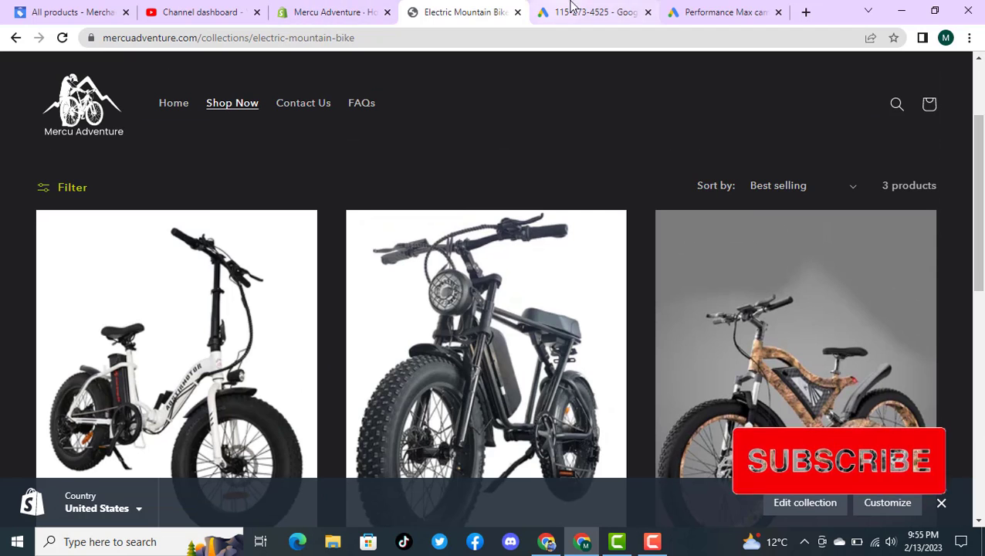
{"action": "left_click", "coordinate": [670, 11]}
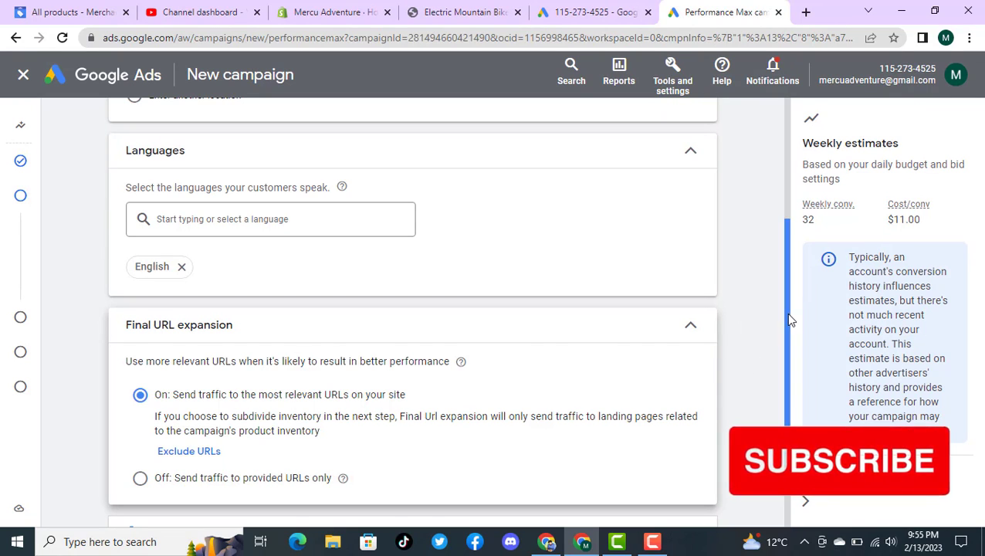
{"action": "scroll", "coordinate": [786, 312], "scroll_direction": "down", "scroll_amount": 2}
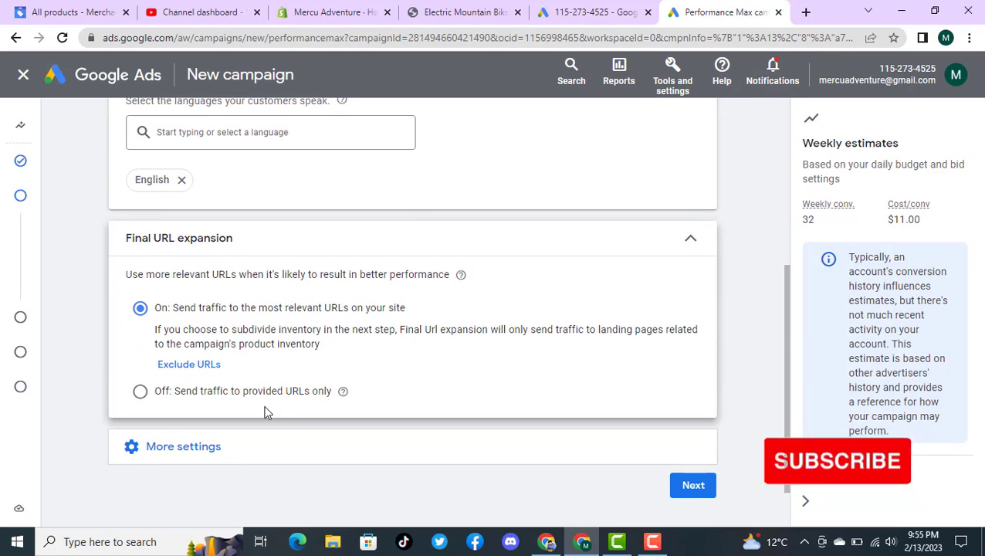
{"action": "left_click", "coordinate": [268, 398]}
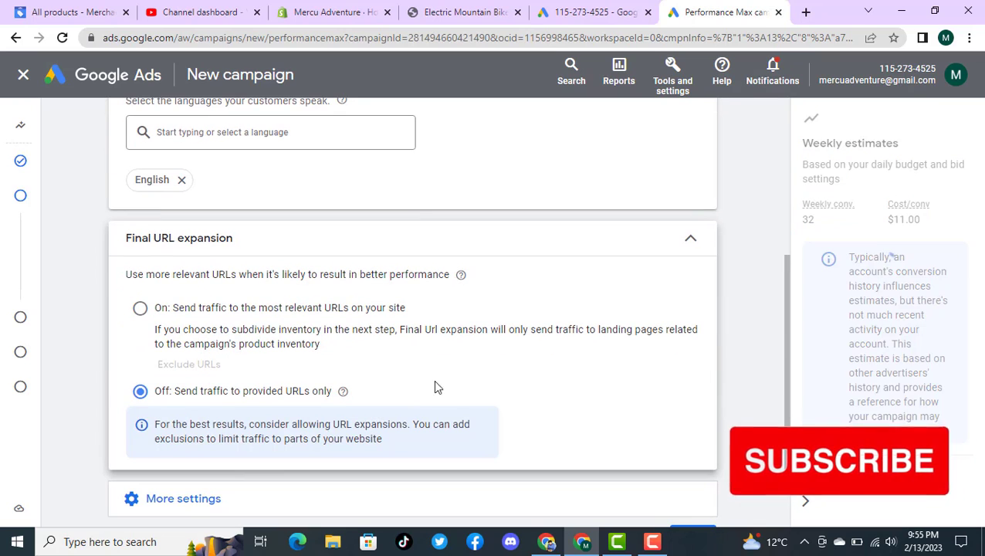
{"action": "mouse_move", "coordinate": [786, 305]}
{"action": "left_mouse_down"}
{"action": "mouse_move", "coordinate": [785, 373]}
{"action": "mouse_move", "coordinate": [789, 323]}
{"action": "left_mouse_up"}
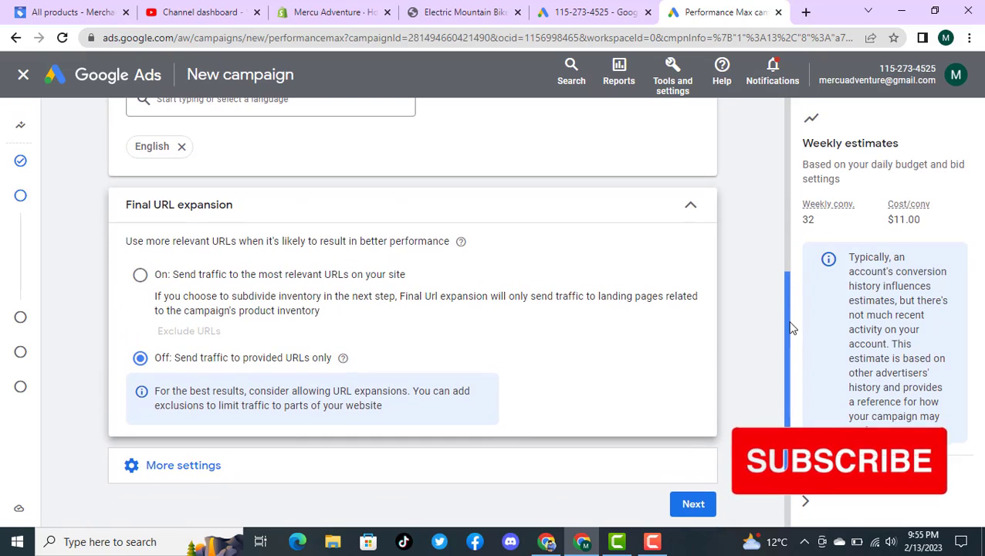
{"action": "left_click", "coordinate": [139, 275]}
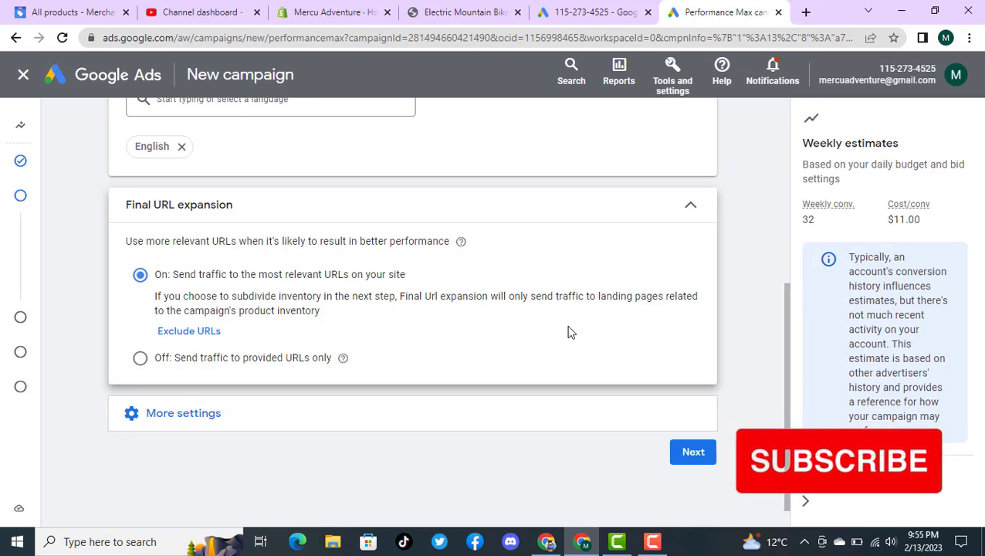
Step: Expand the additional campaign settings, leave them at their defaults, and proceed to the asset group setup
{"action": "left_click", "coordinate": [200, 415]}
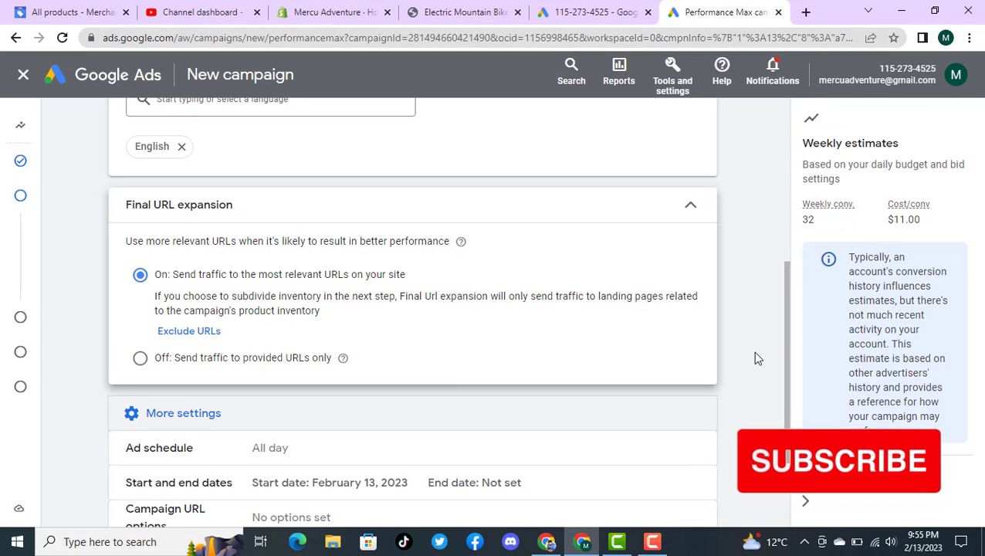
{"action": "left_click_drag", "start_coordinate": [789, 334], "coordinate": [783, 380]}
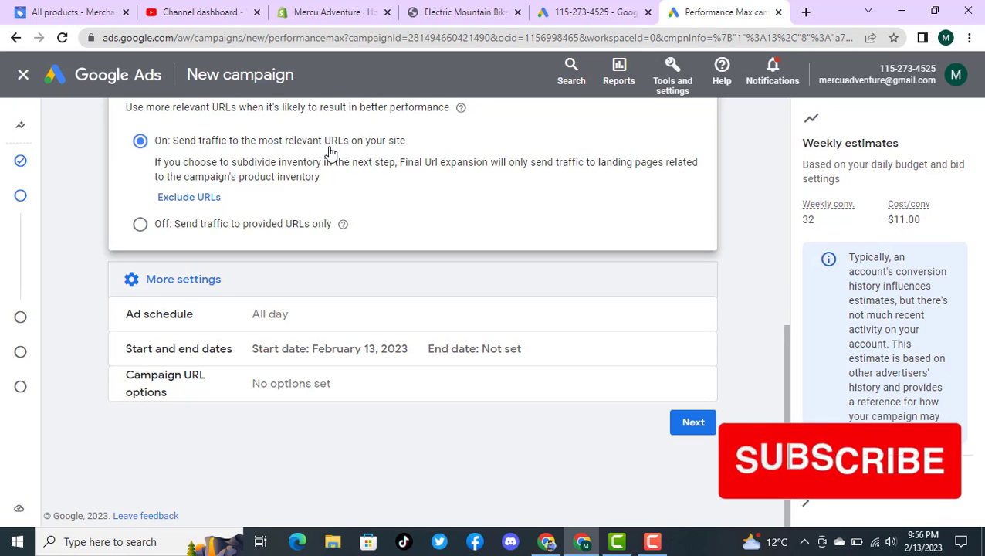
{"action": "left_click", "coordinate": [707, 424]}
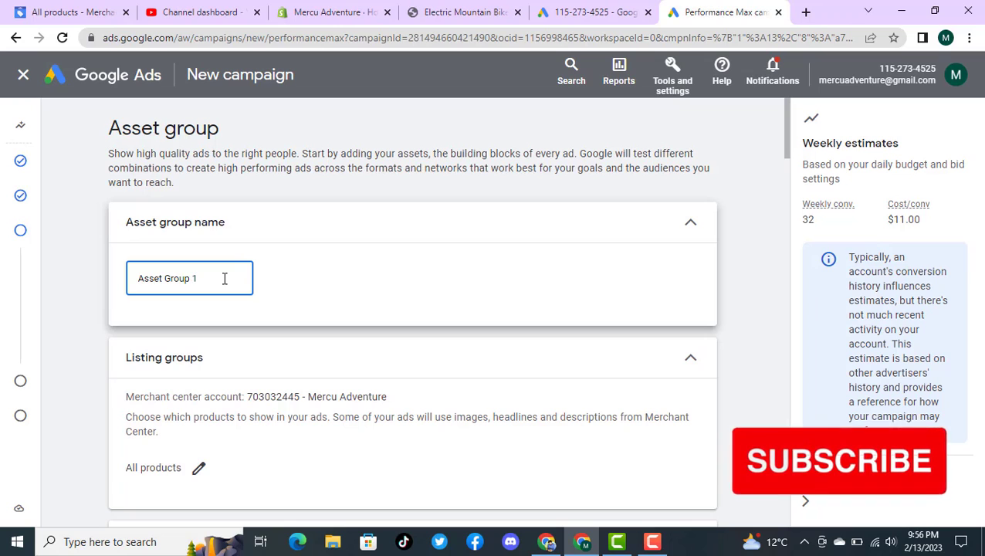
Step: Rename the asset group with a name ending in "pro max final 13 february"
{"action": "left_click_drag", "start_coordinate": [175, 276], "coordinate": [139, 277]}
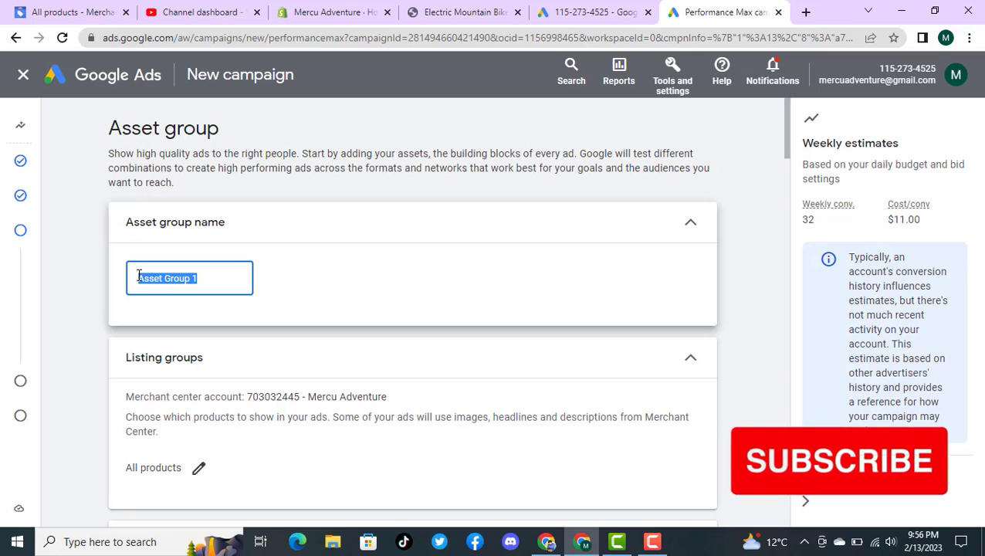
{"action": "type", "text": "M"}
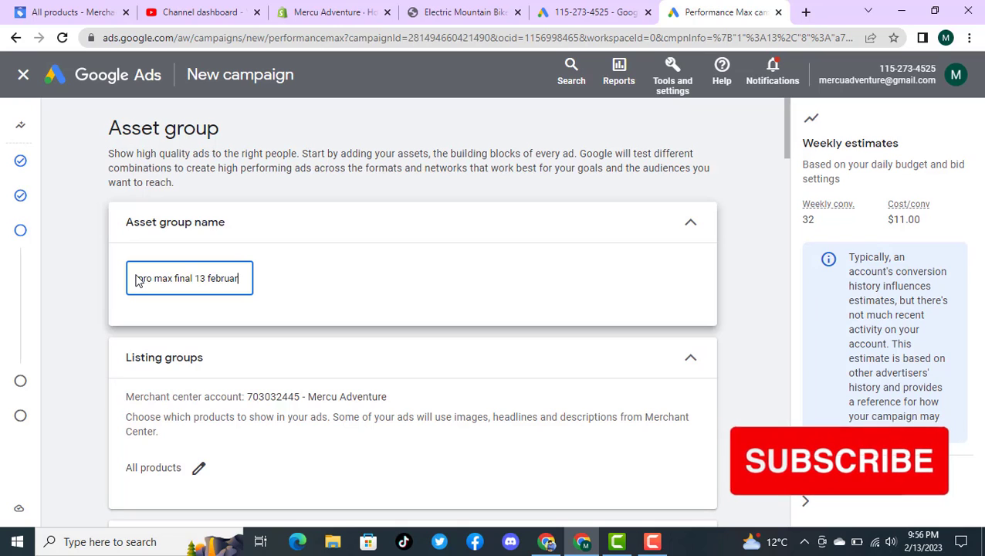
{"action": "type", "text": "y"}
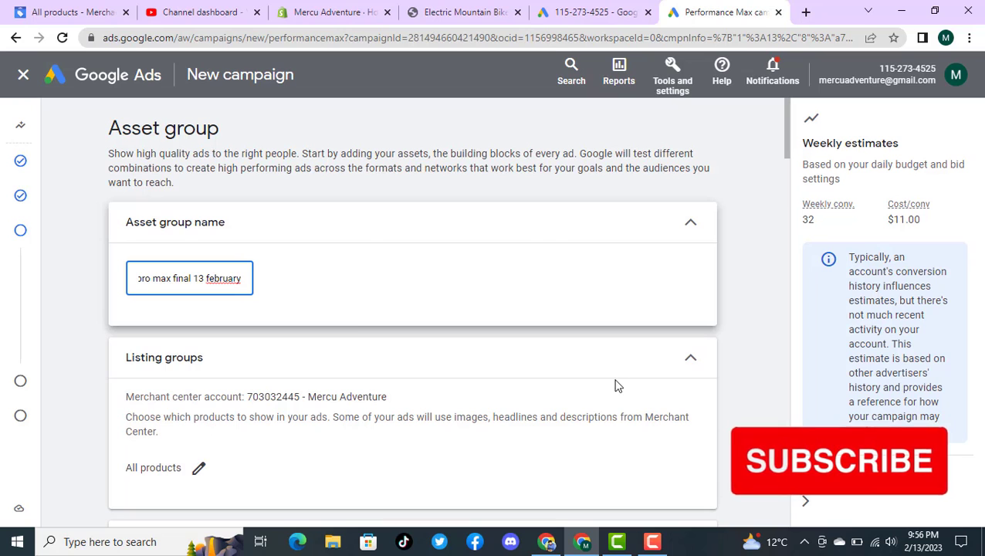
Step: Compare the ad strength and asset checklist of the new asset group with Asset Group 1 in the existing Performance Max-review campaign
{"action": "left_click_drag", "start_coordinate": [786, 149], "coordinate": [790, 176]}
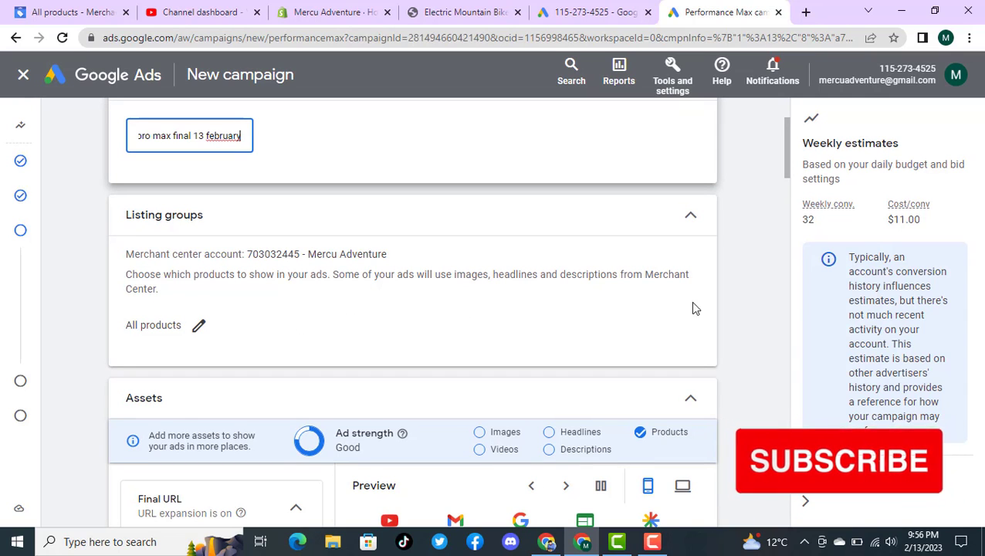
{"action": "left_click_drag", "start_coordinate": [786, 166], "coordinate": [788, 194]}
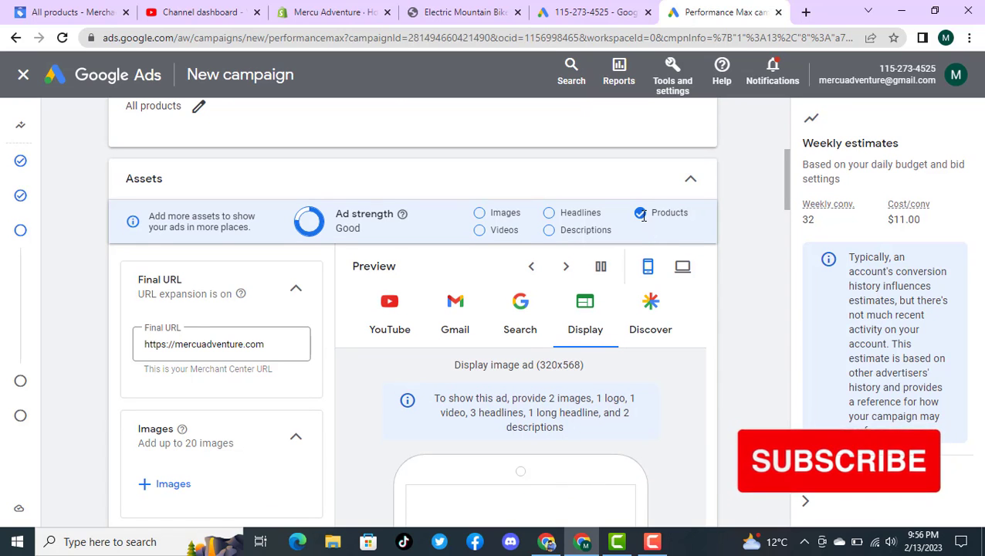
{"action": "left_click", "coordinate": [598, 11]}
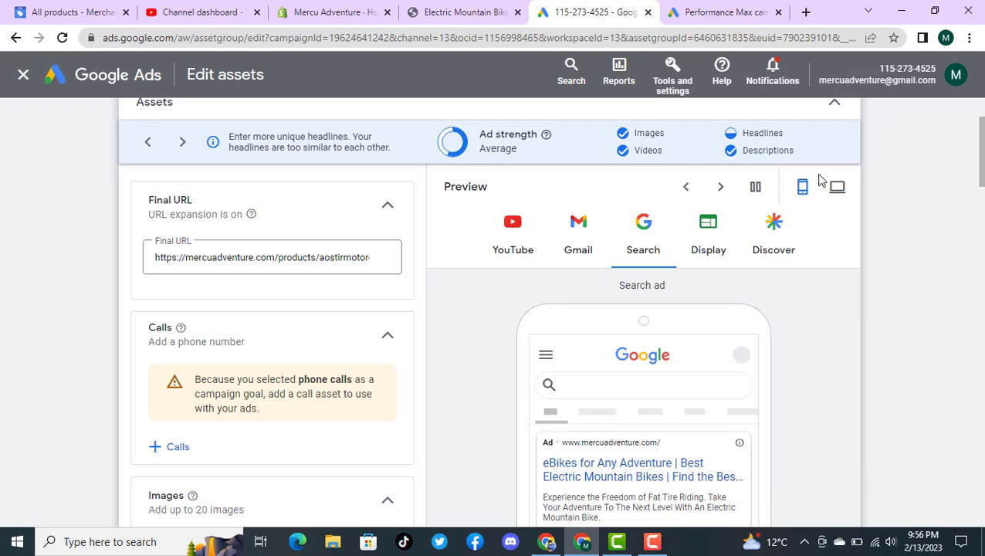
{"action": "scroll", "coordinate": [981, 173], "scroll_direction": "up", "scroll_amount": 2}
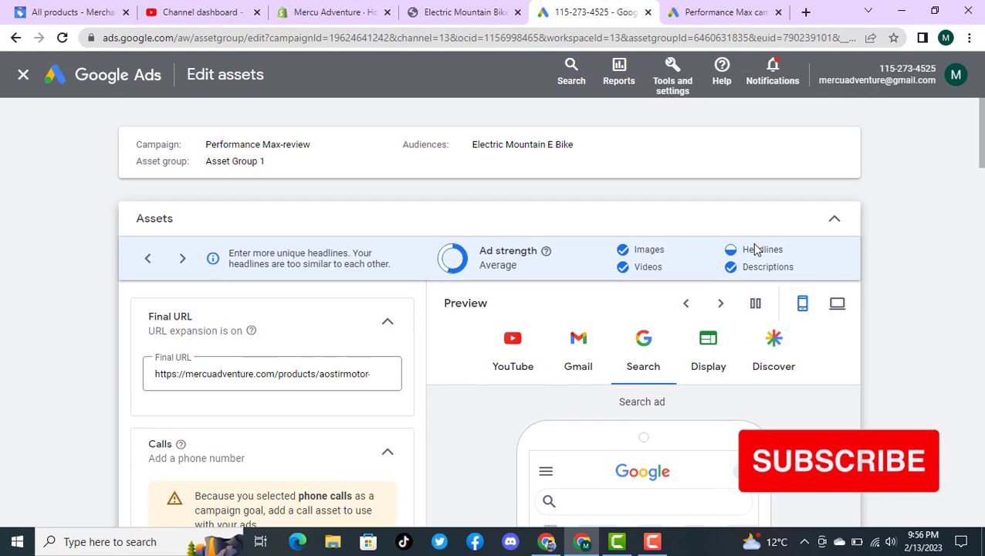
{"action": "left_click", "coordinate": [700, 9]}
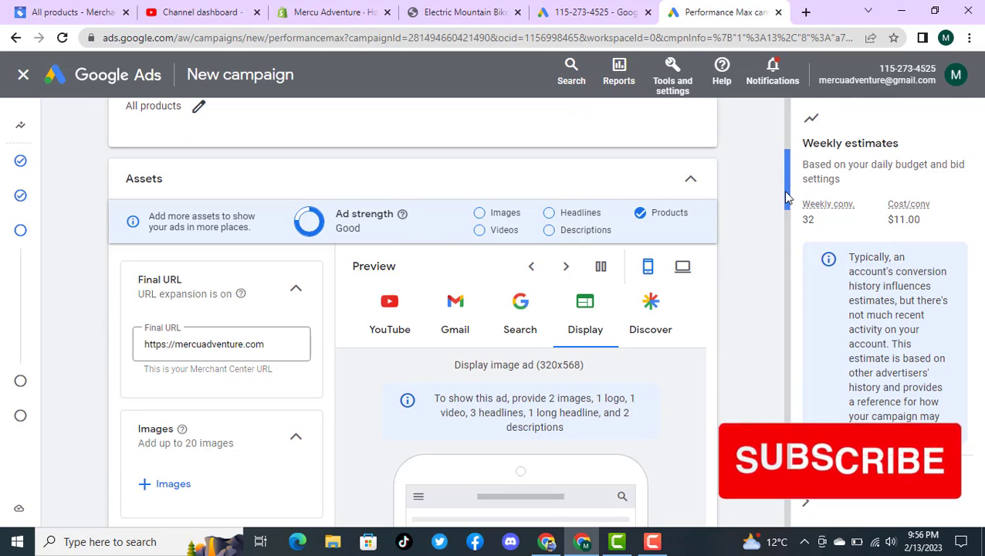
Step: Replace the asset group's Final URL with the copied mercuadventure.com/collections/electric-mountain-bike address
{"action": "left_click_drag", "start_coordinate": [782, 194], "coordinate": [786, 203]}
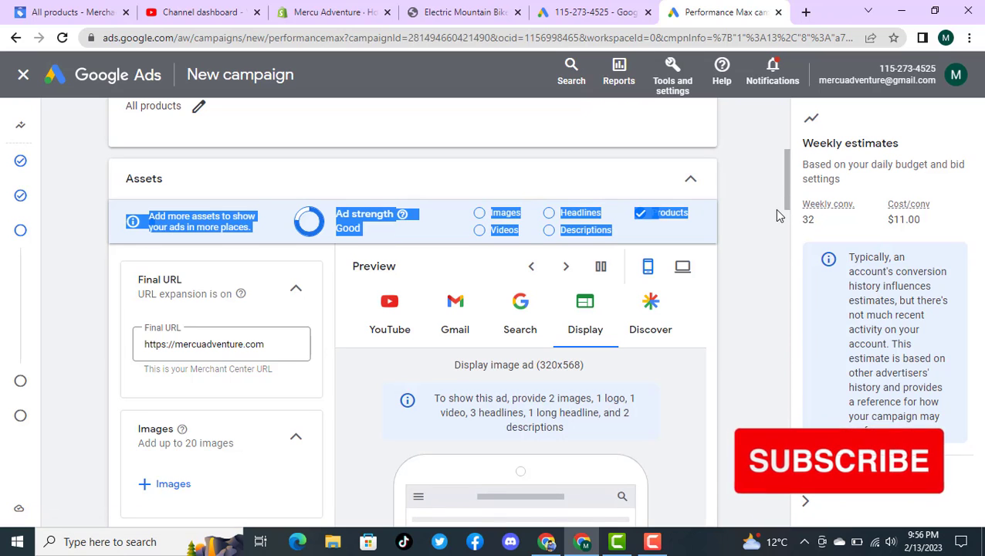
{"action": "left_click", "coordinate": [738, 256]}
{"action": "triple_click", "coordinate": [207, 342]}
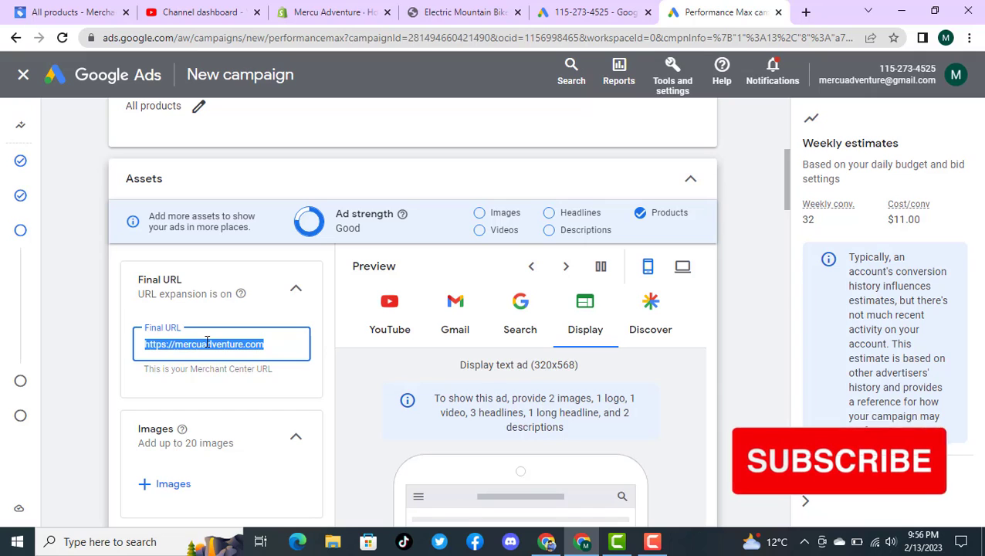
{"action": "key", "text": "ctrl+v"}
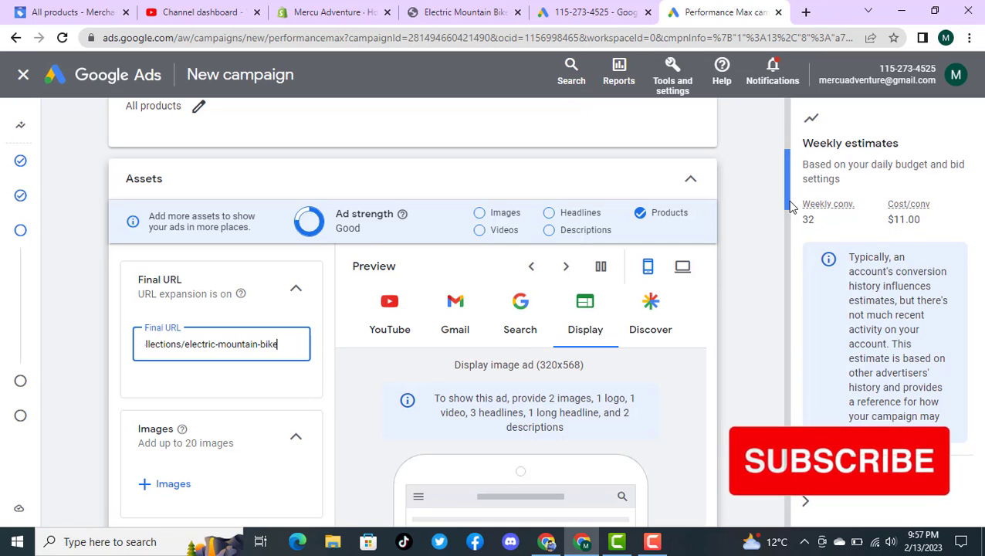
Step: Open the image picker for the asset group and select the three mercuadventure bike product images and 2.png from the asset library
{"action": "scroll", "coordinate": [783, 206], "scroll_direction": "down", "scroll_amount": 2}
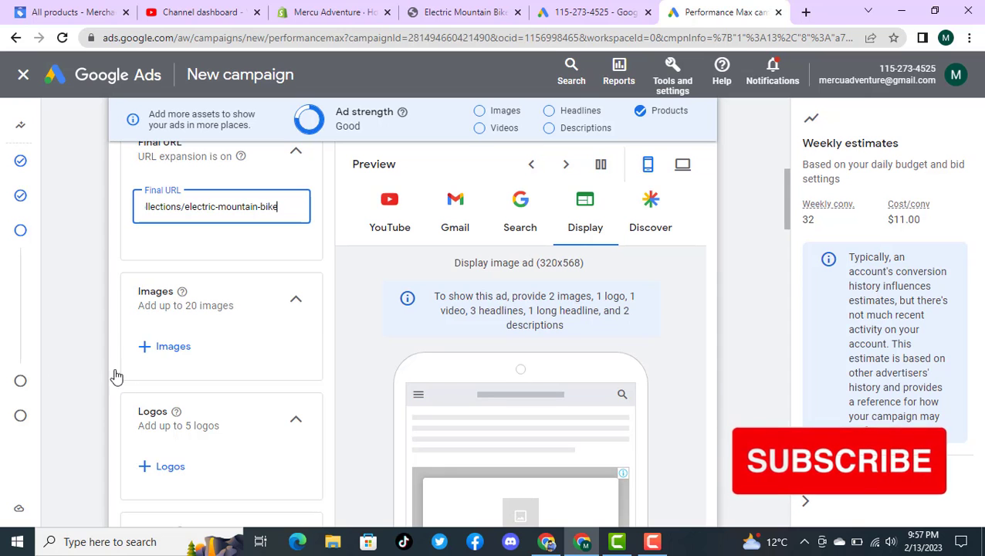
{"action": "left_click", "coordinate": [168, 347]}
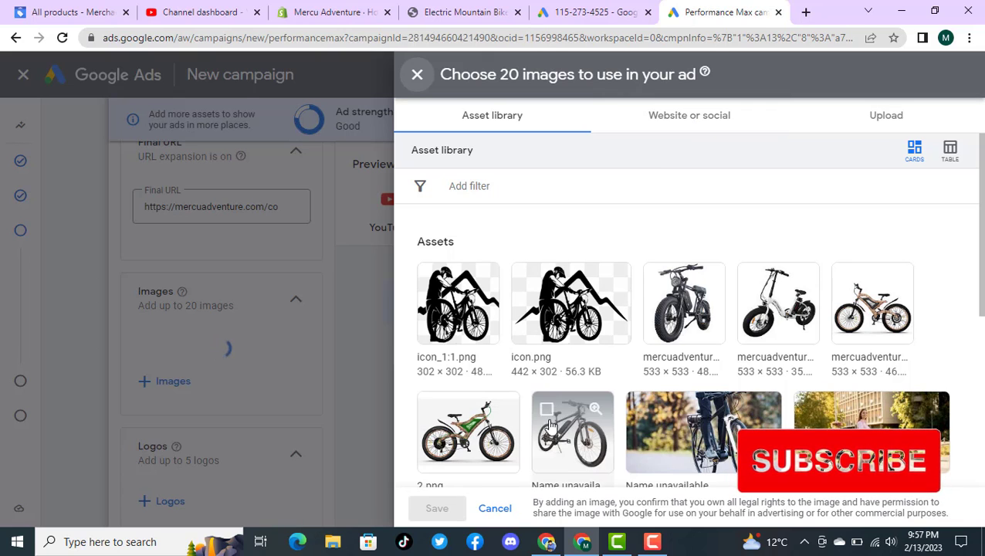
{"action": "left_click", "coordinate": [658, 281]}
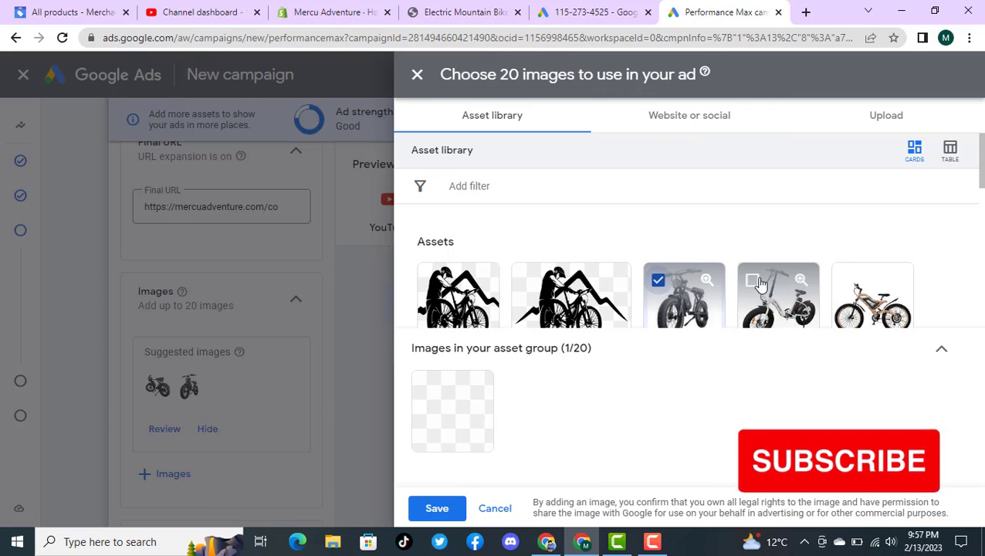
{"action": "left_click", "coordinate": [752, 280]}
{"action": "left_click", "coordinate": [846, 280]}
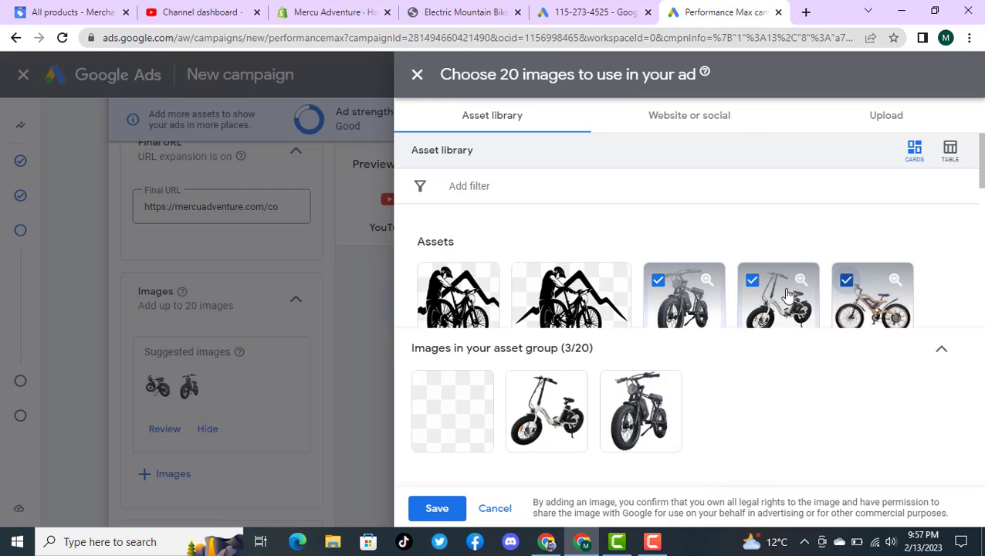
{"action": "scroll", "coordinate": [782, 225], "scroll_direction": "down", "scroll_amount": 1}
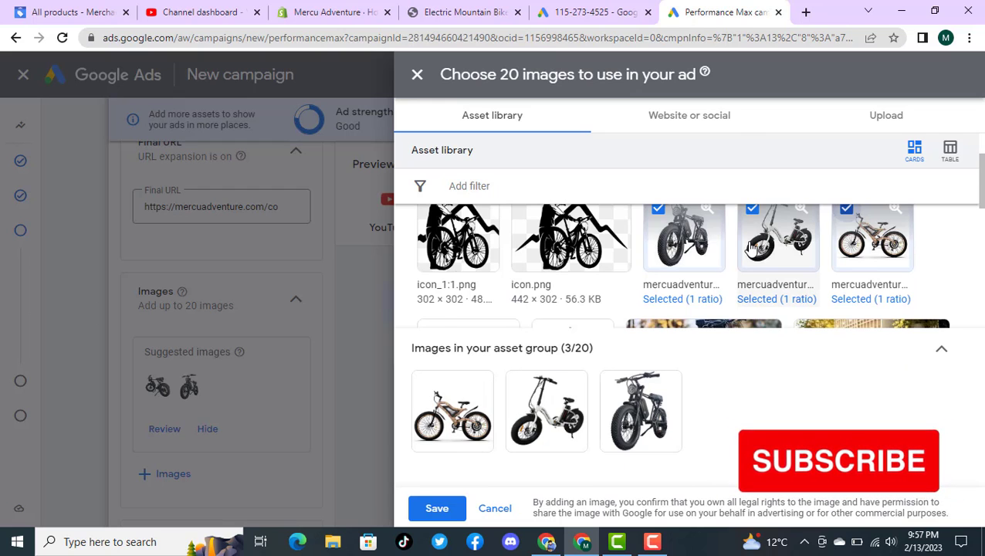
{"action": "scroll", "coordinate": [752, 245], "scroll_direction": "down", "scroll_amount": 1}
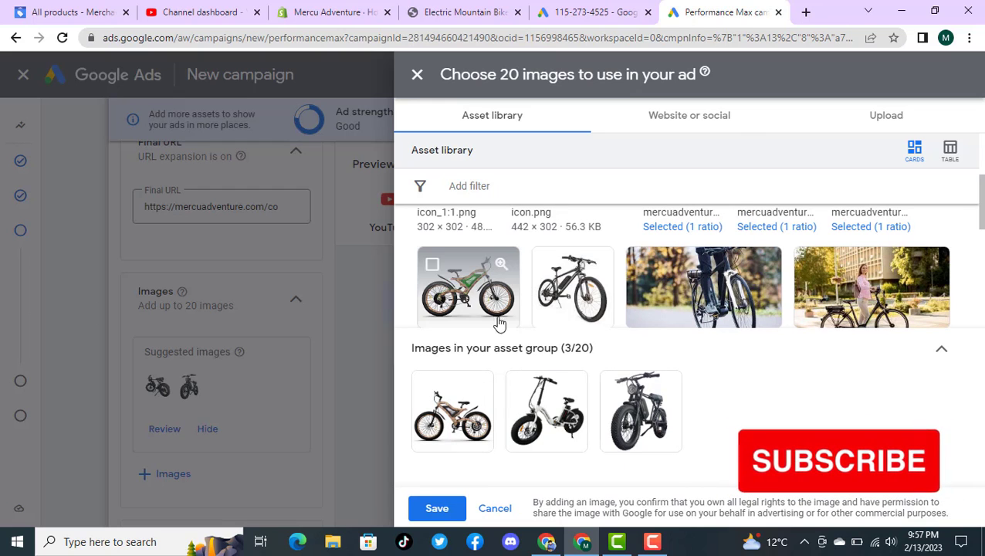
{"action": "left_click", "coordinate": [432, 264]}
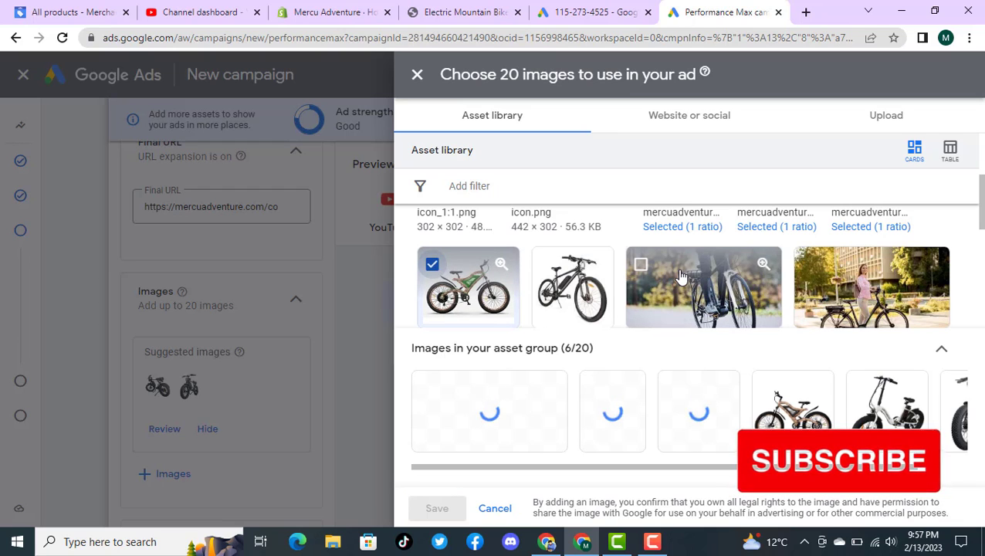
Step: Add the three "unknown 2023-" bike images, one on a grey background and two on white, to the image selection
{"action": "scroll", "coordinate": [679, 276], "scroll_direction": "down", "scroll_amount": 3}
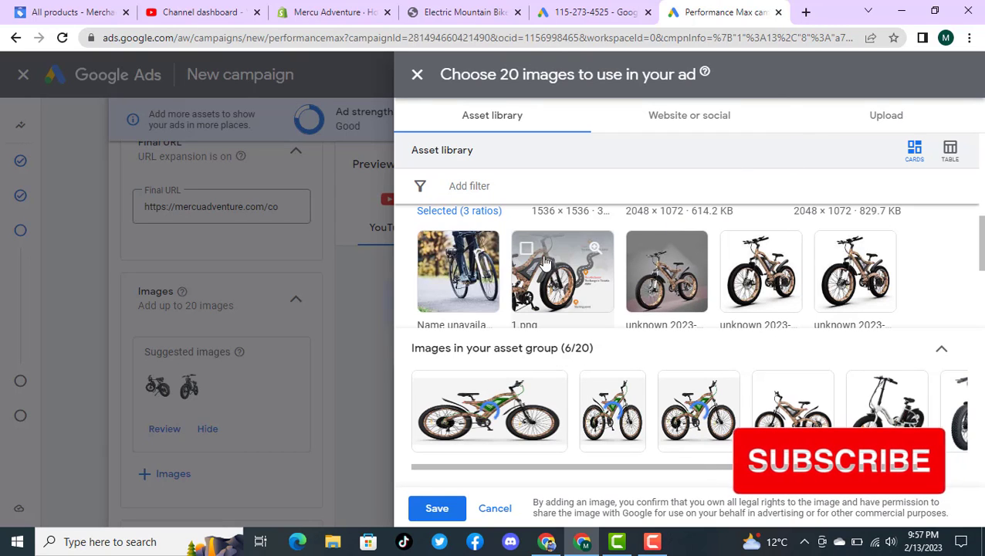
{"action": "mouse_move", "coordinate": [667, 253]}
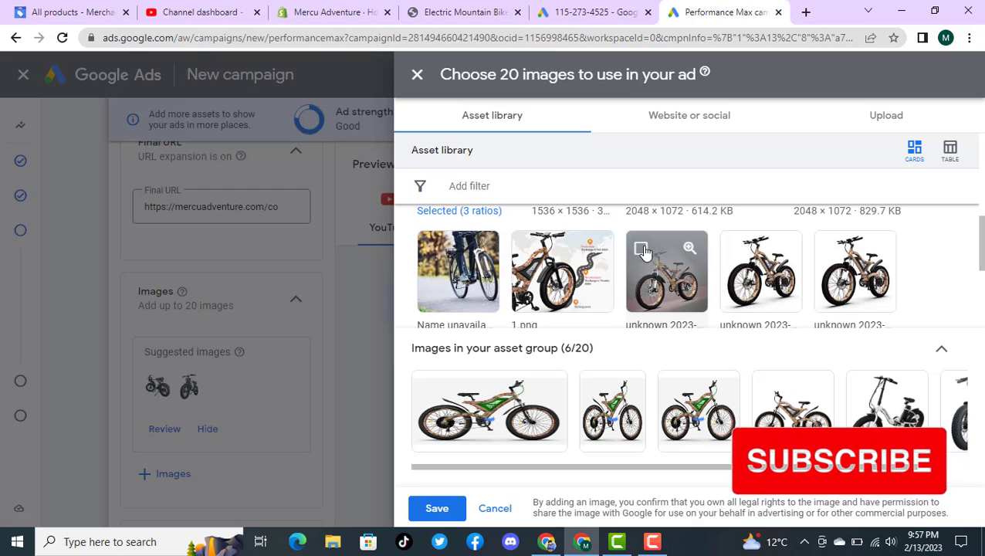
{"action": "left_click", "coordinate": [736, 249]}
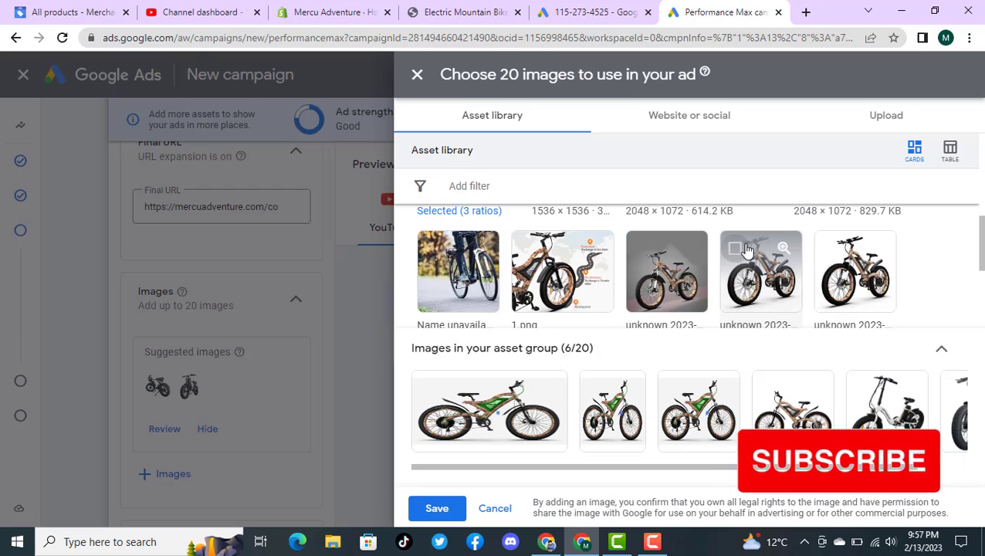
{"action": "left_click", "coordinate": [829, 248]}
{"action": "left_click", "coordinate": [641, 249]}
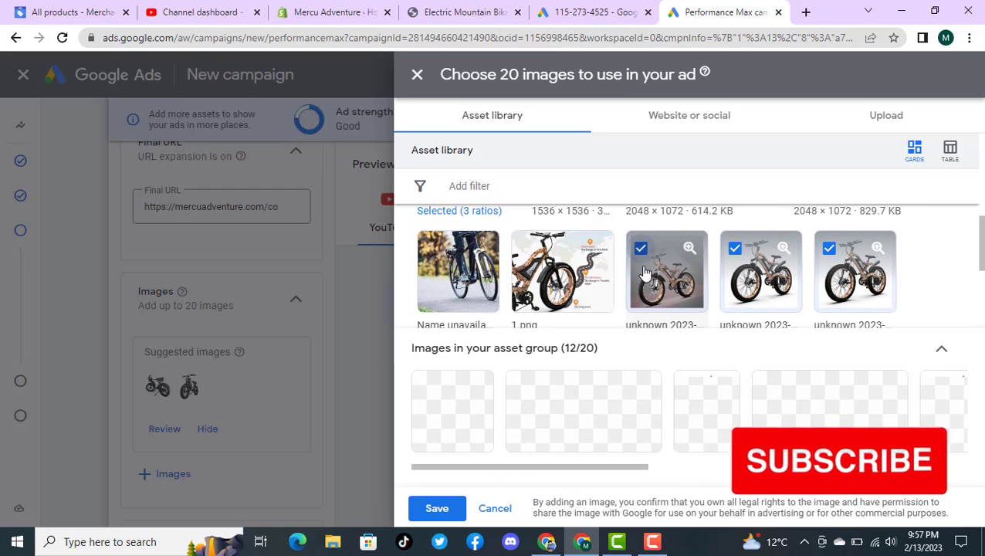
Step: Add the neww_f6256e1c-65 bike image and banner_4_4.jpg from the asset library to the image selection
{"action": "scroll", "coordinate": [645, 274], "scroll_direction": "down", "scroll_amount": 1}
{"action": "scroll", "coordinate": [645, 274], "scroll_direction": "down", "scroll_amount": 1}
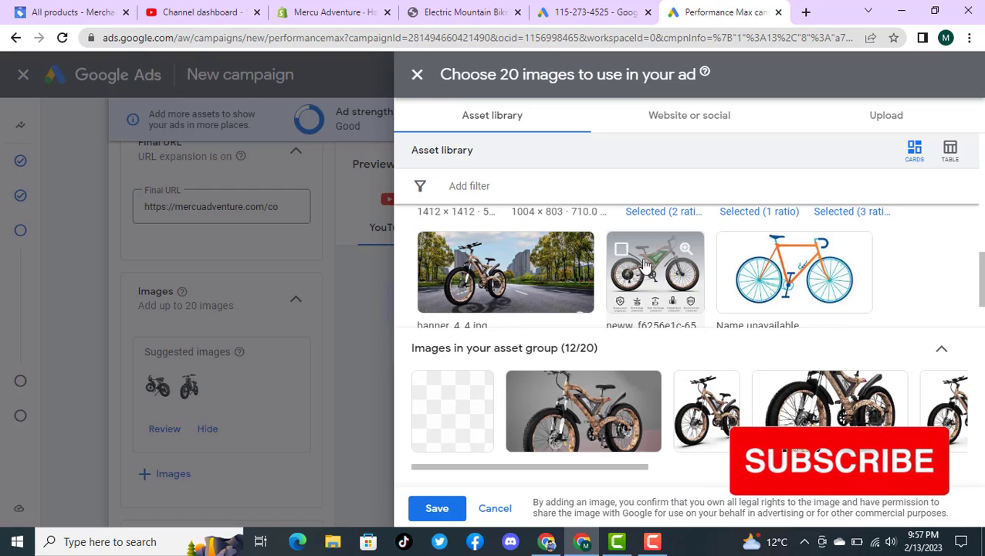
{"action": "left_click", "coordinate": [622, 251]}
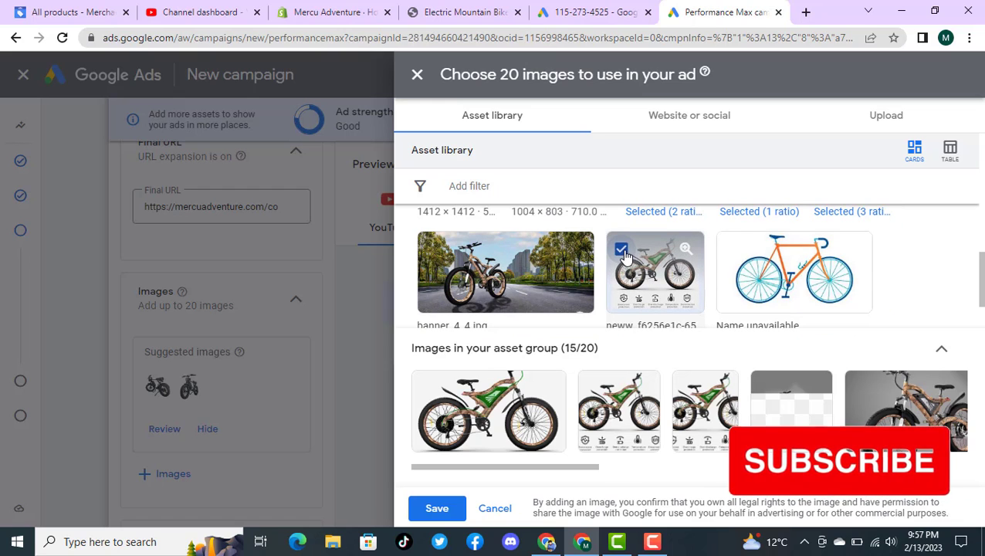
{"action": "left_click", "coordinate": [434, 252]}
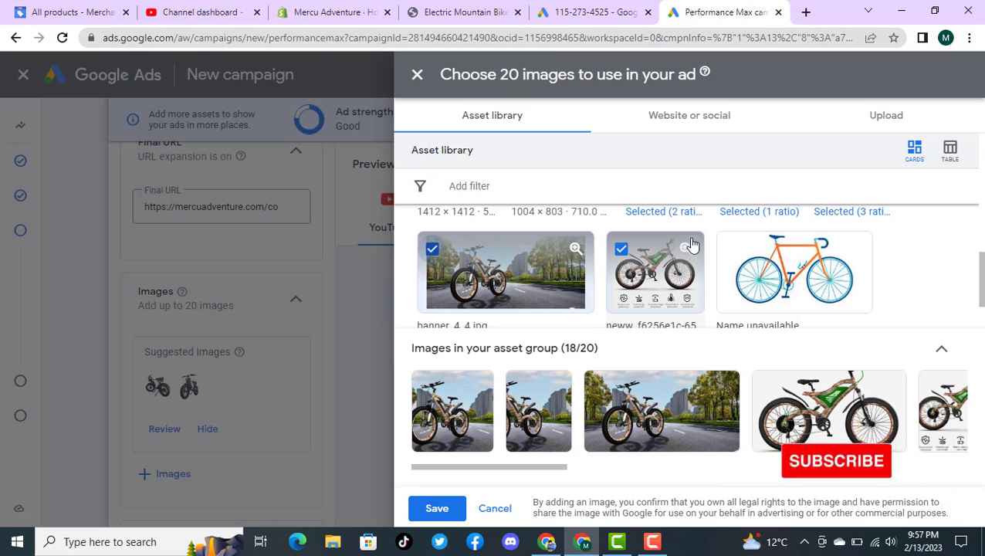
{"action": "scroll", "coordinate": [702, 244], "scroll_direction": "down", "scroll_amount": 1}
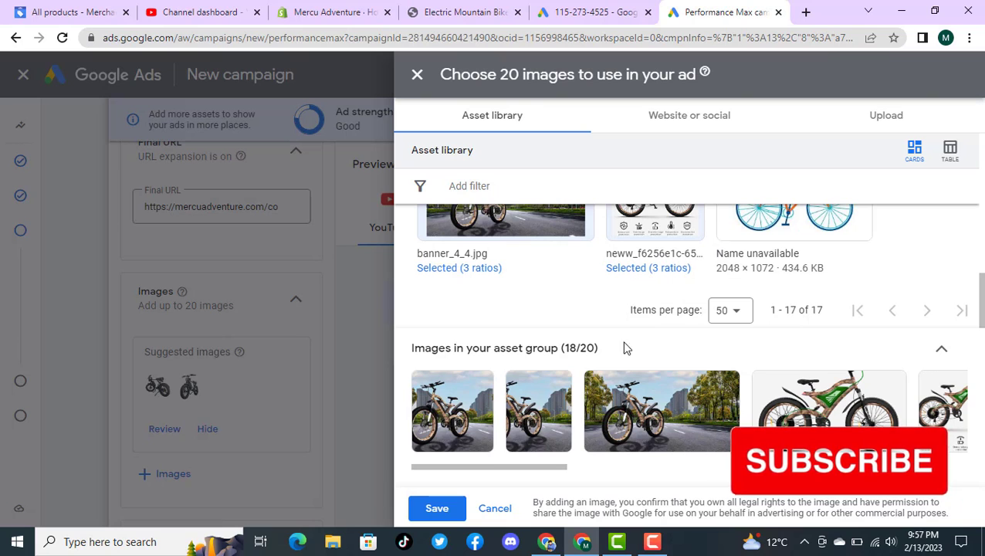
Step: Browse the mercu Adventure folder on New Volume (A:) for more images to upload, then return to the asset library without choosing any
{"action": "left_click", "coordinate": [884, 123]}
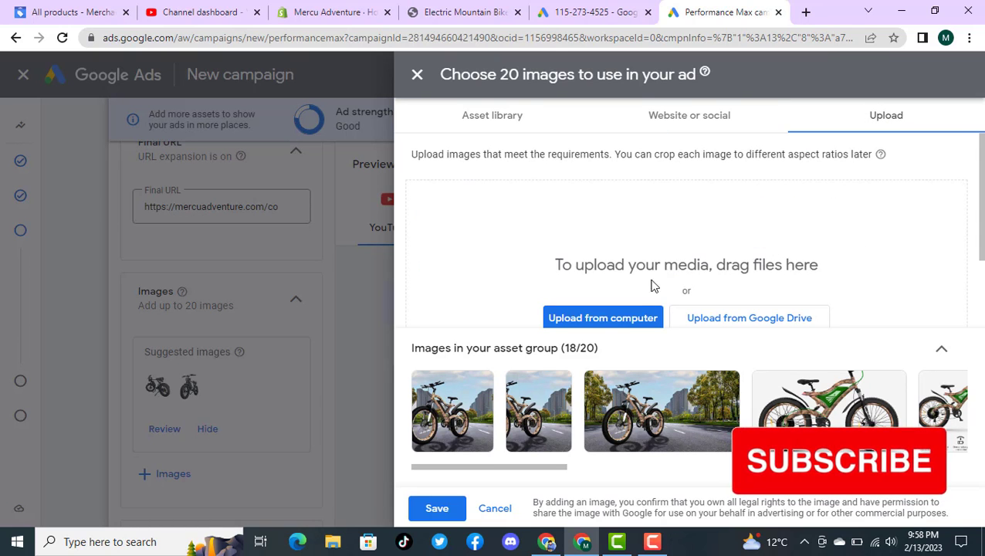
{"action": "left_click", "coordinate": [618, 317]}
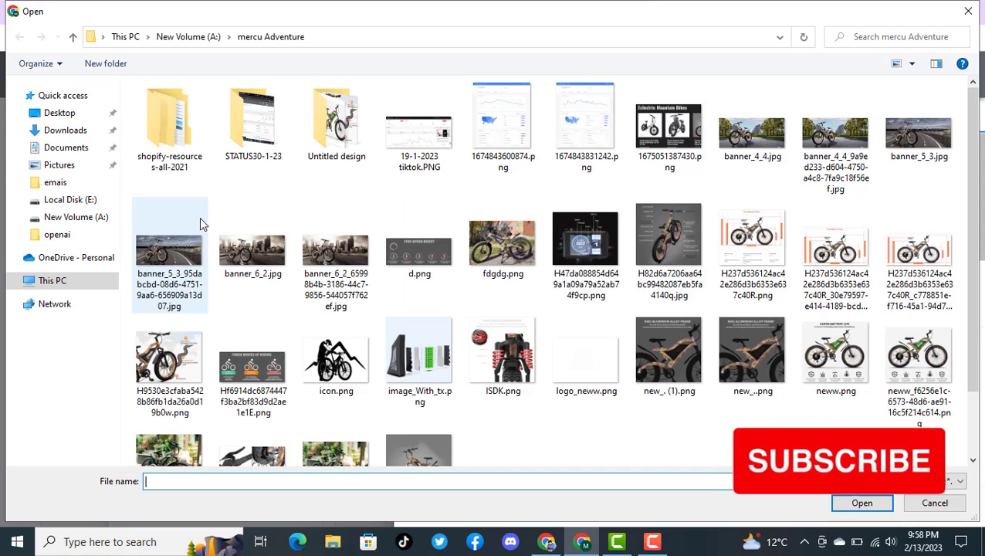
{"action": "left_click", "coordinate": [77, 216]}
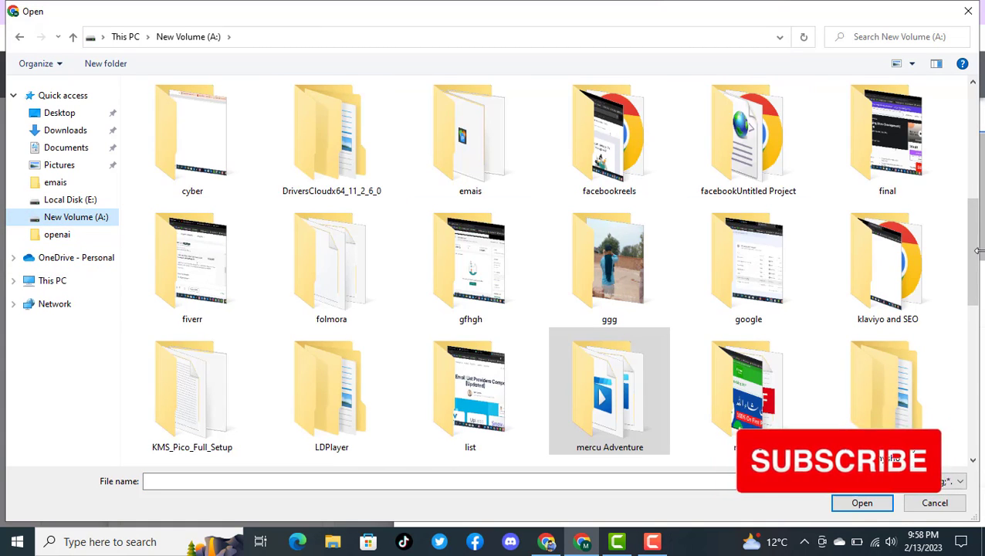
{"action": "scroll", "coordinate": [973, 262], "scroll_direction": "down", "scroll_amount": 2}
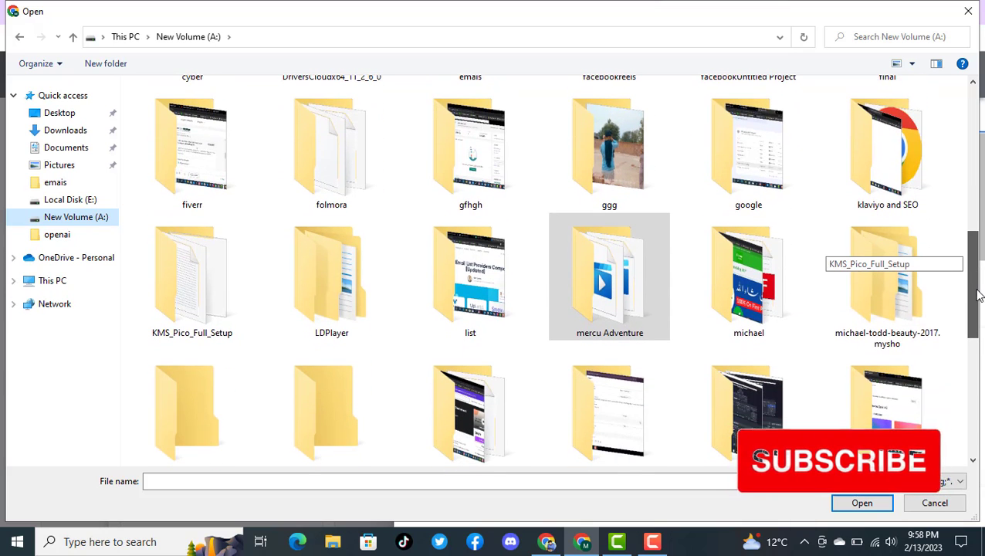
{"action": "double_click", "coordinate": [601, 305]}
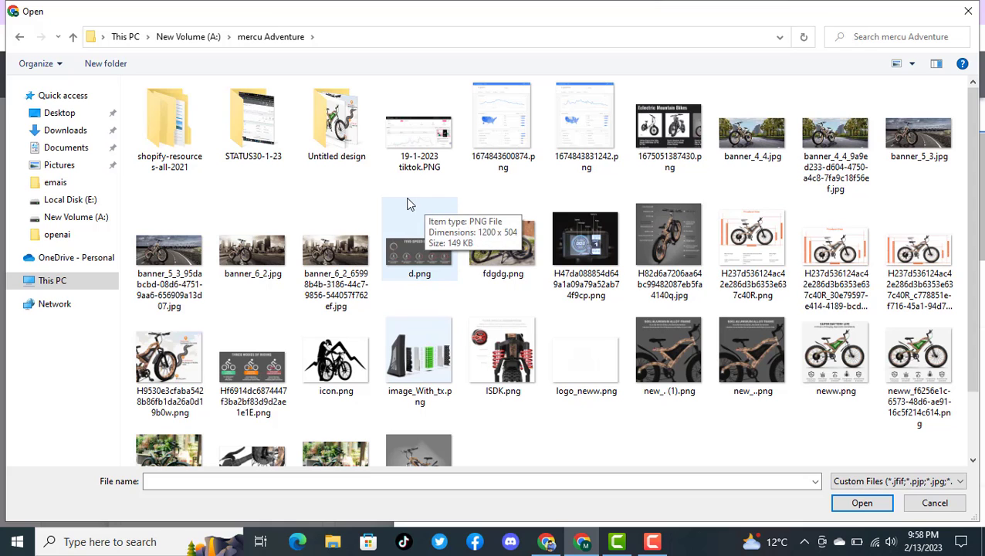
{"action": "scroll", "coordinate": [974, 232], "scroll_direction": "down", "scroll_amount": 2}
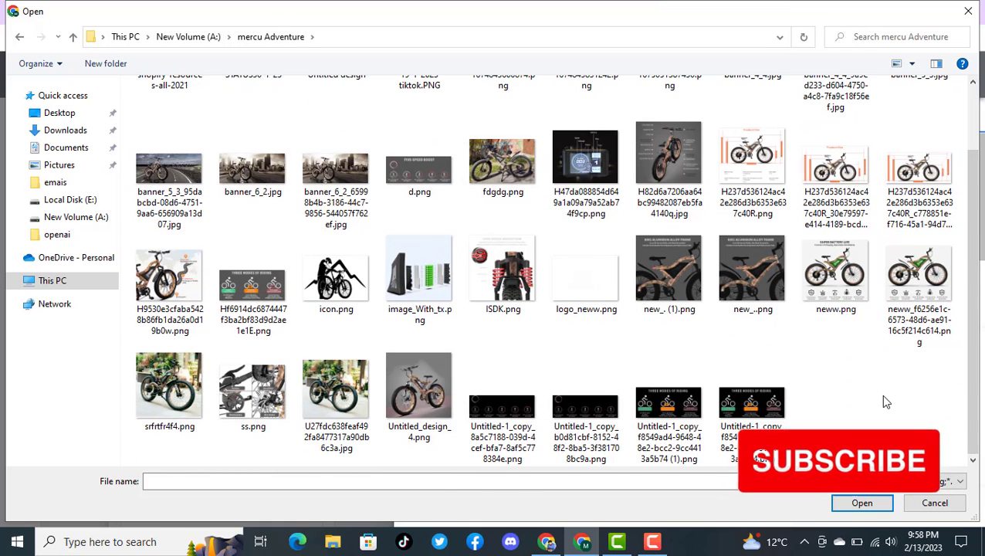
{"action": "scroll", "coordinate": [970, 309], "scroll_direction": "up", "scroll_amount": 2}
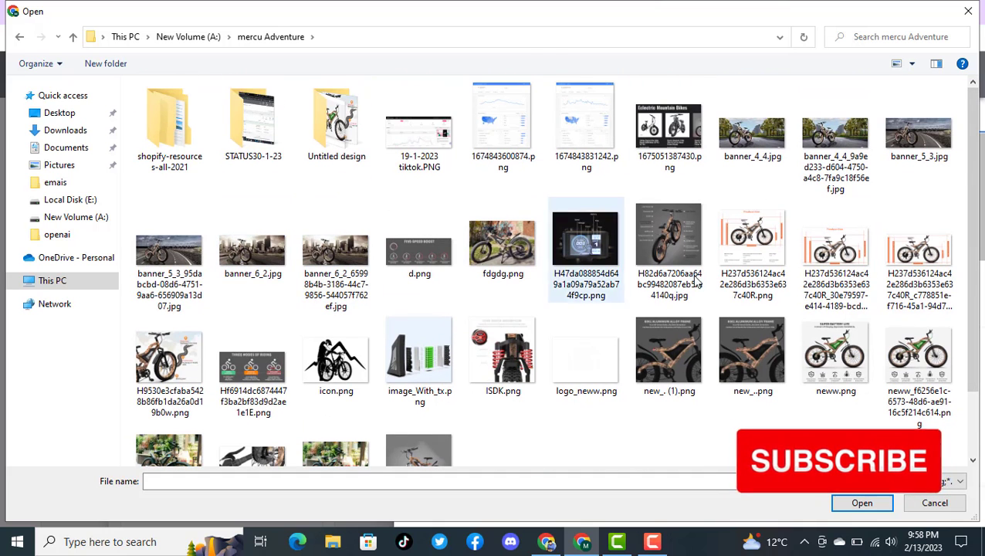
{"action": "left_click", "coordinate": [934, 502]}
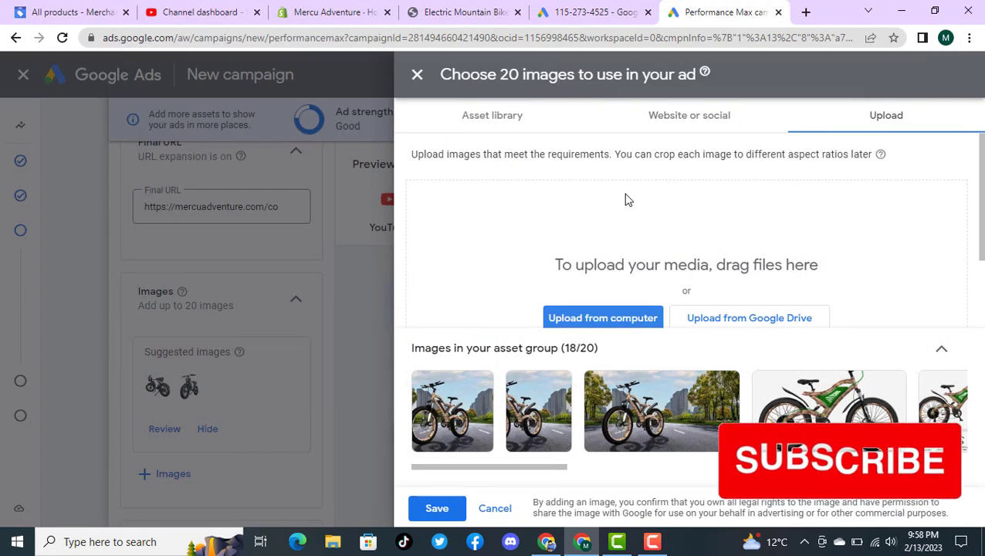
{"action": "left_click", "coordinate": [497, 129]}
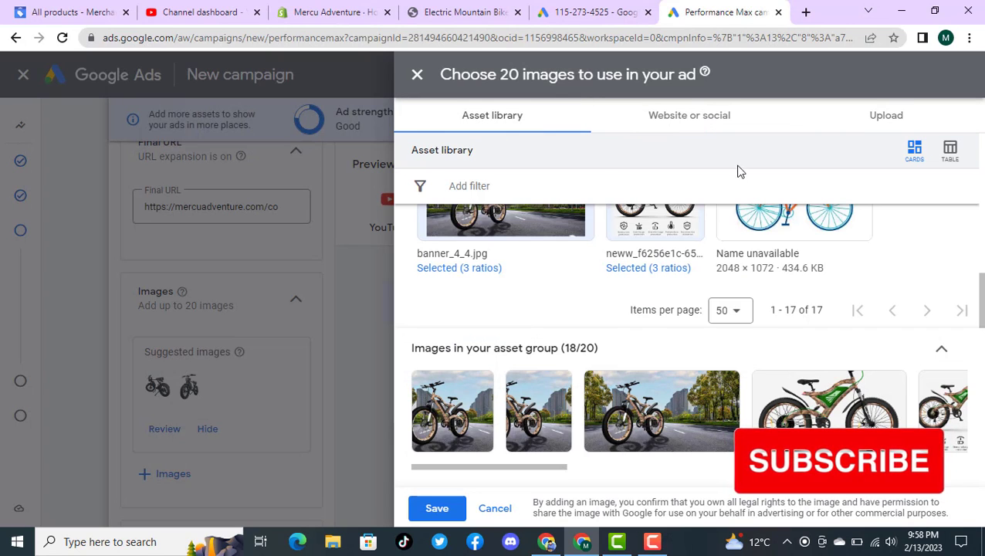
Step: Add the two black fat-tire bike images found on the mercuadventure.com electric-mountain-bike page to the selection
{"action": "left_click", "coordinate": [676, 122]}
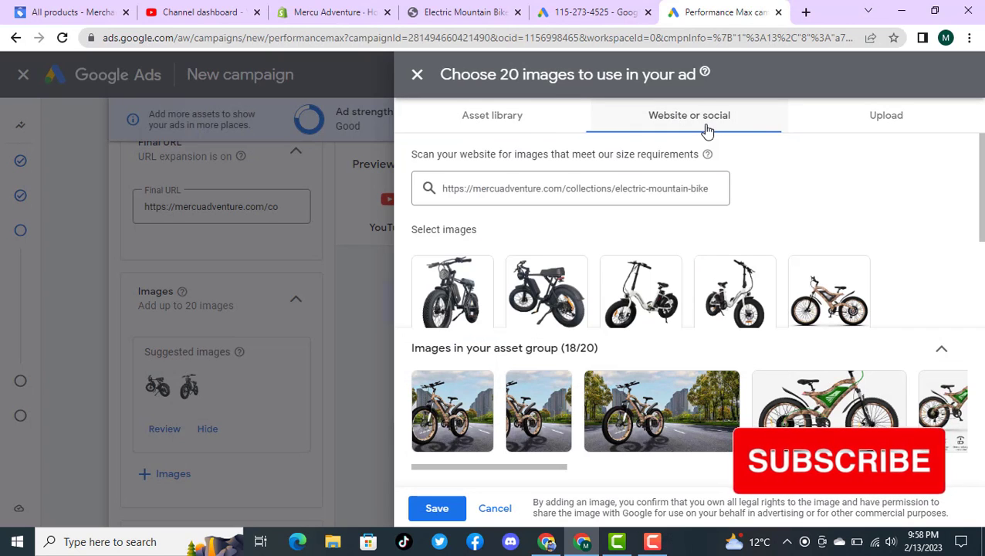
{"action": "scroll", "coordinate": [525, 299], "scroll_direction": "down", "scroll_amount": 3}
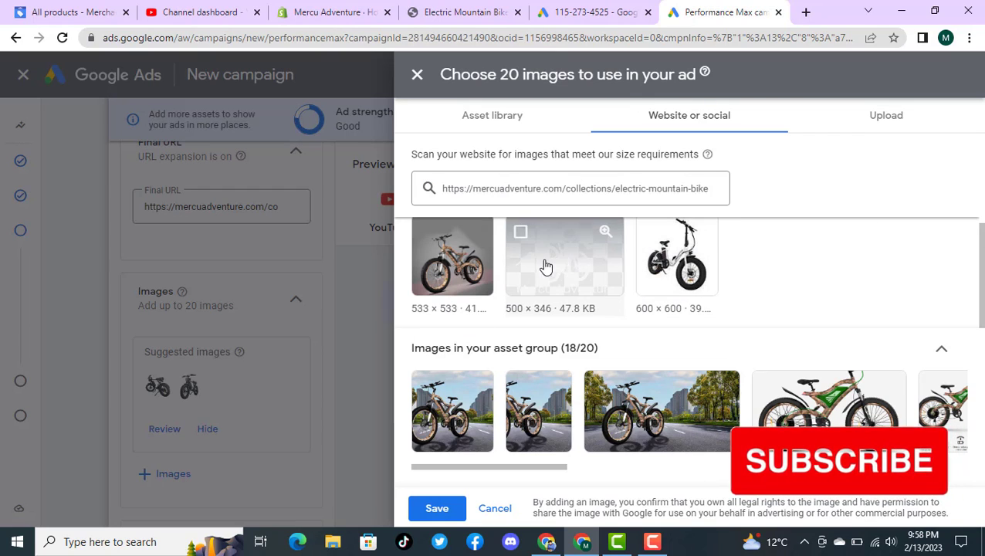
{"action": "scroll", "coordinate": [633, 298], "scroll_direction": "up", "scroll_amount": 2}
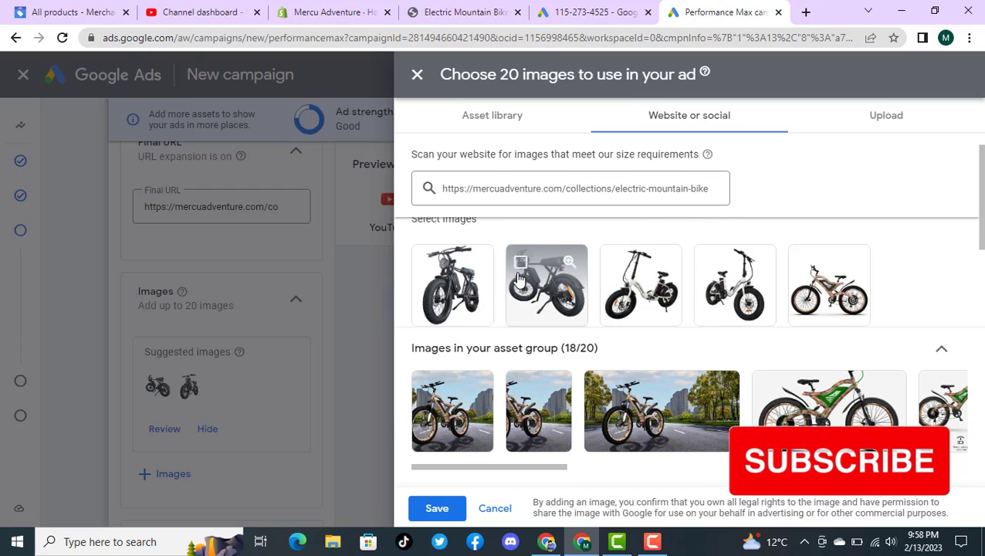
{"action": "left_click", "coordinate": [431, 266]}
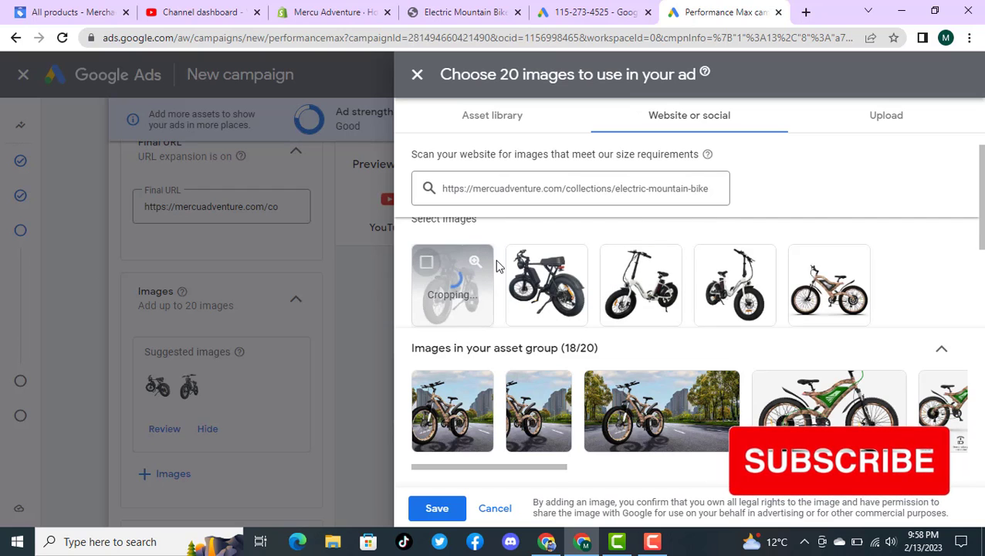
{"action": "left_click", "coordinate": [520, 263]}
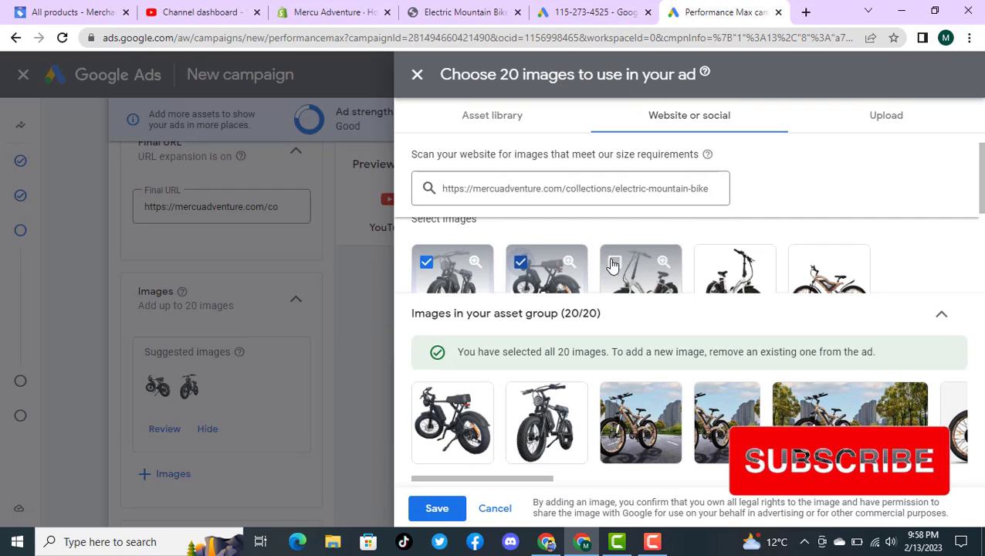
Step: Try to add the first white folding bike image from the website and look over the other scanned images
{"action": "left_click", "coordinate": [615, 264]}
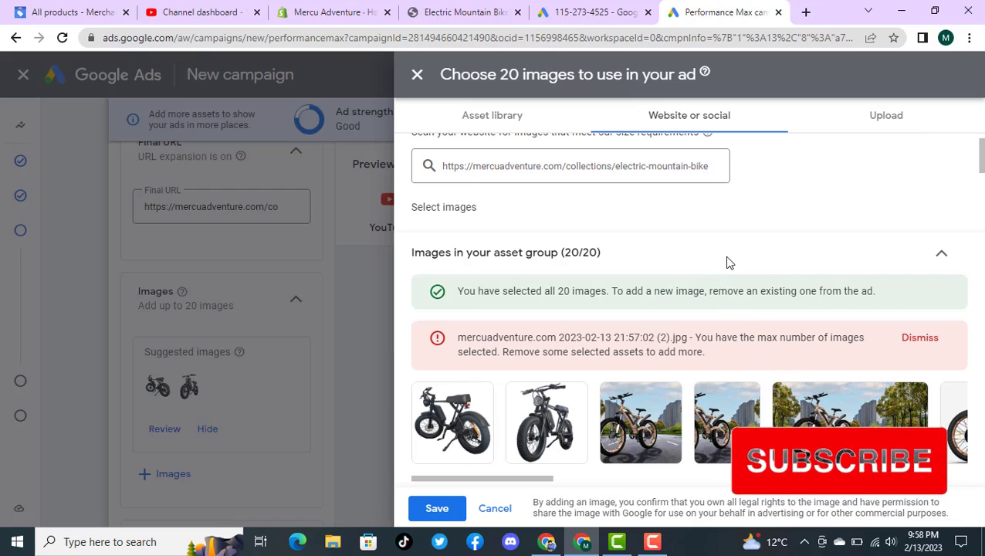
{"action": "mouse_move", "coordinate": [725, 431]}
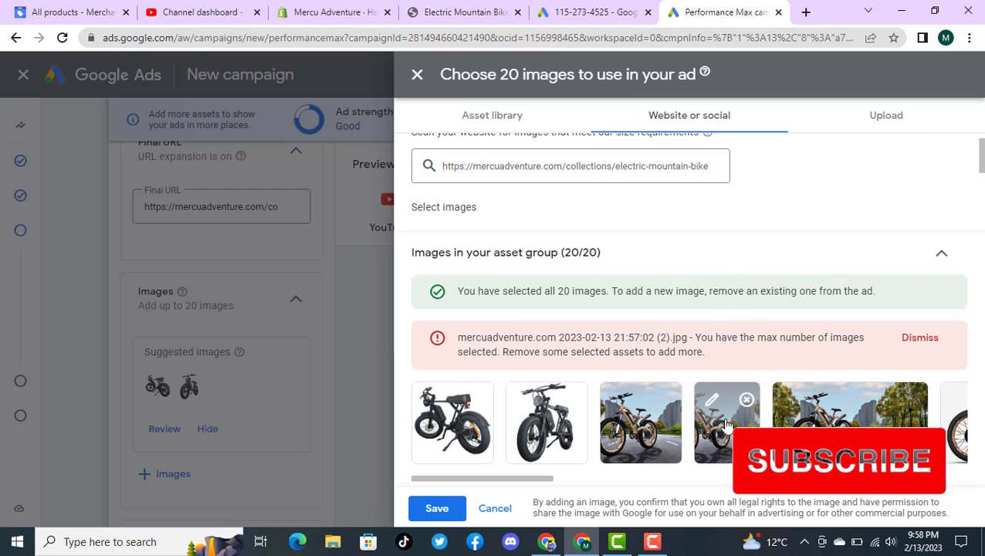
{"action": "scroll", "coordinate": [752, 187], "scroll_direction": "down", "scroll_amount": 1}
{"action": "scroll", "coordinate": [752, 188], "scroll_direction": "up", "scroll_amount": 2}
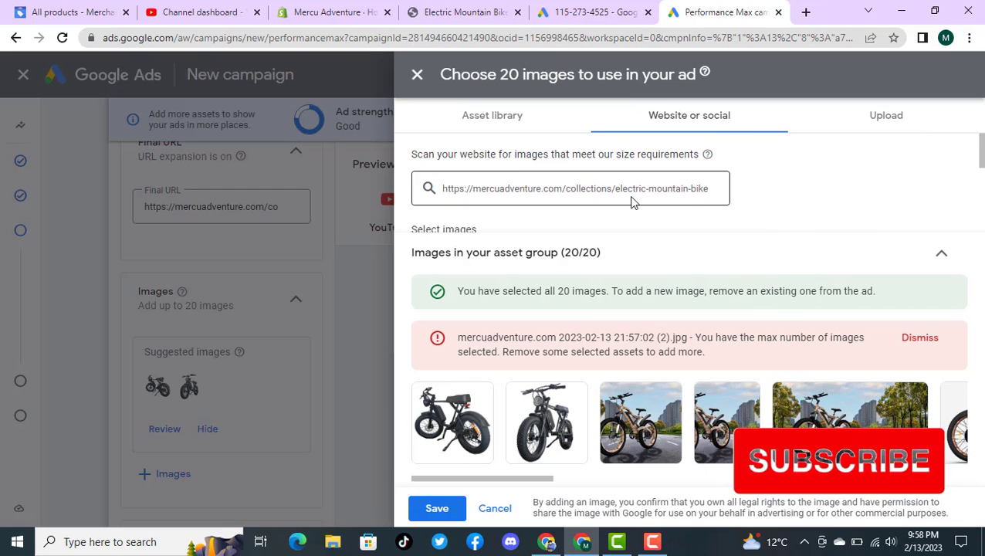
{"action": "scroll", "coordinate": [816, 200], "scroll_direction": "down", "scroll_amount": 1}
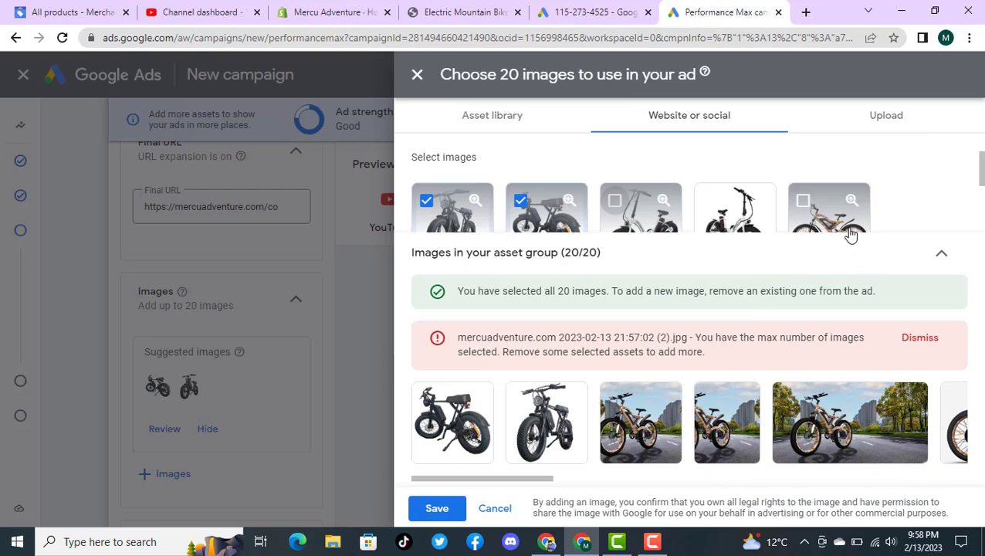
{"action": "scroll", "coordinate": [629, 201], "scroll_direction": "up", "scroll_amount": 1}
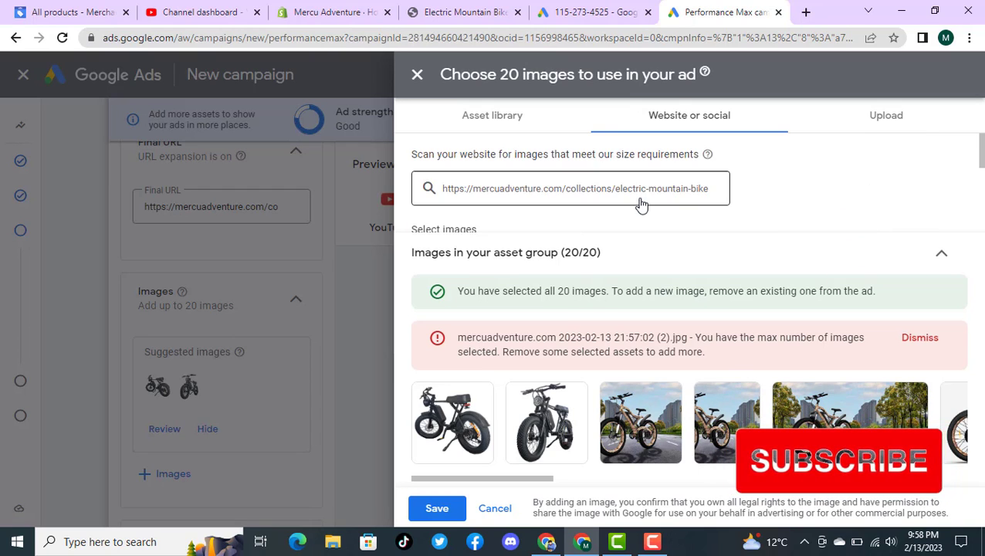
{"action": "scroll", "coordinate": [749, 224], "scroll_direction": "down", "scroll_amount": 1}
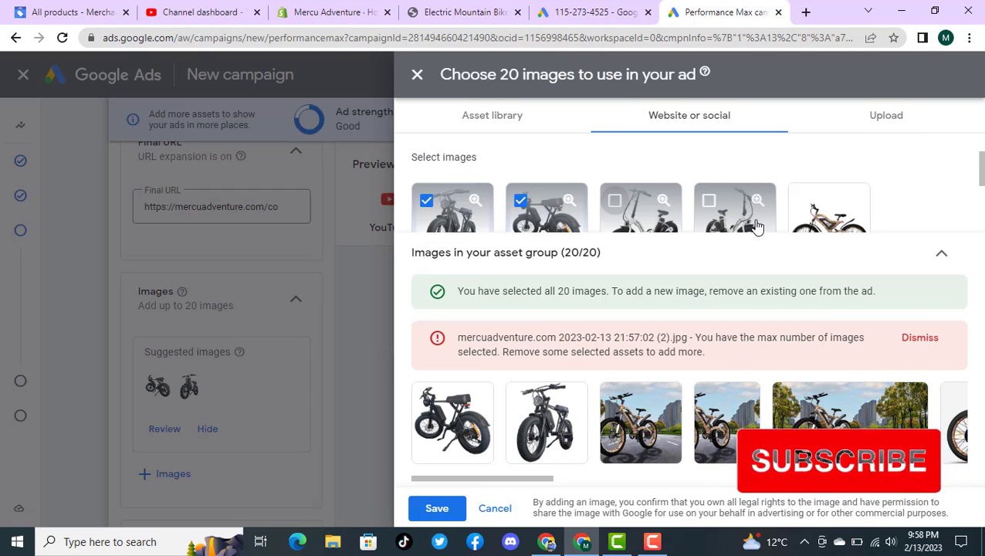
Step: Remove the neww_f6256e1c-65 and banner_4_4.jpg images from the selection in the asset library to free up slots
{"action": "left_click", "coordinate": [488, 120]}
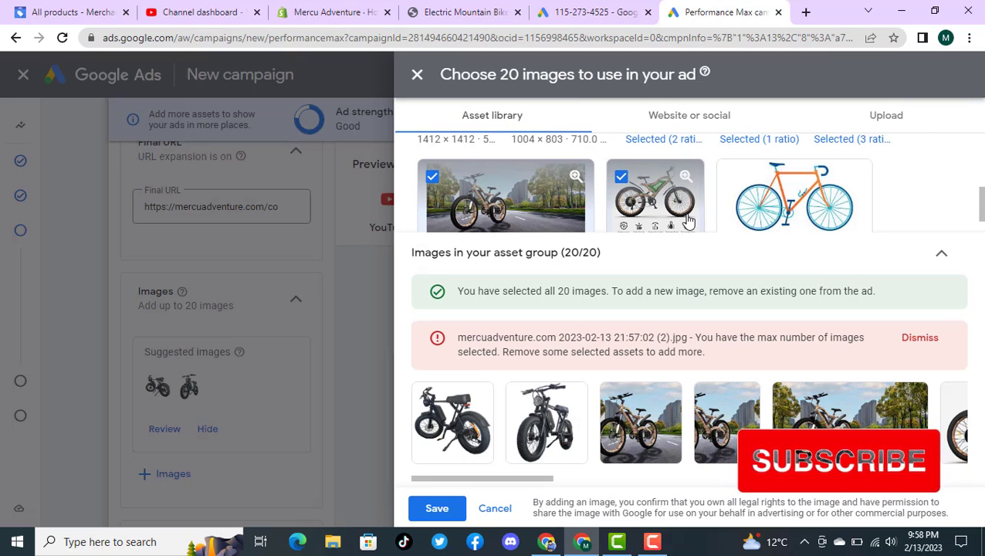
{"action": "left_click", "coordinate": [621, 180]}
{"action": "scroll", "coordinate": [596, 243], "scroll_direction": "up", "scroll_amount": 1}
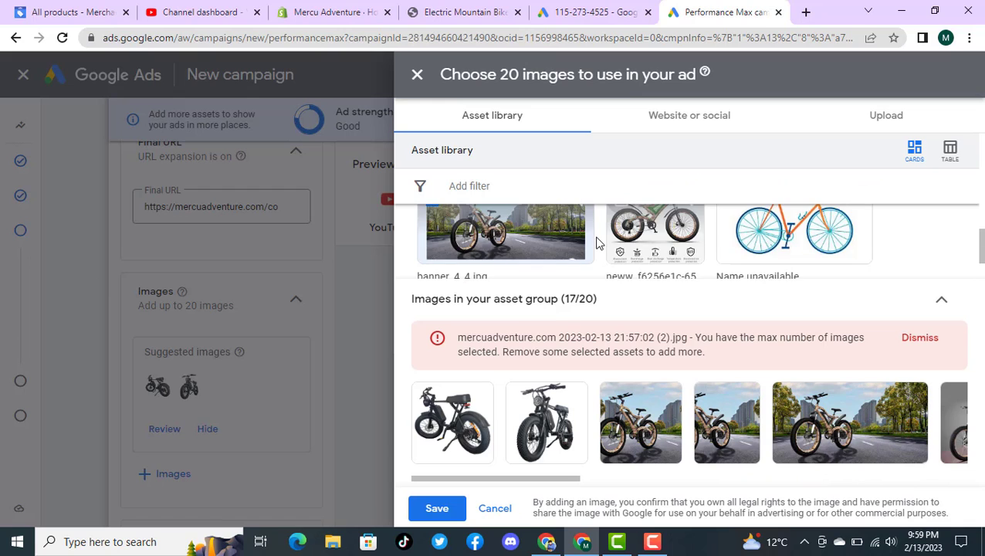
{"action": "scroll", "coordinate": [597, 243], "scroll_direction": "up", "scroll_amount": 1}
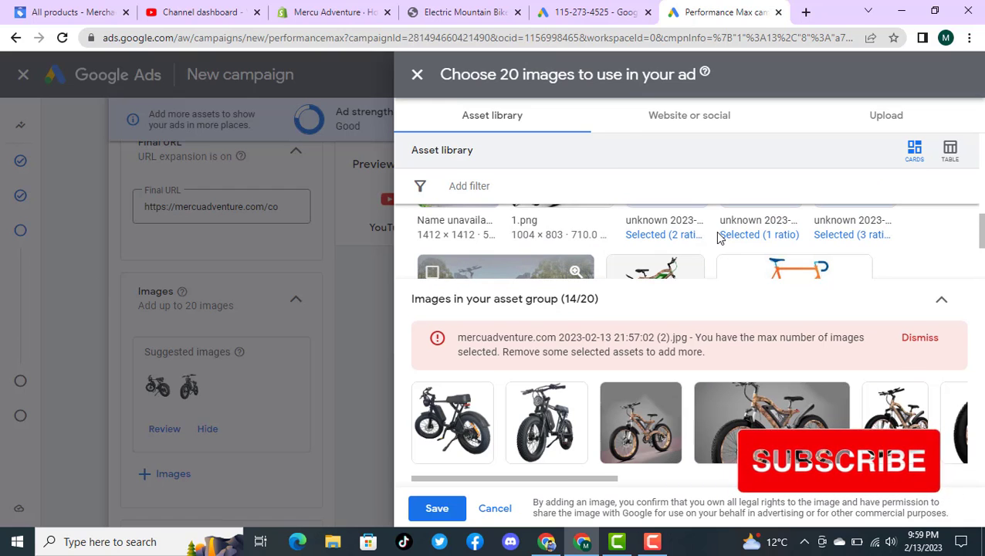
{"action": "scroll", "coordinate": [722, 239], "scroll_direction": "down", "scroll_amount": 2}
{"action": "scroll", "coordinate": [721, 239], "scroll_direction": "up", "scroll_amount": 5}
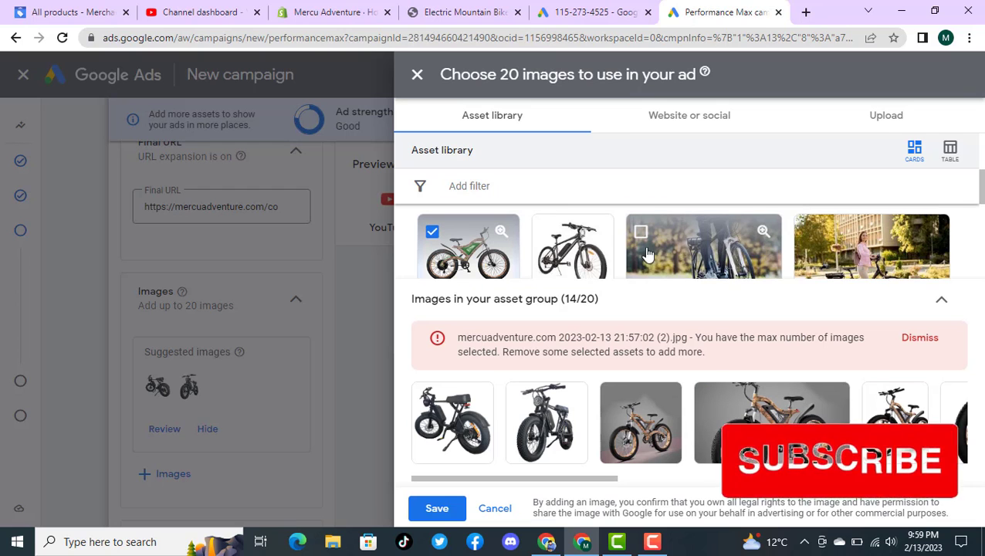
Step: Add both white folding bike images from the website and deselect the second black fat-tire bike
{"action": "left_click", "coordinate": [684, 122]}
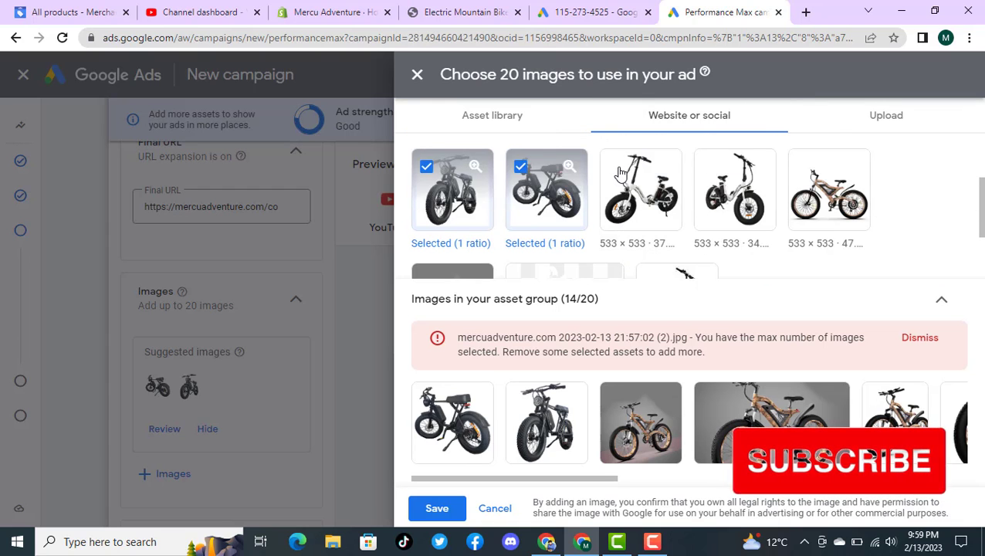
{"action": "scroll", "coordinate": [720, 175], "scroll_direction": "down", "scroll_amount": 1}
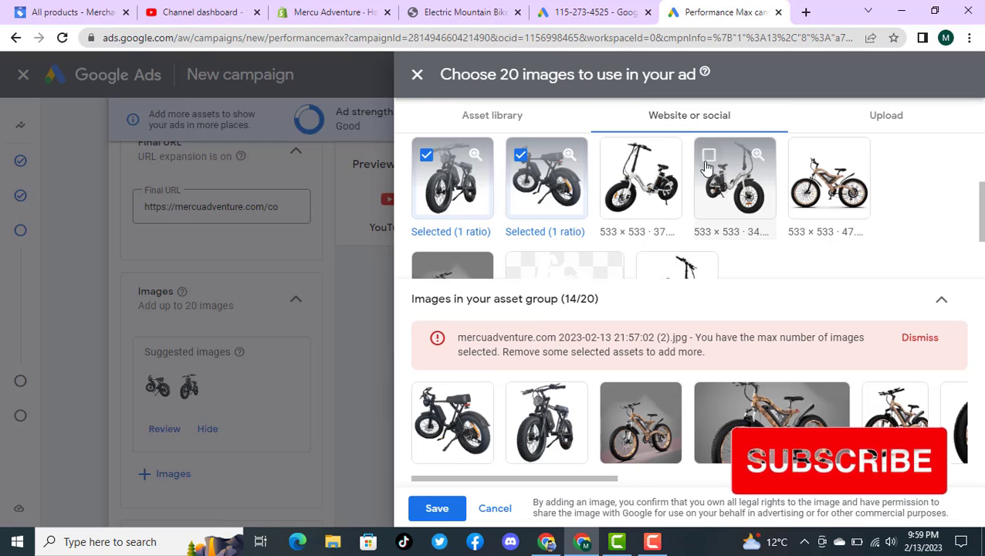
{"action": "left_click", "coordinate": [707, 157]}
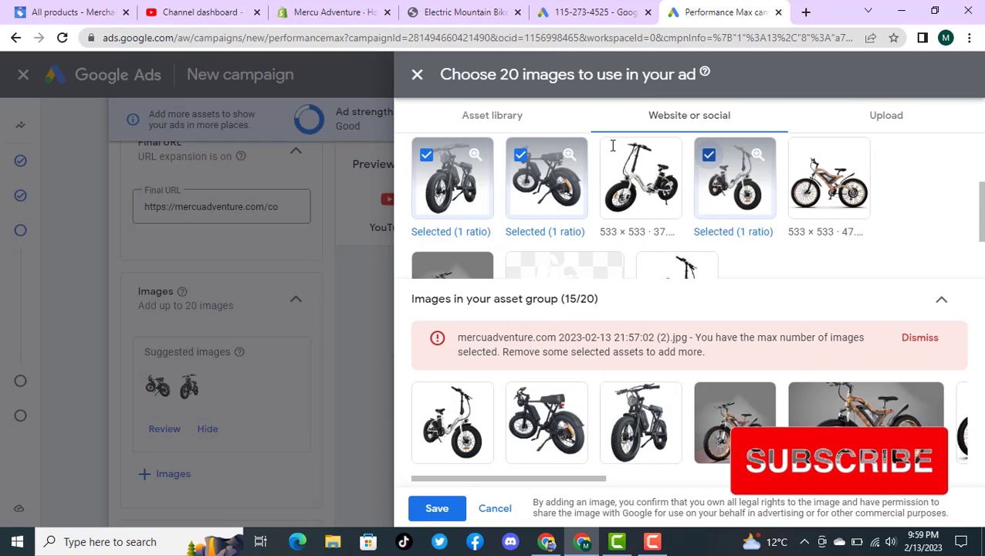
{"action": "scroll", "coordinate": [618, 158], "scroll_direction": "up", "scroll_amount": 2}
{"action": "scroll", "coordinate": [618, 159], "scroll_direction": "down", "scroll_amount": 2}
{"action": "left_click", "coordinate": [615, 156]}
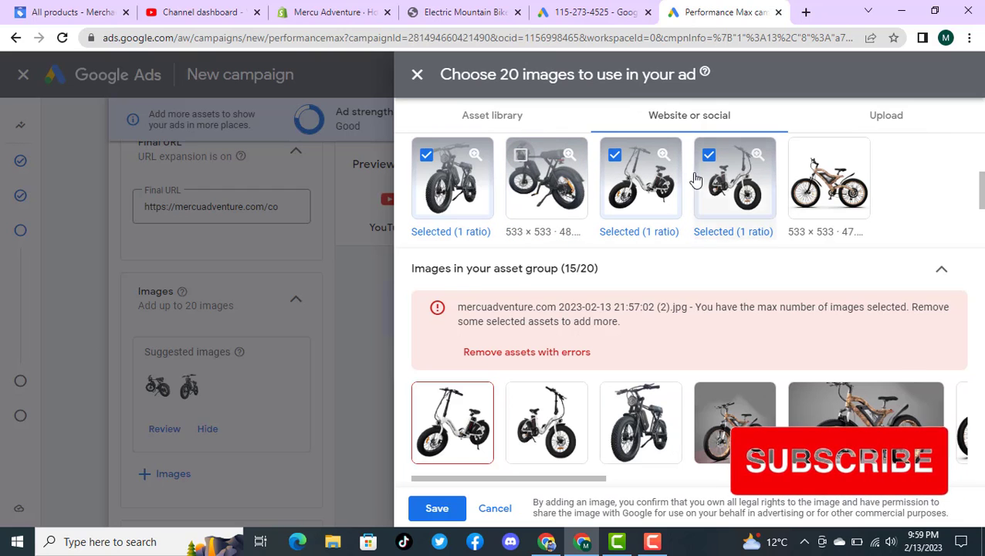
Step: Deselect the second white folding bike image, and select the brown mountain bike image from the website before deselecting it again
{"action": "left_click", "coordinate": [710, 156]}
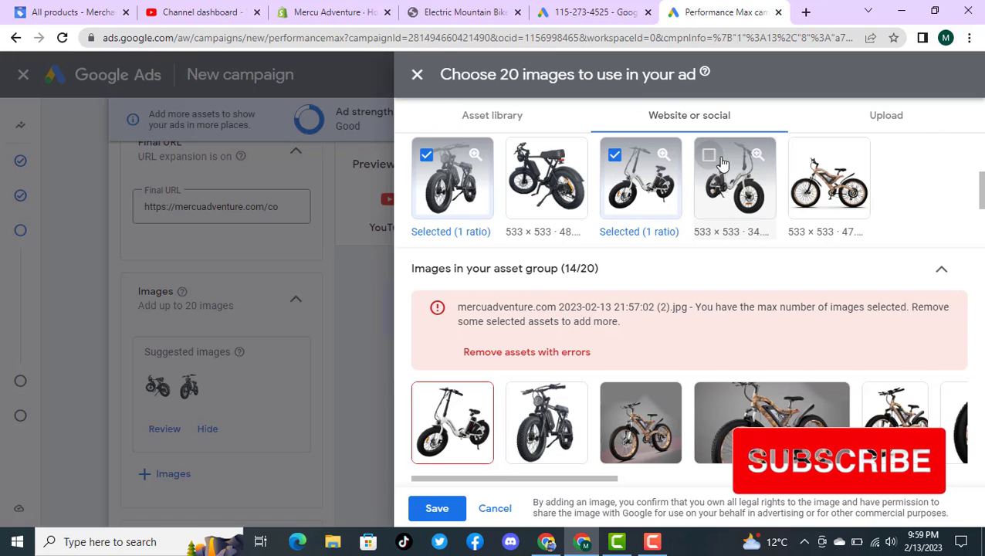
{"action": "left_click", "coordinate": [807, 171]}
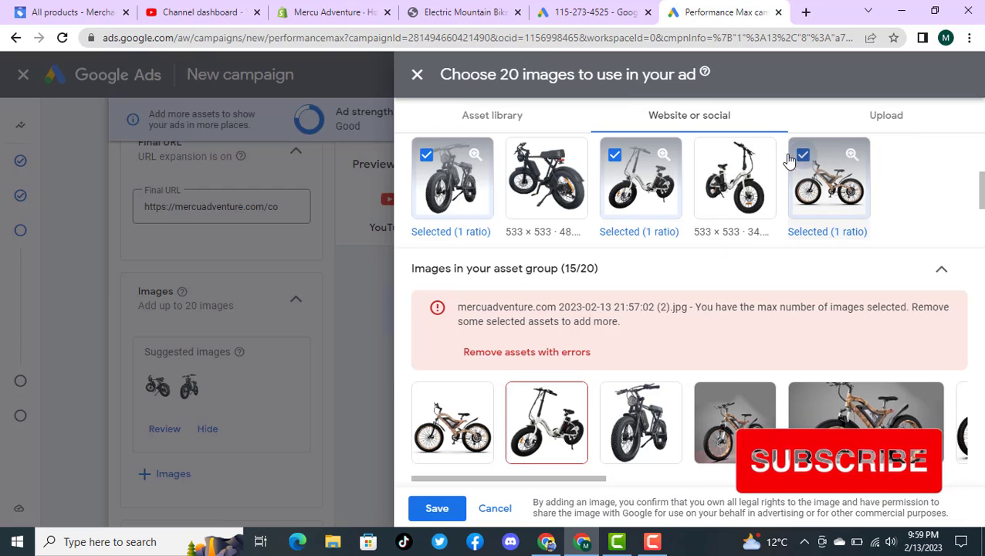
{"action": "left_click", "coordinate": [789, 158]}
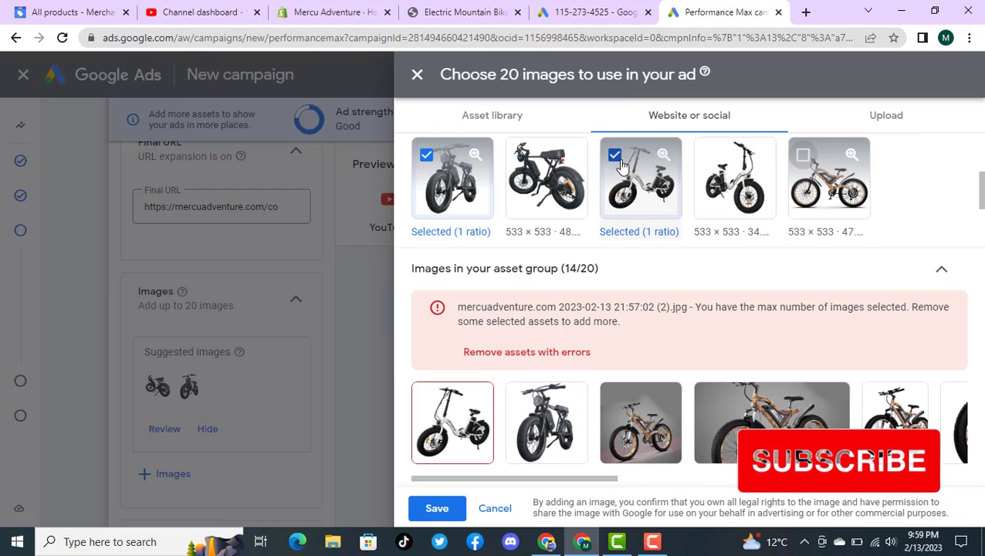
Step: Deselect the mercuadventure brown mountain bike image in the asset library to free up a slot
{"action": "left_click", "coordinate": [500, 117]}
{"action": "scroll", "coordinate": [695, 212], "scroll_direction": "up", "scroll_amount": 1}
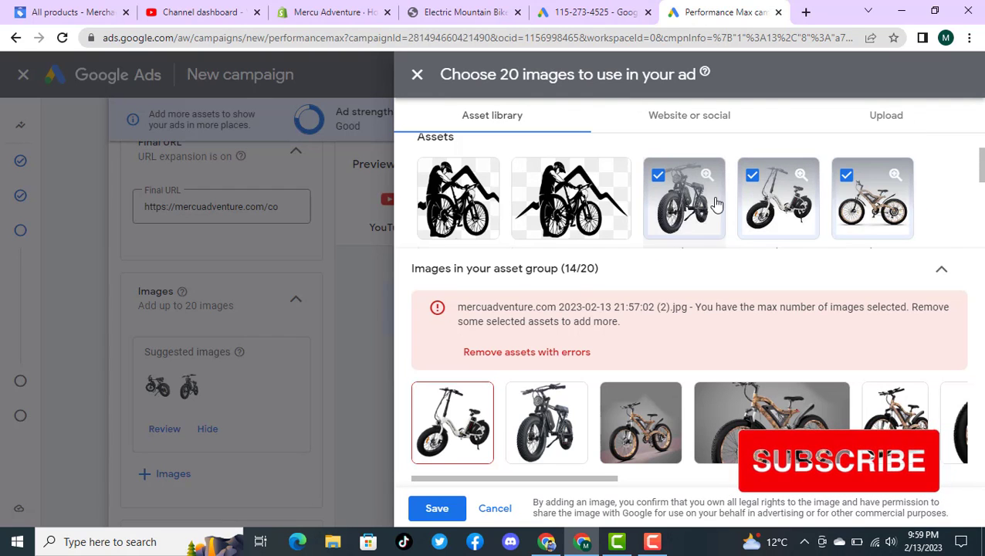
{"action": "scroll", "coordinate": [718, 207], "scroll_direction": "down", "scroll_amount": 3}
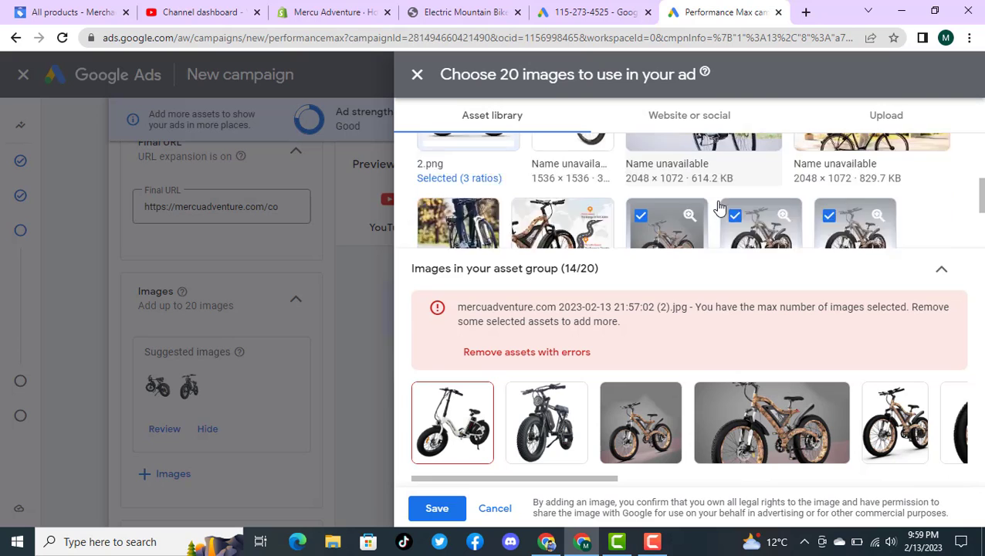
{"action": "scroll", "coordinate": [718, 207], "scroll_direction": "up", "scroll_amount": 2}
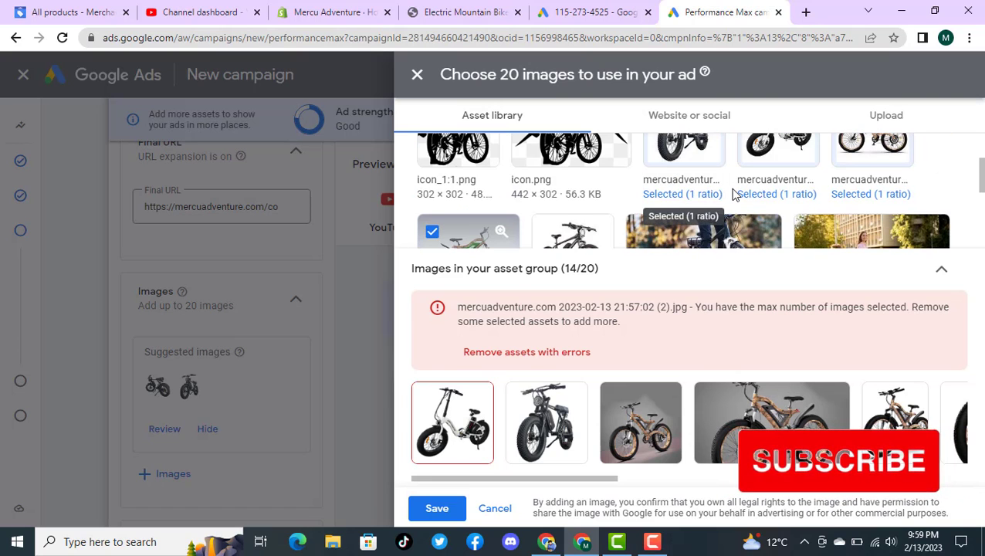
{"action": "scroll", "coordinate": [730, 195], "scroll_direction": "up", "scroll_amount": 2}
{"action": "scroll", "coordinate": [735, 195], "scroll_direction": "down", "scroll_amount": 1}
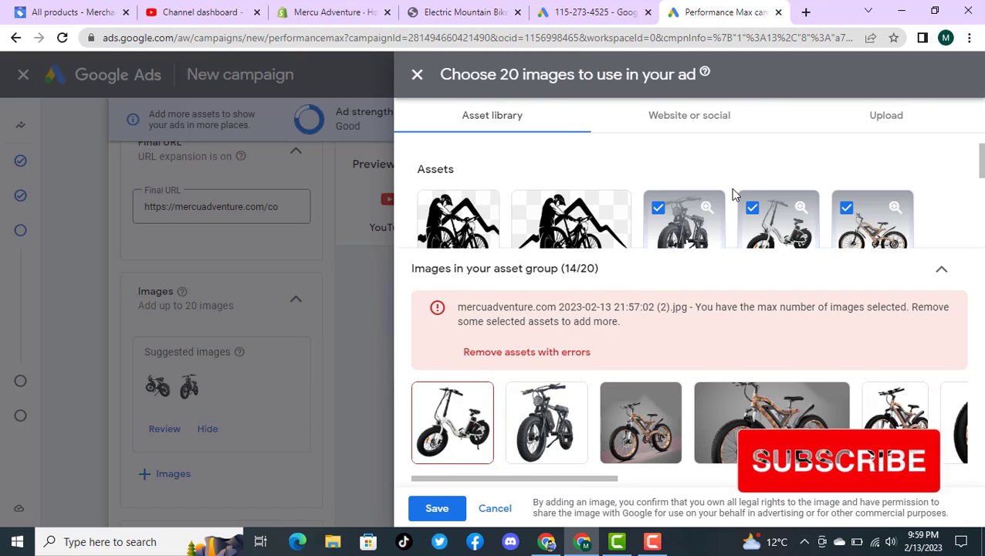
{"action": "left_click", "coordinate": [843, 207]}
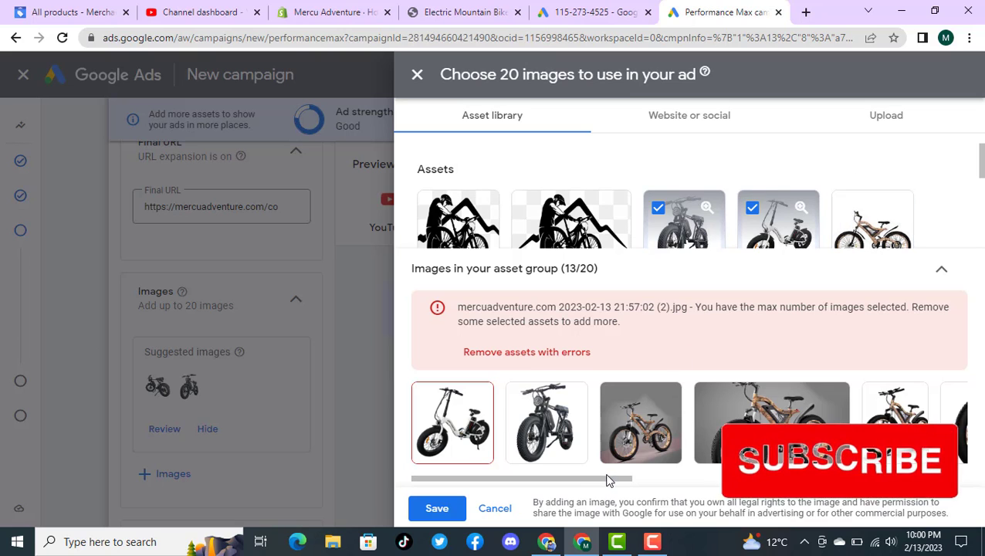
Step: Remove the wide grey-background brown bike, one narrow white-background brown bike and two green-framed bike images from the asset group
{"action": "left_click_drag", "start_coordinate": [606, 479], "coordinate": [704, 509]}
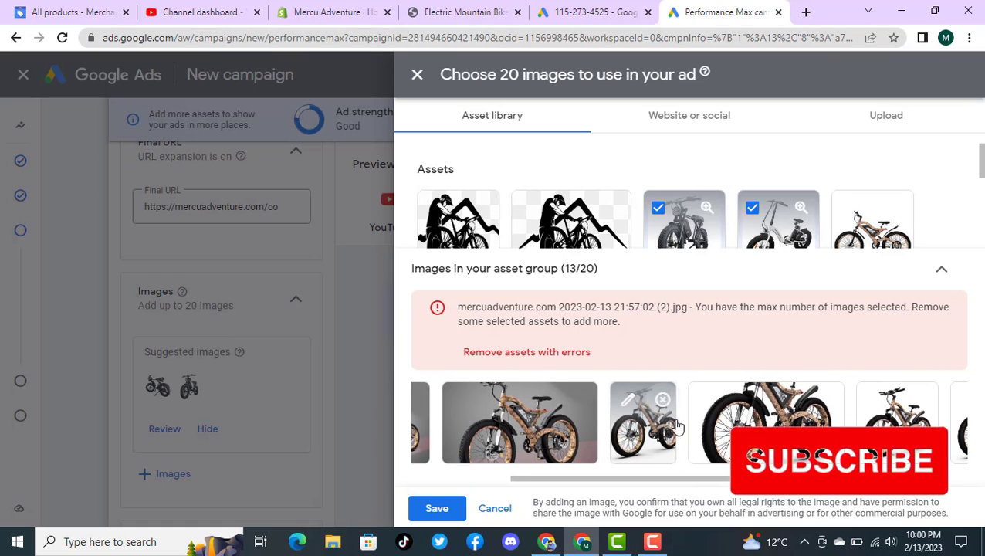
{"action": "left_click", "coordinate": [661, 401]}
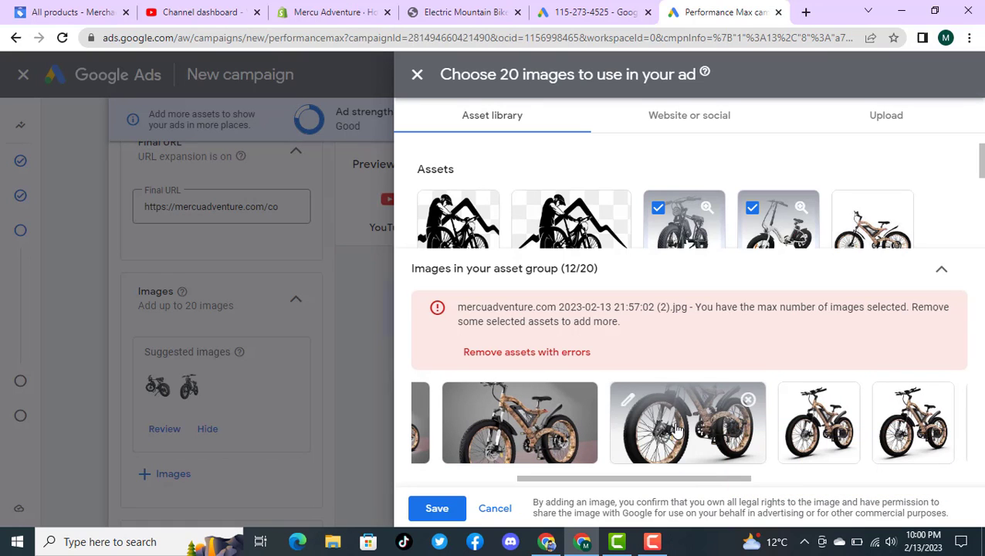
{"action": "left_click", "coordinate": [579, 400]}
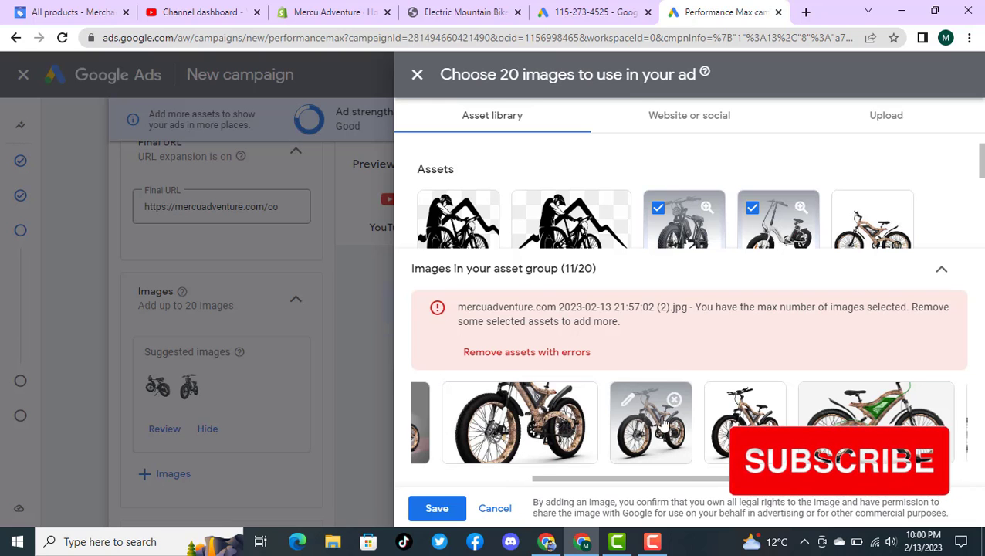
{"action": "left_click_drag", "start_coordinate": [670, 487], "coordinate": [822, 485]}
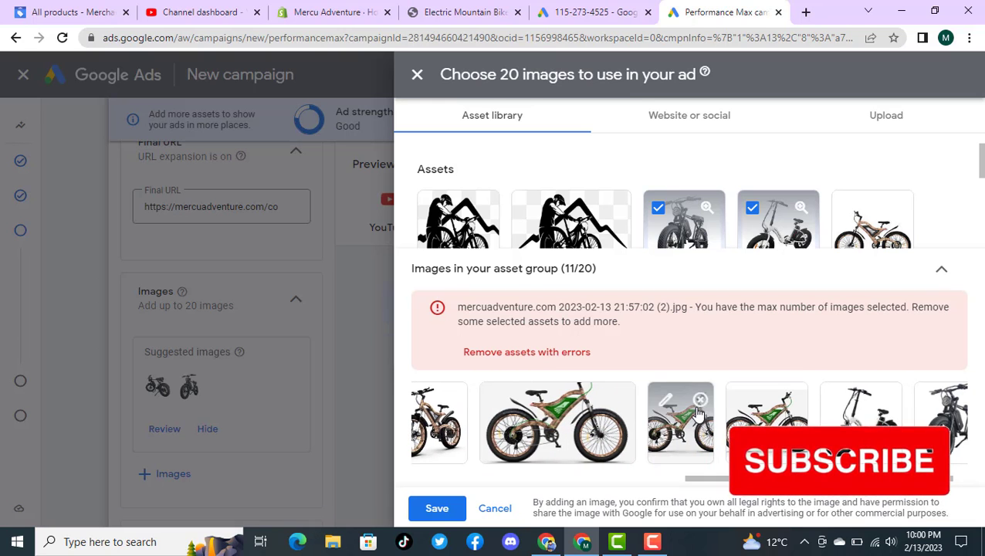
{"action": "left_click", "coordinate": [701, 402]}
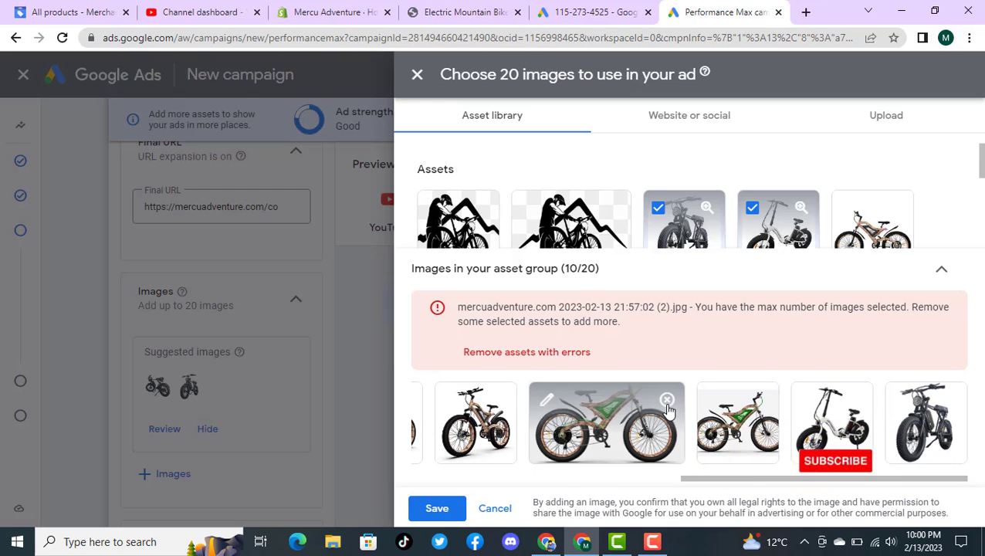
{"action": "left_click", "coordinate": [667, 401]}
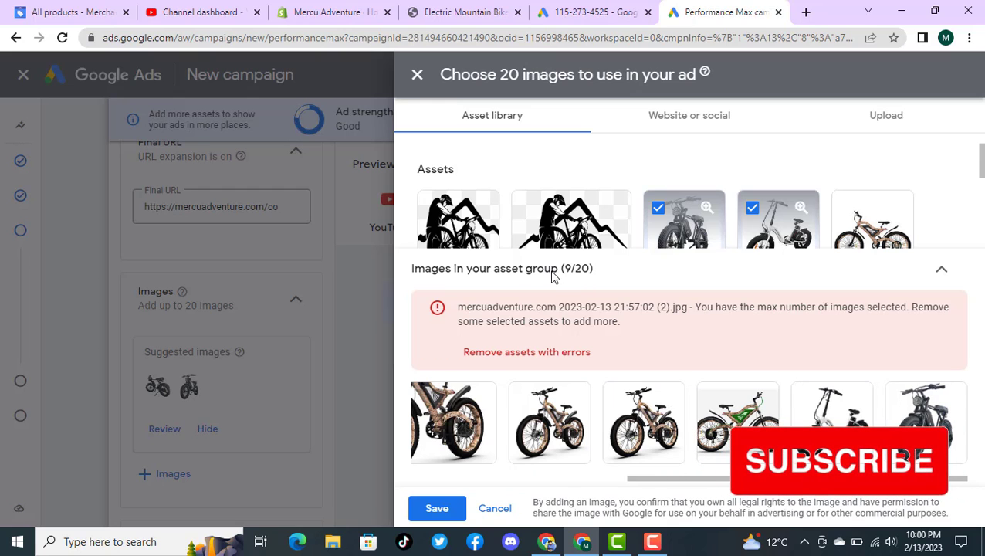
Step: Remove the assets with errors from the asset group and save the image selection
{"action": "left_click_drag", "start_coordinate": [652, 481], "coordinate": [455, 487]}
{"action": "left_click", "coordinate": [542, 356]}
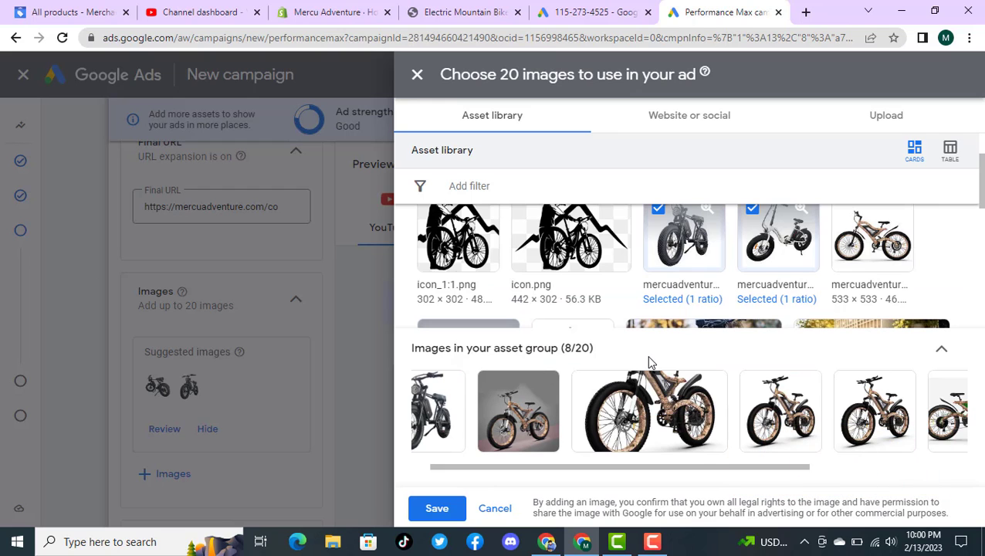
{"action": "left_click", "coordinate": [437, 508]}
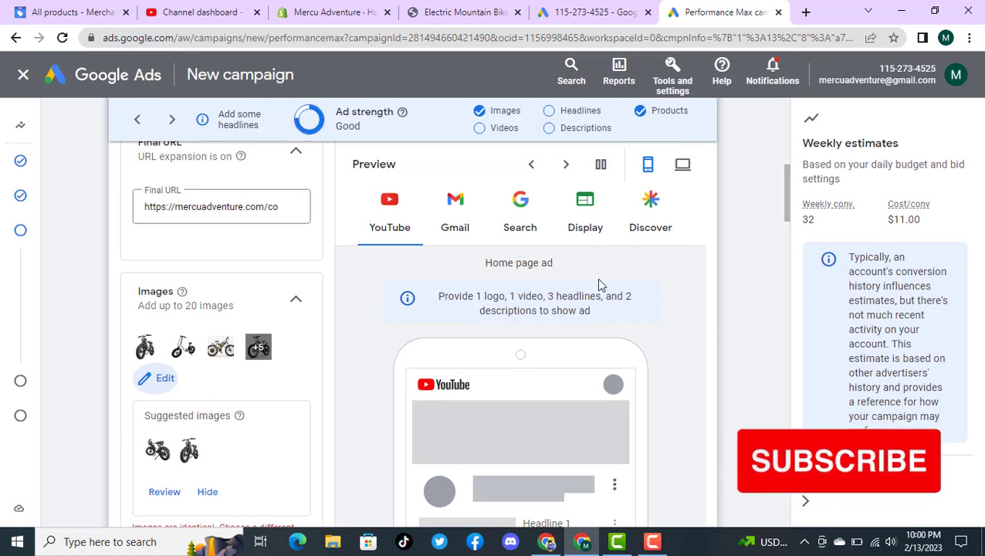
Step: Review the suggested images and confirm the 1:1 crop for the white folding bike and the black fat-tire bike
{"action": "scroll", "coordinate": [335, 307], "scroll_direction": "up", "scroll_amount": 1}
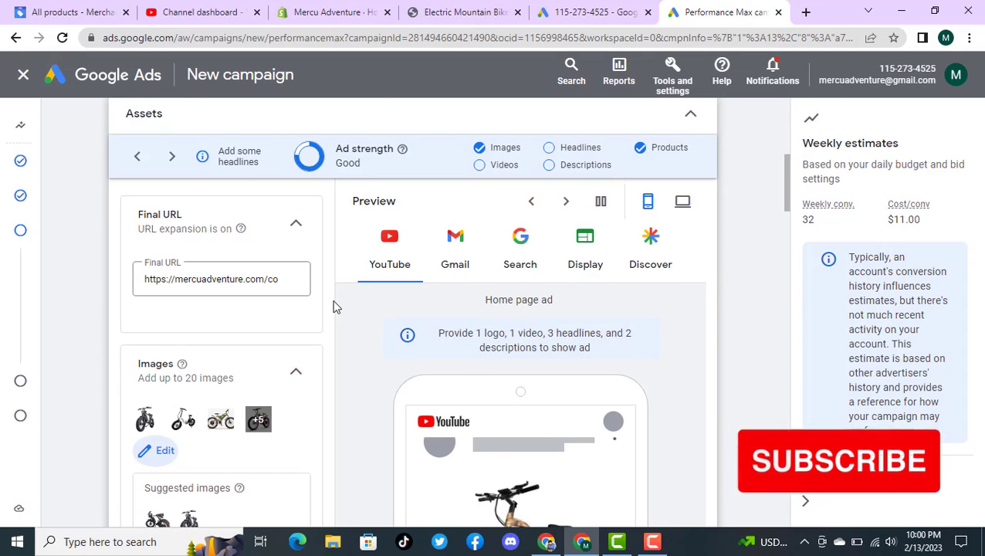
{"action": "scroll", "coordinate": [337, 308], "scroll_direction": "down", "scroll_amount": 3}
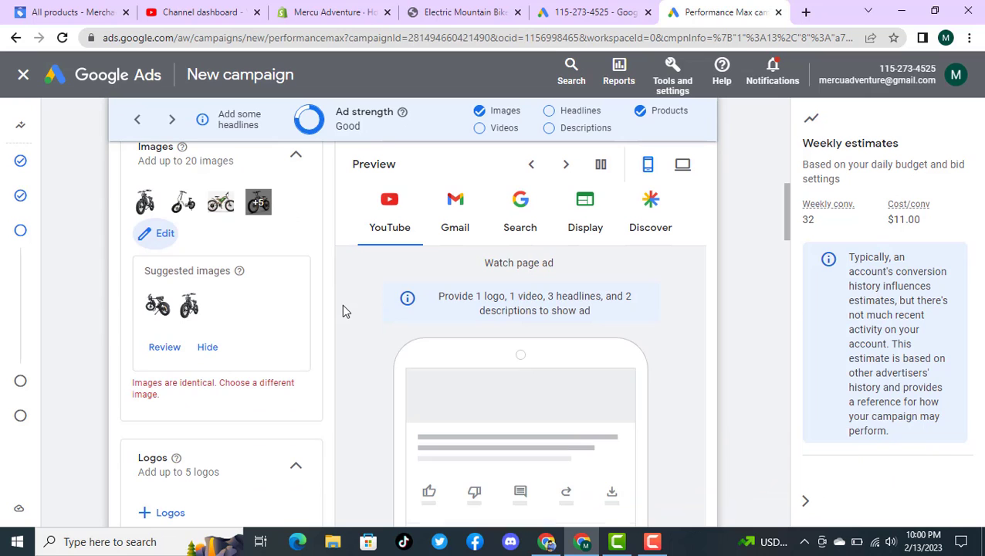
{"action": "left_click", "coordinate": [164, 349]}
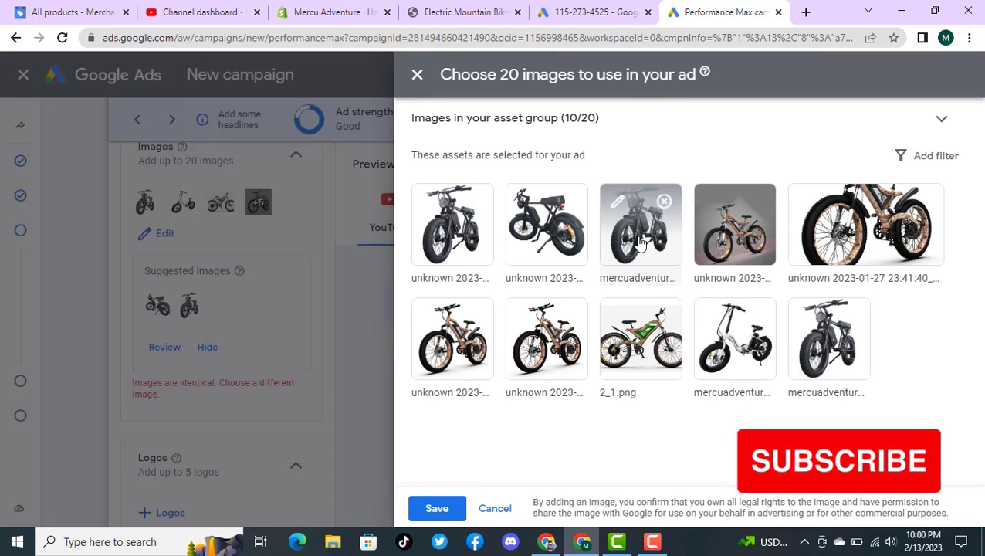
{"action": "left_click", "coordinate": [721, 349]}
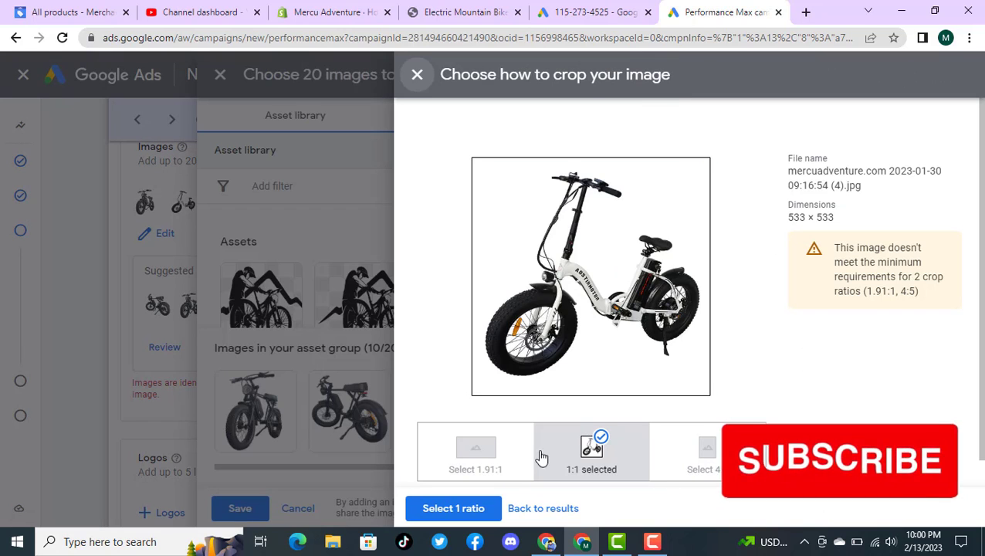
{"action": "left_click", "coordinate": [472, 508]}
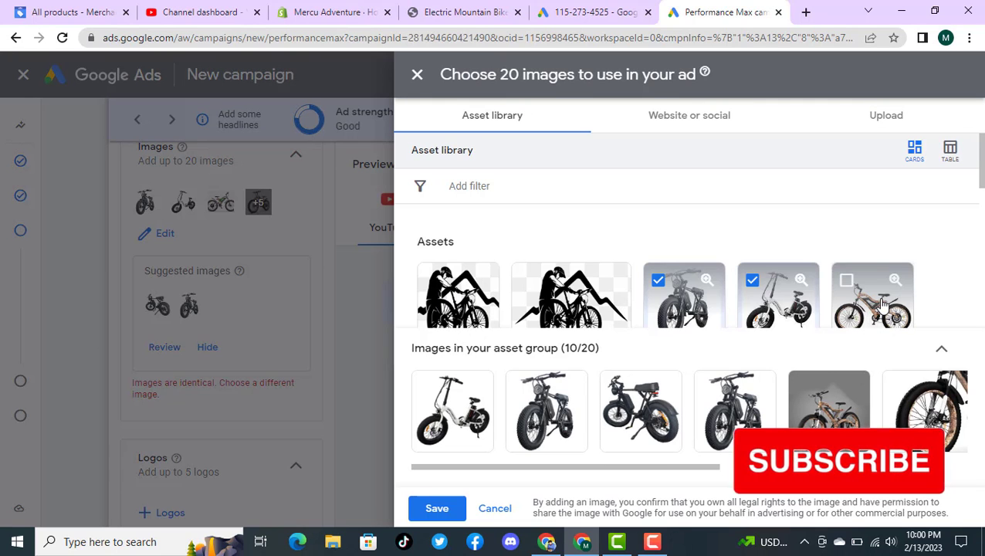
{"action": "left_click", "coordinate": [721, 407]}
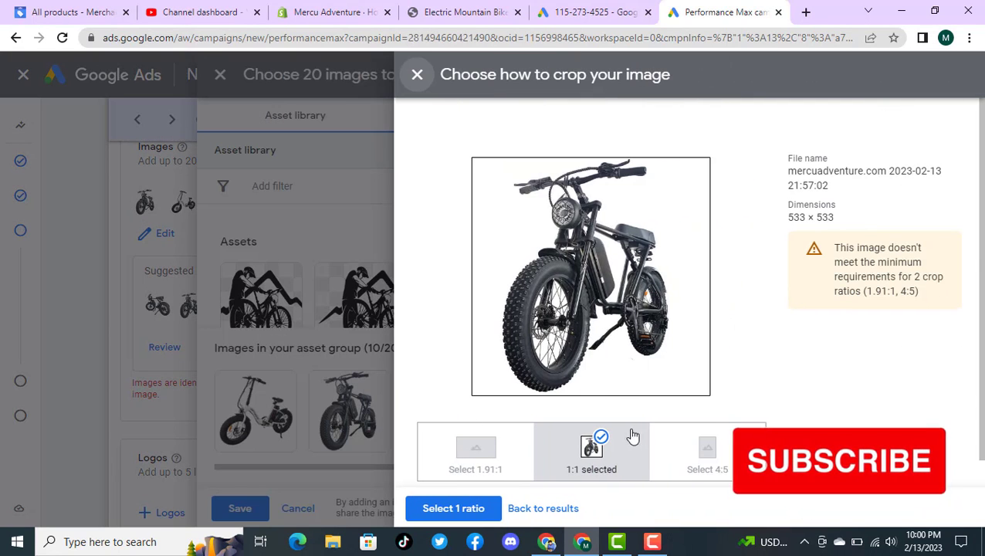
{"action": "left_click", "coordinate": [457, 509]}
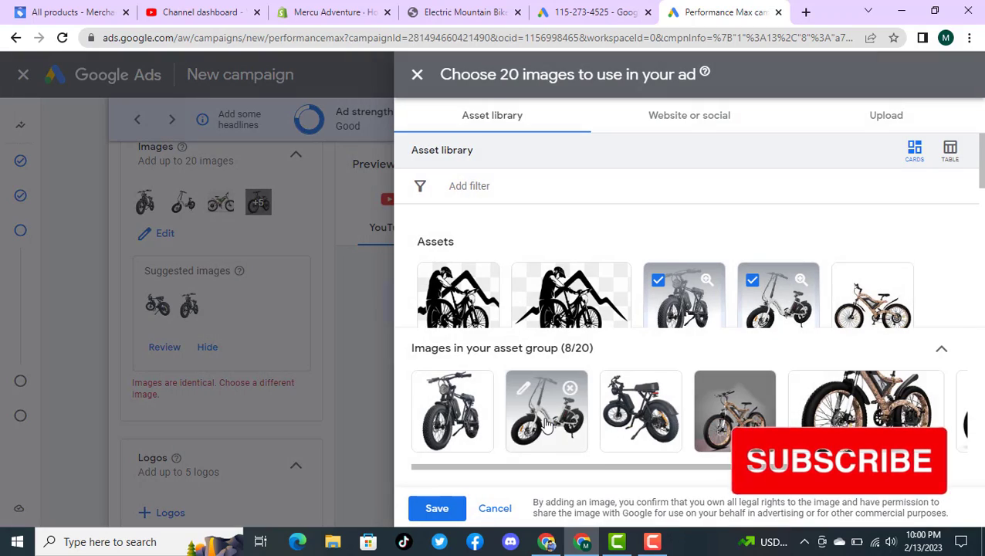
Step: Reconfirm the white folding bike's 1:1 crop, confirm the same ratio for a brown mountain bike image, and save the images
{"action": "left_click", "coordinate": [566, 445]}
{"action": "left_click", "coordinate": [491, 507]}
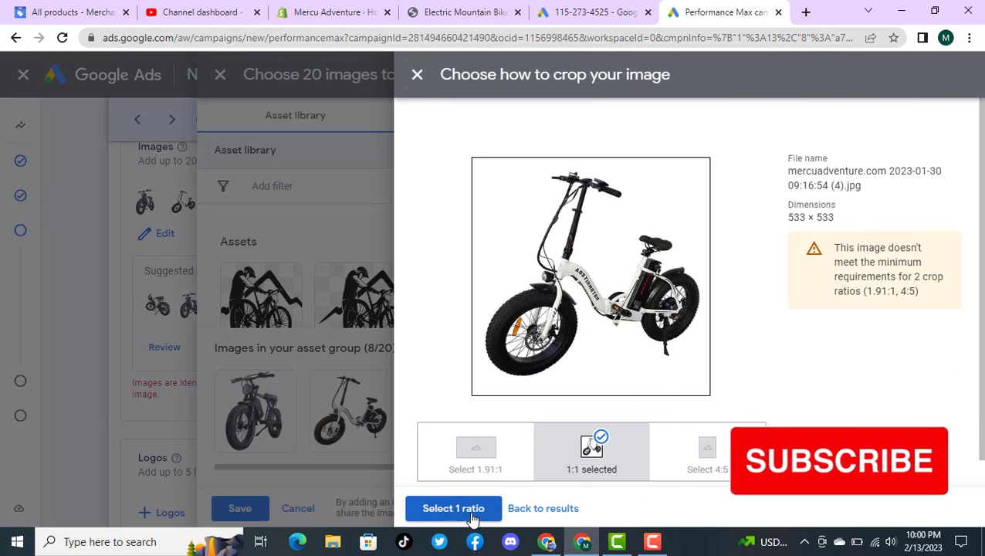
{"action": "left_click", "coordinate": [460, 430]}
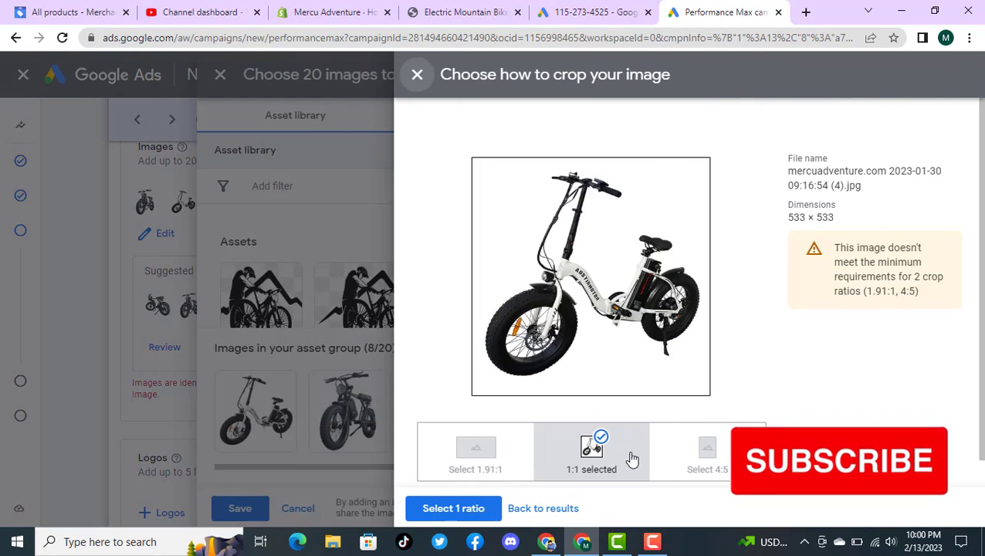
{"action": "left_click", "coordinate": [470, 509]}
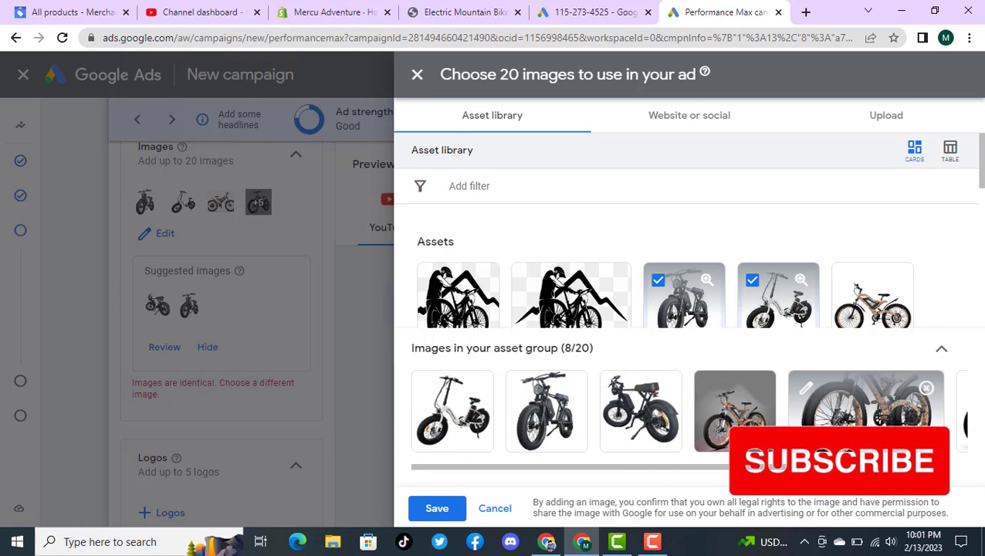
{"action": "left_click_drag", "start_coordinate": [749, 466], "coordinate": [916, 471]}
{"action": "left_click", "coordinate": [825, 388]}
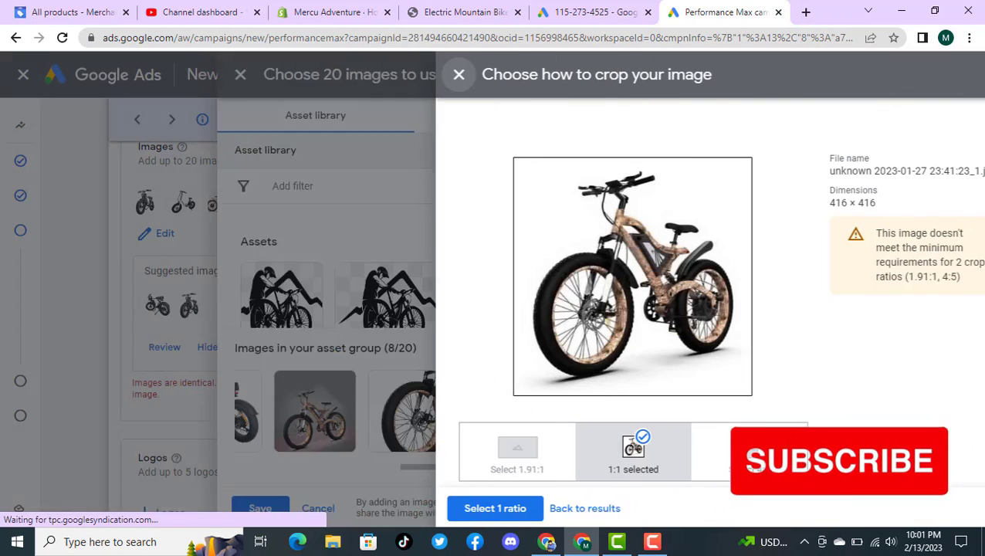
{"action": "left_click", "coordinate": [457, 510]}
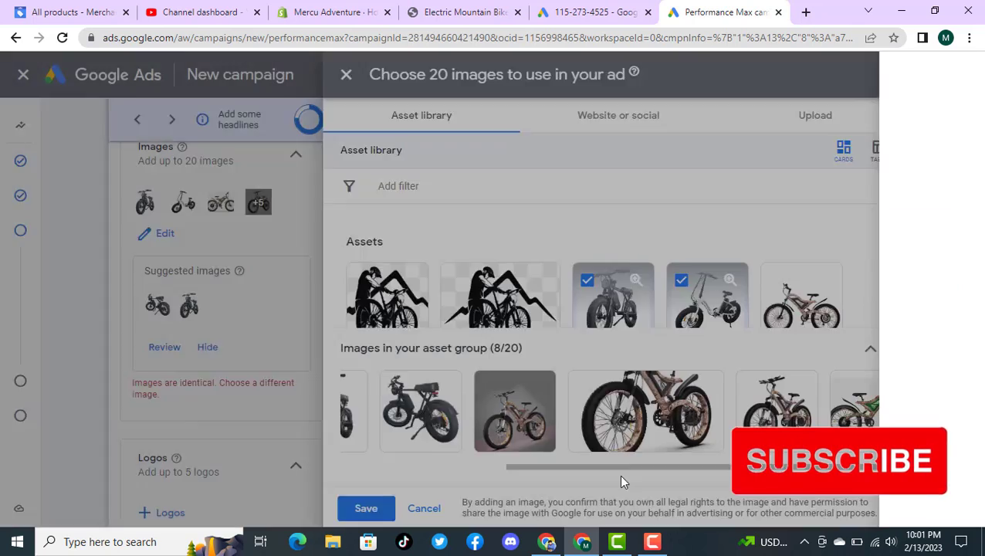
{"action": "left_click", "coordinate": [437, 507]}
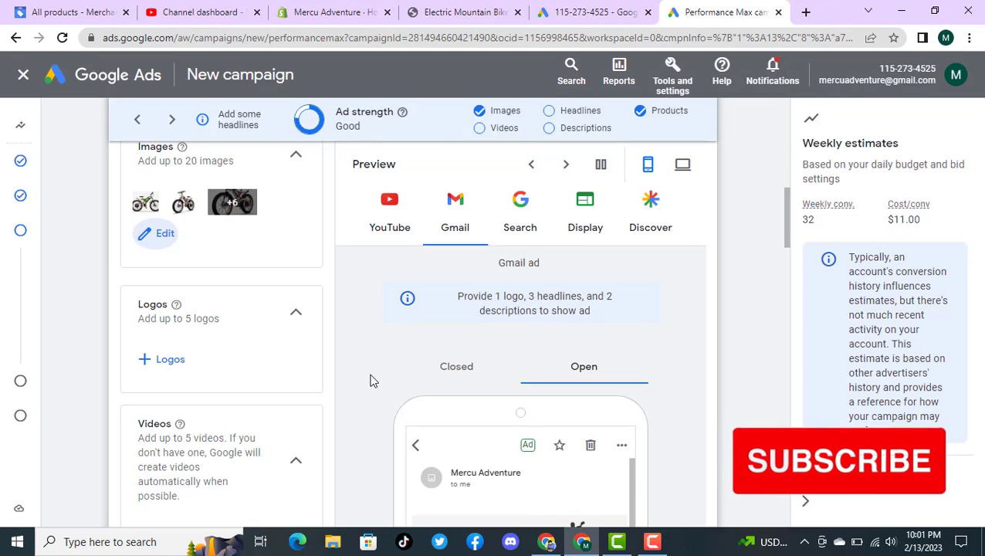
Step: Collapse the Images section and add icon_1:1.png from the asset library as the asset group's logo
{"action": "scroll", "coordinate": [324, 253], "scroll_direction": "down", "scroll_amount": 2}
{"action": "scroll", "coordinate": [325, 253], "scroll_direction": "up", "scroll_amount": 3}
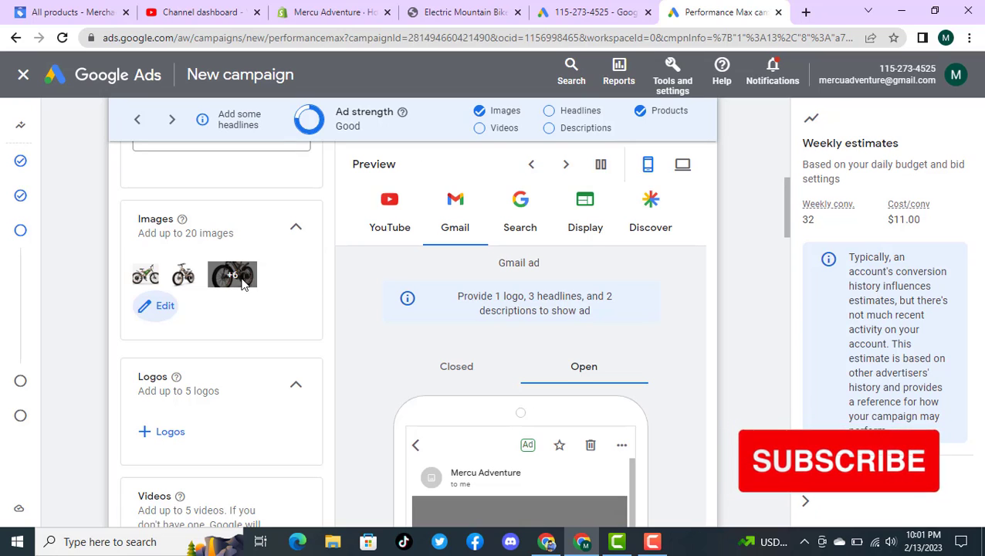
{"action": "left_click", "coordinate": [303, 227]}
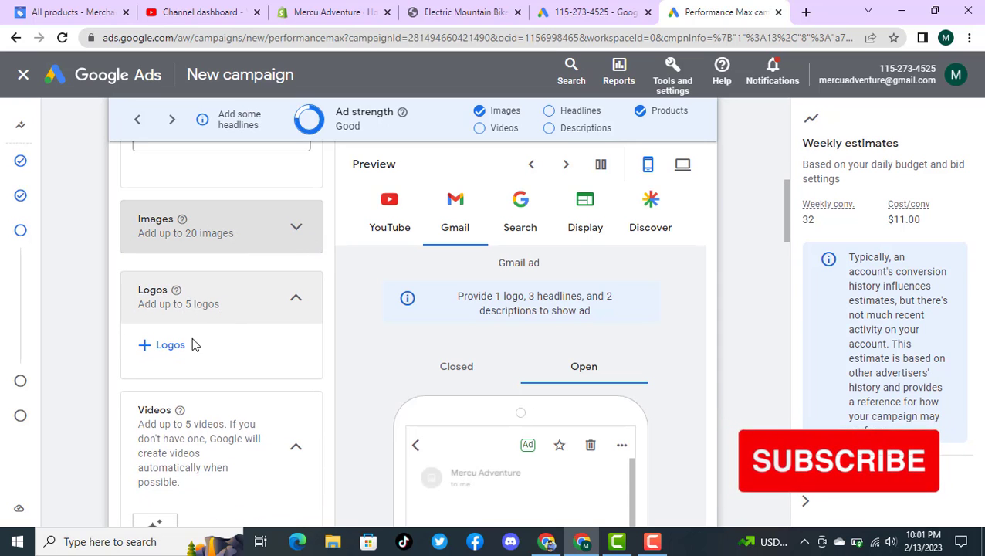
{"action": "left_click", "coordinate": [171, 345]}
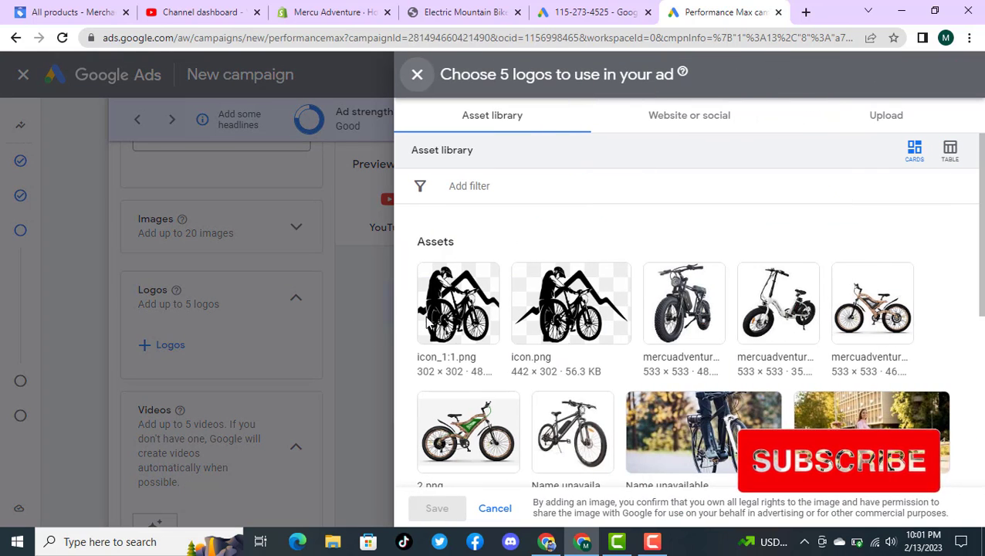
{"action": "mouse_move", "coordinate": [437, 311]}
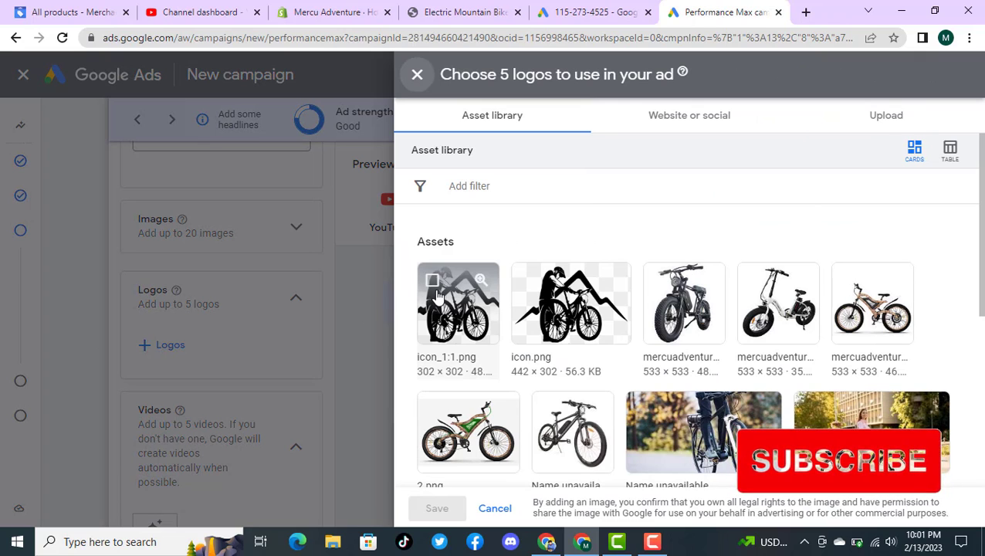
{"action": "left_click", "coordinate": [433, 282]}
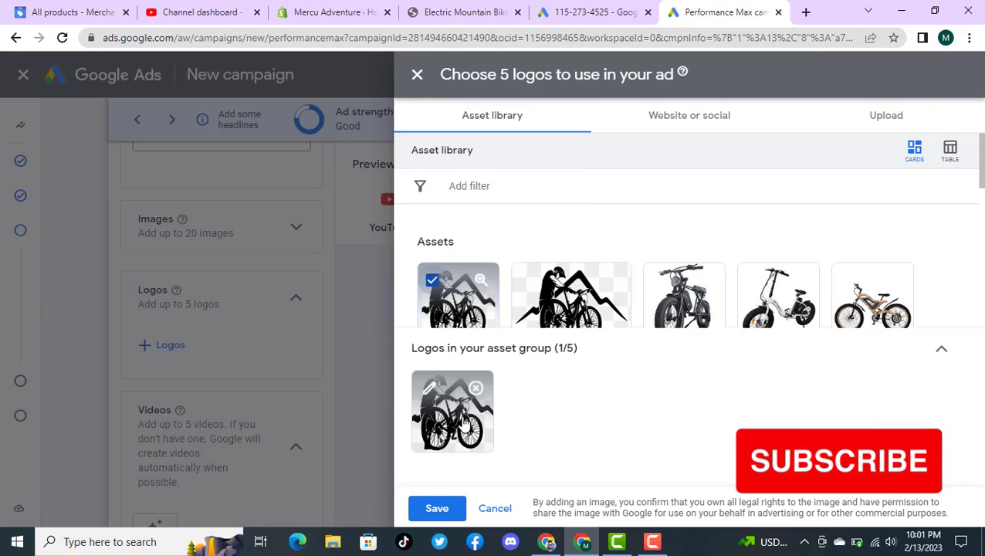
{"action": "scroll", "coordinate": [675, 275], "scroll_direction": "down", "scroll_amount": 1}
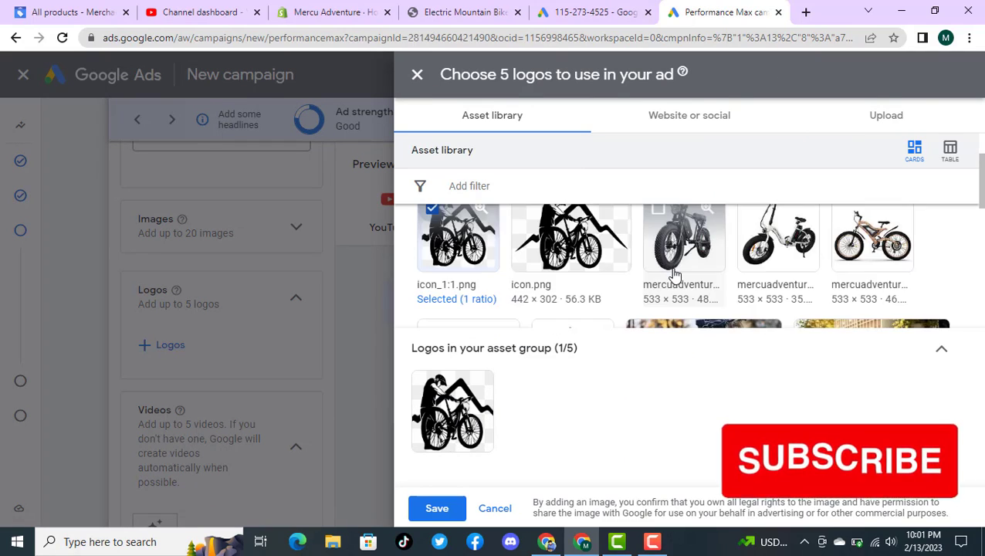
{"action": "scroll", "coordinate": [675, 274], "scroll_direction": "down", "scroll_amount": 1}
{"action": "scroll", "coordinate": [674, 275], "scroll_direction": "down", "scroll_amount": 1}
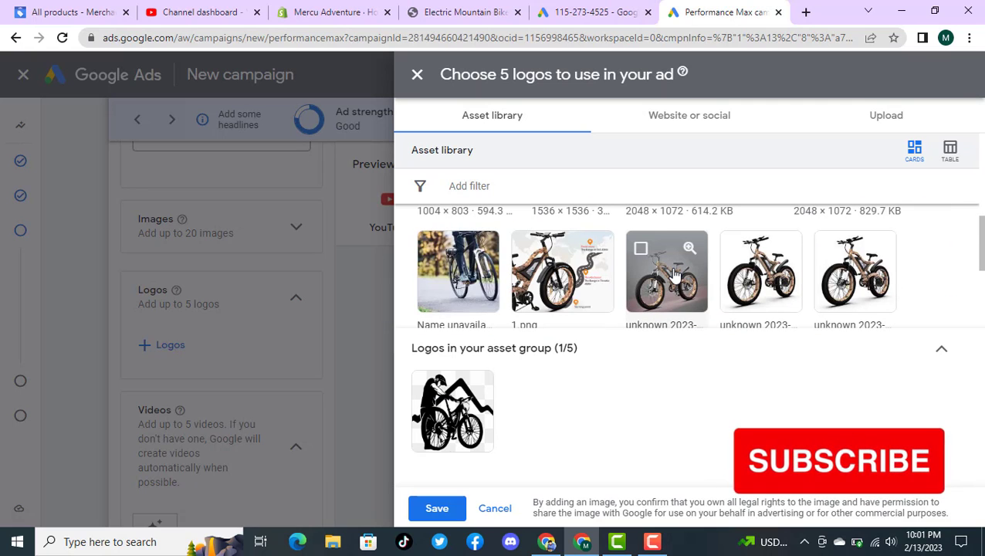
{"action": "scroll", "coordinate": [675, 275], "scroll_direction": "down", "scroll_amount": 2}
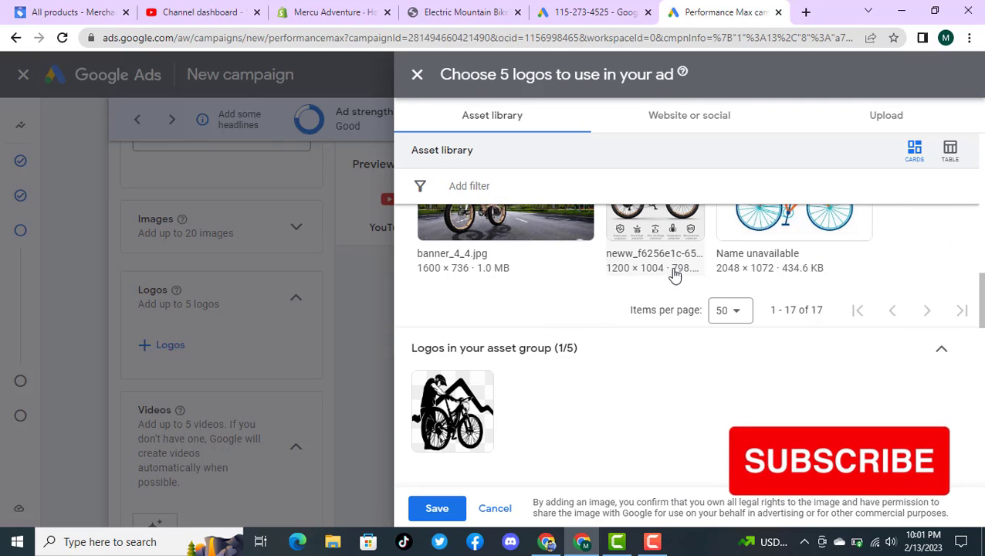
{"action": "left_click", "coordinate": [426, 513]}
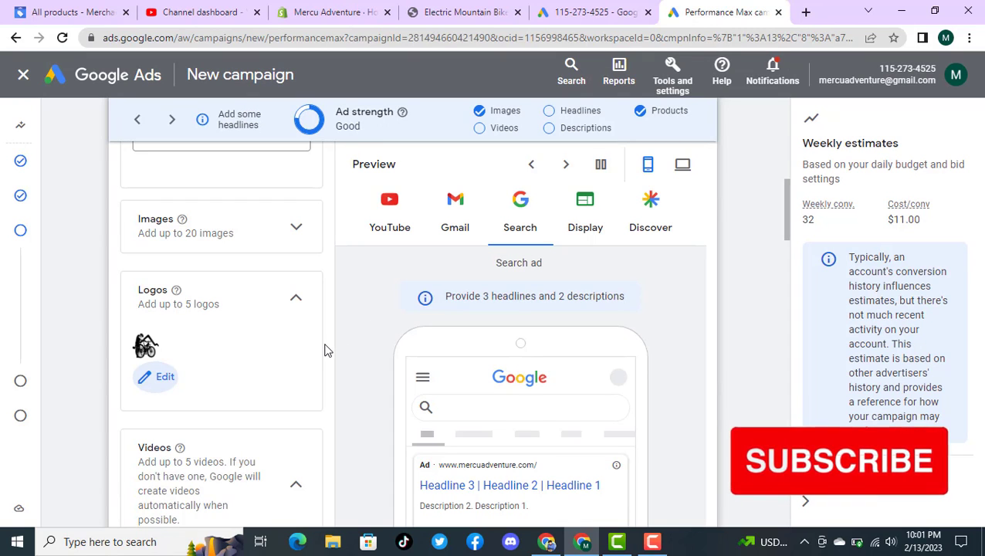
Step: Add both Mercu Adventure videos, the 0:21 and 0:22 clips, from the asset library to the asset group and save them
{"action": "scroll", "coordinate": [324, 349], "scroll_direction": "up", "scroll_amount": 3}
{"action": "scroll", "coordinate": [324, 351], "scroll_direction": "down", "scroll_amount": 2}
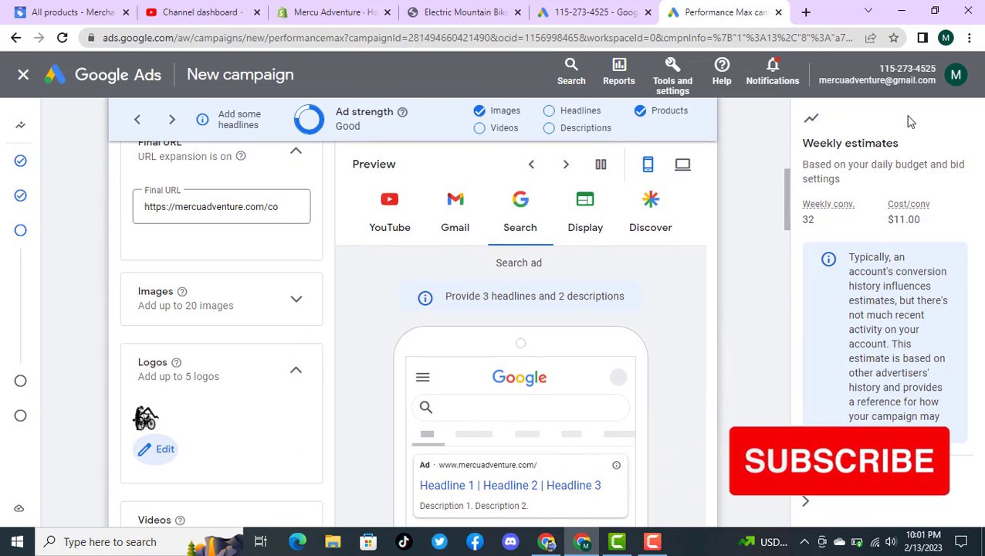
{"action": "left_click_drag", "start_coordinate": [789, 230], "coordinate": [794, 270]}
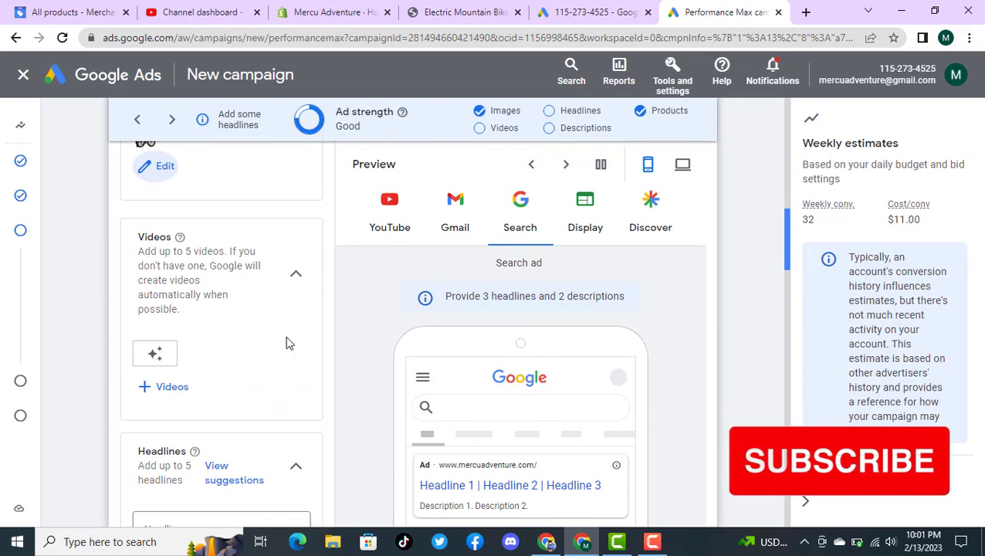
{"action": "left_click", "coordinate": [164, 388]}
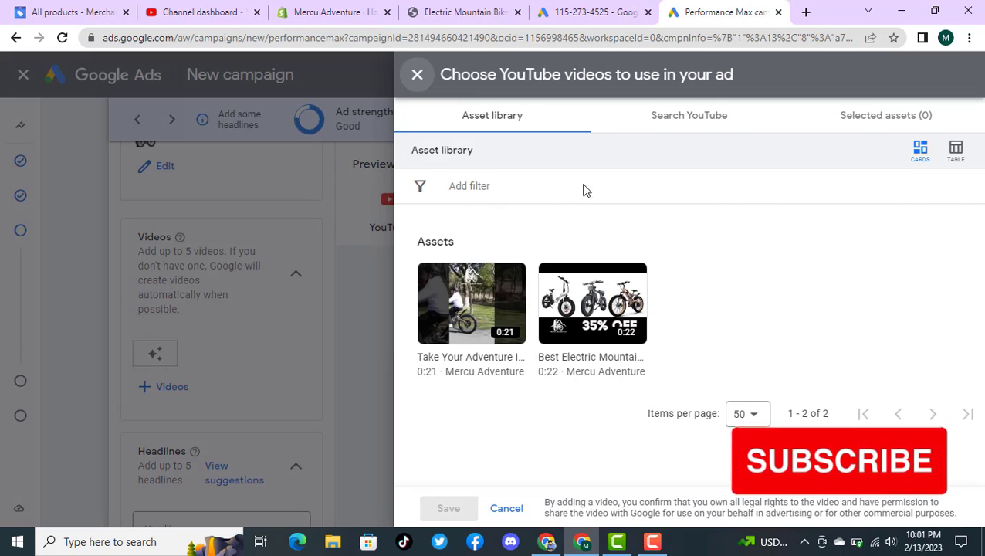
{"action": "mouse_move", "coordinate": [594, 293]}
{"action": "left_click", "coordinate": [553, 283]}
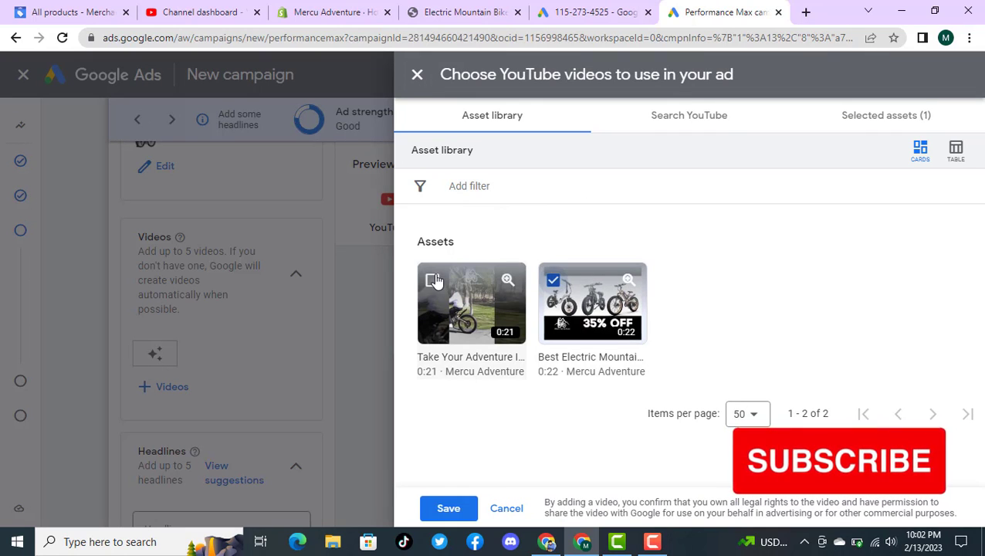
{"action": "left_click", "coordinate": [431, 280]}
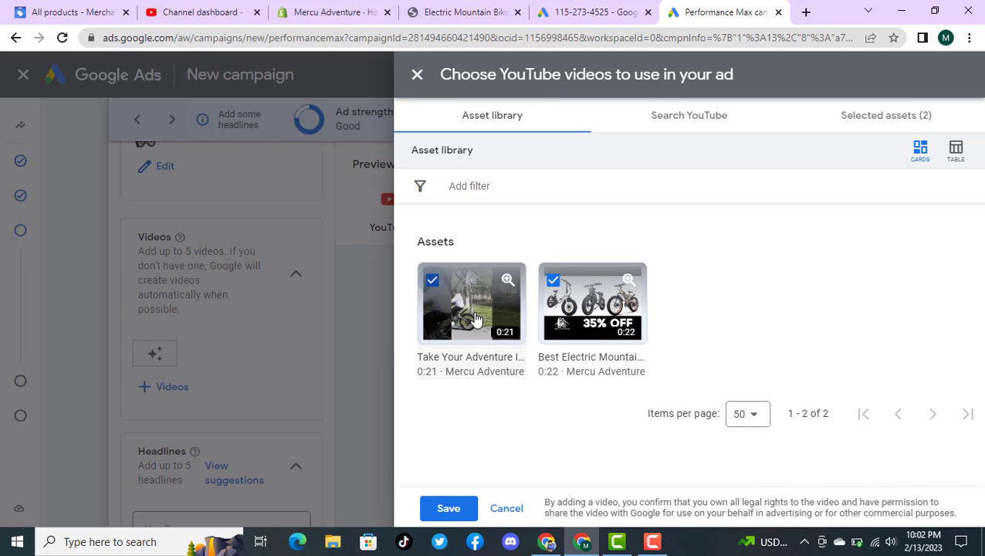
{"action": "left_click", "coordinate": [449, 508]}
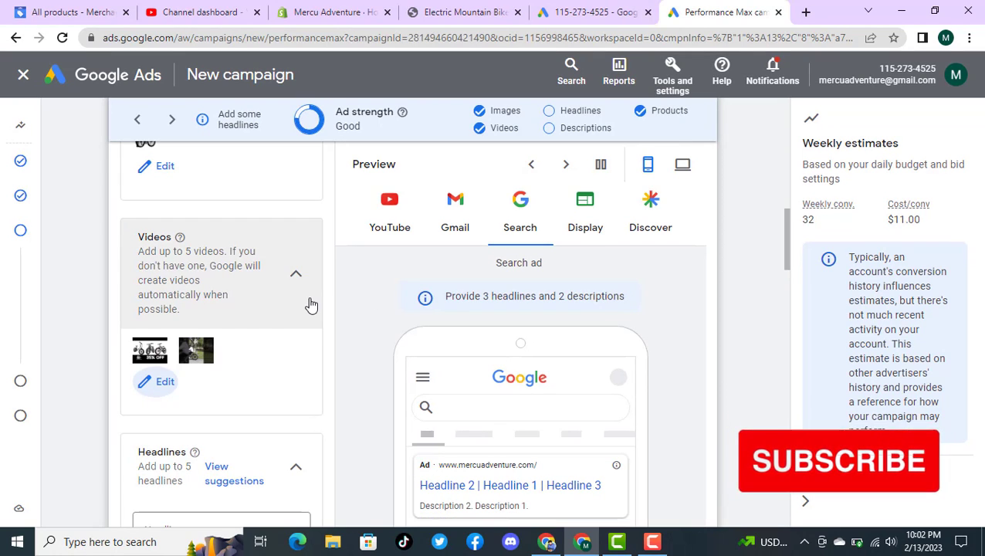
Step: Fill the first headline with the suggested phrase "Electric Mountain Bike"
{"action": "scroll", "coordinate": [311, 305], "scroll_direction": "down", "scroll_amount": 2}
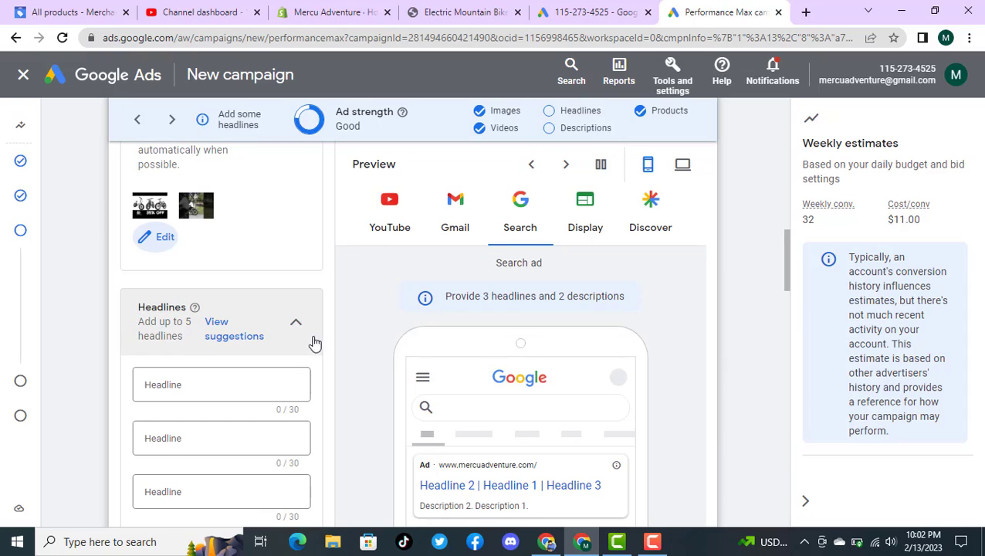
{"action": "scroll", "coordinate": [327, 333], "scroll_direction": "down", "scroll_amount": 1}
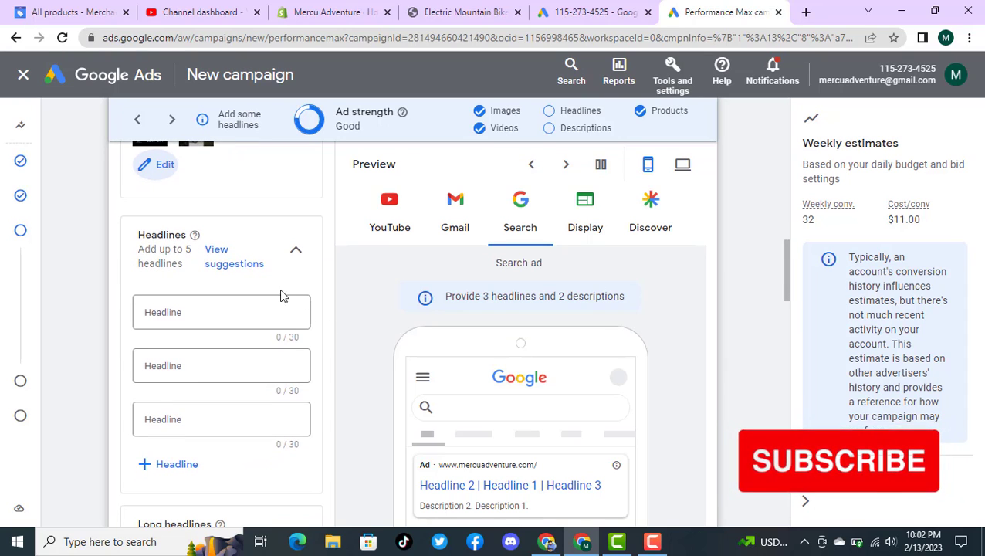
{"action": "left_click", "coordinate": [238, 262]}
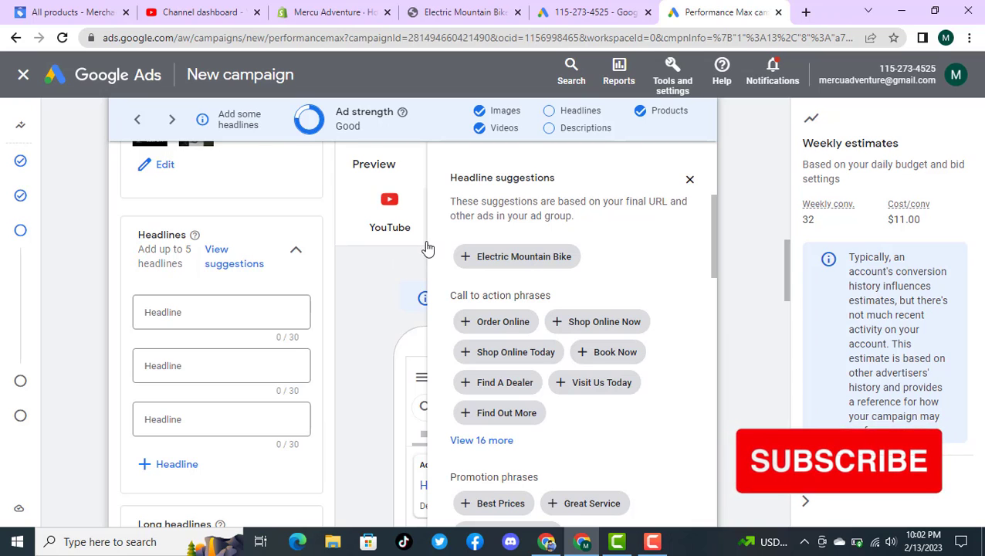
{"action": "left_click", "coordinate": [465, 256]}
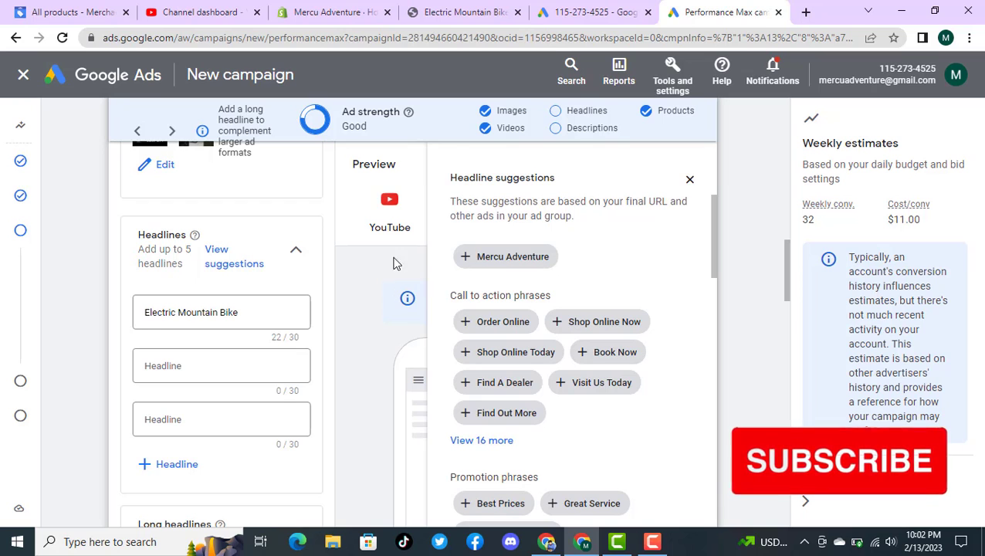
Step: Switch to the existing Performance Max-review campaign's assets and go to its first headline, "Best Electric Mountain Bikes", for reference
{"action": "left_click", "coordinate": [593, 11]}
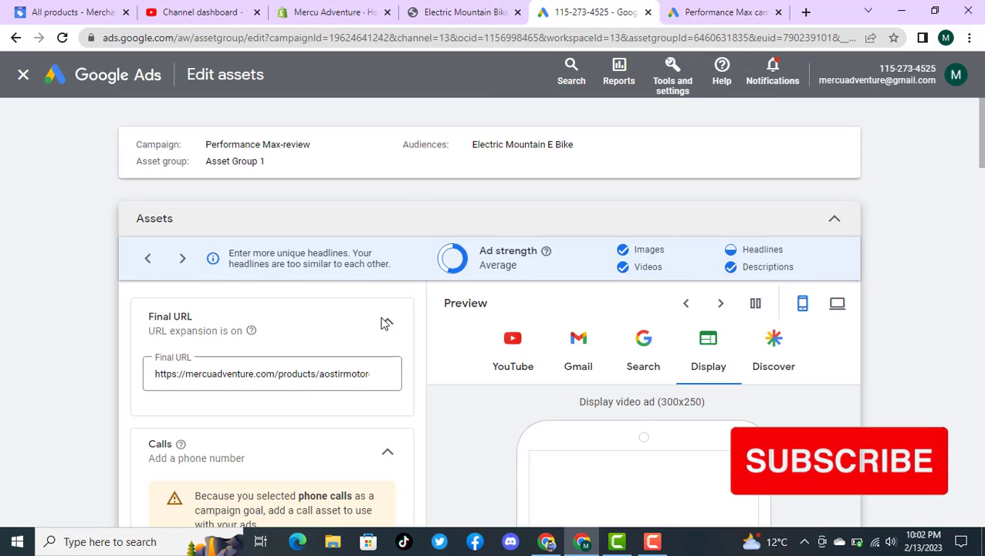
{"action": "scroll", "coordinate": [387, 330], "scroll_direction": "down", "scroll_amount": 3}
{"action": "scroll", "coordinate": [393, 323], "scroll_direction": "down", "scroll_amount": 2}
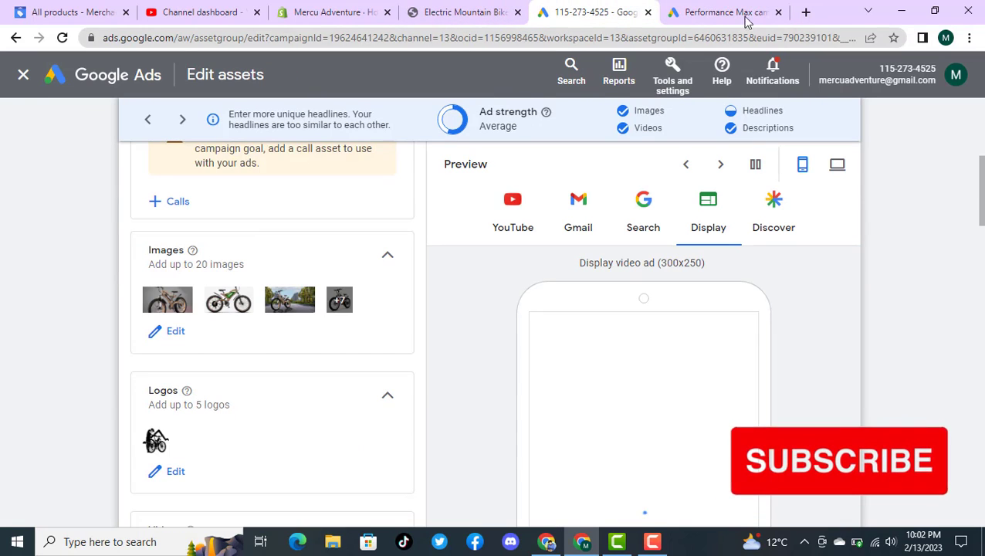
{"action": "scroll", "coordinate": [477, 325], "scroll_direction": "down", "scroll_amount": 4}
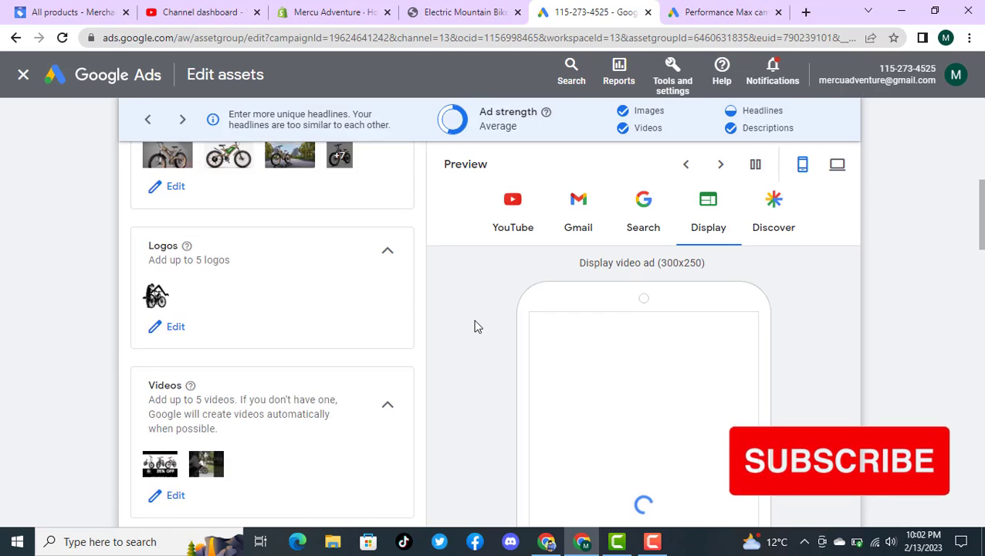
{"action": "scroll", "coordinate": [477, 326], "scroll_direction": "down", "scroll_amount": 4}
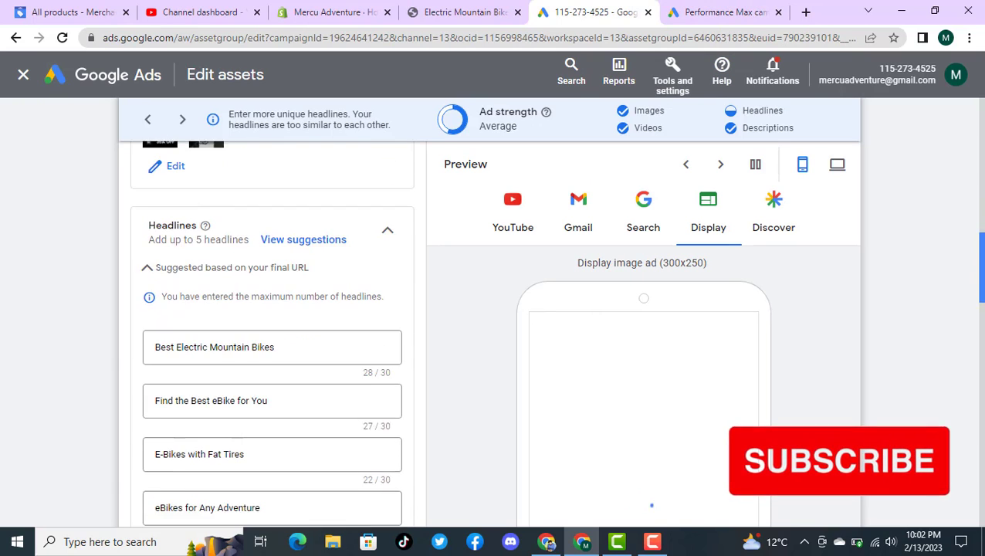
{"action": "scroll", "coordinate": [272, 332], "scroll_direction": "down", "scroll_amount": 1}
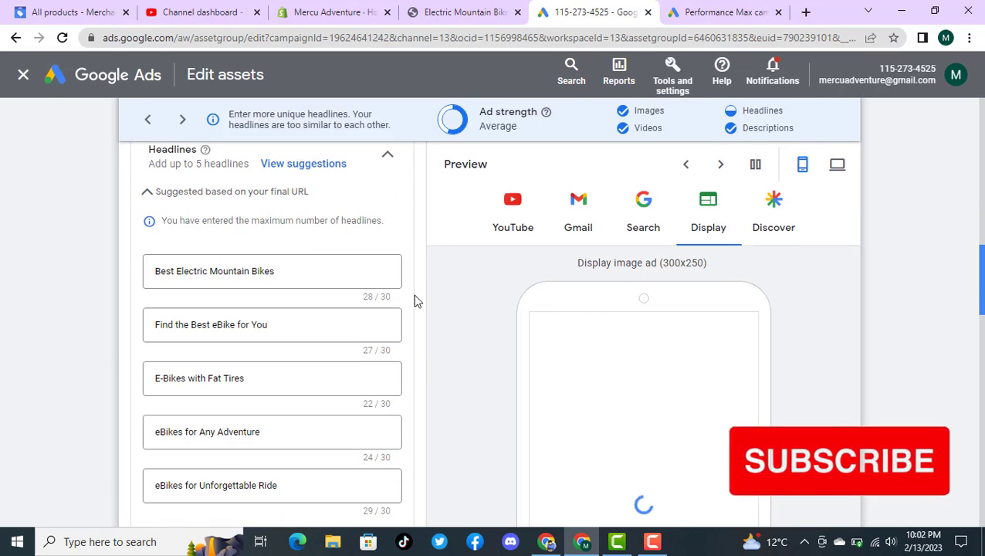
{"action": "left_click", "coordinate": [285, 271]}
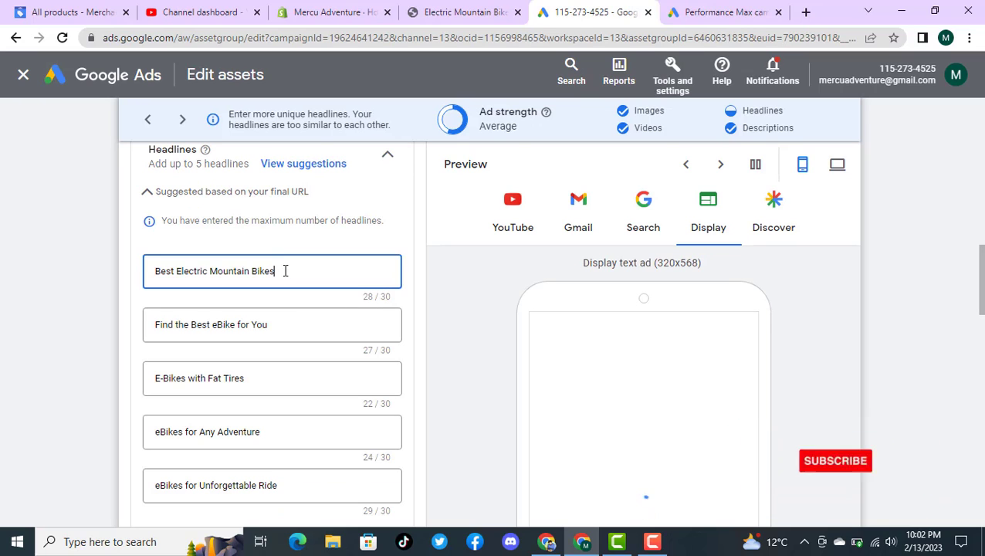
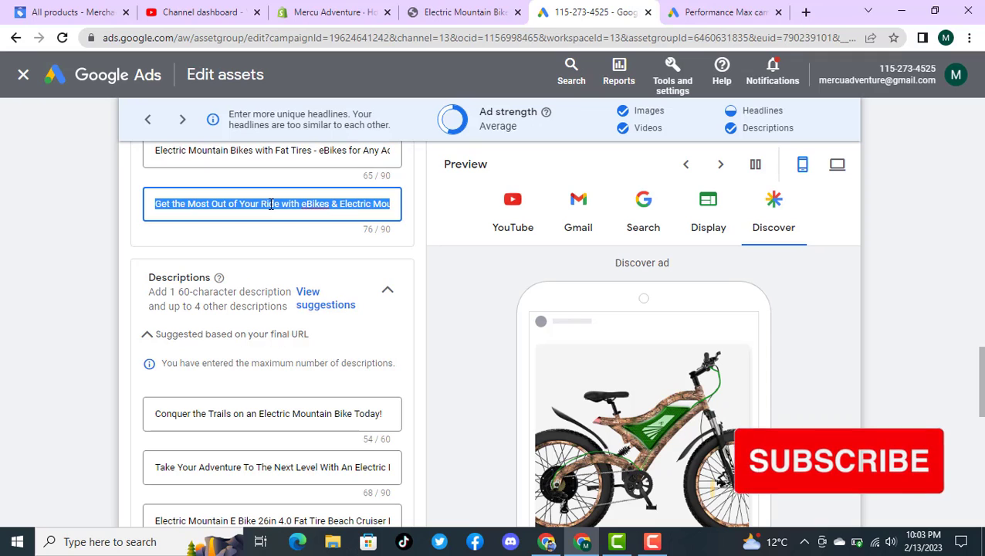
Step: Return to the new campaign and fill the first long headline with "Get the Most Out of Your Ride with eBikes & Electric Mountain Bike Fat Tires"
{"action": "left_click", "coordinate": [717, 21]}
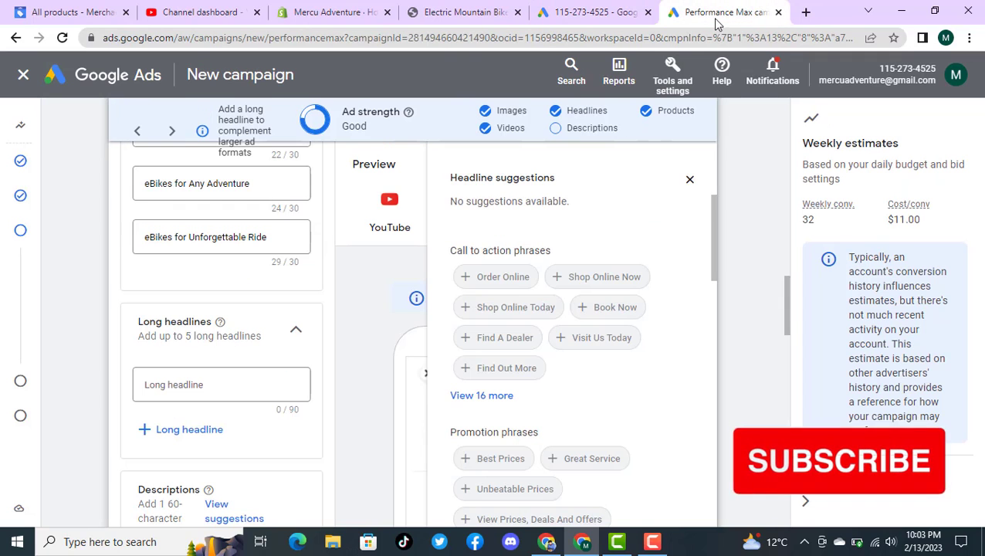
{"action": "left_click", "coordinate": [234, 390]}
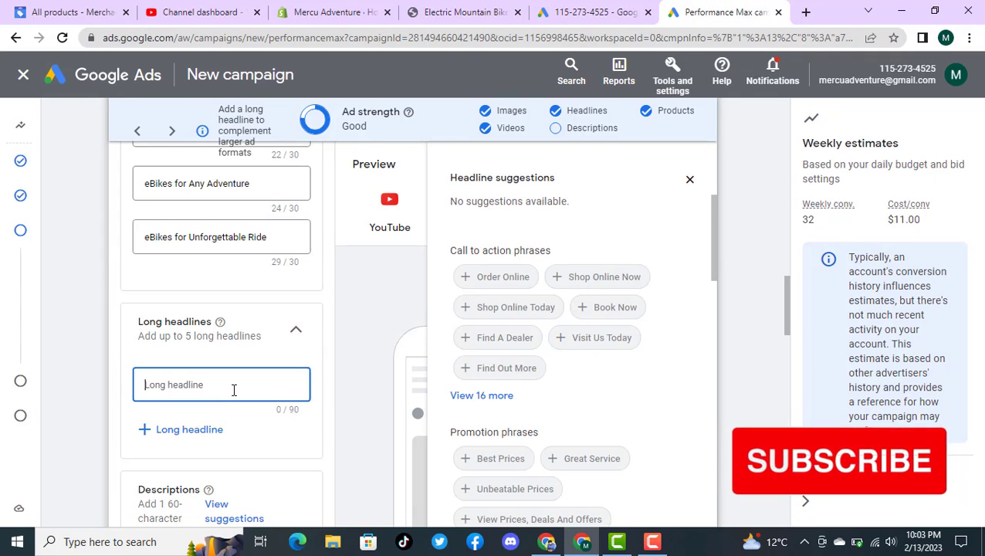
{"action": "key", "text": "super+v"}
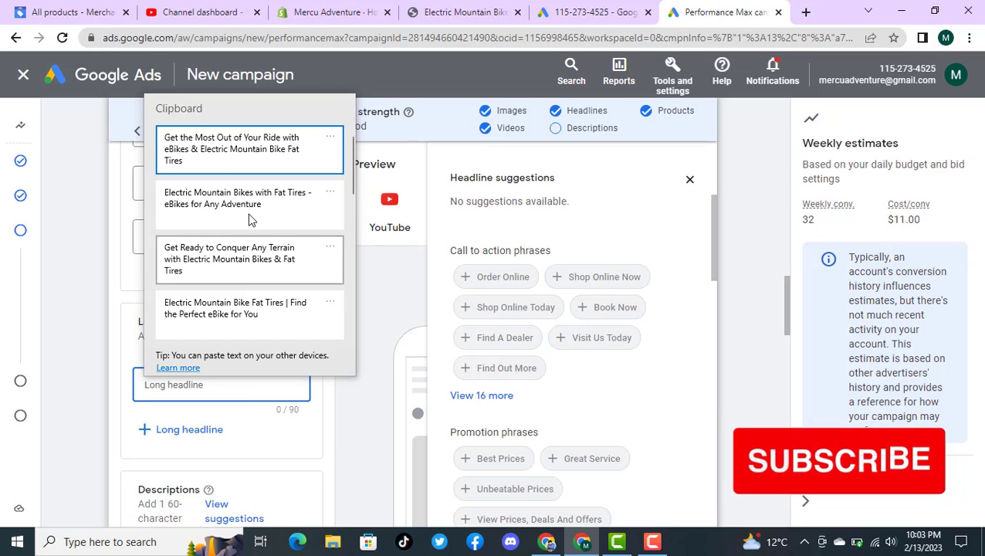
{"action": "left_click", "coordinate": [242, 154]}
Step: Add long headlines "Electric Mountain Bikes with Fat Tires - eBikes for Any Adventure" and "Get Ready to Conquer Any Terrain with Electric Mountain Bikes & Fat Tires"
{"action": "left_click", "coordinate": [227, 436]}
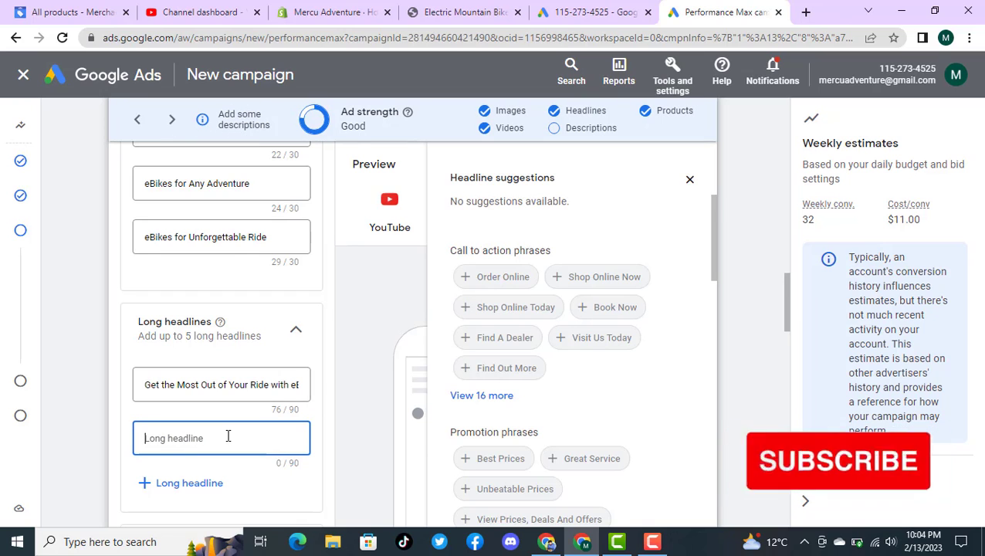
{"action": "key", "text": "super+v"}
{"action": "left_click", "coordinate": [224, 257]}
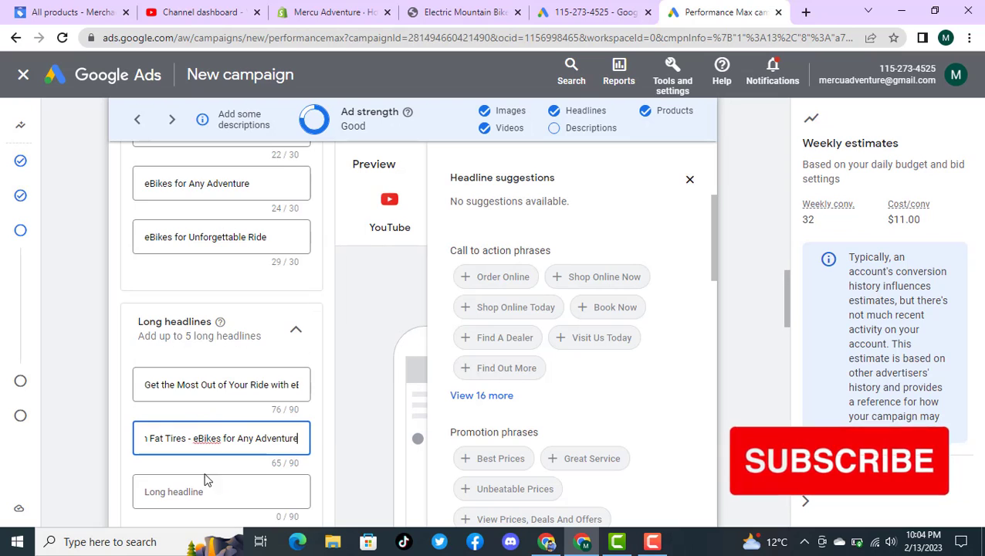
{"action": "left_click", "coordinate": [207, 491]}
{"action": "key", "text": "super+v"}
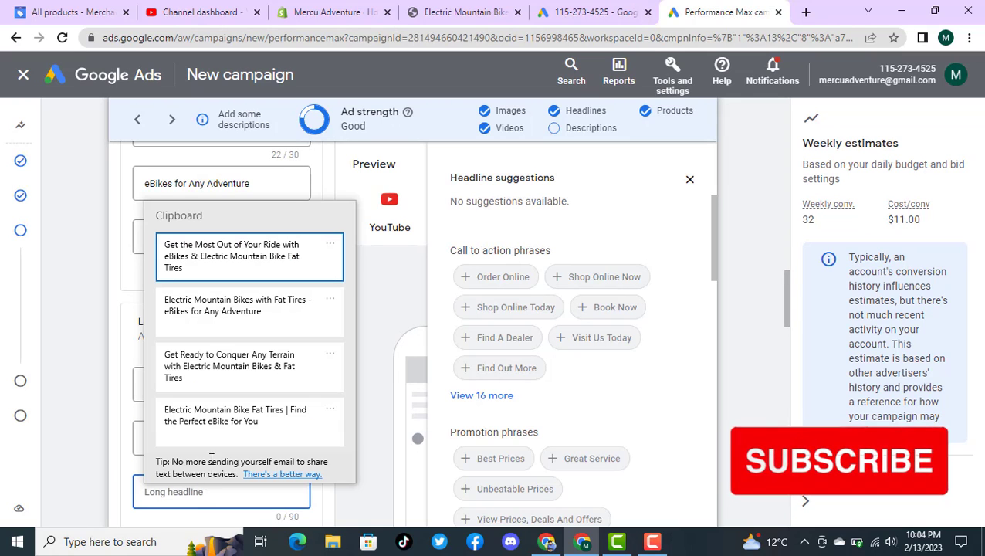
{"action": "left_click", "coordinate": [224, 363]}
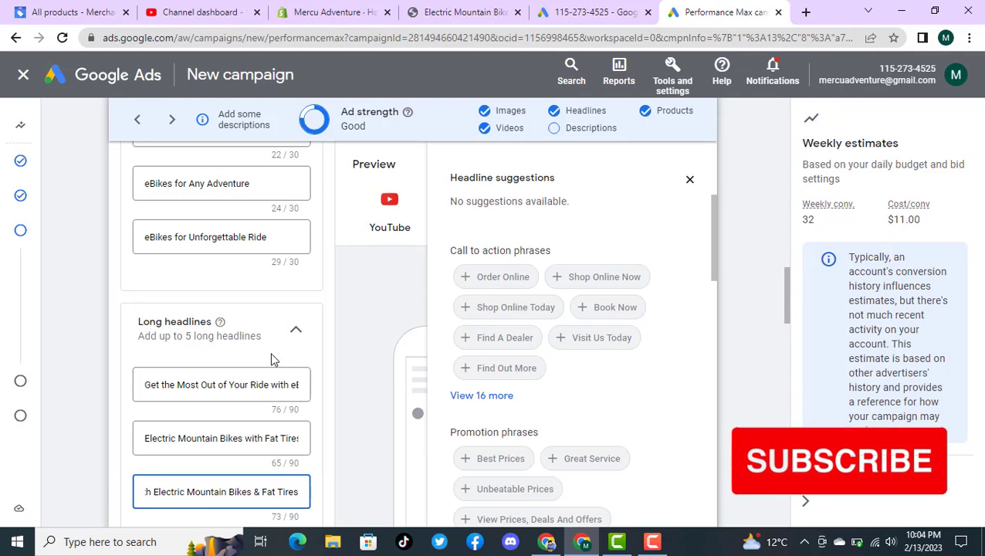
Step: Fill the fourth long headline with "Electric Mountain Bike Fat Tires | Find the Perfect eBike for You"
{"action": "scroll", "coordinate": [277, 359], "scroll_direction": "down", "scroll_amount": 1}
{"action": "left_click", "coordinate": [229, 471]}
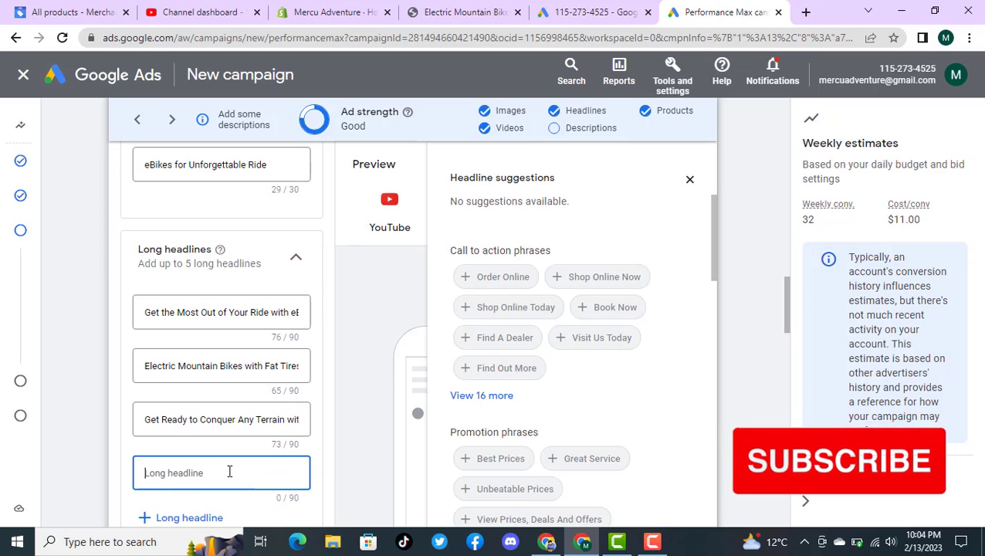
{"action": "key", "text": "super+v"}
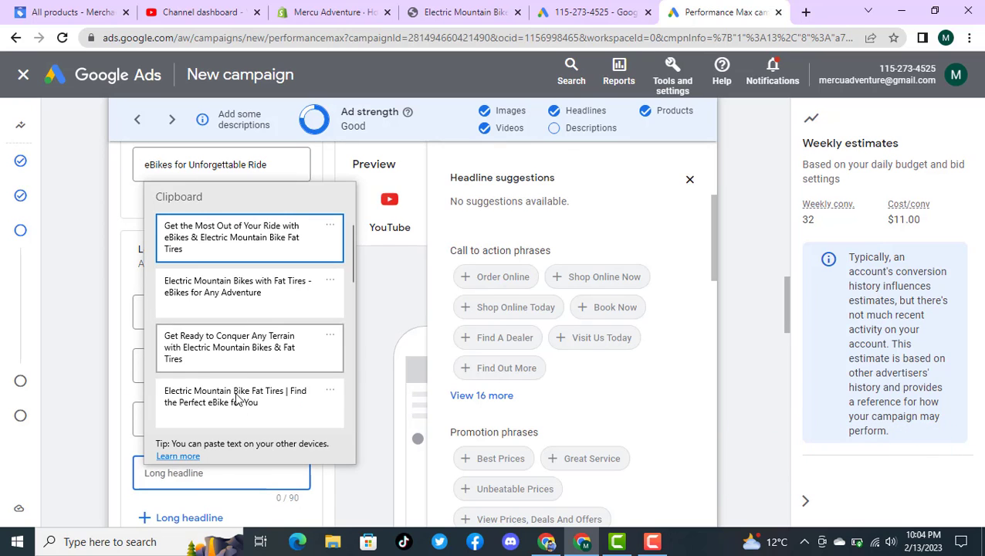
{"action": "left_click", "coordinate": [239, 409]}
Step: Fill the fifth long headline with the previously copied text ending in "with Fat Tires. Get Your eBike Today."
{"action": "scroll", "coordinate": [339, 359], "scroll_direction": "down", "scroll_amount": 1}
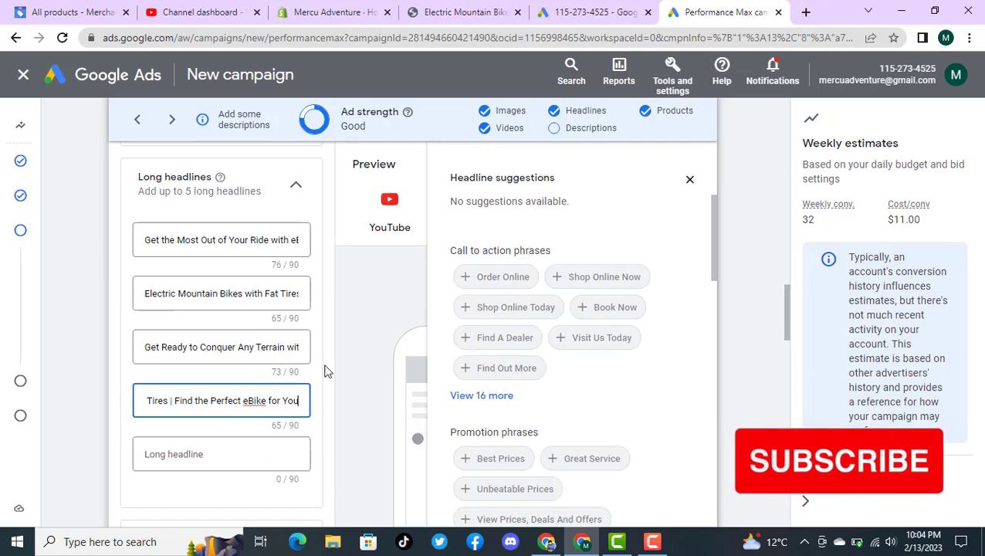
{"action": "left_click", "coordinate": [225, 456]}
{"action": "key", "text": "super+v"}
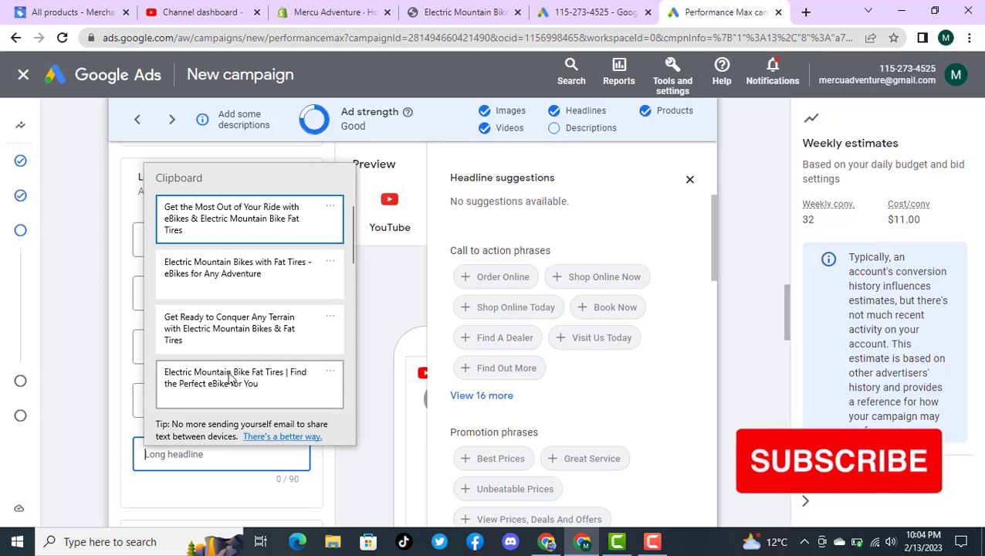
{"action": "scroll", "coordinate": [239, 353], "scroll_direction": "down", "scroll_amount": 1}
{"action": "left_click", "coordinate": [236, 389]}
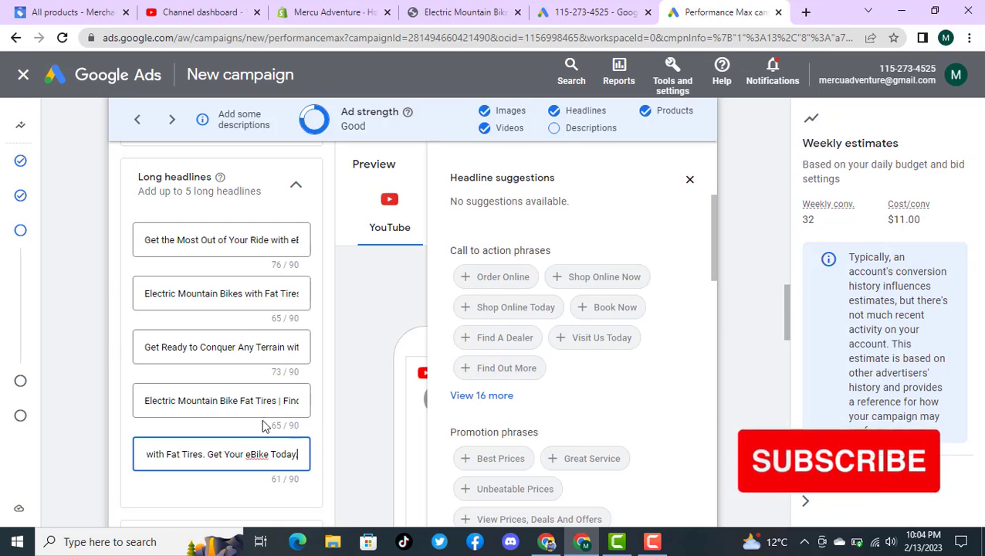
{"action": "key", "text": "BackSpace"}
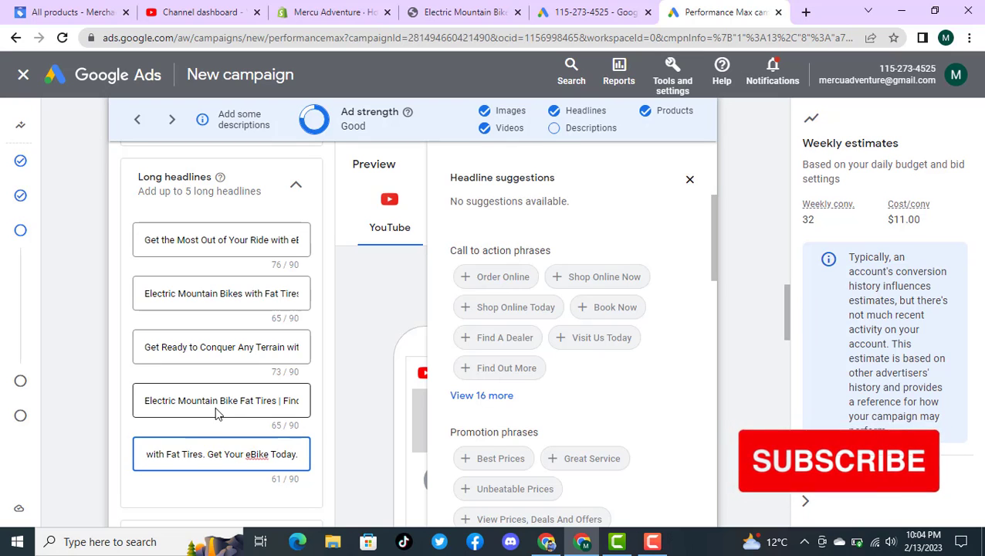
{"action": "key", "text": "BackSpace"}
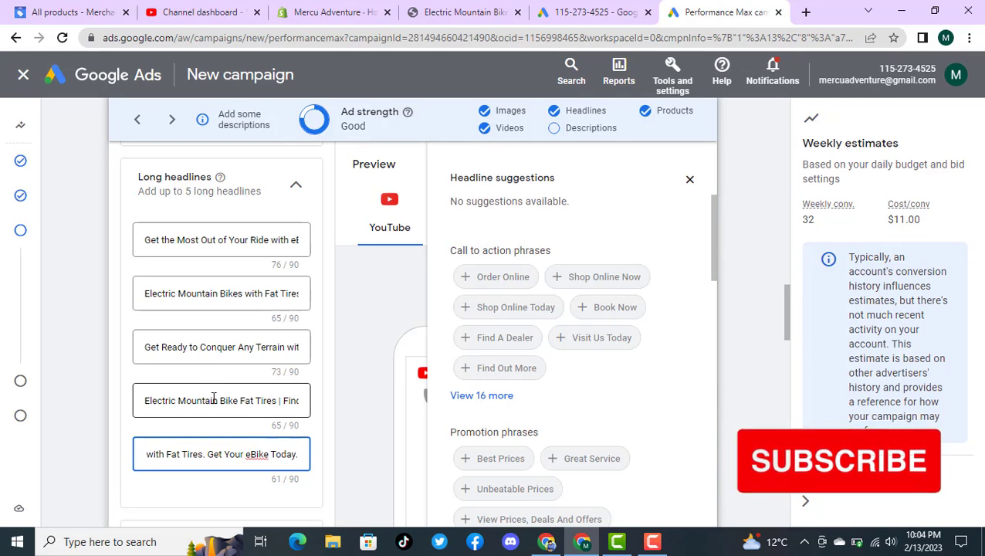
{"action": "type", "text": "."}
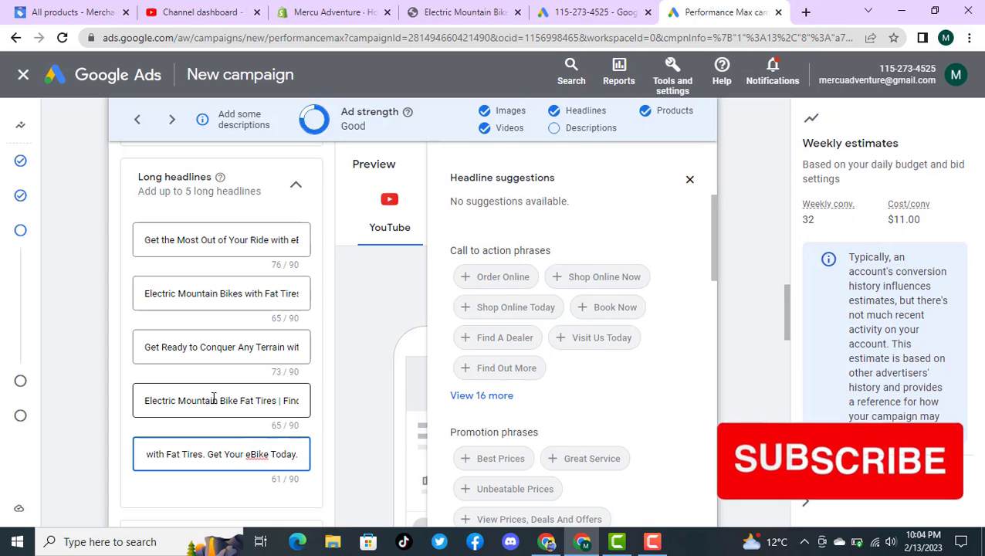
{"action": "key", "text": "BackSpace"}
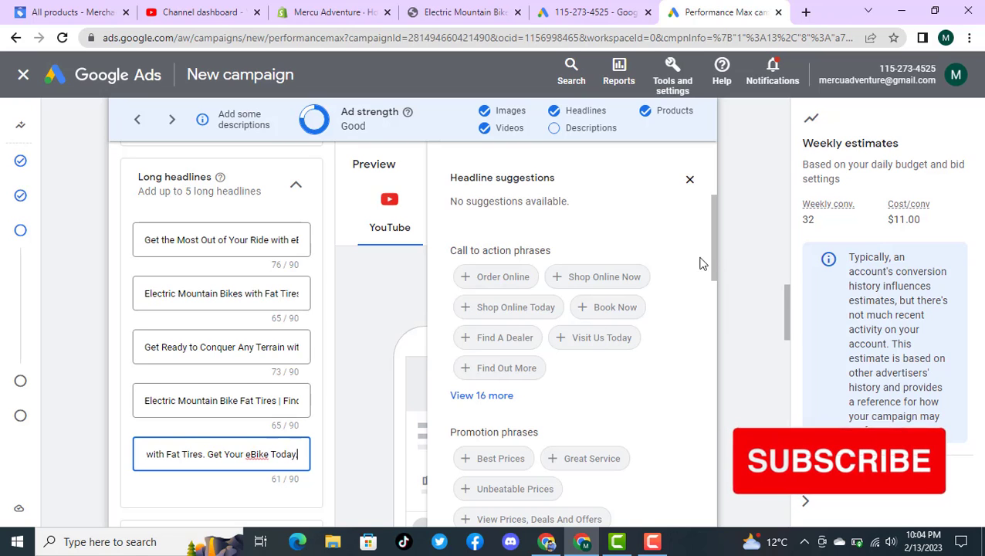
Step: Switch to the existing campaign's assets and copy its first two descriptions, starting with "Conquer the Trails on an Electric Mountain Bike Today!"
{"action": "left_click_drag", "start_coordinate": [787, 318], "coordinate": [796, 374]}
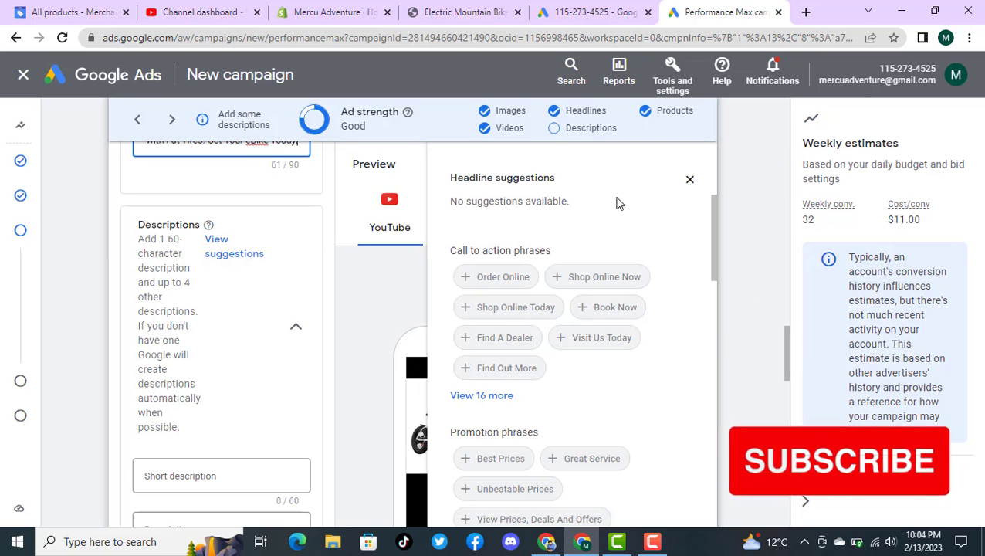
{"action": "left_click", "coordinate": [593, 12]}
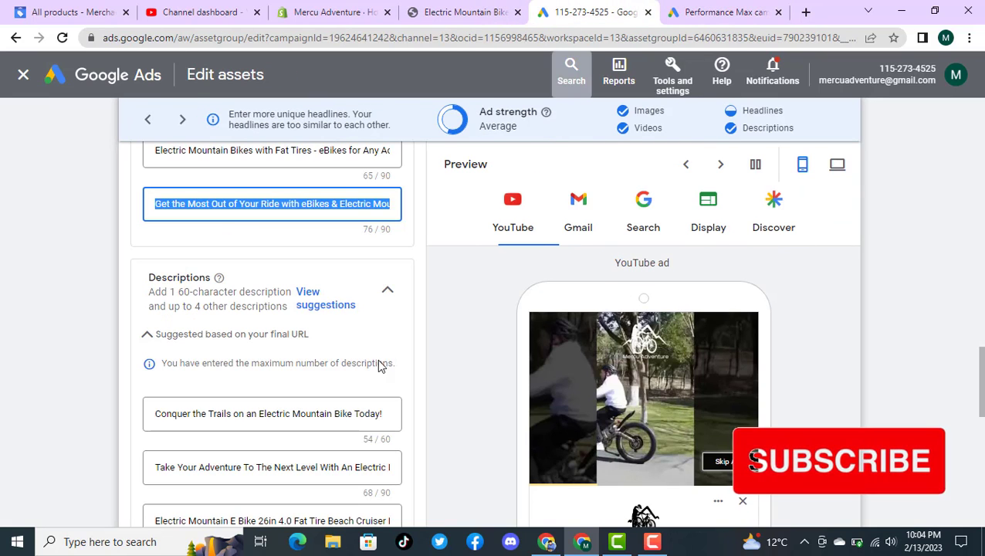
{"action": "left_click", "coordinate": [268, 409]}
{"action": "key", "text": "ctrl+a"}
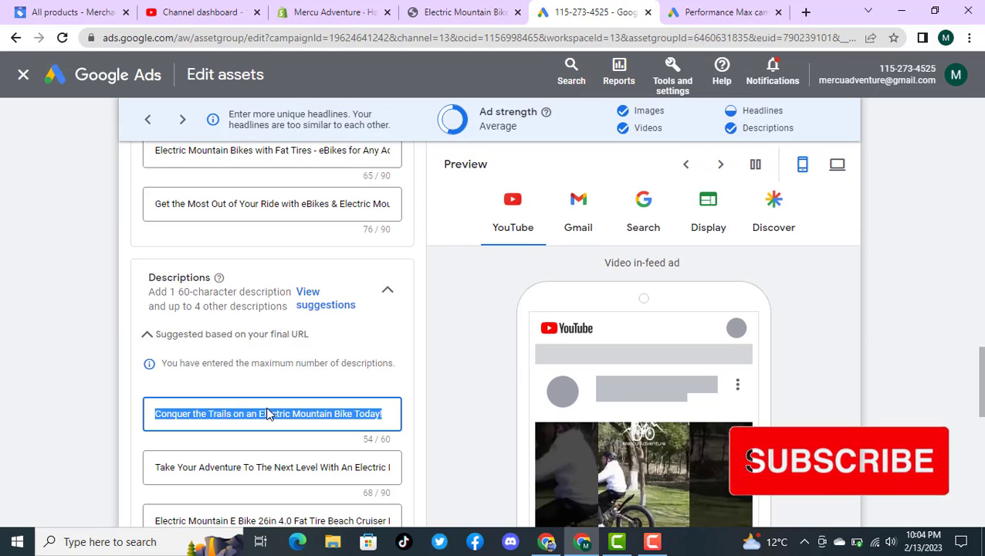
{"action": "left_click", "coordinate": [280, 468]}
{"action": "key", "text": "ctrl+a"}
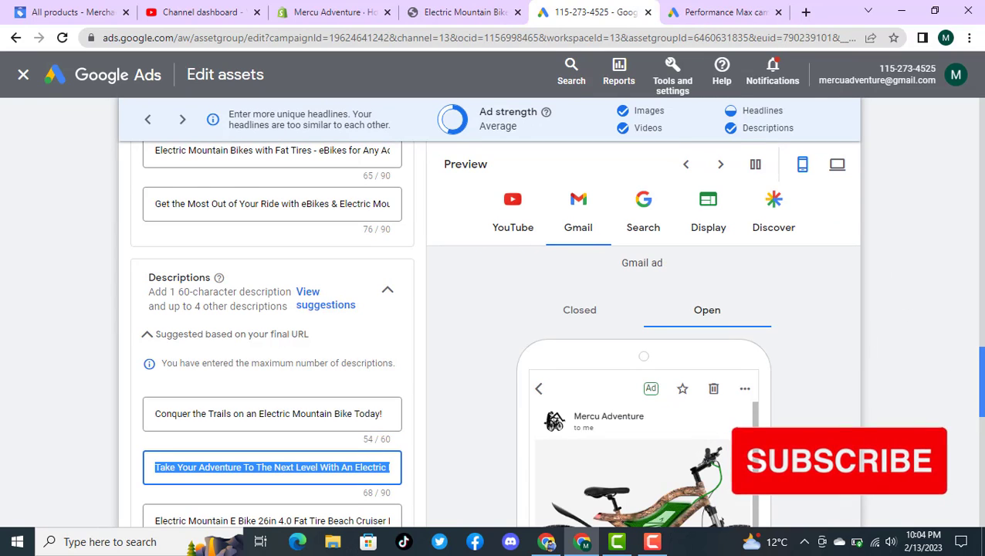
Step: Copy the third, fourth and fifth descriptions, from the 26in fat tire bicycle text through "Get Ready to Ride the Wild Trails"
{"action": "scroll", "coordinate": [272, 332], "scroll_direction": "down", "scroll_amount": 3}
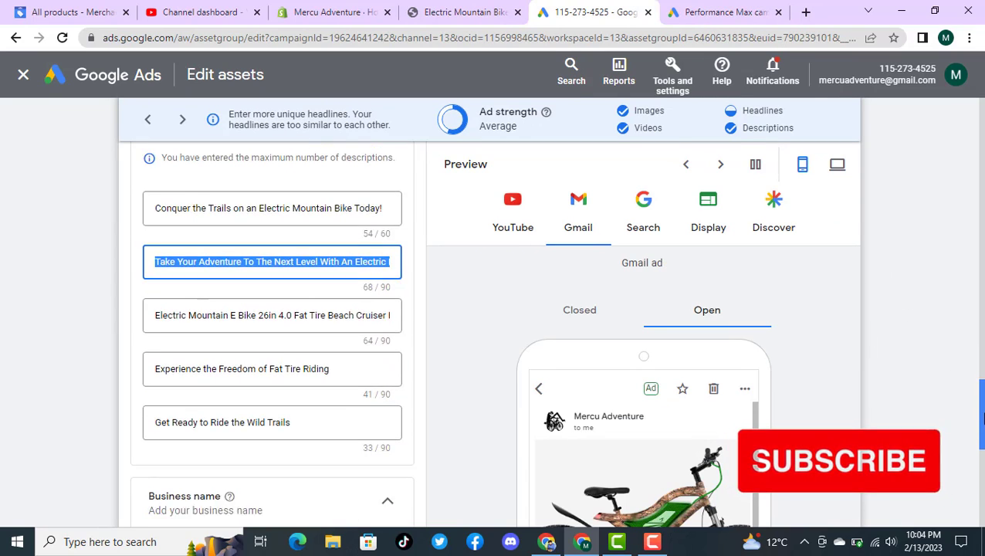
{"action": "left_click", "coordinate": [275, 311]}
{"action": "key", "text": "ctrl+a"}
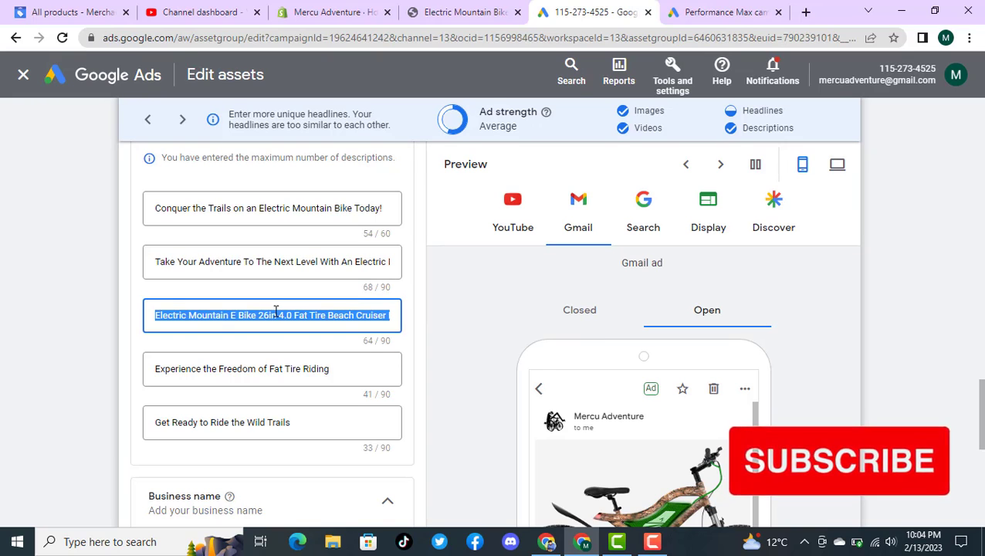
{"action": "left_click", "coordinate": [276, 366]}
{"action": "key", "text": "ctrl+a"}
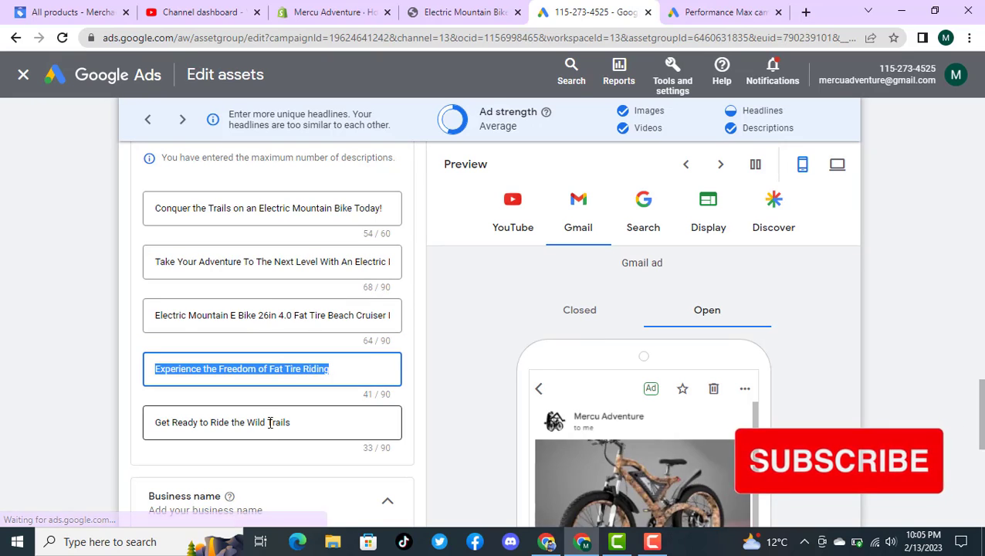
{"action": "left_click", "coordinate": [270, 422]}
{"action": "key", "text": "ctrl+a"}
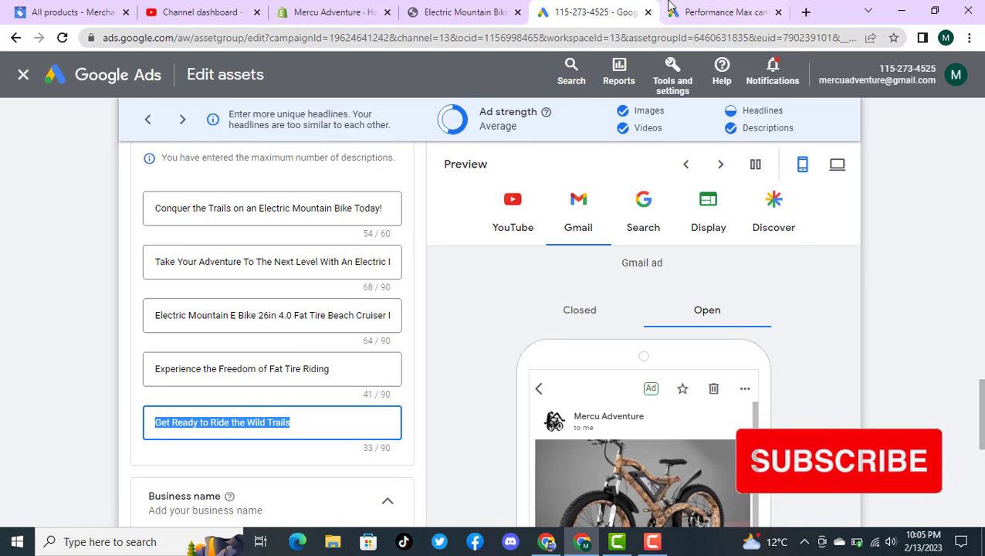
Step: In the new campaign, enter short description "Get Ready to Ride the Wild Trails" and first regular description "Experience the Freedom of Fat Tire Riding"
{"action": "key", "text": "ctrl+Tab"}
{"action": "scroll", "coordinate": [279, 364], "scroll_direction": "down", "scroll_amount": 1}
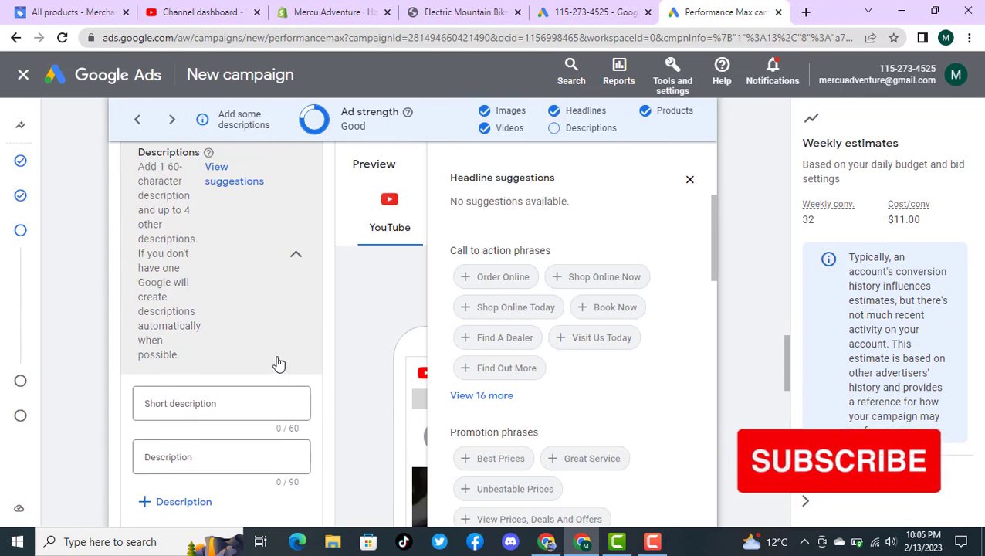
{"action": "left_click", "coordinate": [224, 408]}
{"action": "key", "text": "super+v"}
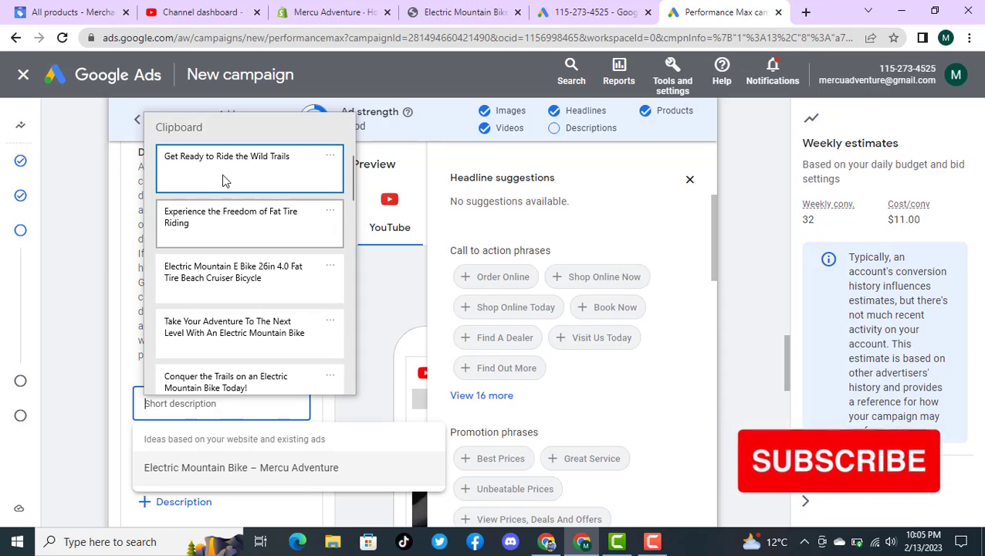
{"action": "key", "text": "Return"}
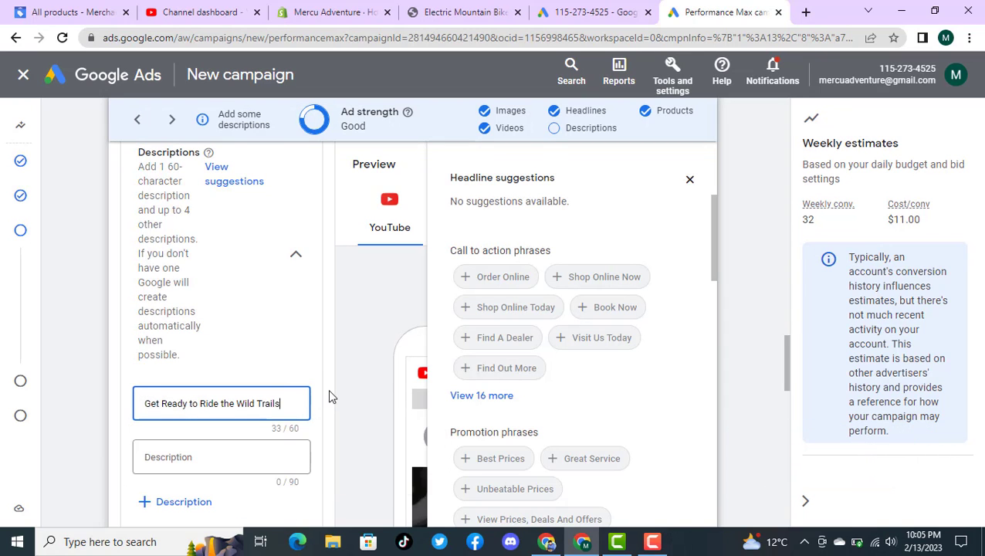
{"action": "left_click", "coordinate": [214, 457]}
{"action": "key", "text": "super+v"}
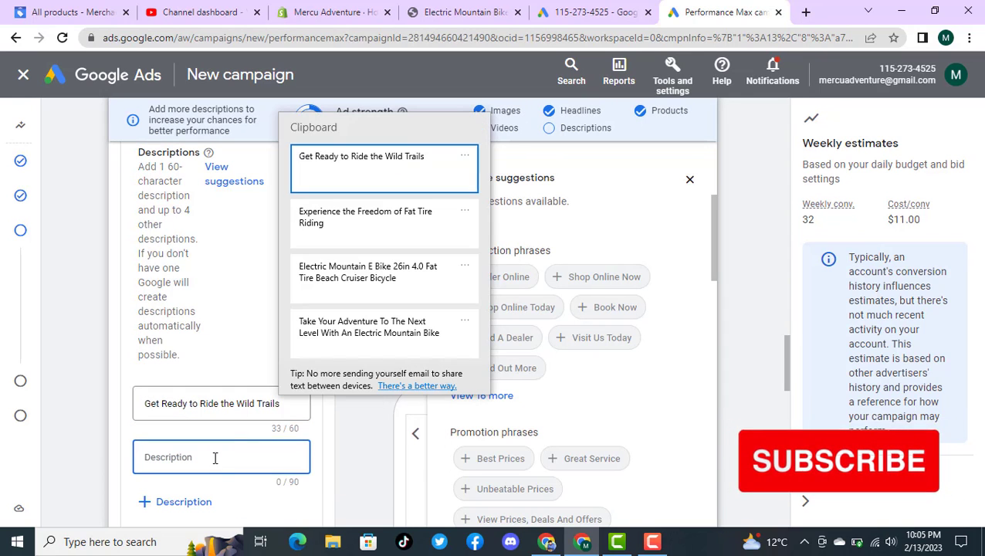
{"action": "key", "text": "Down"}
{"action": "key", "text": "Return"}
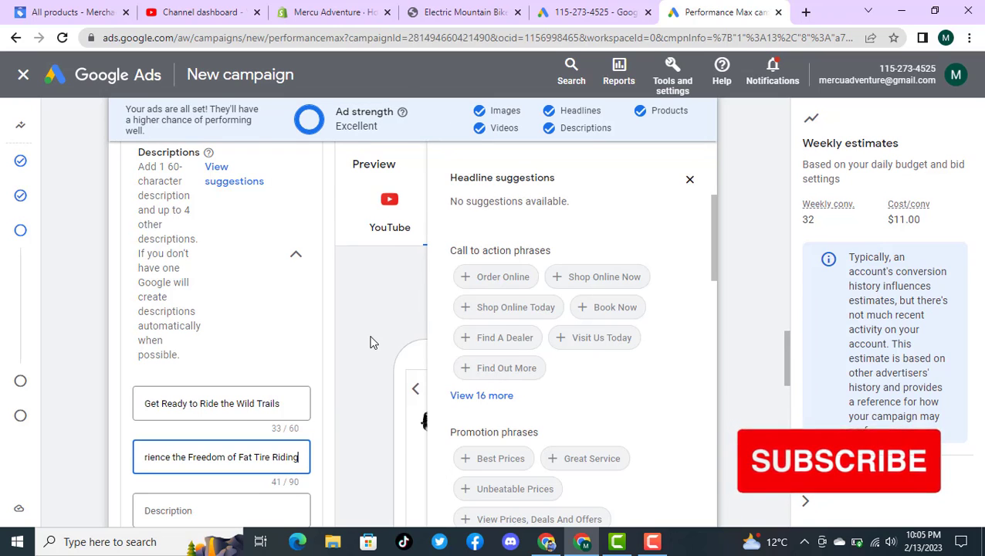
Step: Add the descriptions "Electric Mountain E Bike 26in 4.0 Fat Tire Beach Cruiser Bicycle" and "Take Your Adventure To The Next Level With An Electric Mountain Bike"
{"action": "scroll", "coordinate": [370, 342], "scroll_direction": "down", "scroll_amount": 1}
{"action": "left_click", "coordinate": [224, 438]}
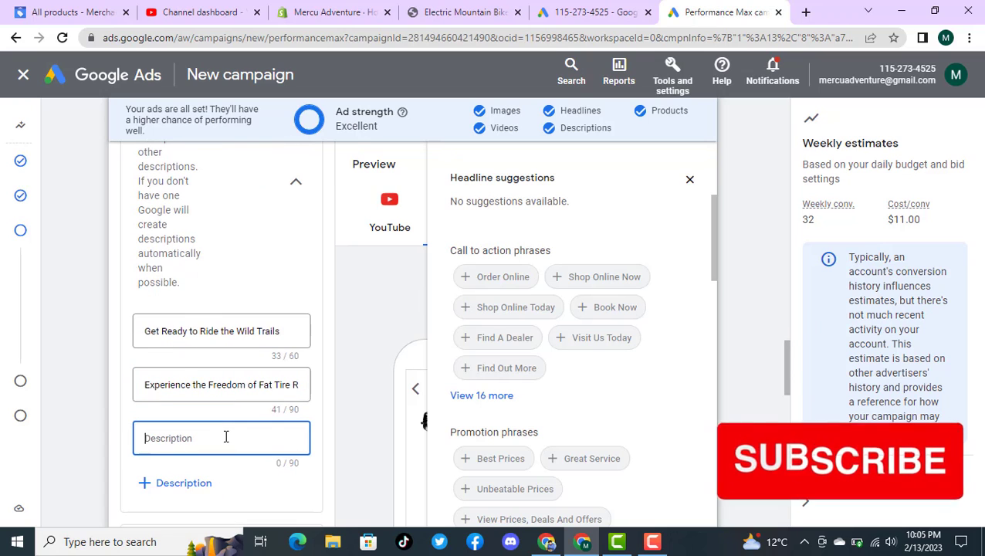
{"action": "key", "text": "super+v"}
{"action": "left_click", "coordinate": [220, 312]}
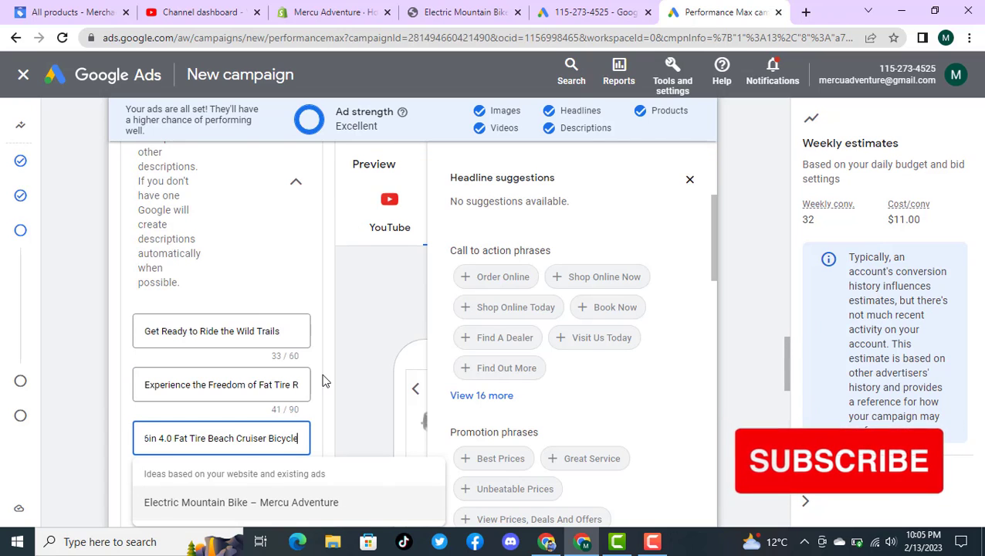
{"action": "scroll", "coordinate": [333, 340], "scroll_direction": "down", "scroll_amount": 1}
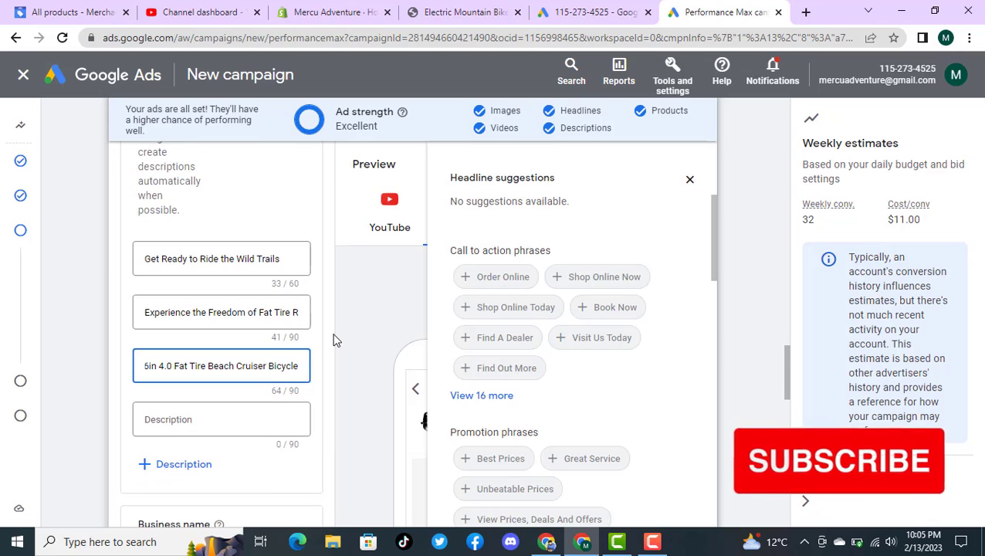
{"action": "left_click", "coordinate": [204, 418]}
{"action": "key", "text": "super+v"}
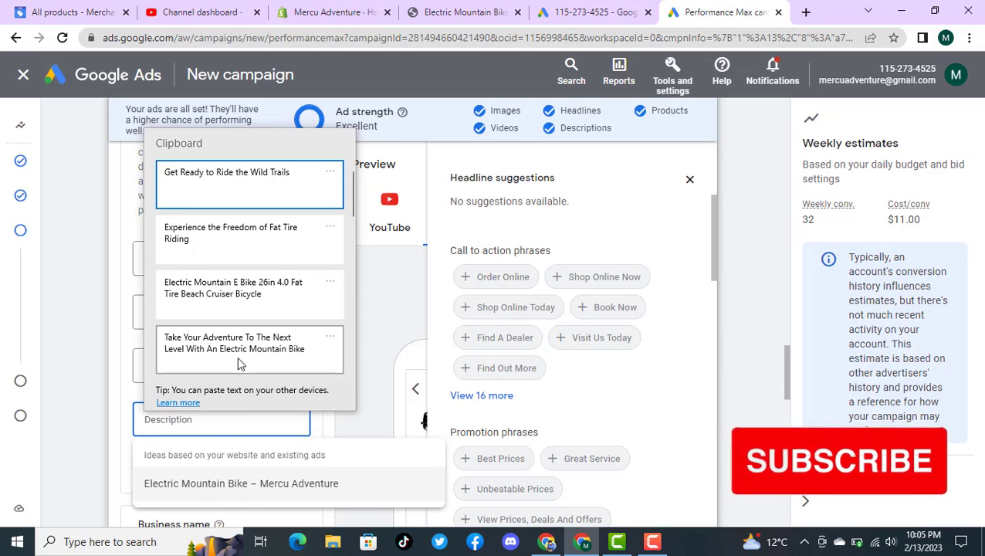
{"action": "left_click", "coordinate": [240, 342]}
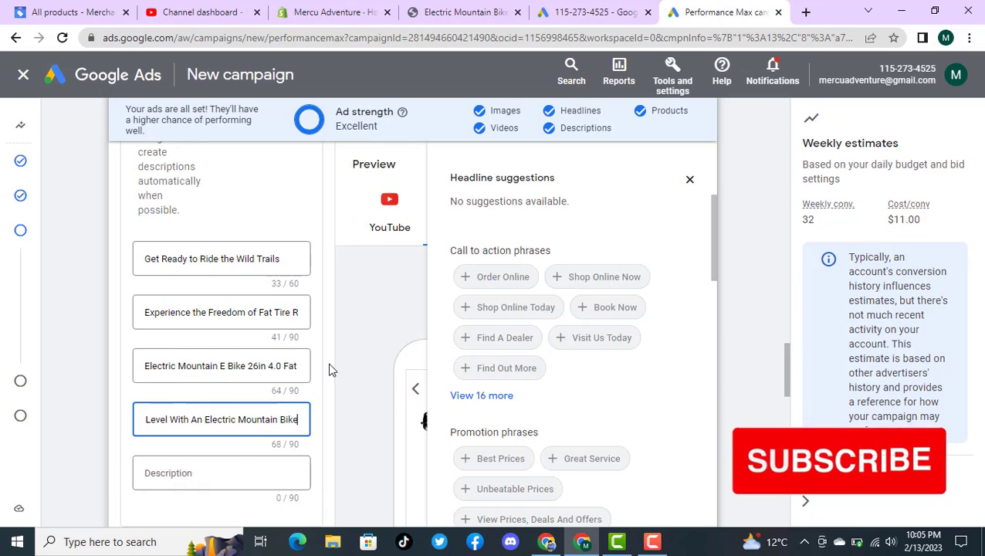
Step: Fill the last empty description with the suggested text "Electric Mountain Bike – Mercu Adventure"
{"action": "left_click", "coordinate": [224, 472]}
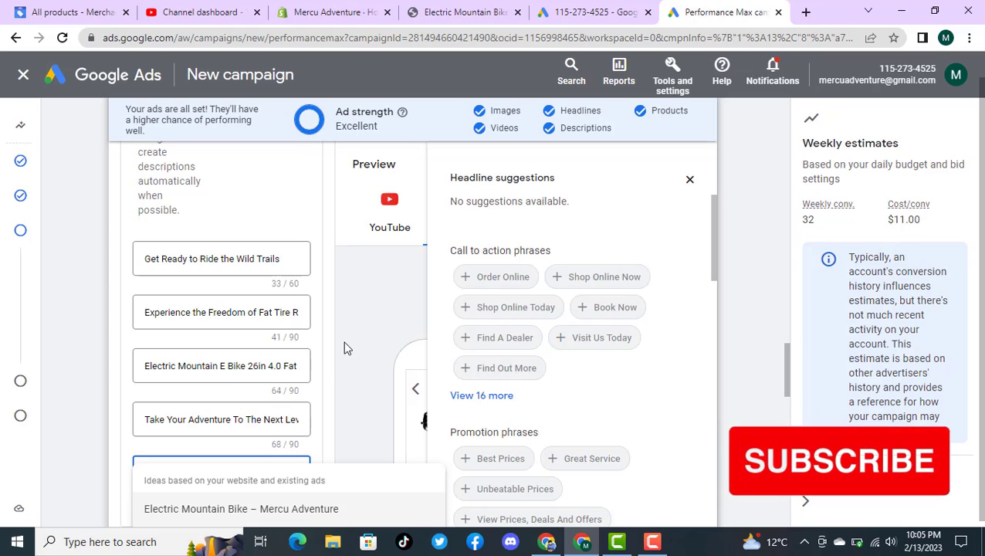
{"action": "left_click", "coordinate": [222, 510]}
{"action": "scroll", "coordinate": [348, 360], "scroll_direction": "down", "scroll_amount": 2}
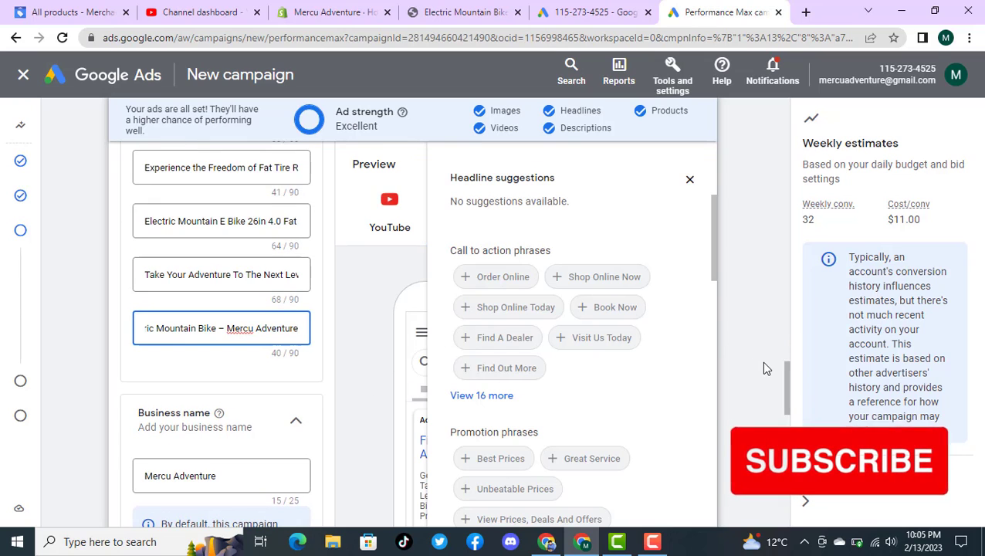
Step: Switch to the existing campaign's assets and open its campaign-level sitelinks for editing
{"action": "scroll", "coordinate": [761, 361], "scroll_direction": "down", "scroll_amount": 2}
{"action": "scroll", "coordinate": [761, 362], "scroll_direction": "down", "scroll_amount": 1}
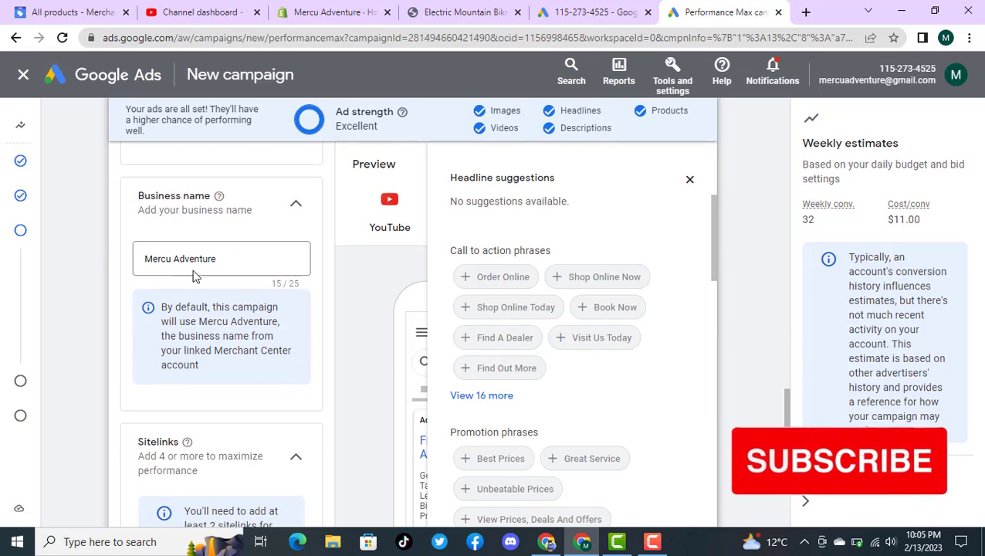
{"action": "scroll", "coordinate": [757, 363], "scroll_direction": "down", "scroll_amount": 2}
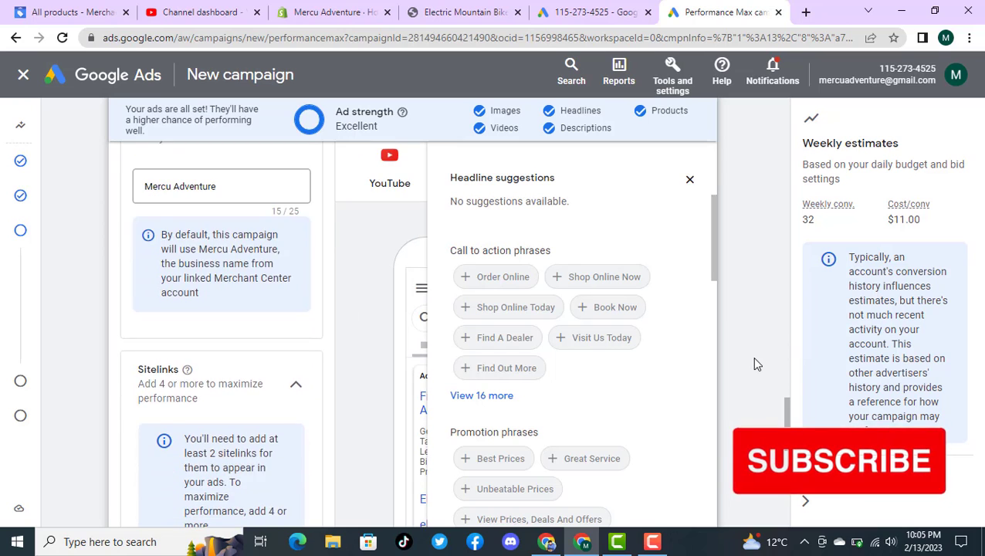
{"action": "scroll", "coordinate": [755, 359], "scroll_direction": "down", "scroll_amount": 1}
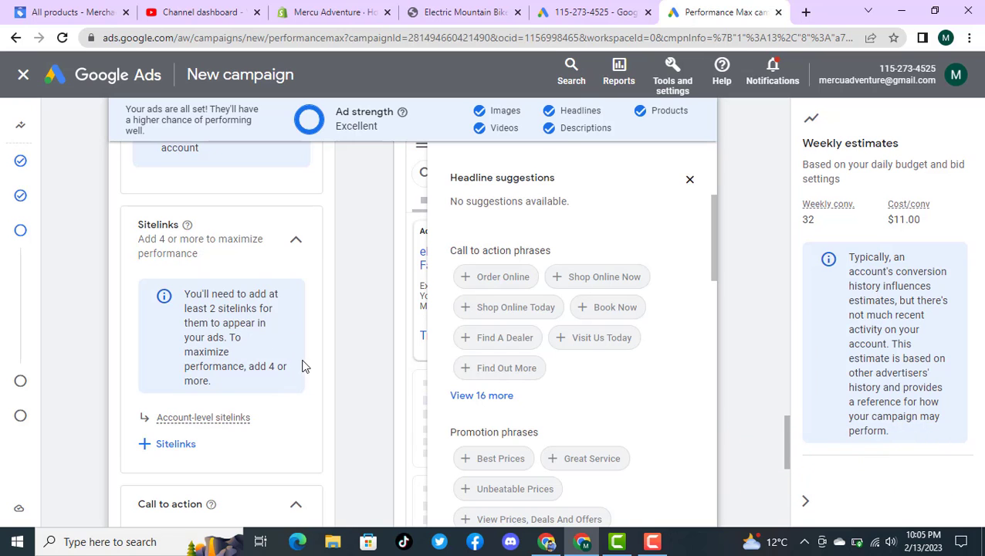
{"action": "left_click", "coordinate": [592, 11]}
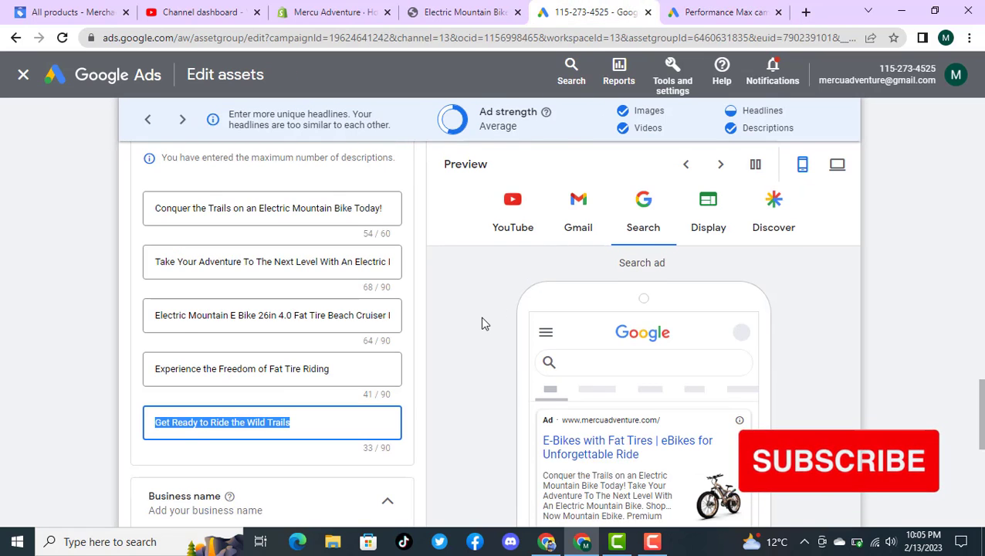
{"action": "scroll", "coordinate": [481, 323], "scroll_direction": "down", "scroll_amount": 3}
{"action": "scroll", "coordinate": [481, 322], "scroll_direction": "down", "scroll_amount": 3}
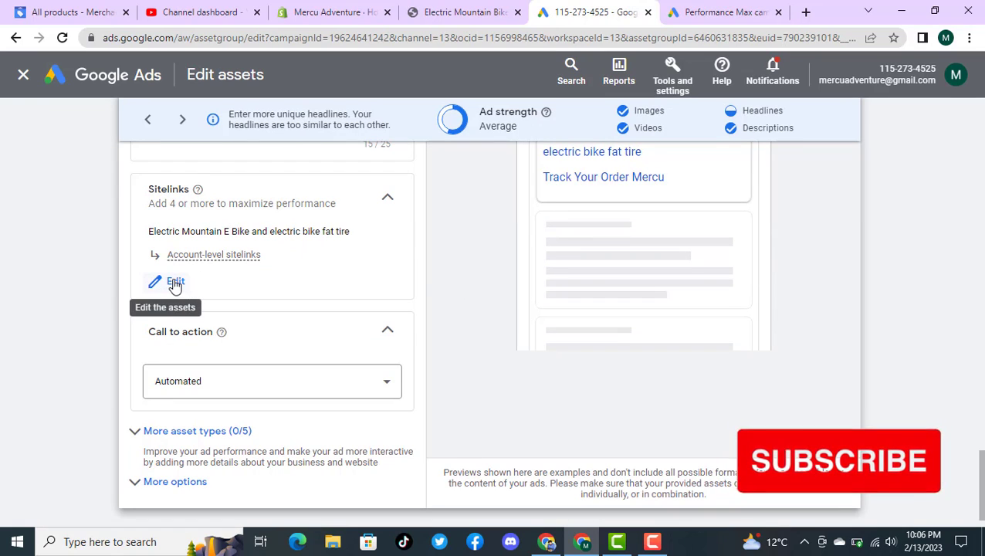
{"action": "left_click", "coordinate": [300, 285]}
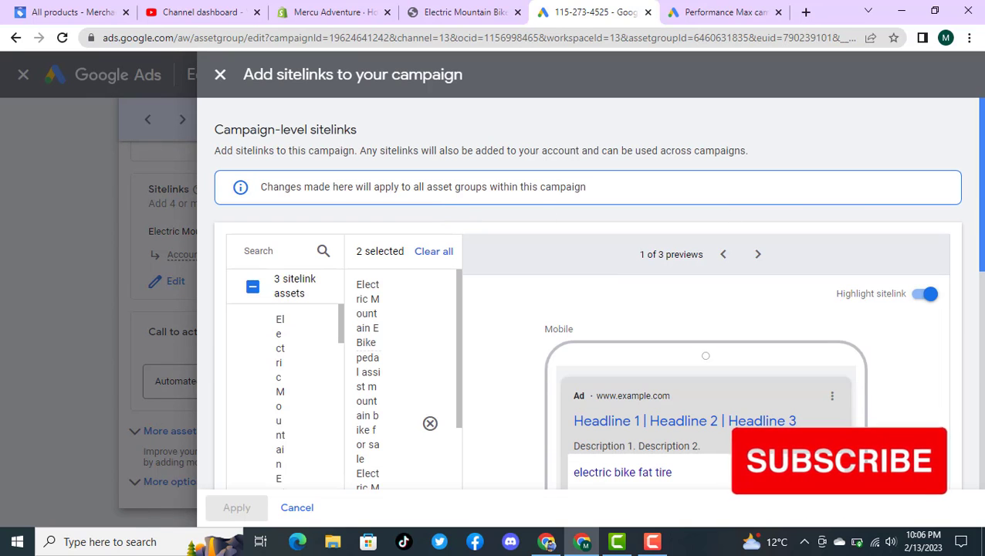
Step: Review the existing campaign's selected sitelinks and their YouTube mobile, desktop and mobile ad previews
{"action": "scroll", "coordinate": [975, 248], "scroll_direction": "down", "scroll_amount": 2}
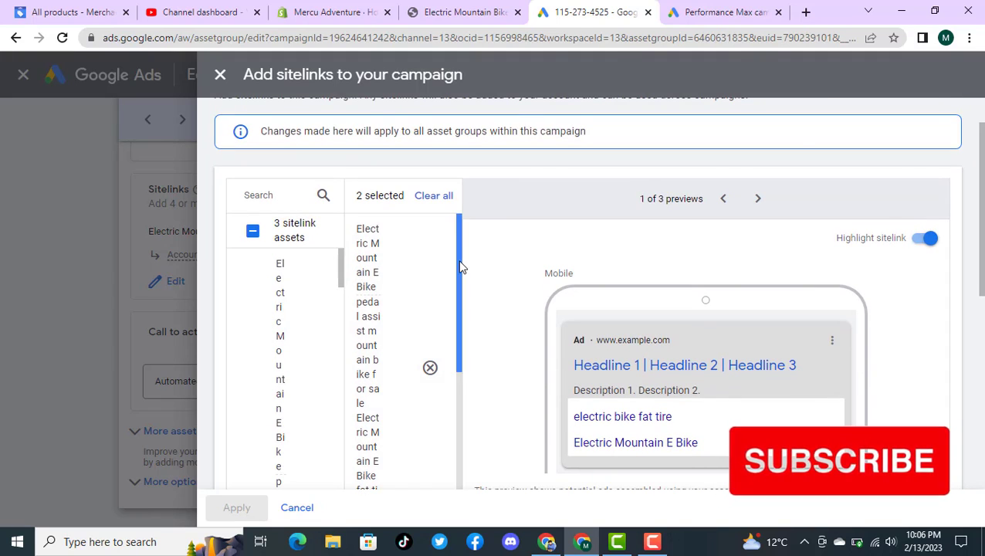
{"action": "left_click_drag", "start_coordinate": [460, 266], "coordinate": [468, 415]}
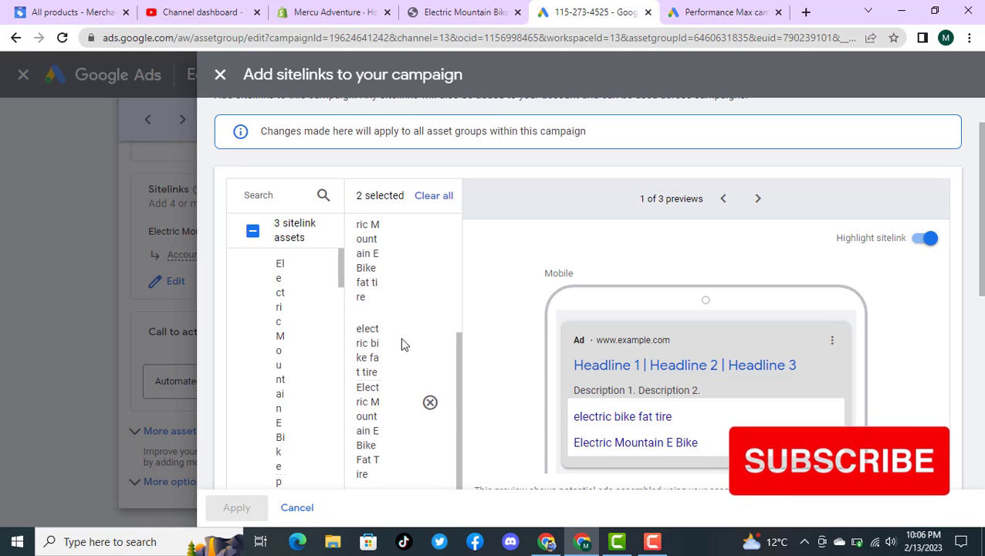
{"action": "left_click_drag", "start_coordinate": [343, 280], "coordinate": [374, 271]}
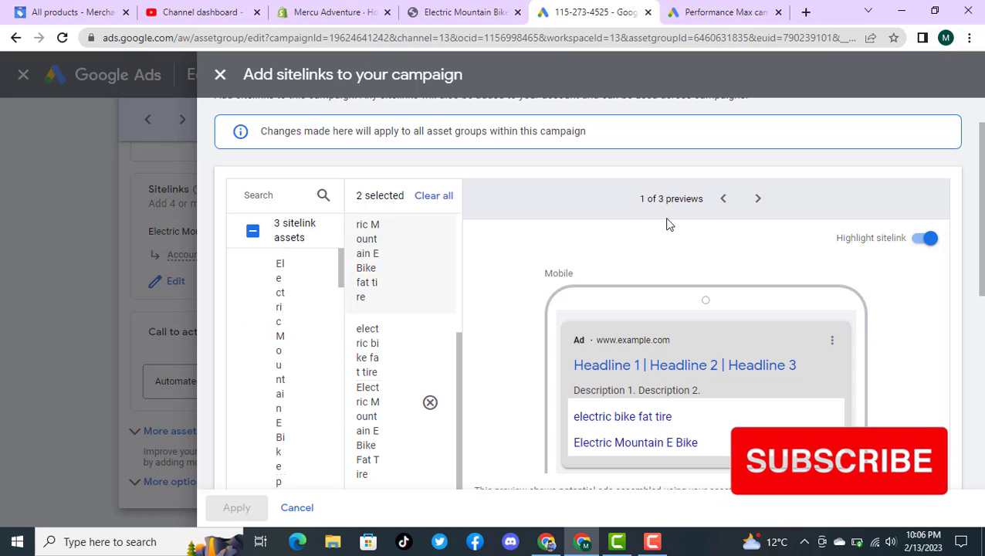
{"action": "left_click", "coordinate": [726, 200]}
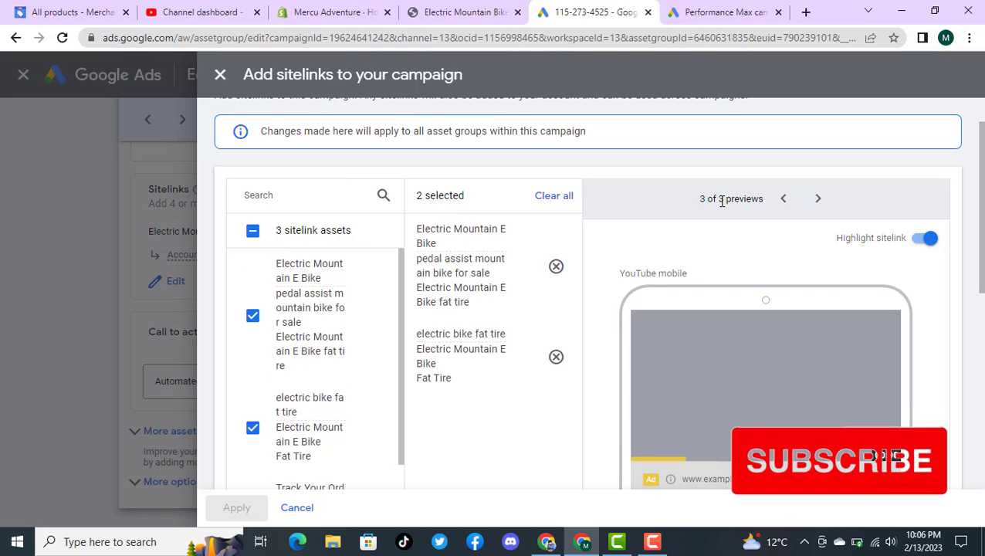
{"action": "left_click", "coordinate": [782, 200]}
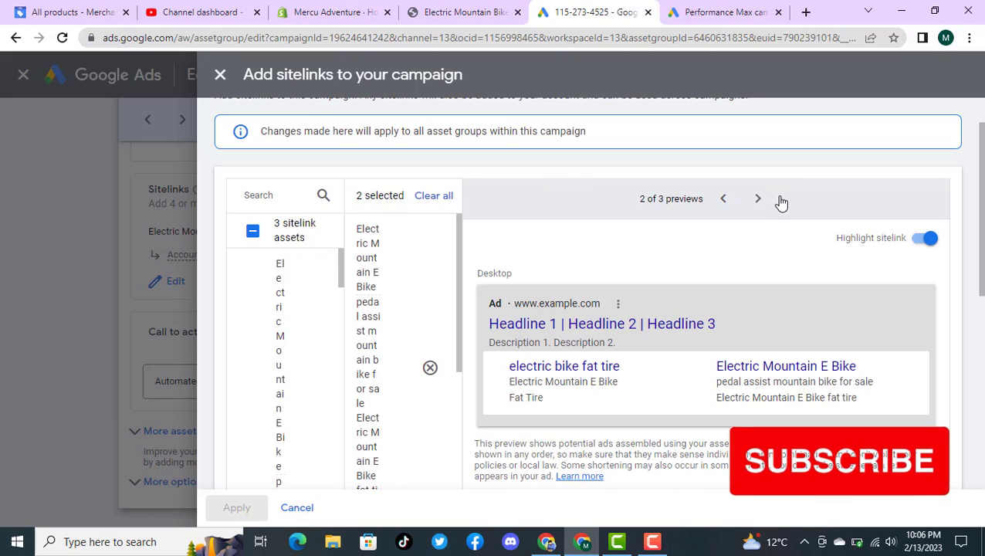
{"action": "left_click", "coordinate": [724, 199]}
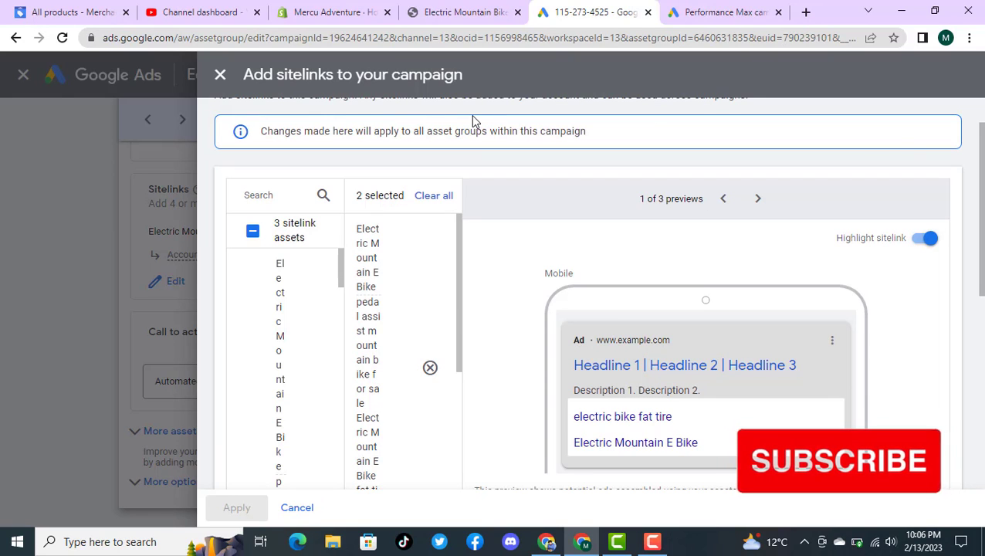
Step: Deselect the Electric Mountain E Bike sitelink in the existing campaign's sitelink list
{"action": "left_click", "coordinate": [283, 308]}
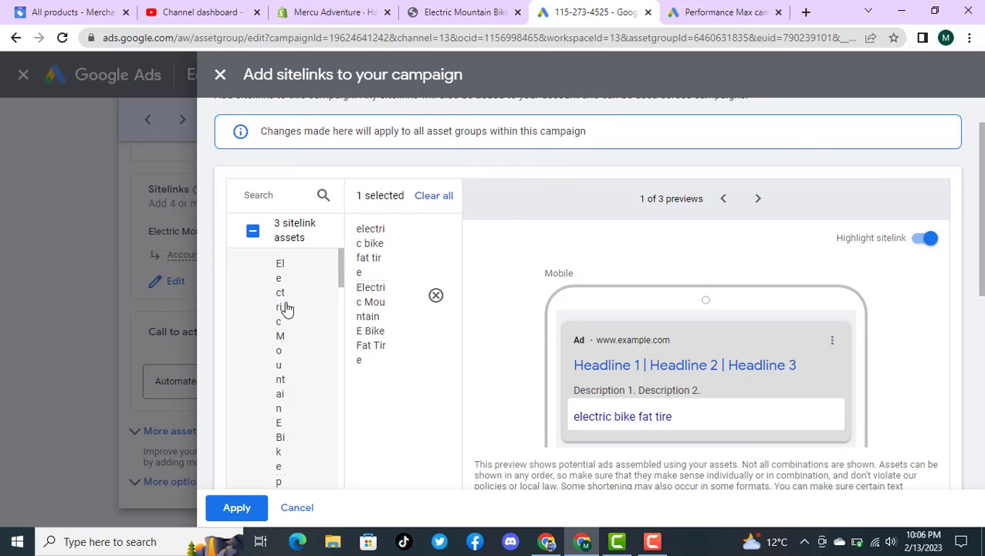
{"action": "scroll", "coordinate": [521, 335], "scroll_direction": "down", "scroll_amount": 2}
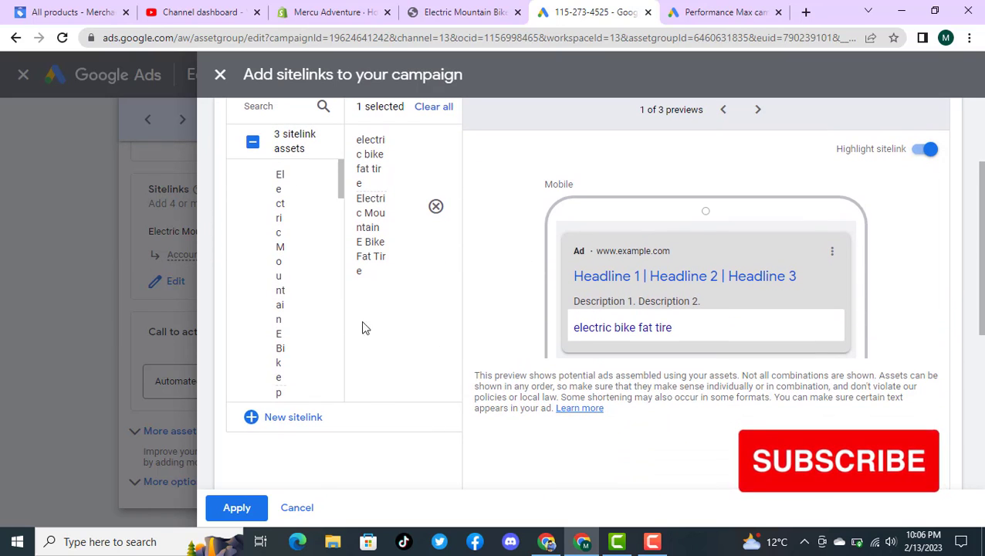
{"action": "scroll", "coordinate": [318, 255], "scroll_direction": "up", "scroll_amount": 3}
{"action": "scroll", "coordinate": [318, 255], "scroll_direction": "down", "scroll_amount": 5}
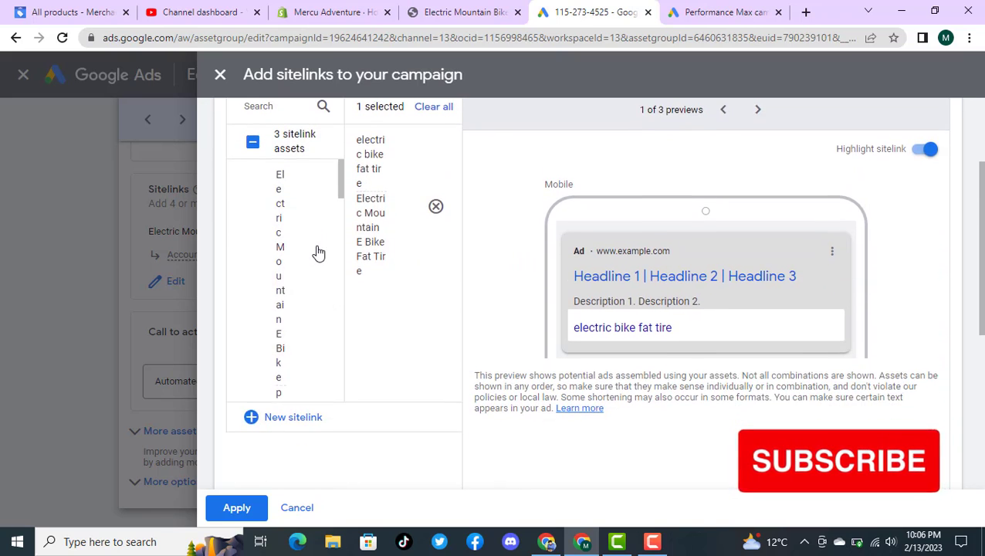
{"action": "scroll", "coordinate": [318, 254], "scroll_direction": "up", "scroll_amount": 3}
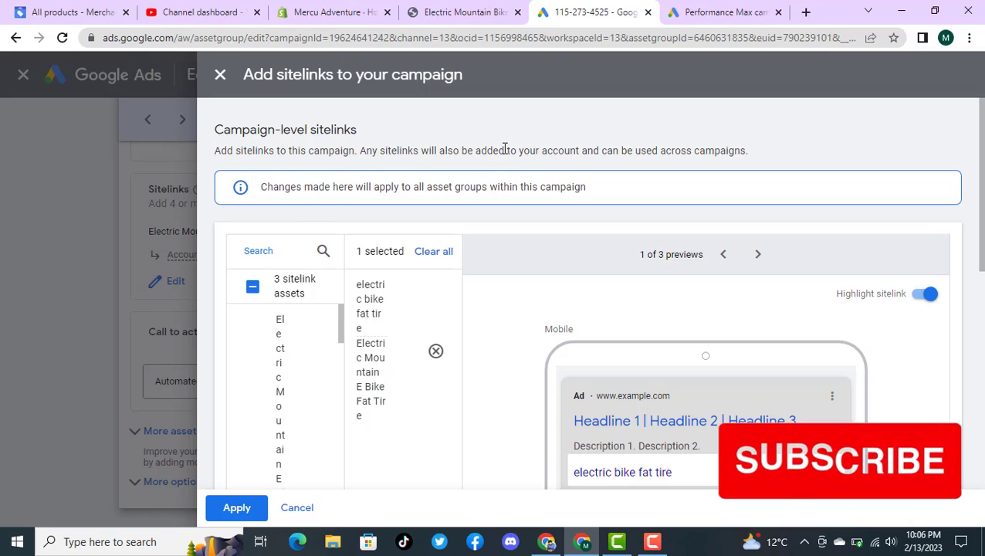
Step: Open the "electric bike fat tire" sitelink for editing, copy its sitelink text and first description line, and select its final URL
{"action": "mouse_move", "coordinate": [403, 342]}
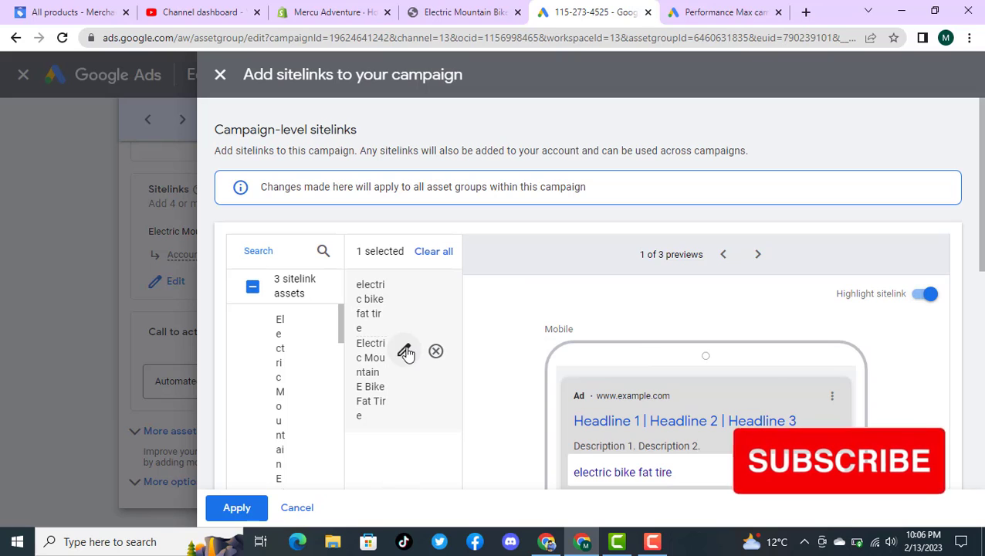
{"action": "left_click", "coordinate": [405, 351]}
{"action": "left_click", "coordinate": [365, 320]}
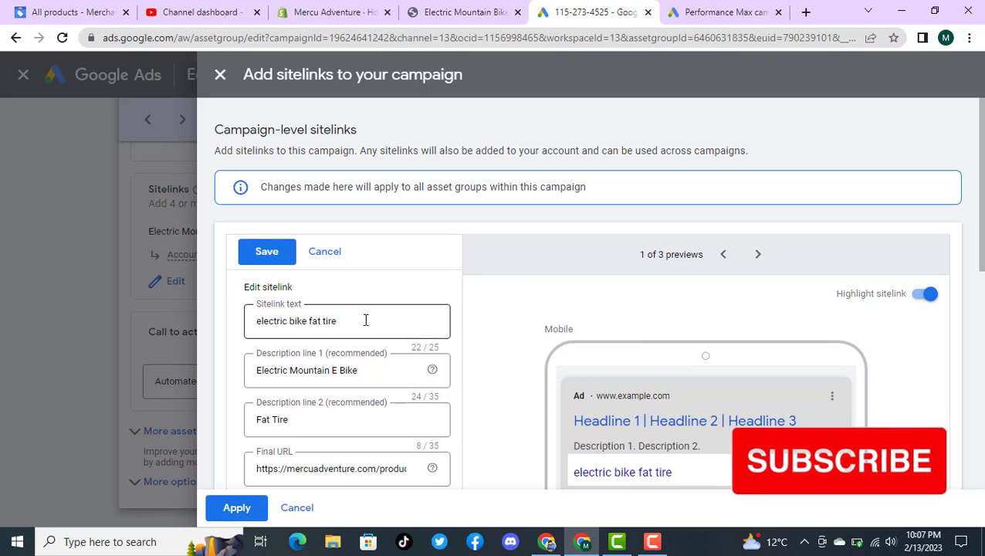
{"action": "left_click_drag", "start_coordinate": [352, 320], "coordinate": [249, 328]}
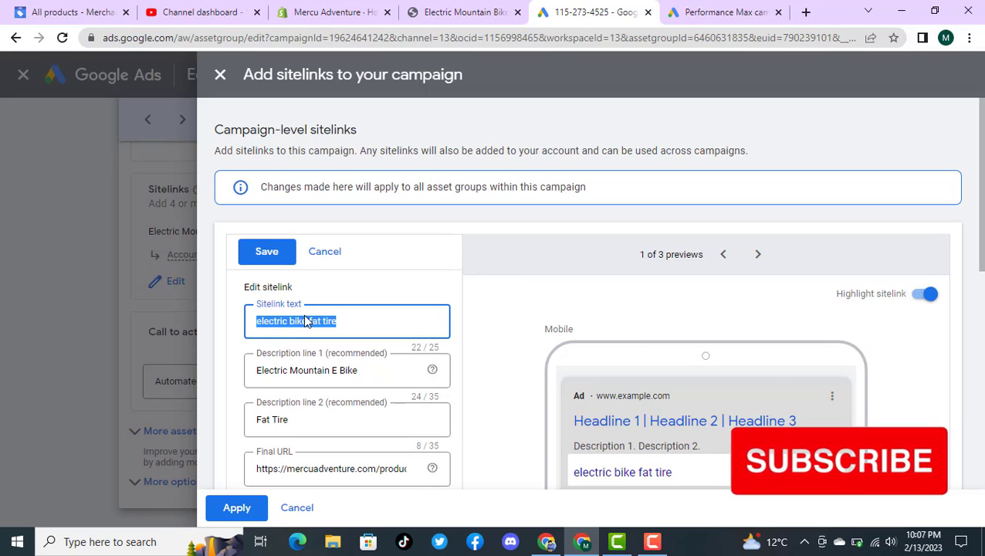
{"action": "triple_click", "coordinate": [341, 369]}
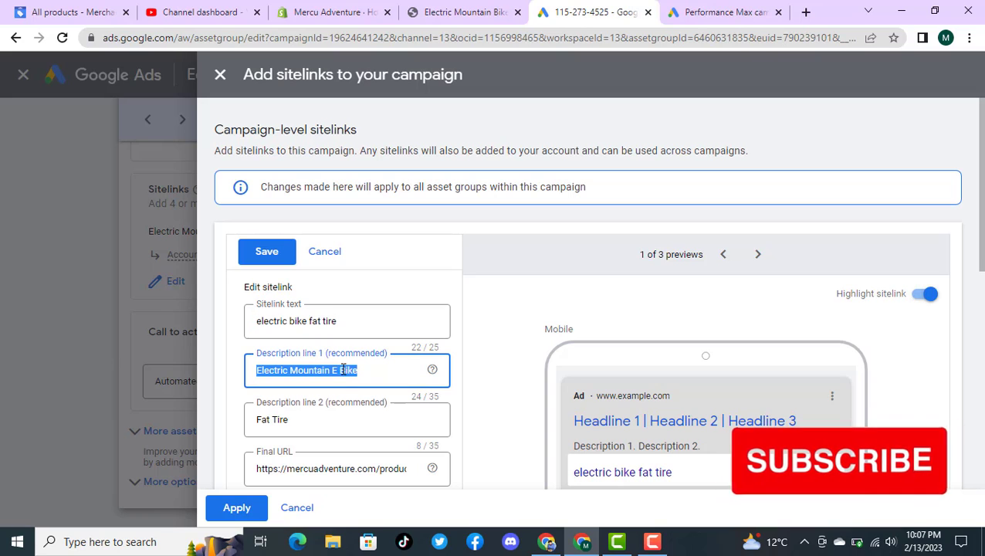
{"action": "left_click", "coordinate": [328, 422]}
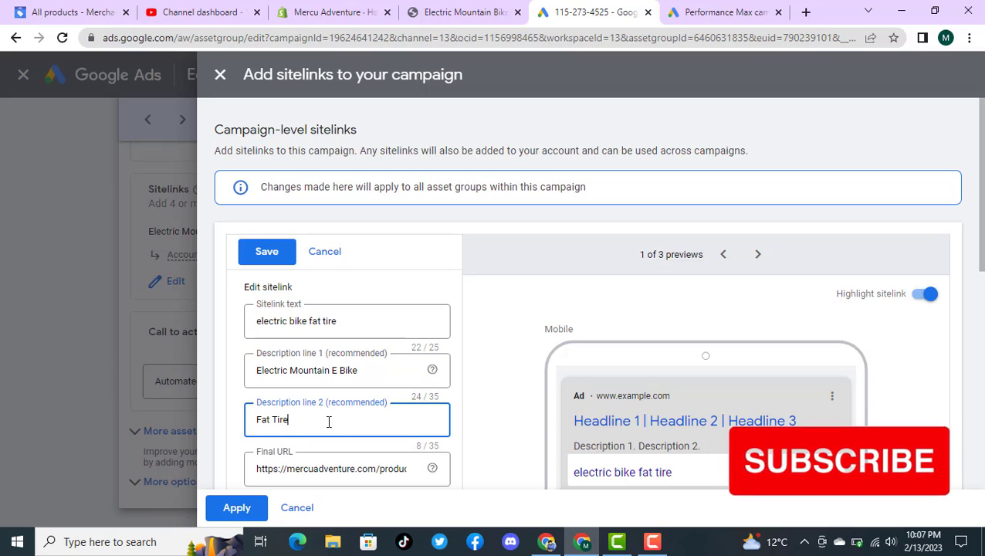
{"action": "left_click", "coordinate": [333, 469]}
{"action": "key", "text": "ctrl+a"}
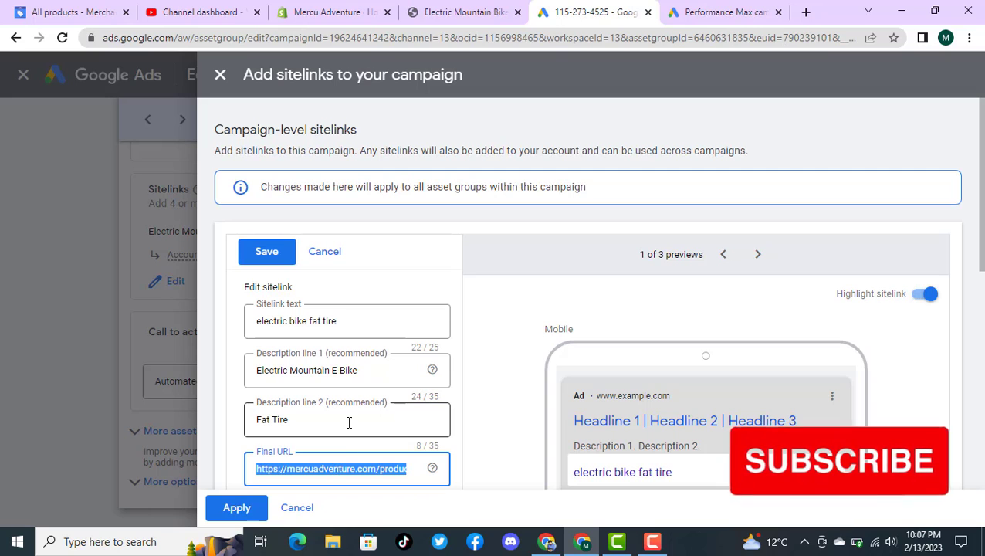
Step: Return to the new campaign, open its sitelinks and select all three existing sitelink assets
{"action": "left_click", "coordinate": [668, 9]}
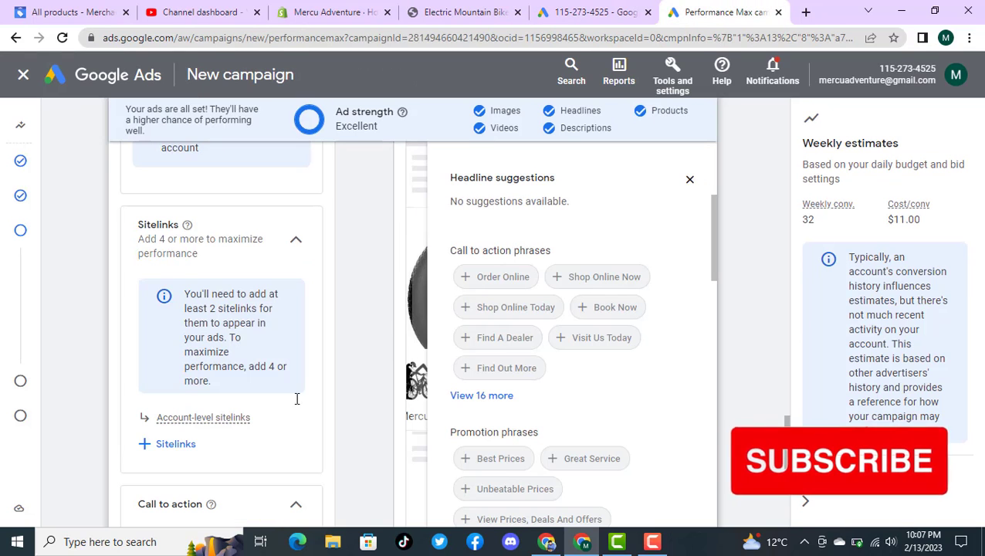
{"action": "left_click", "coordinate": [185, 448]}
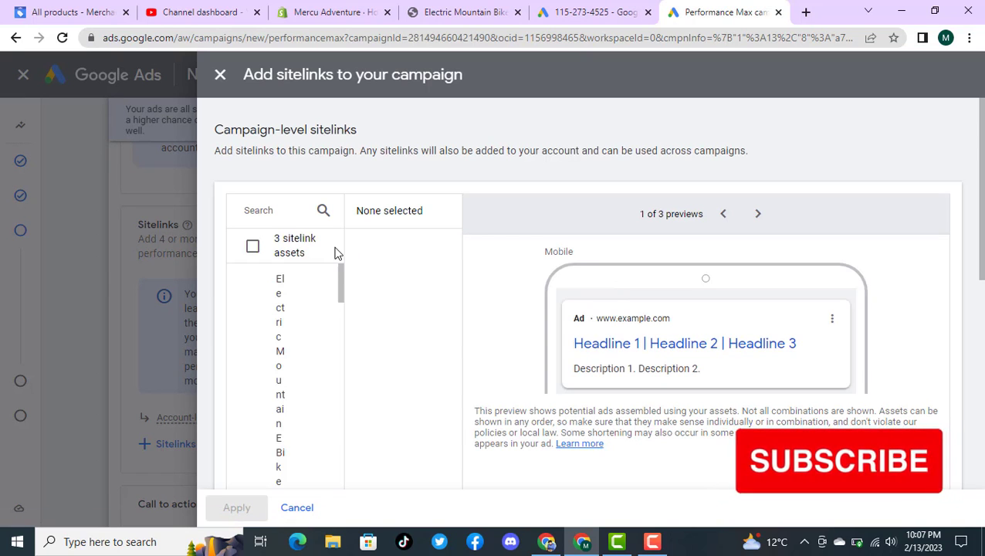
{"action": "left_click_drag", "start_coordinate": [340, 286], "coordinate": [361, 274]}
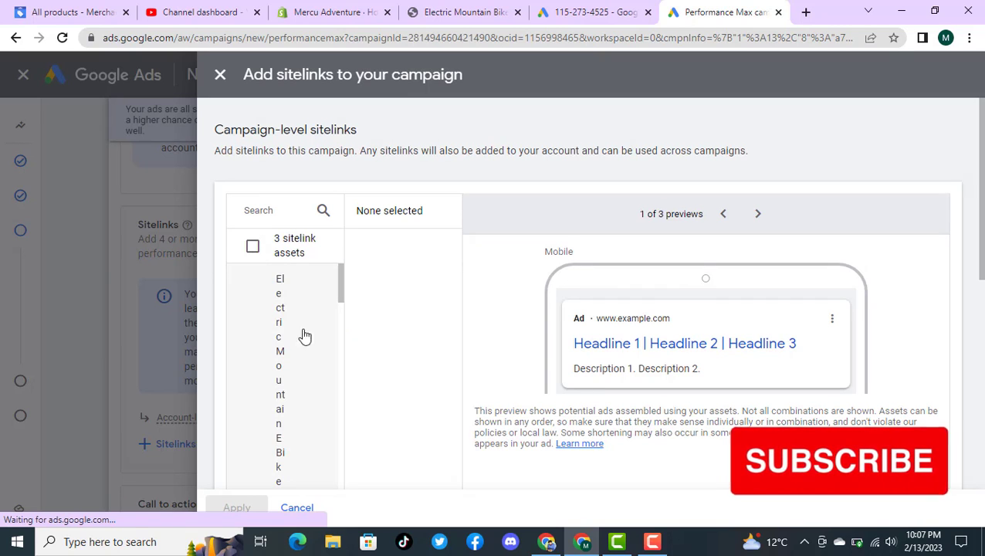
{"action": "left_click", "coordinate": [253, 247]}
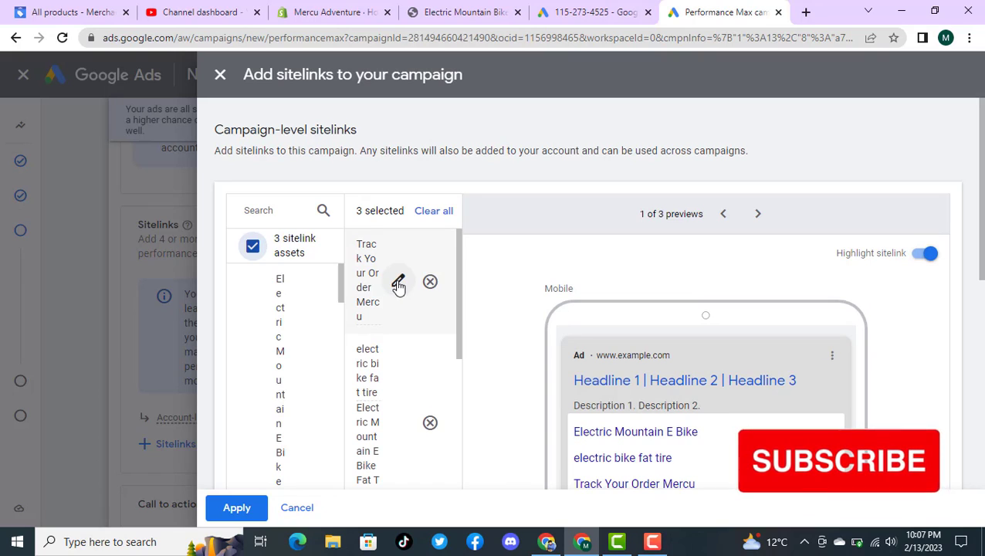
Step: Edit the "Track Your Order Mercu" sitelink and set description line 1 to "Get Ready to Ride the Wild Trails"
{"action": "left_click", "coordinate": [397, 281]}
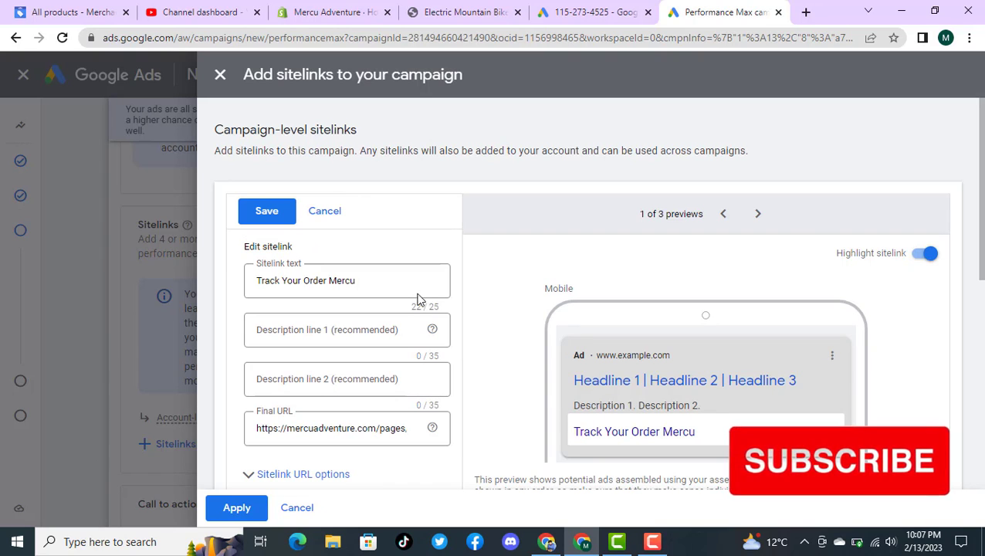
{"action": "left_click", "coordinate": [343, 330]}
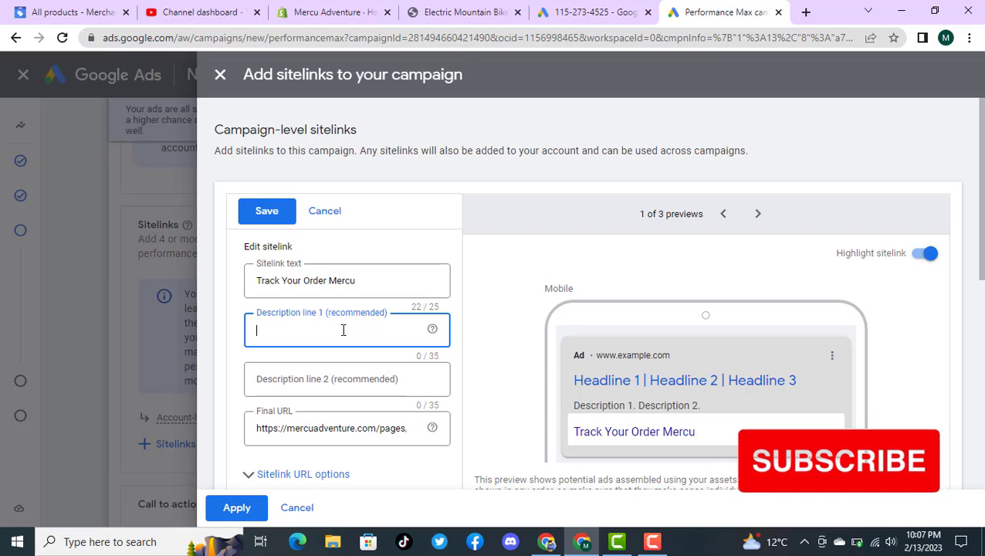
{"action": "key", "text": "super+v"}
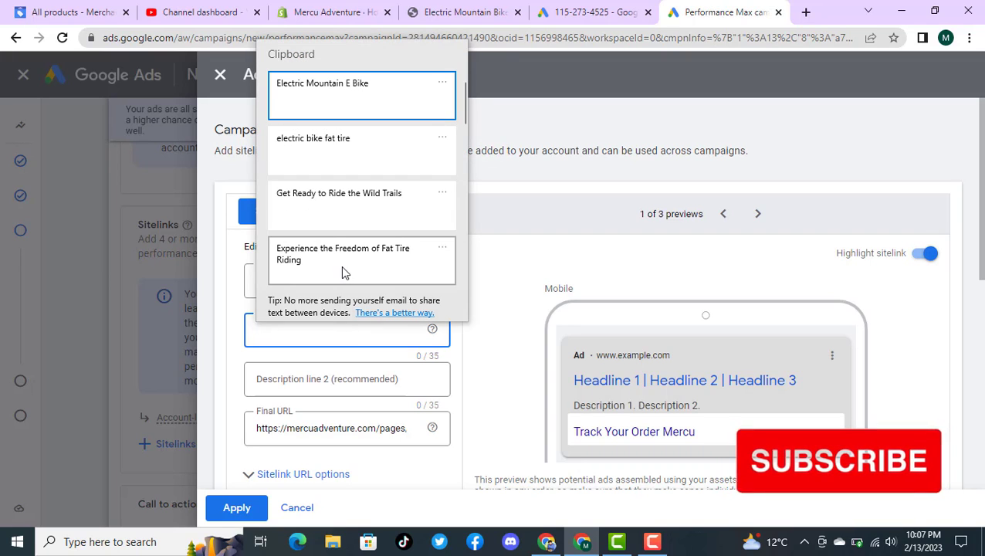
{"action": "left_click", "coordinate": [355, 218]}
Step: Try "Experience the Freedom of Fat Tire Riding" as description line 2 of the "Track Your Order Mercu" sitelink and clear it again
{"action": "left_click", "coordinate": [351, 379]}
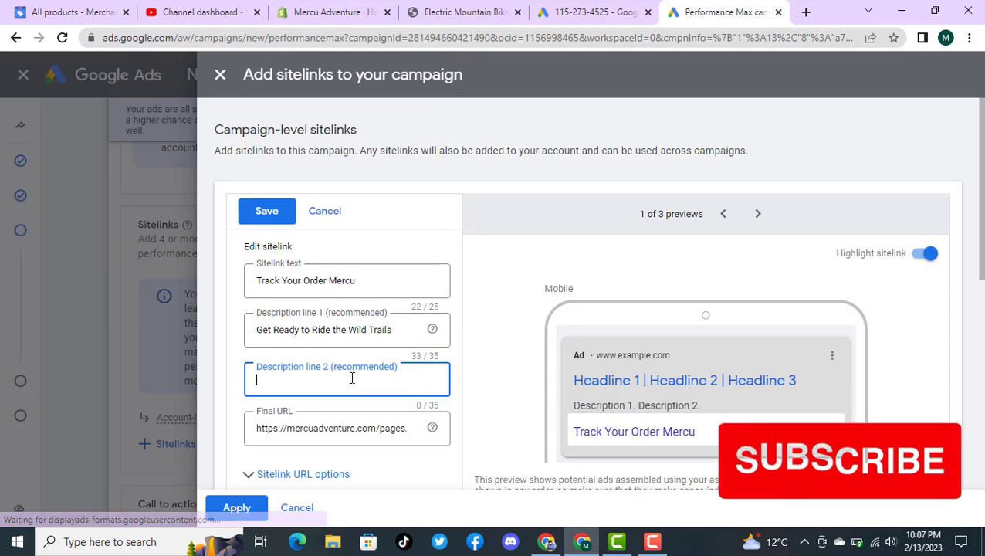
{"action": "key", "text": "super+v"}
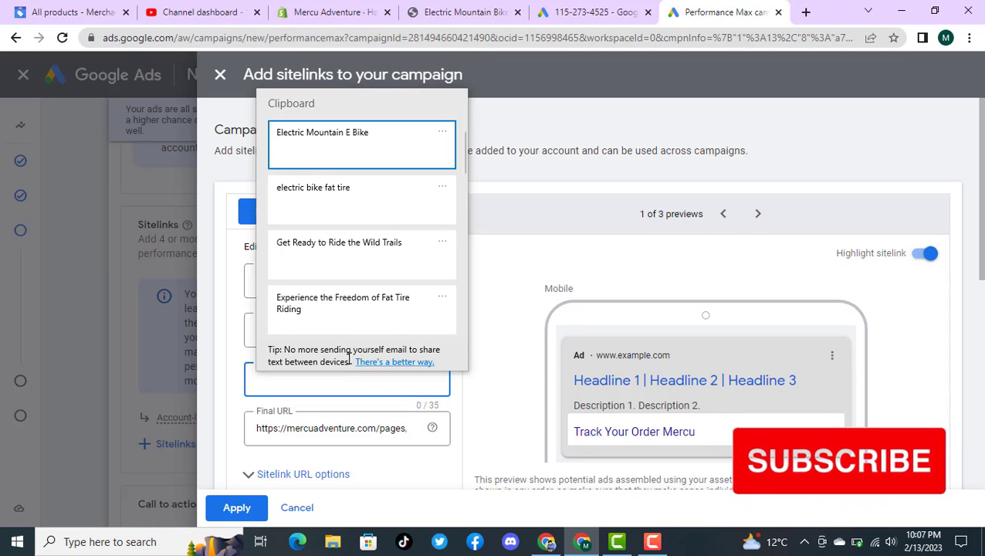
{"action": "left_click", "coordinate": [345, 313]}
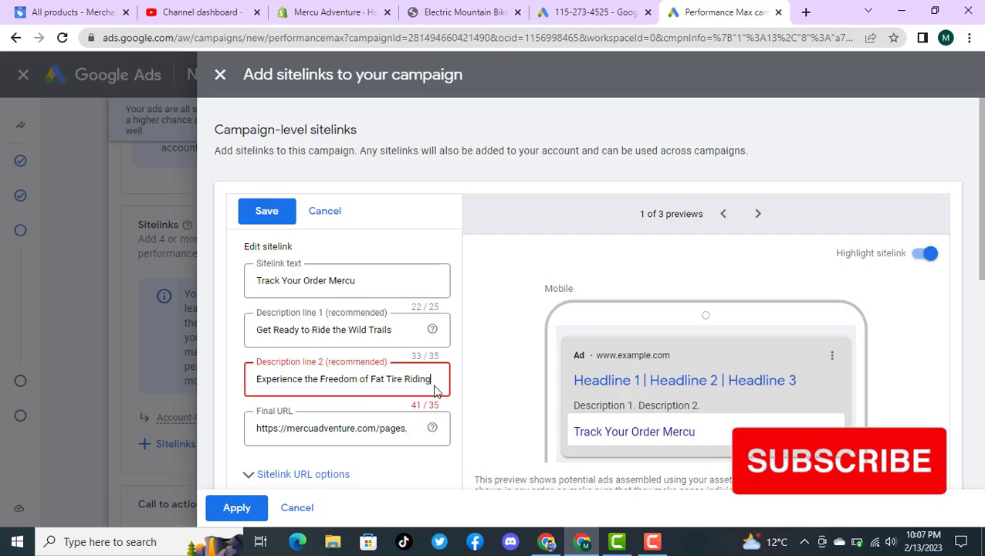
{"action": "left_click_drag", "start_coordinate": [431, 379], "coordinate": [260, 377]}
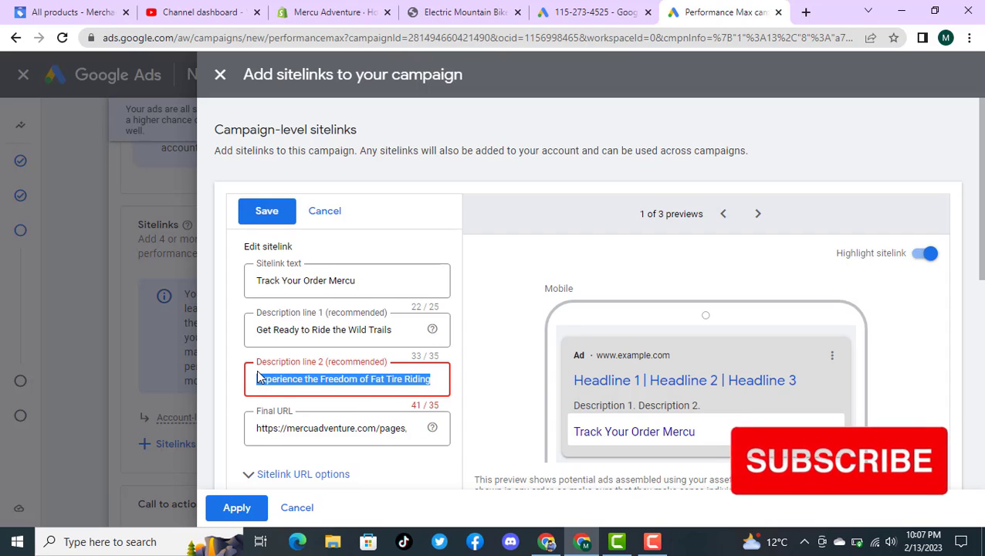
{"action": "key", "text": "BackSpace"}
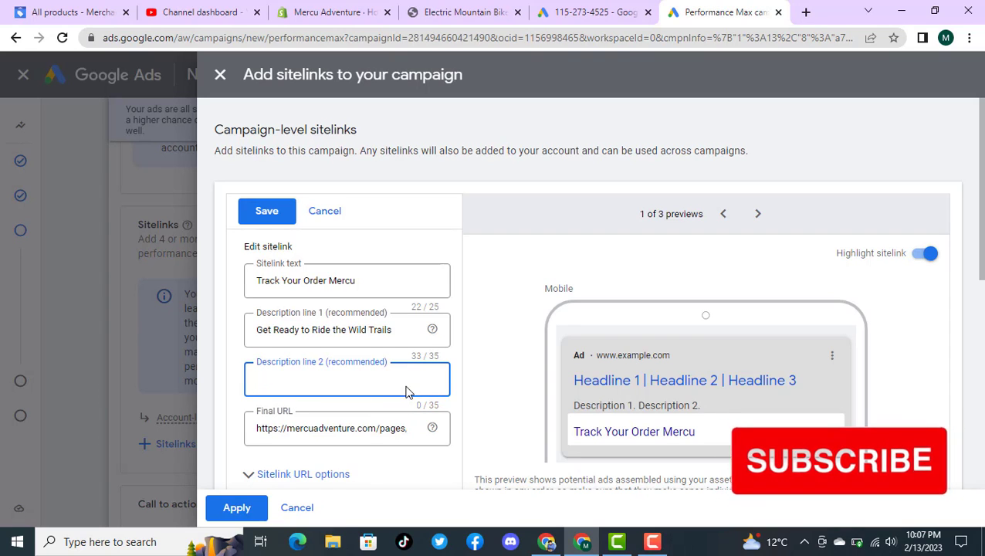
Step: Set description line 2 of "Track Your Order Mercu" to "electric bike fat tire" and save the sitelink after checking its URL options
{"action": "key", "text": "super+v"}
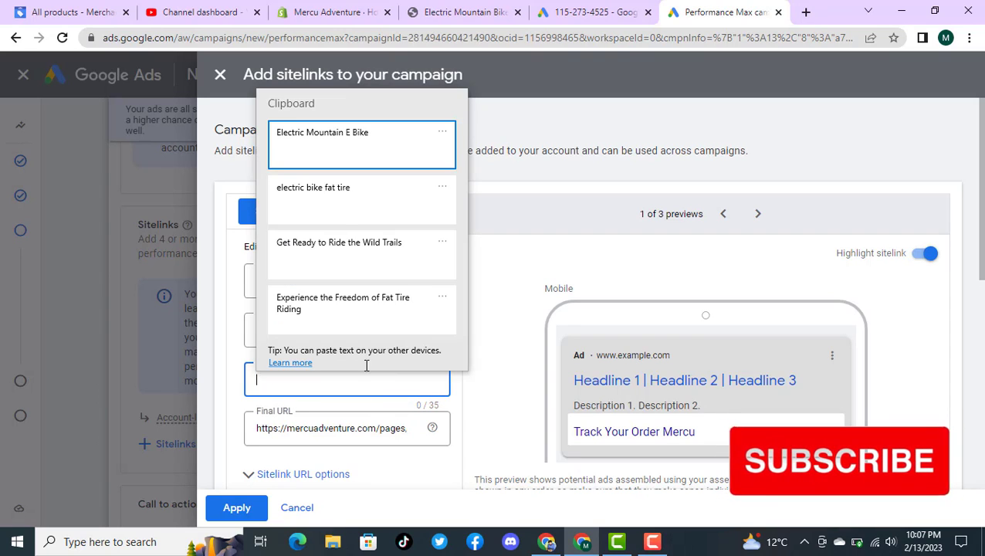
{"action": "left_click", "coordinate": [349, 203]}
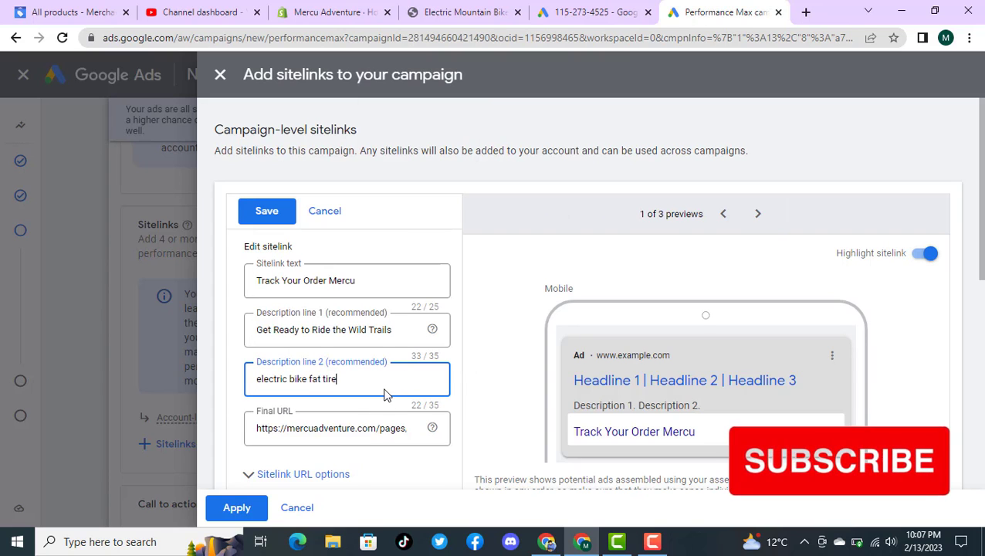
{"action": "scroll", "coordinate": [383, 394], "scroll_direction": "down", "scroll_amount": 1}
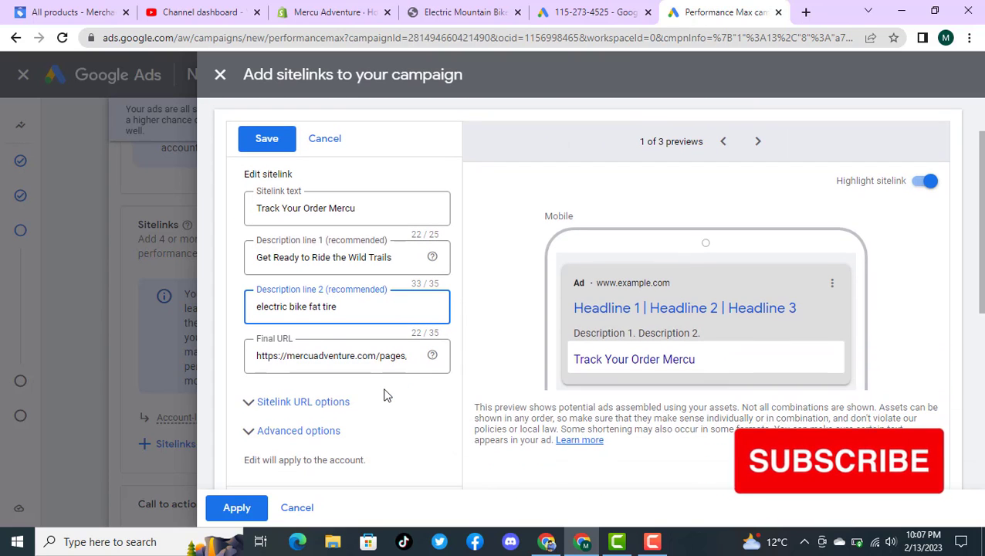
{"action": "left_click", "coordinate": [322, 409]}
{"action": "scroll", "coordinate": [410, 360], "scroll_direction": "down", "scroll_amount": 2}
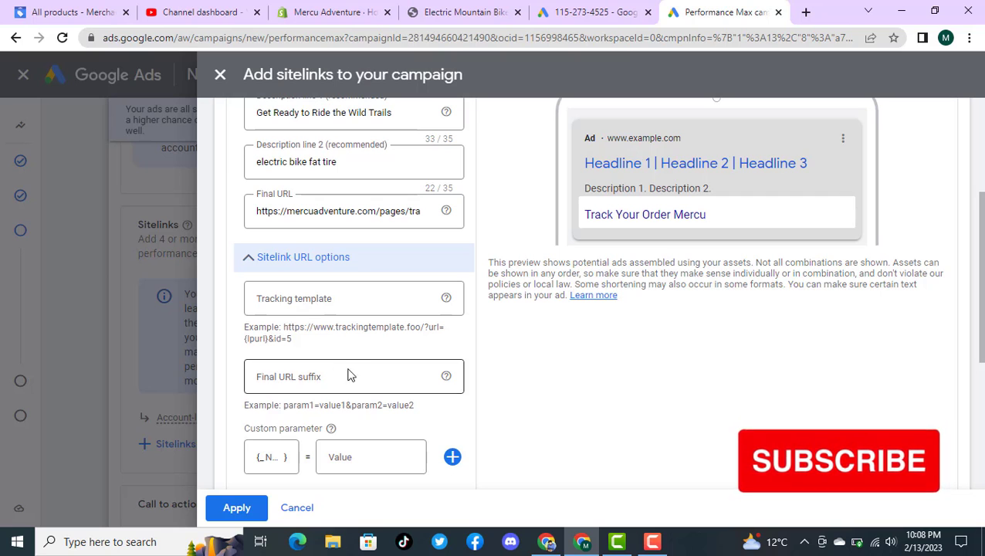
{"action": "left_click", "coordinate": [361, 262]}
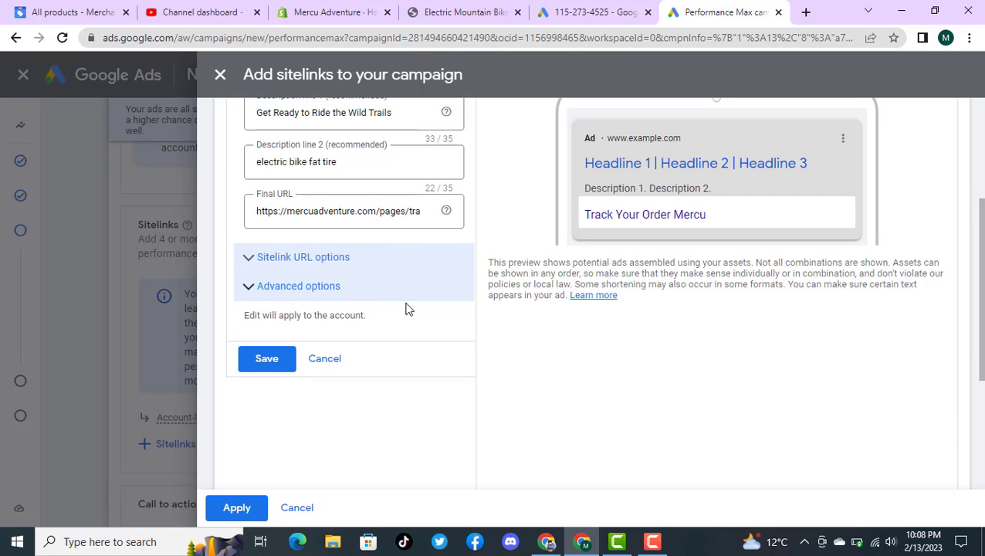
{"action": "scroll", "coordinate": [417, 316], "scroll_direction": "up", "scroll_amount": 3}
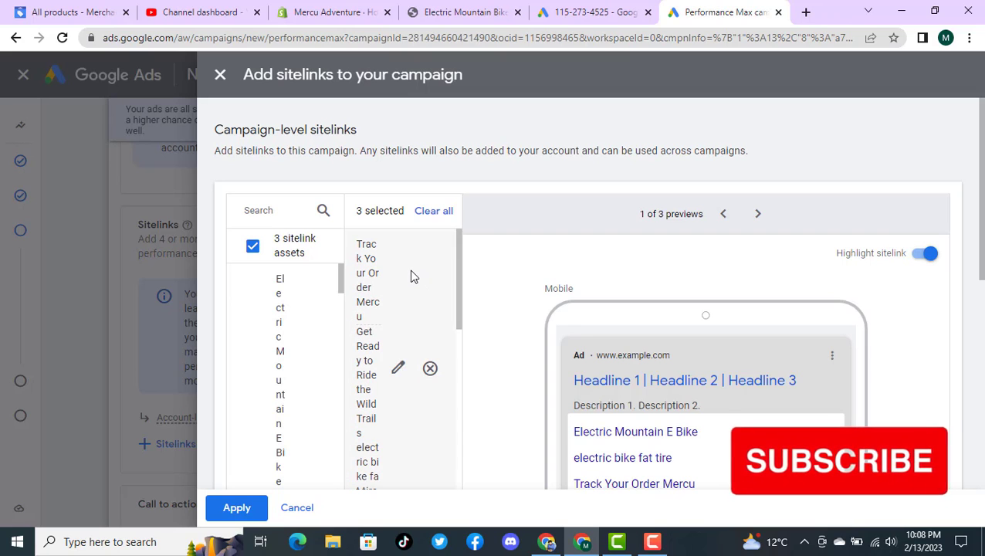
Step: Edit the "electric bike fat tire" sitelink and replace its description line 2 with "E-Bikes with Fat Tires"
{"action": "scroll", "coordinate": [411, 278], "scroll_direction": "down", "scroll_amount": 5}
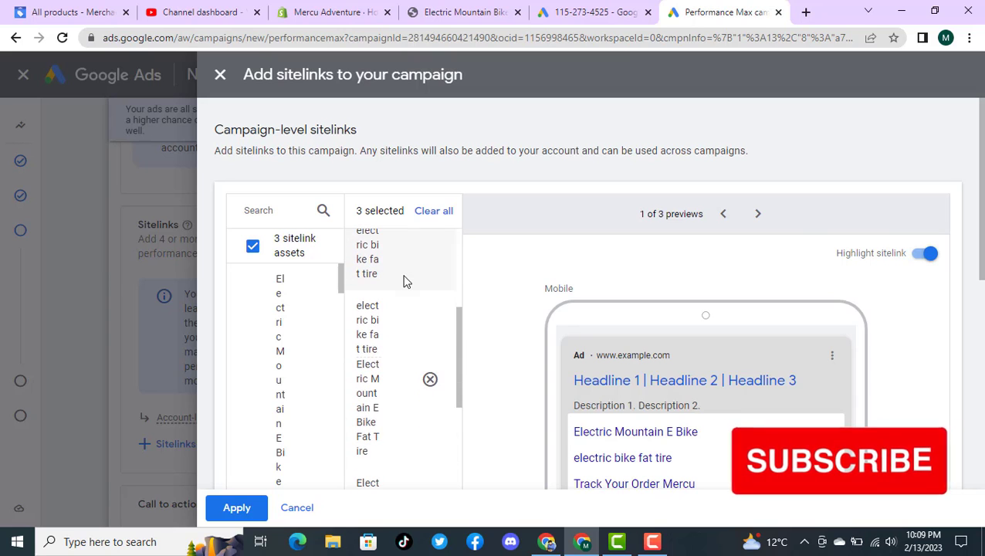
{"action": "left_click", "coordinate": [398, 379]}
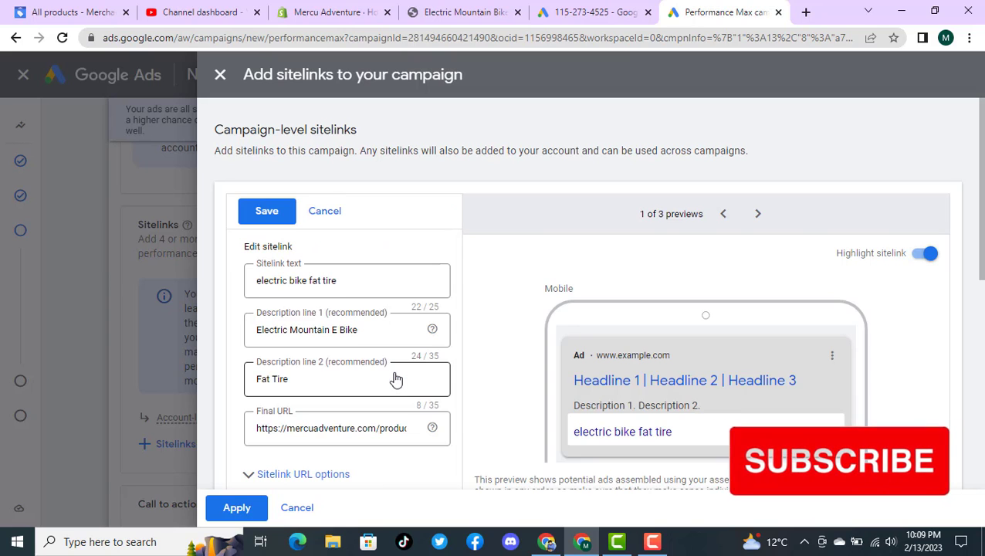
{"action": "left_click", "coordinate": [339, 383]}
{"action": "key", "text": "ctrl+shift+Left"}
{"action": "key", "text": "ctrl+shift+Left"}
{"action": "key", "text": "super+v"}
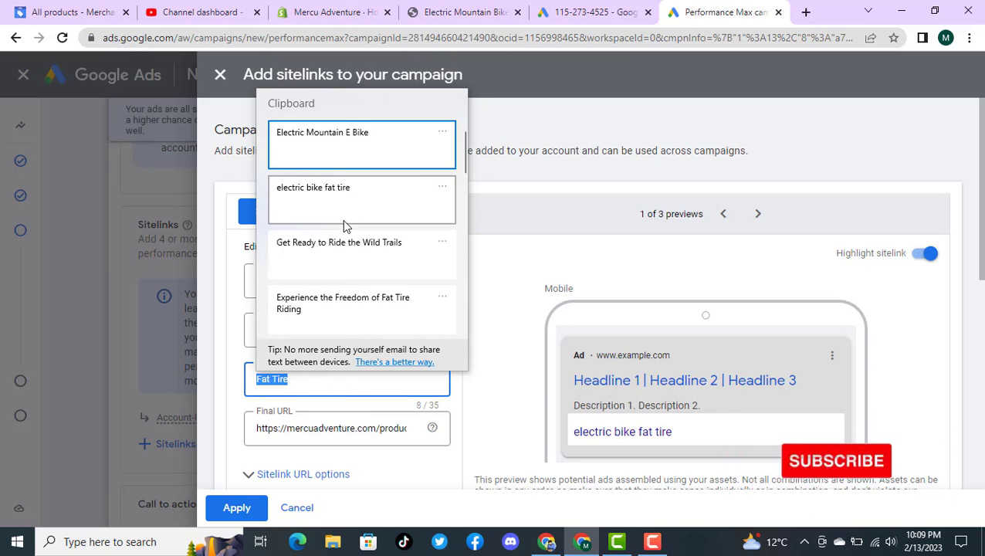
{"action": "scroll", "coordinate": [348, 222], "scroll_direction": "down", "scroll_amount": 3}
{"action": "scroll", "coordinate": [358, 226], "scroll_direction": "down", "scroll_amount": 5}
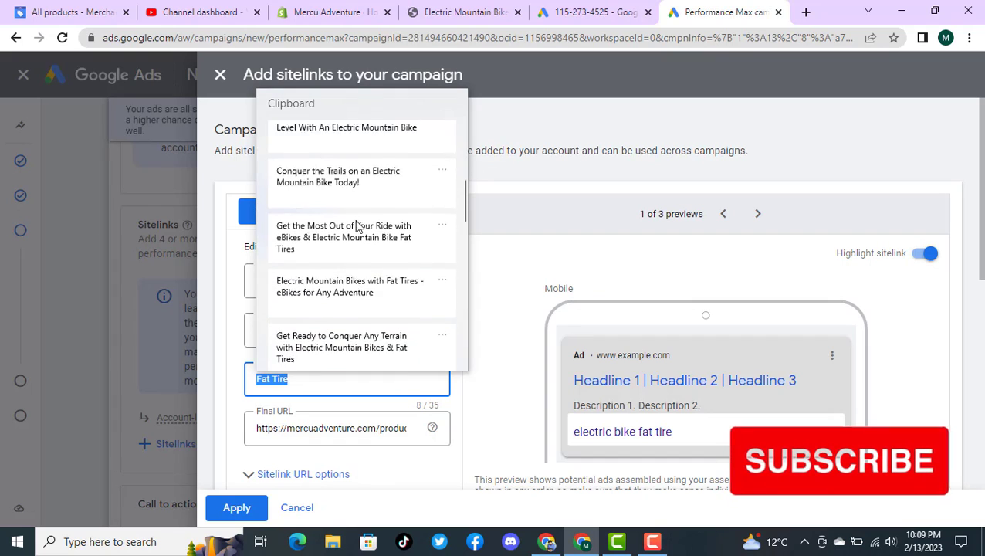
{"action": "scroll", "coordinate": [357, 225], "scroll_direction": "up", "scroll_amount": 5}
{"action": "scroll", "coordinate": [358, 225], "scroll_direction": "down", "scroll_amount": 3}
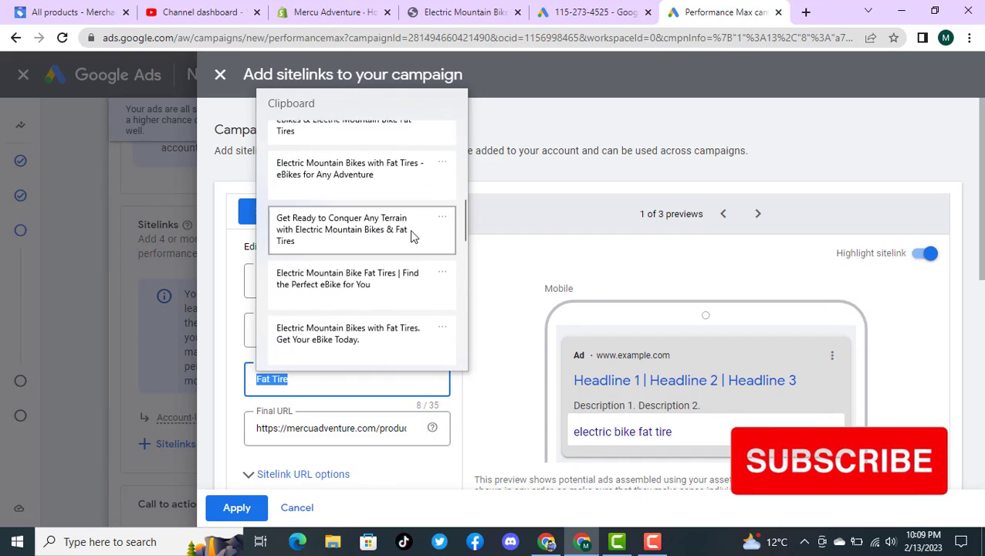
{"action": "left_click_drag", "start_coordinate": [461, 226], "coordinate": [460, 262]}
{"action": "left_click", "coordinate": [377, 274]}
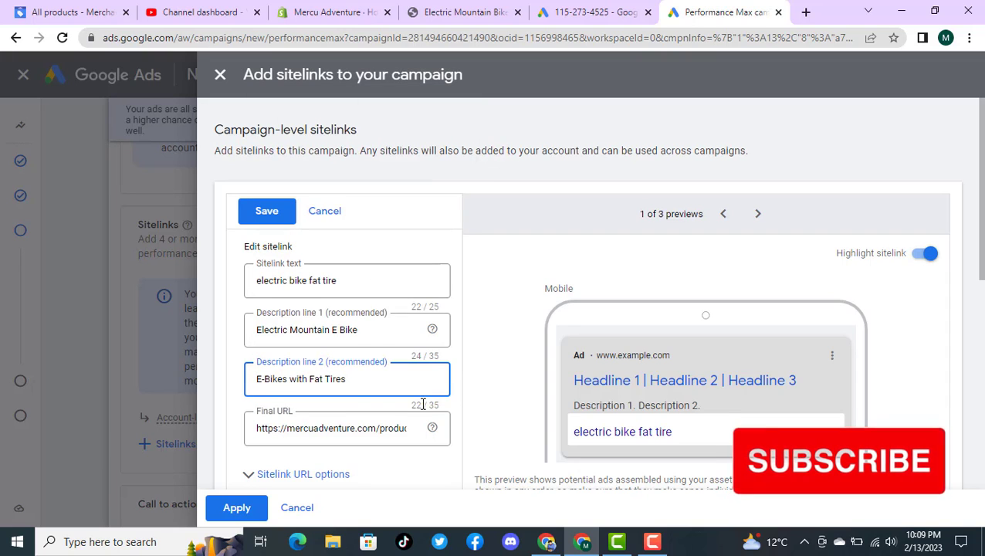
Step: Review the sitelink URL options and advanced scheduling options of "electric bike fat tire" and save the sitelink
{"action": "scroll", "coordinate": [386, 354], "scroll_direction": "down", "scroll_amount": 1}
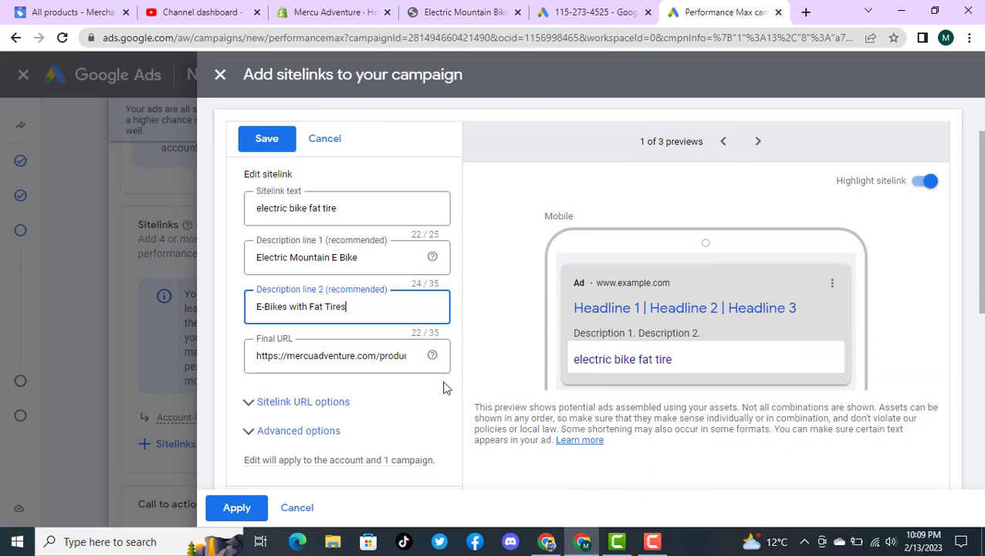
{"action": "left_click", "coordinate": [341, 404]}
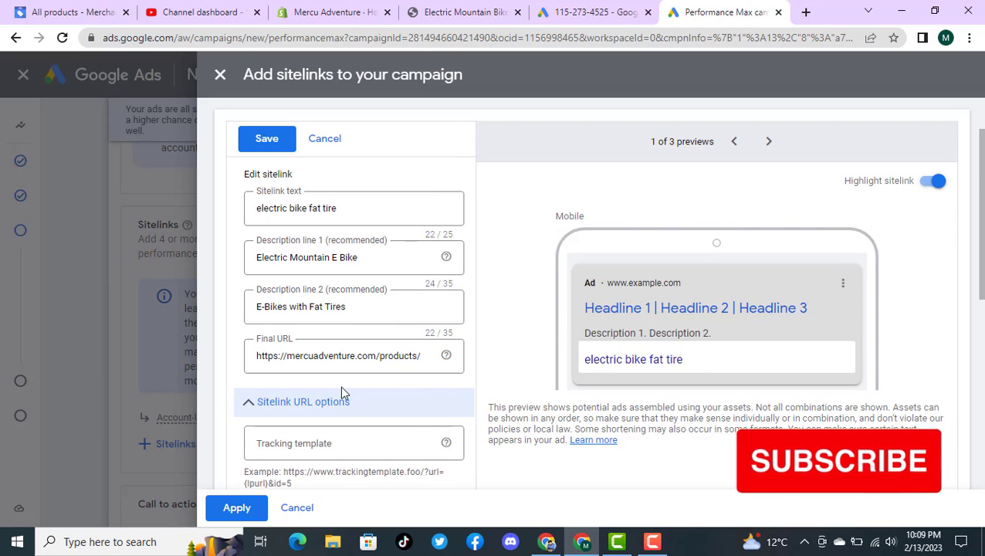
{"action": "left_click", "coordinate": [337, 402]}
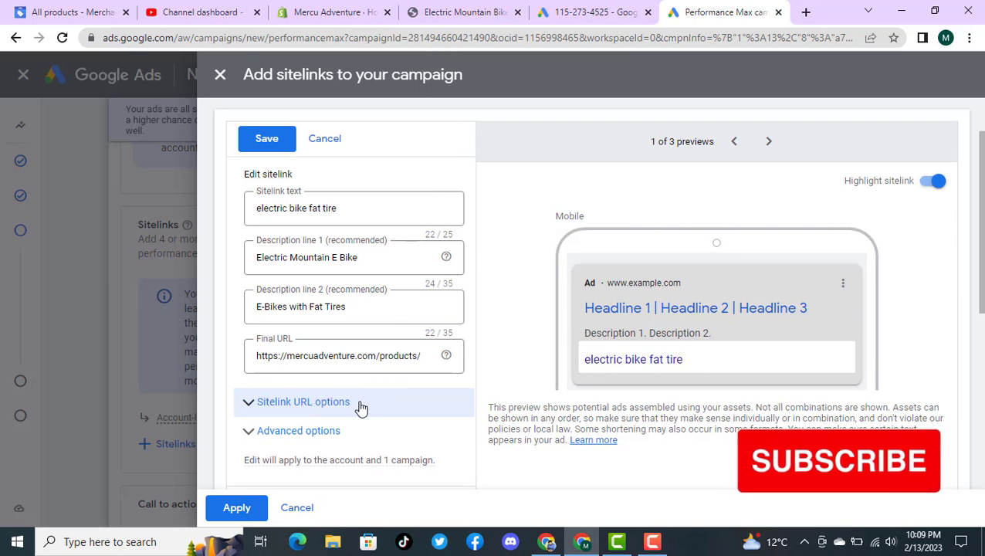
{"action": "left_click", "coordinate": [358, 406]}
{"action": "scroll", "coordinate": [389, 387], "scroll_direction": "down", "scroll_amount": 2}
{"action": "scroll", "coordinate": [388, 387], "scroll_direction": "down", "scroll_amount": 1}
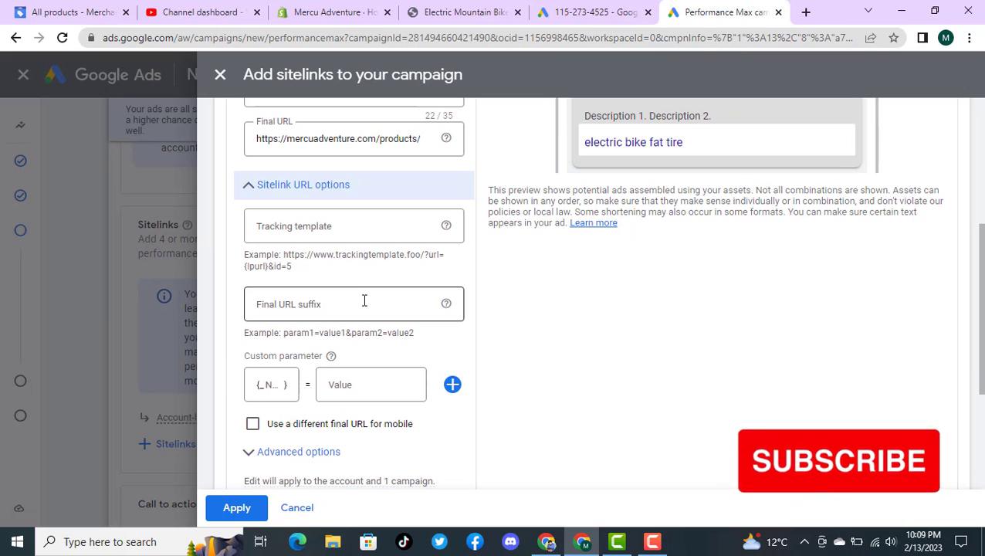
{"action": "left_click", "coordinate": [308, 455]}
{"action": "scroll", "coordinate": [342, 294], "scroll_direction": "down", "scroll_amount": 1}
{"action": "scroll", "coordinate": [342, 294], "scroll_direction": "down", "scroll_amount": 1}
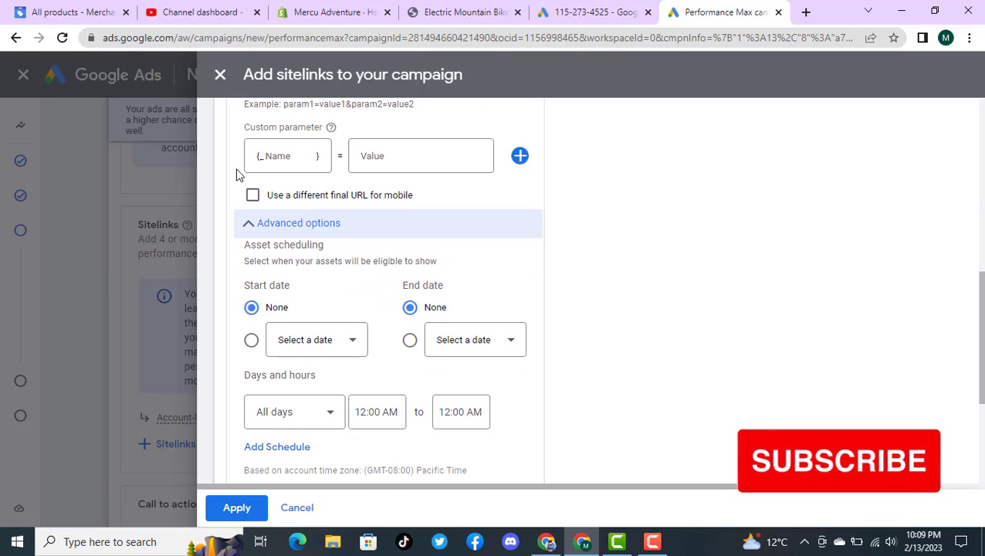
{"action": "scroll", "coordinate": [361, 220], "scroll_direction": "up", "scroll_amount": 4}
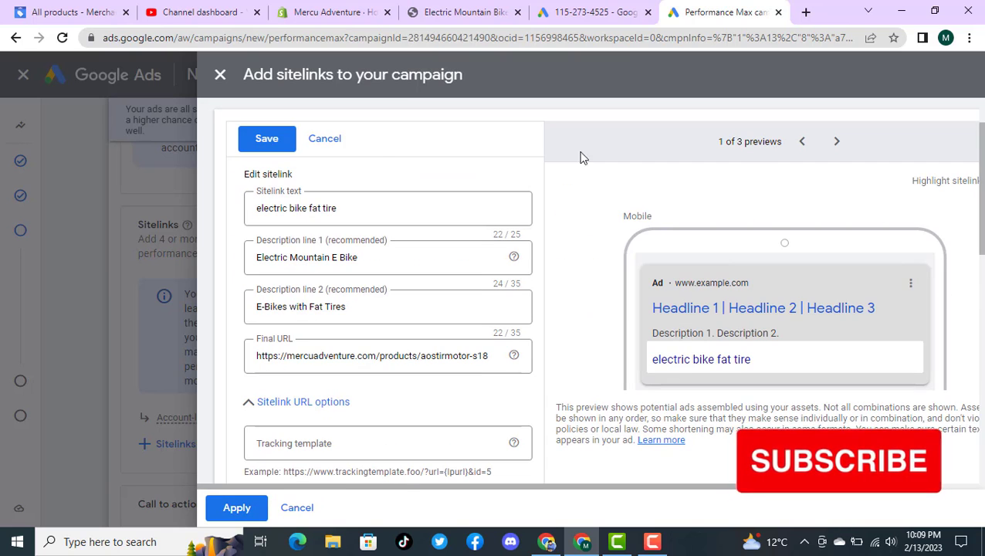
{"action": "left_click", "coordinate": [258, 146]}
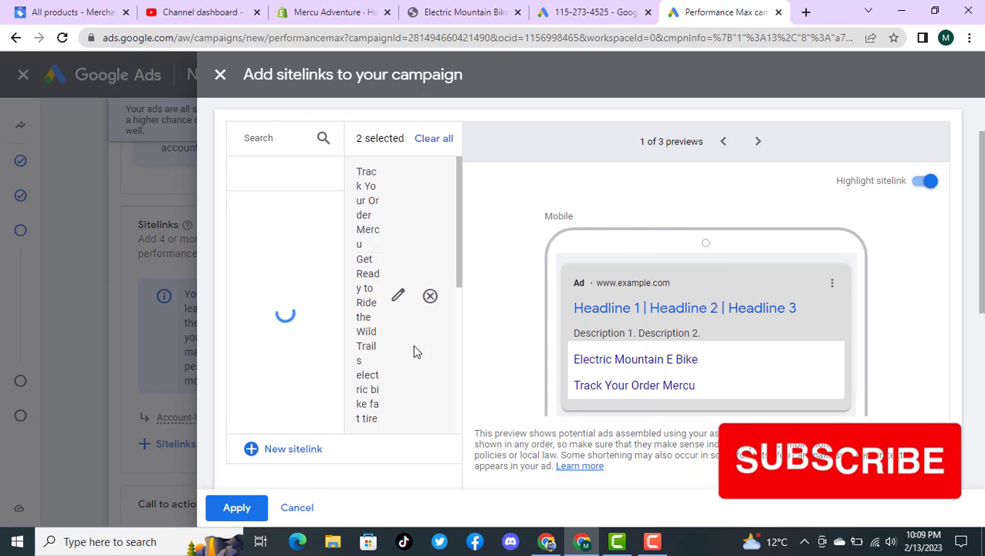
{"action": "scroll", "coordinate": [390, 315], "scroll_direction": "down", "scroll_amount": 5}
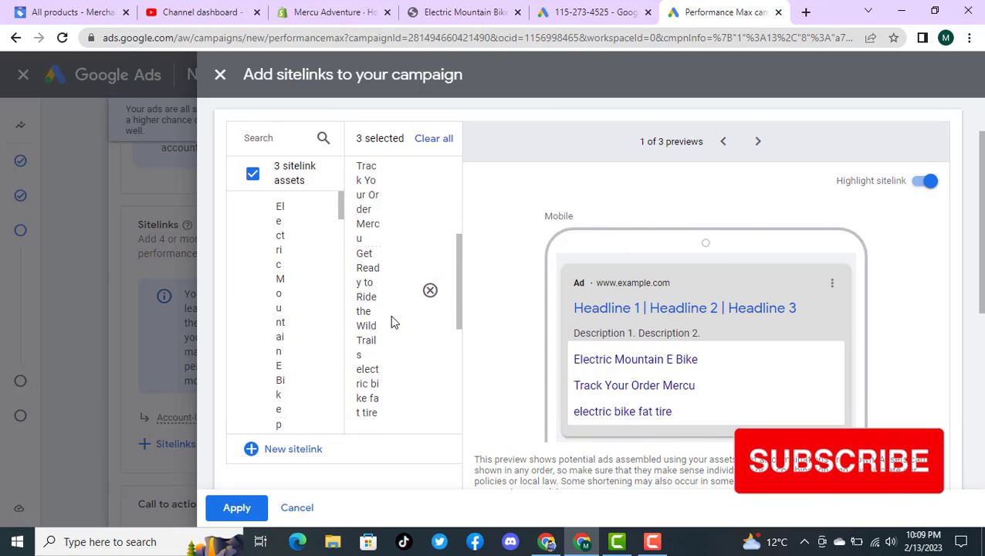
{"action": "mouse_move", "coordinate": [390, 315]}
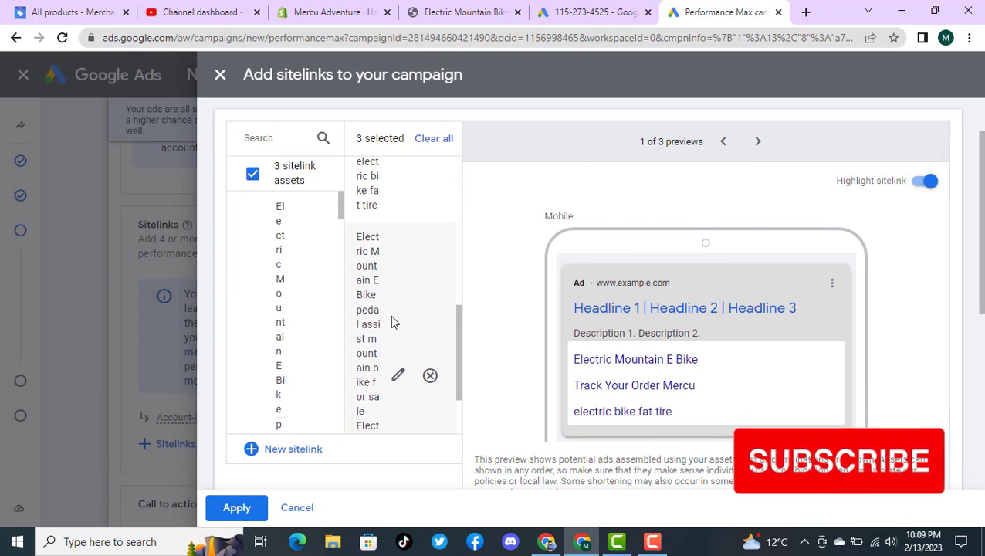
{"action": "left_click", "coordinate": [397, 375]}
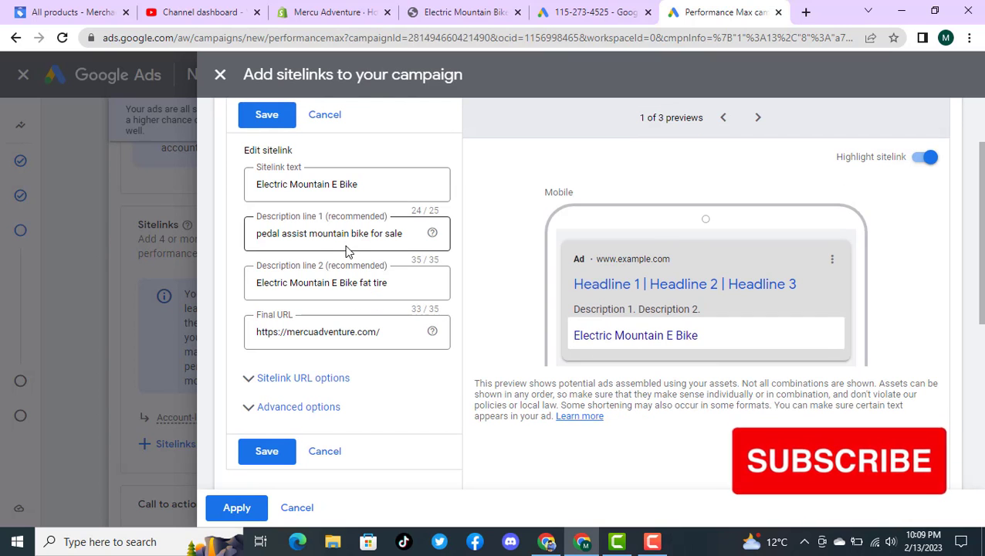
{"action": "scroll", "coordinate": [345, 283], "scroll_direction": "down", "scroll_amount": 2}
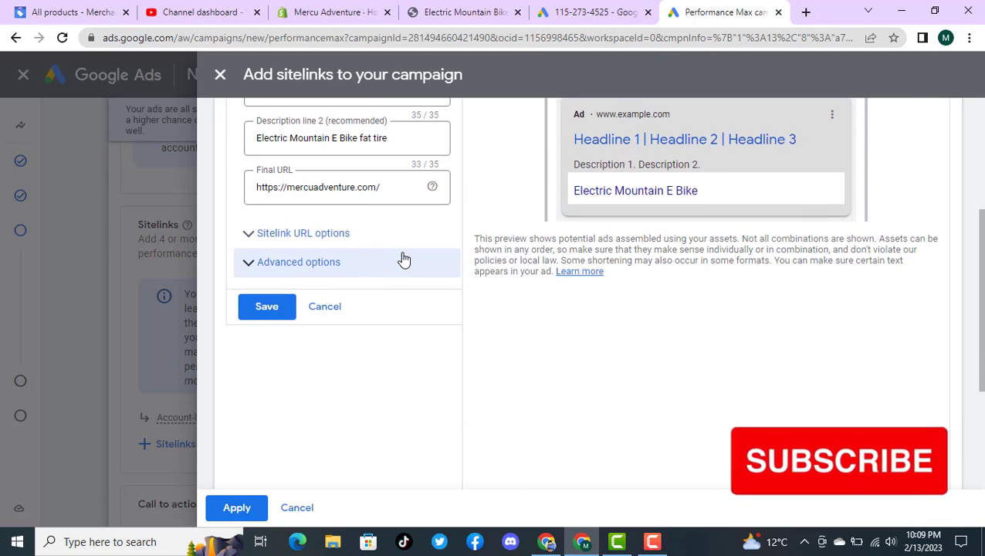
{"action": "scroll", "coordinate": [402, 259], "scroll_direction": "up", "scroll_amount": 2}
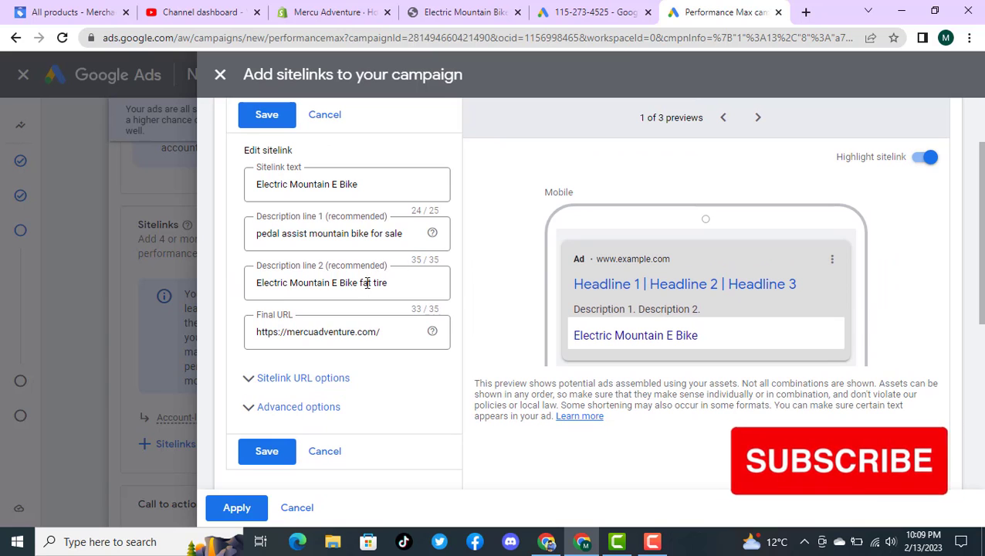
{"action": "triple_click", "coordinate": [367, 332]}
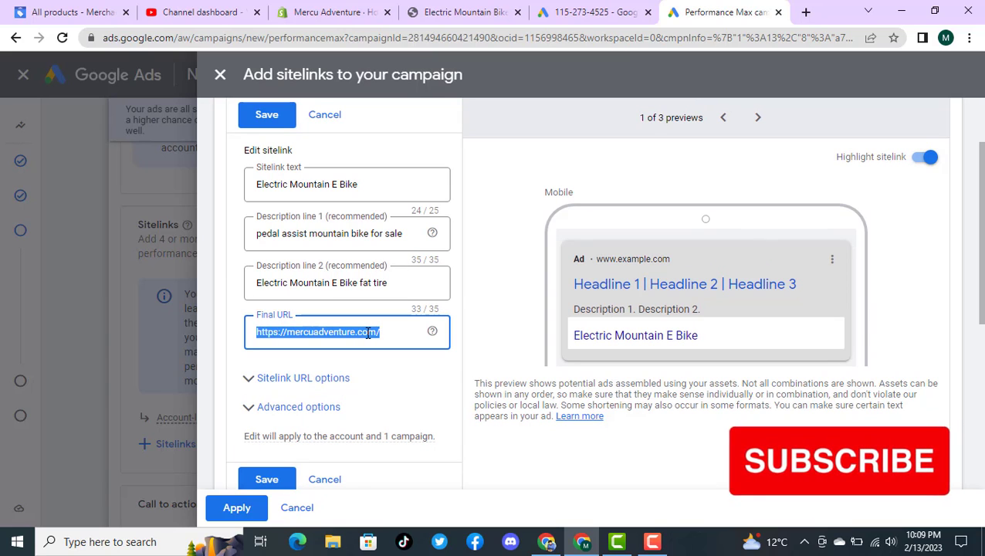
{"action": "key", "text": "super+v"}
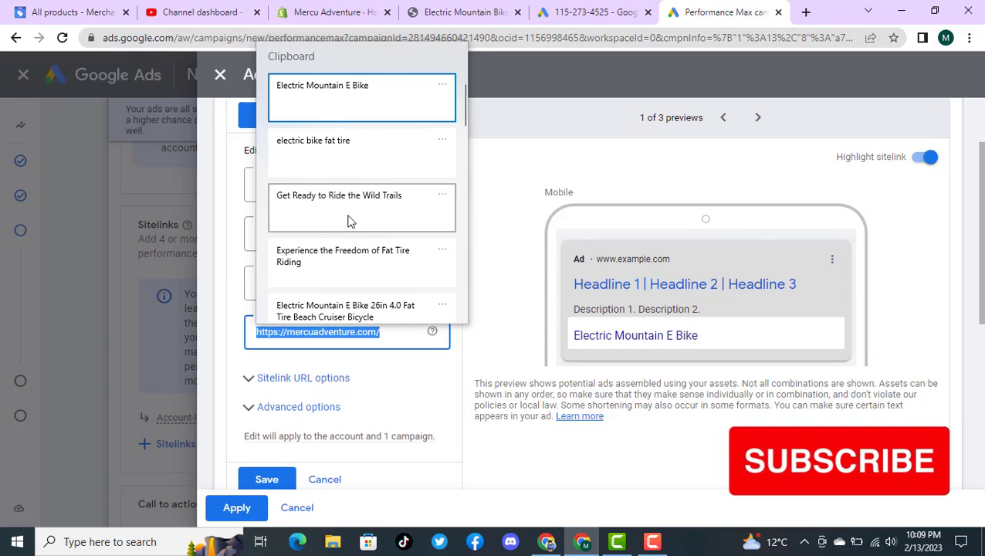
{"action": "scroll", "coordinate": [349, 222], "scroll_direction": "down", "scroll_amount": 1}
{"action": "scroll", "coordinate": [349, 221], "scroll_direction": "down", "scroll_amount": 6}
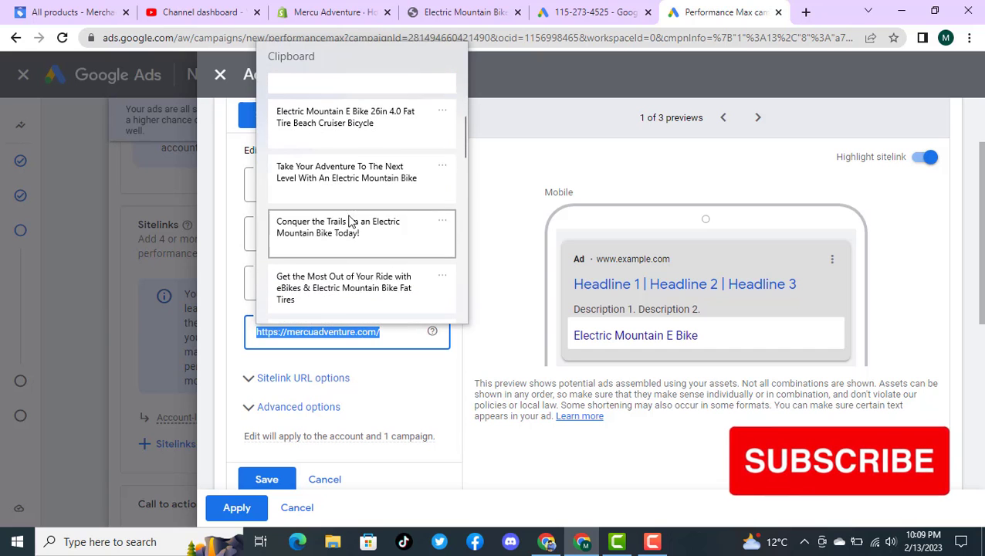
{"action": "scroll", "coordinate": [349, 221], "scroll_direction": "down", "scroll_amount": 4}
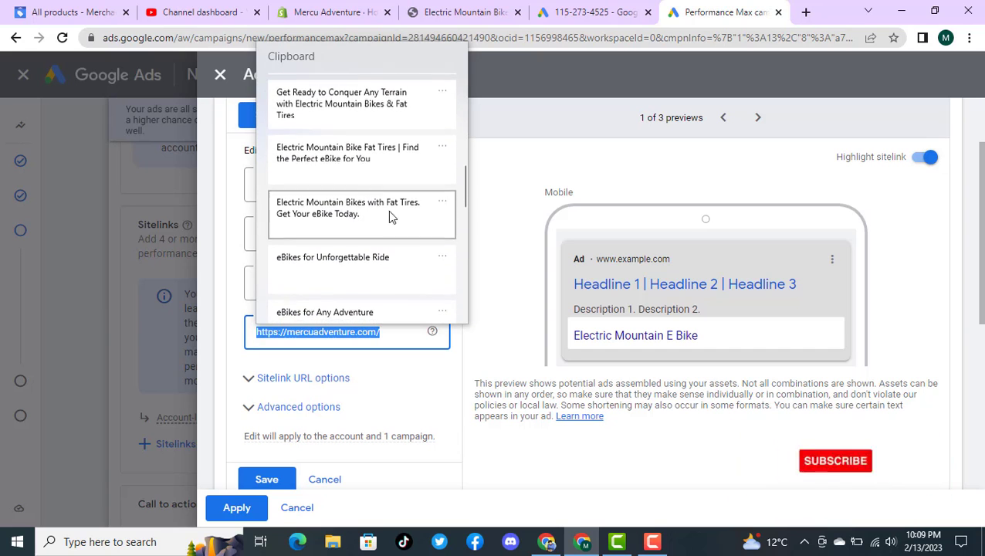
{"action": "left_click_drag", "start_coordinate": [466, 197], "coordinate": [463, 245]}
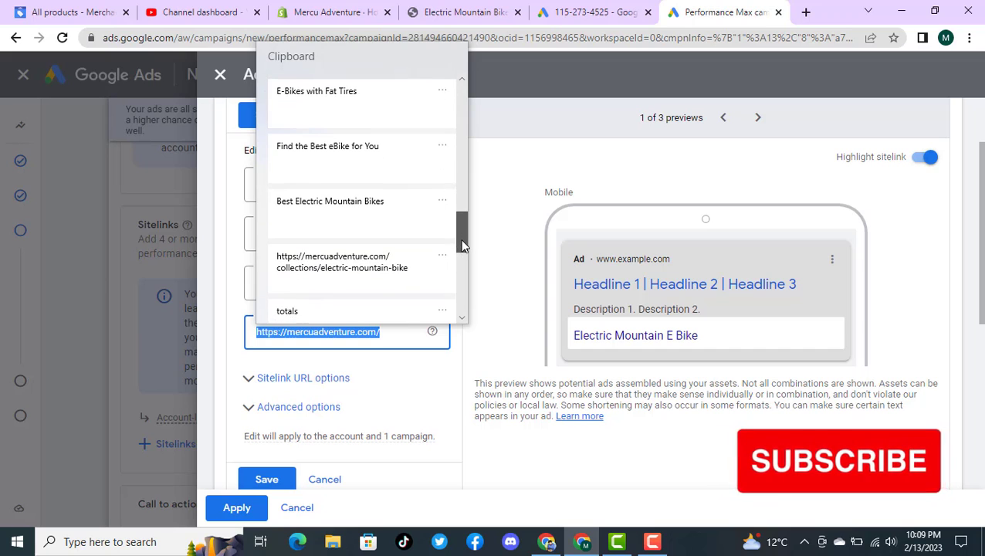
{"action": "left_click", "coordinate": [344, 263]}
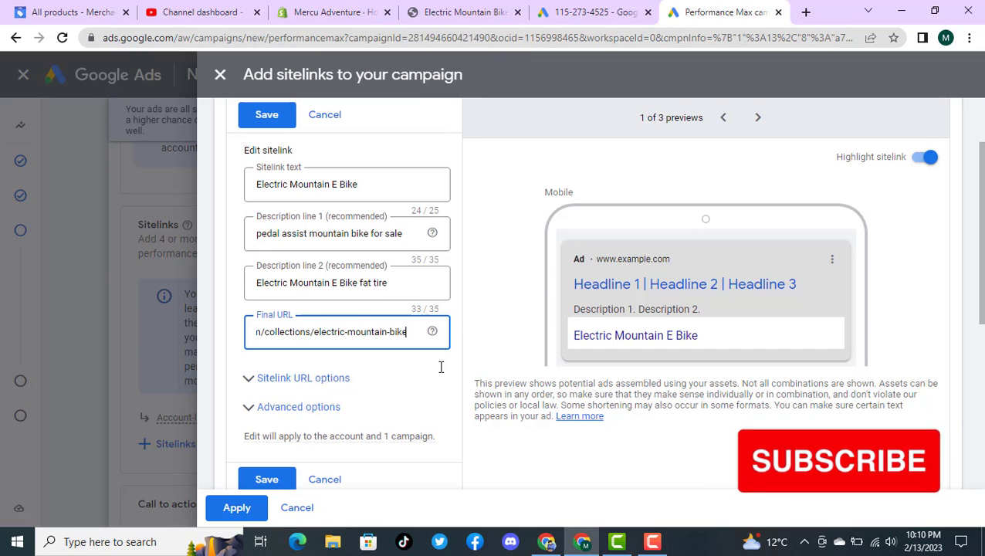
{"action": "left_click", "coordinate": [457, 323]}
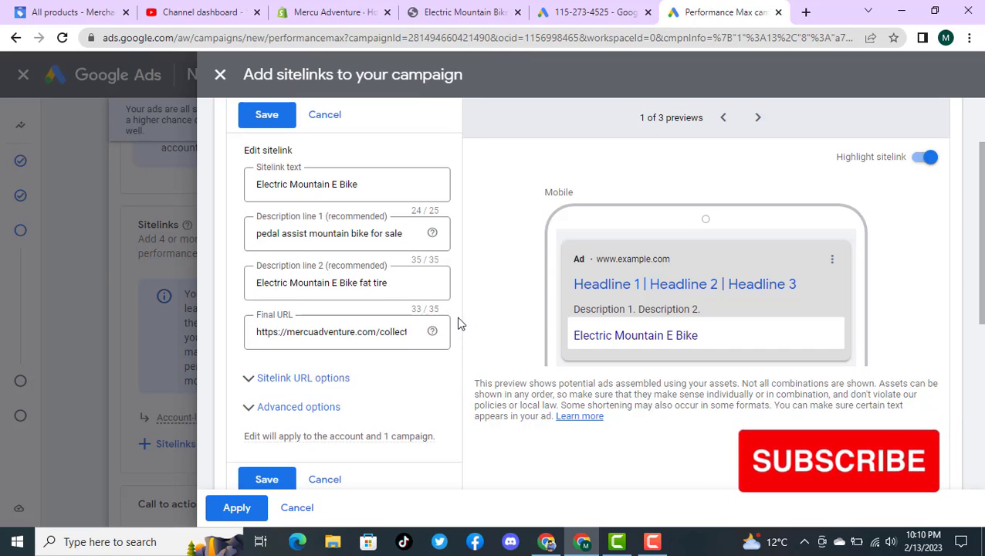
{"action": "left_click", "coordinate": [271, 479]}
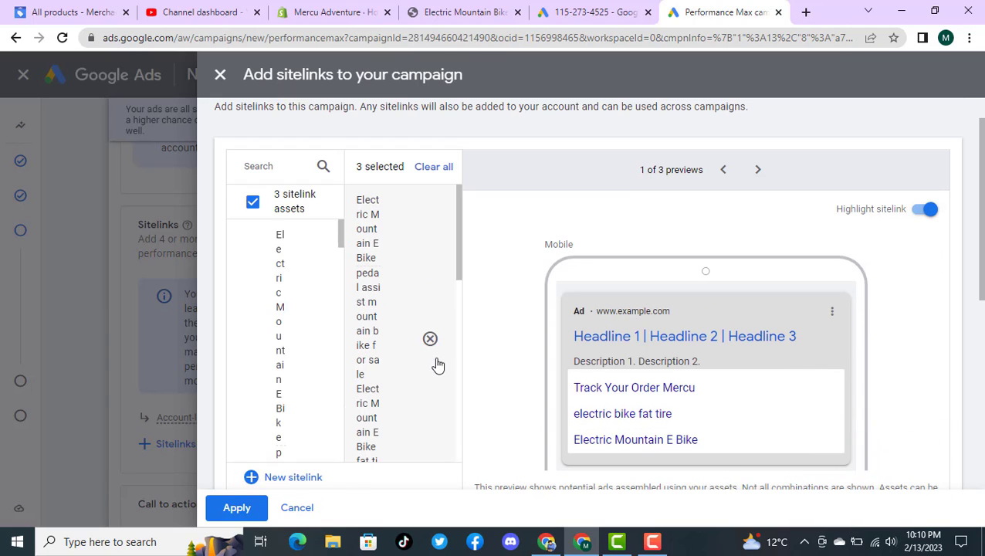
{"action": "left_click", "coordinate": [398, 336]}
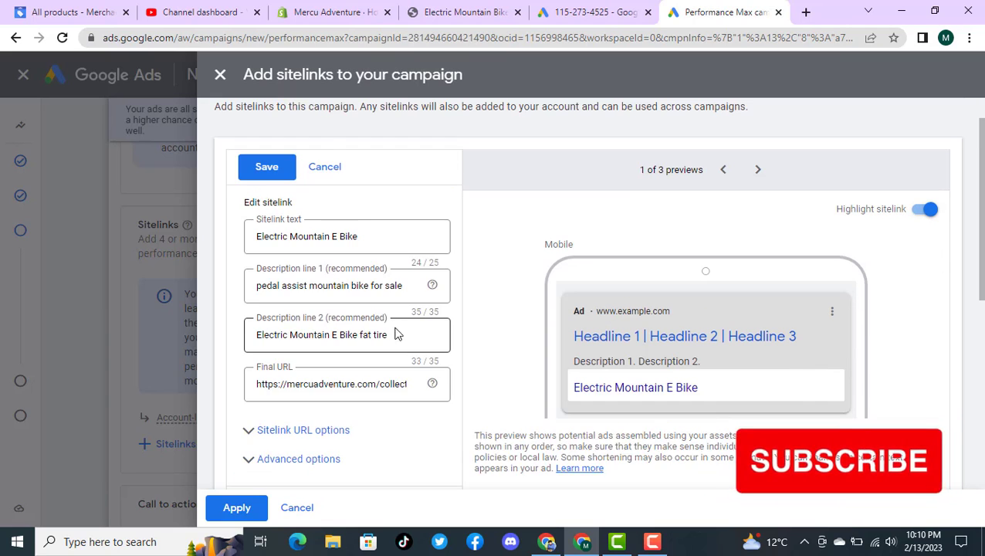
{"action": "left_click", "coordinate": [342, 384]}
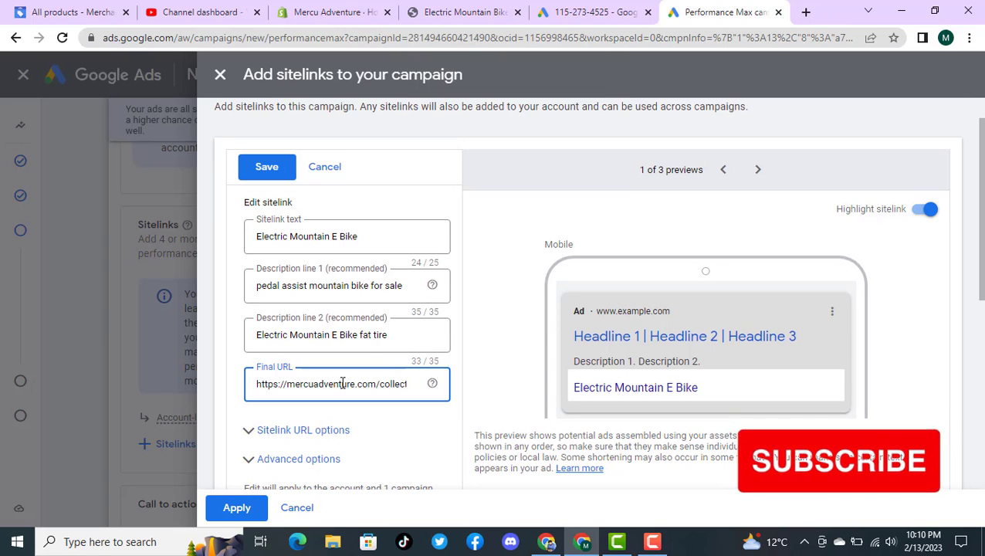
{"action": "triple_click", "coordinate": [342, 384]}
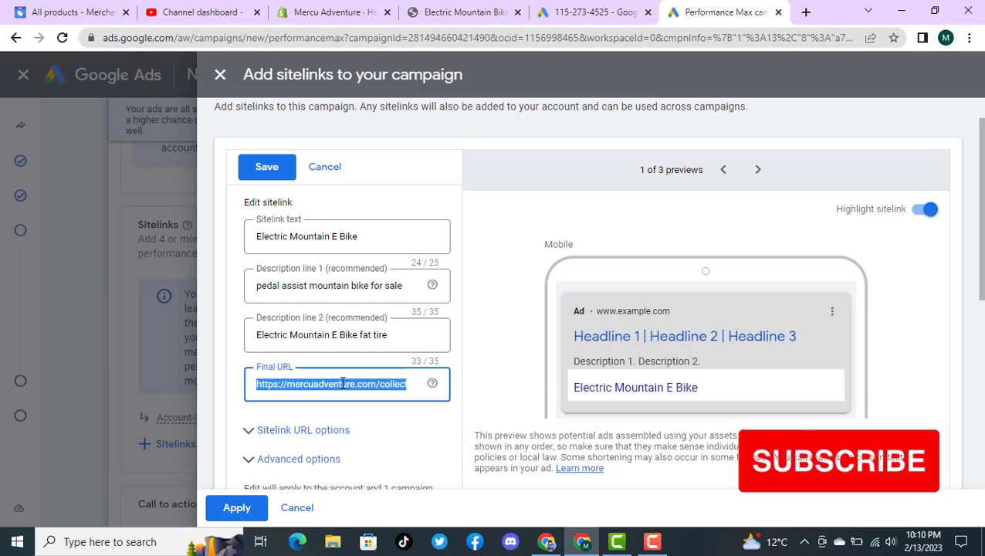
{"action": "key", "text": "super+v"}
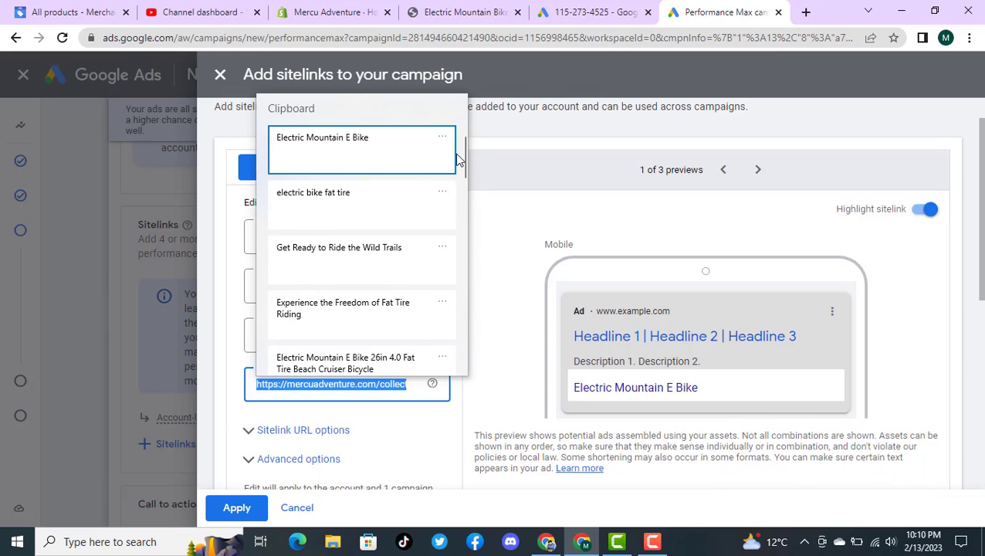
{"action": "left_click_drag", "start_coordinate": [461, 163], "coordinate": [485, 291]}
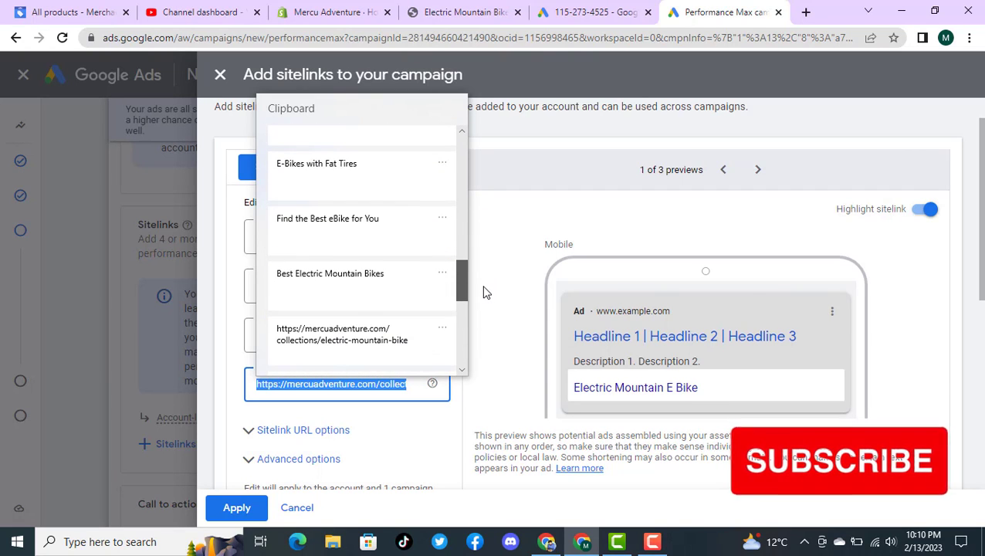
{"action": "left_click", "coordinate": [353, 351]}
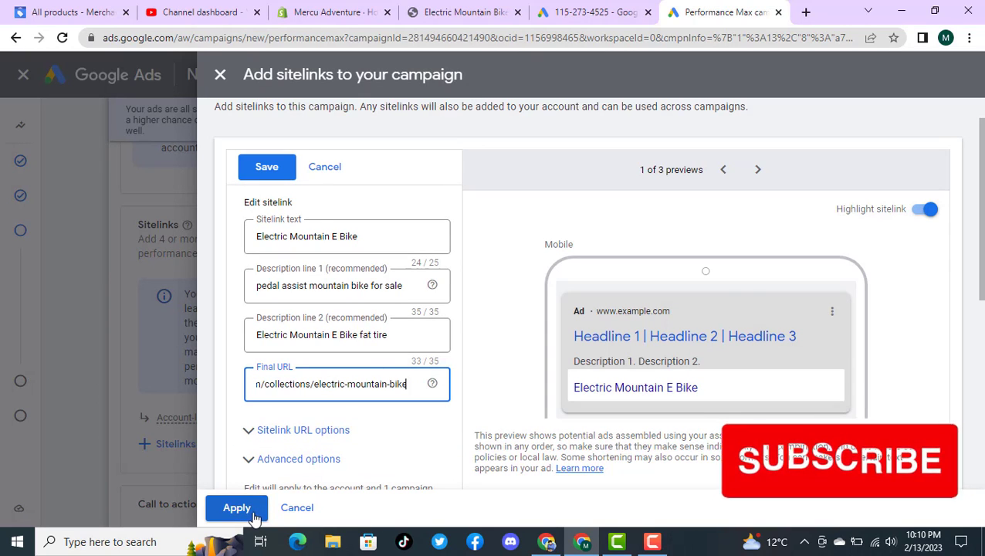
{"action": "left_click", "coordinate": [267, 169]}
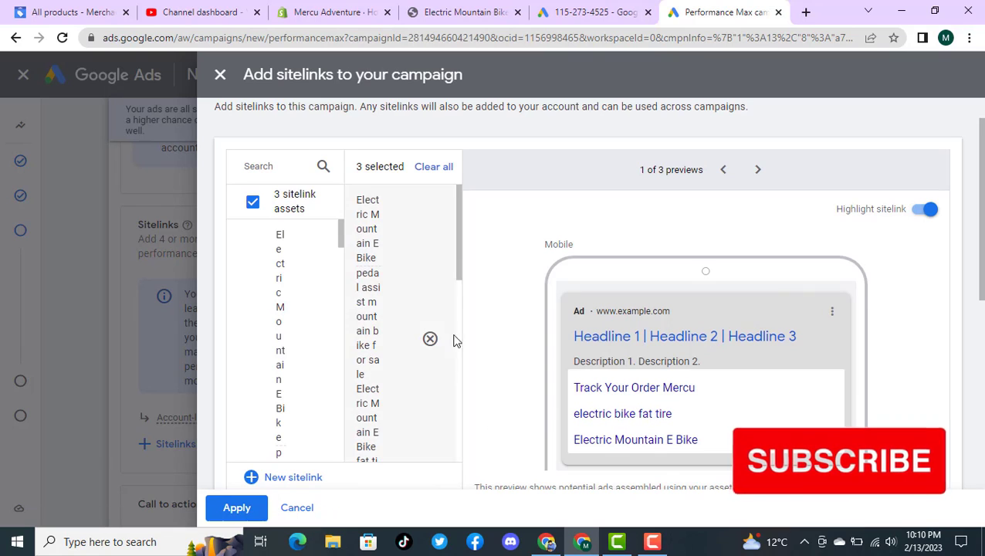
{"action": "left_click_drag", "start_coordinate": [457, 257], "coordinate": [447, 448]}
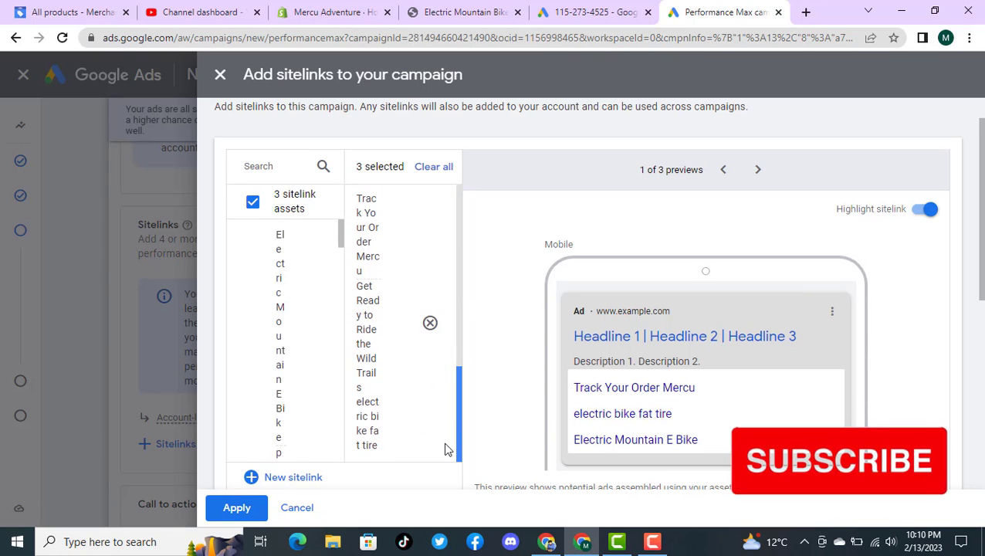
{"action": "left_click", "coordinate": [399, 341]}
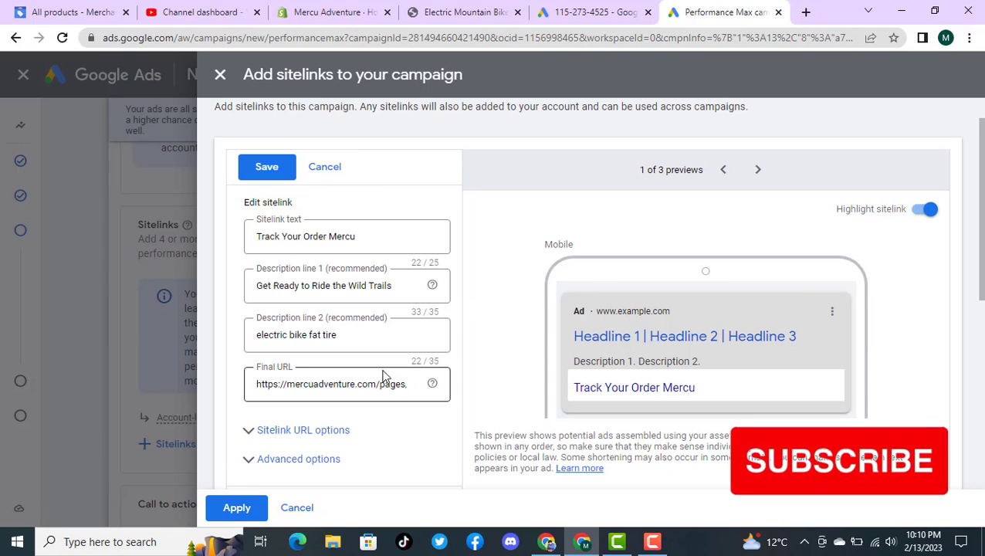
{"action": "left_click", "coordinate": [354, 384]}
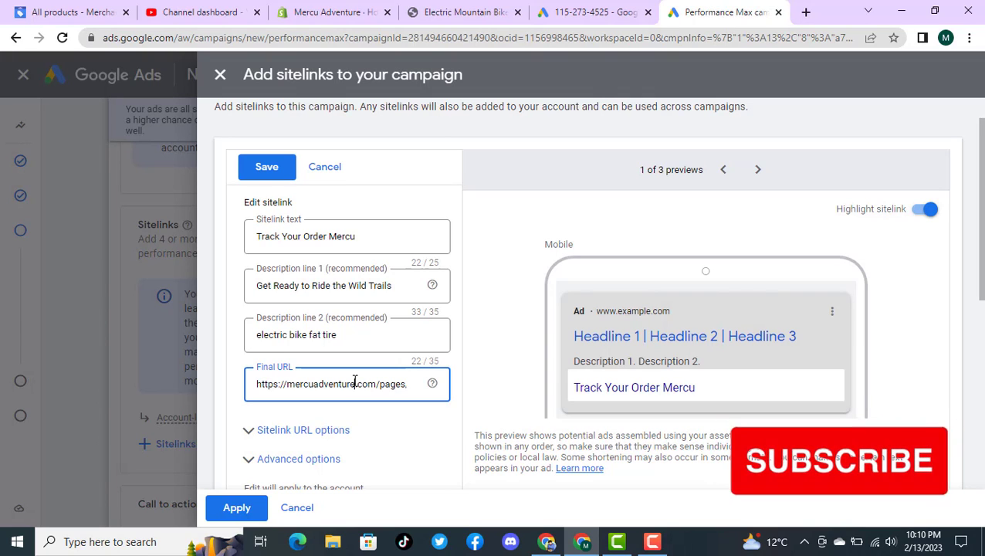
{"action": "key", "text": "ctrl+a"}
{"action": "key", "text": "super+v"}
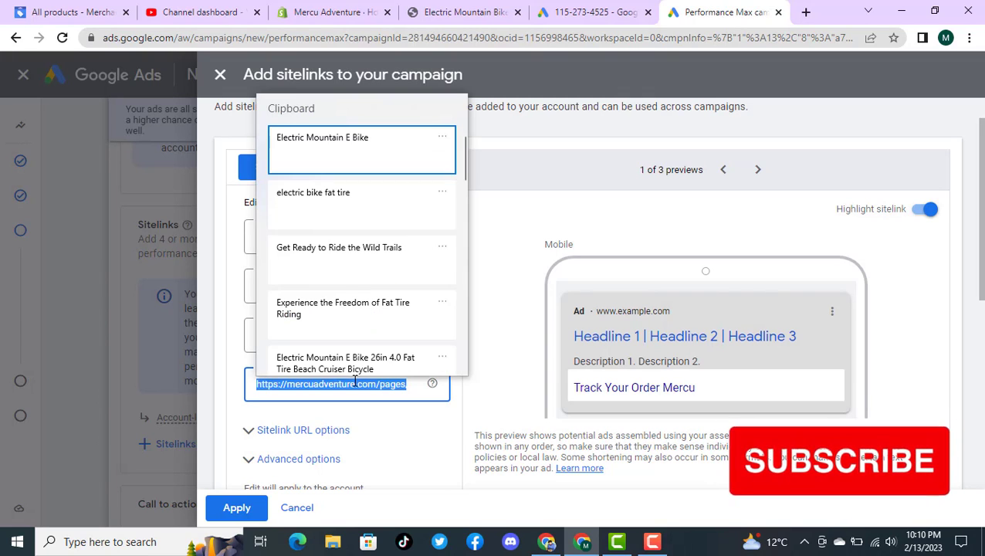
{"action": "left_click_drag", "start_coordinate": [466, 161], "coordinate": [469, 302]}
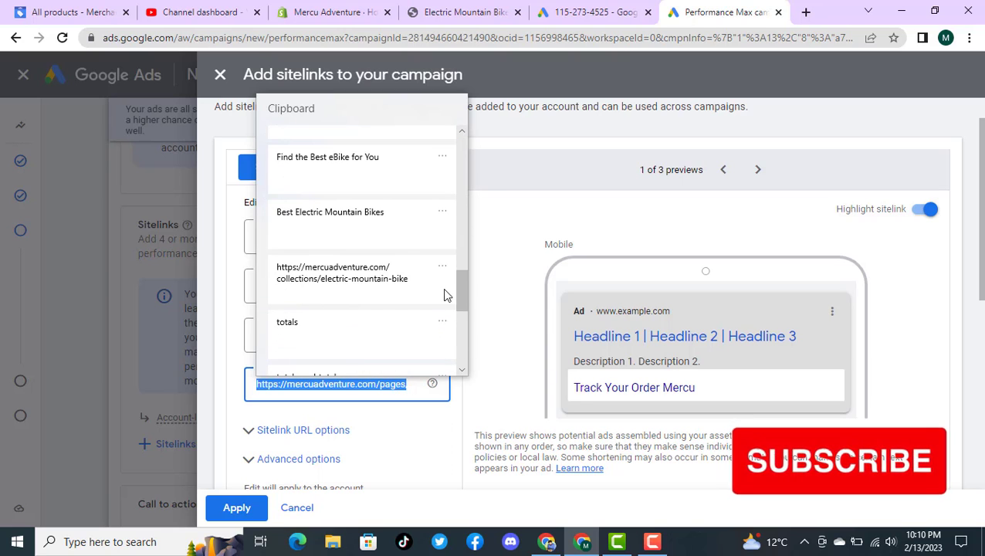
{"action": "left_click", "coordinate": [347, 280]}
{"action": "left_click", "coordinate": [266, 168]}
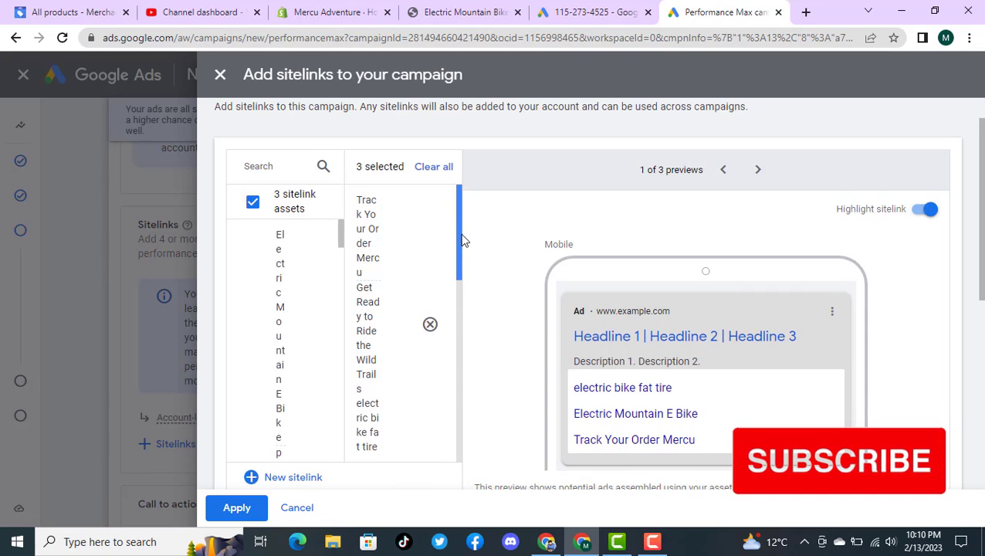
Step: Check the selected sitelinks and apply all three to the campaign
{"action": "left_click_drag", "start_coordinate": [462, 240], "coordinate": [458, 331]}
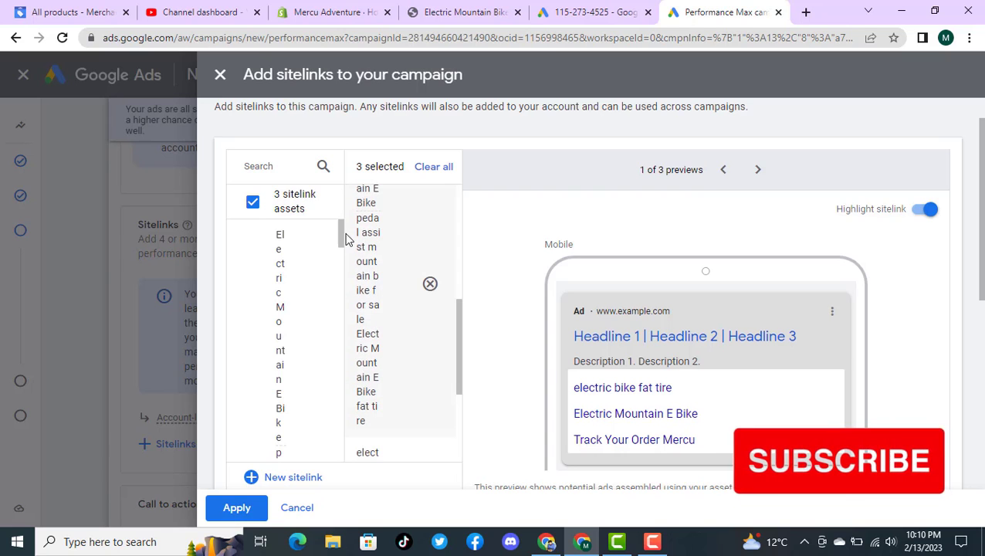
{"action": "left_click_drag", "start_coordinate": [344, 265], "coordinate": [342, 456]}
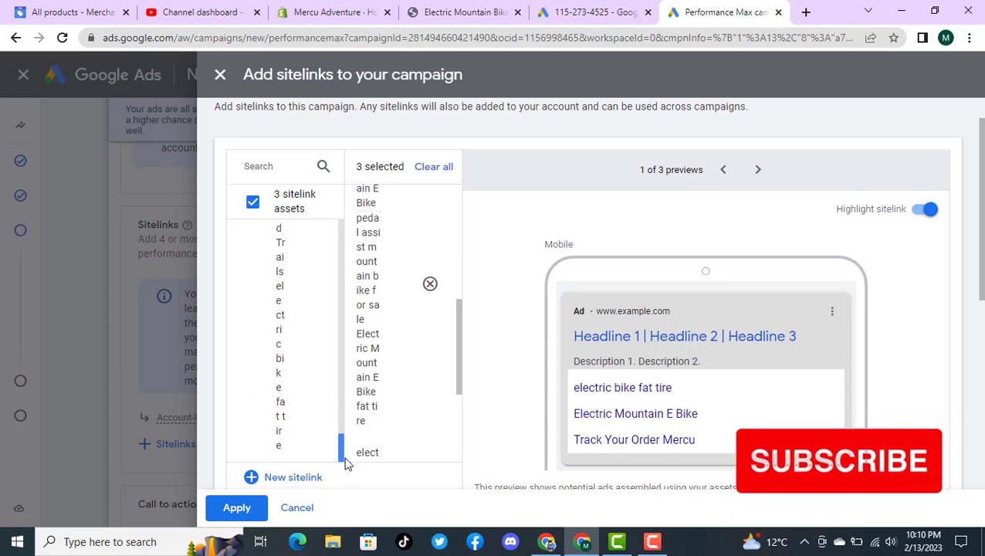
{"action": "scroll", "coordinate": [495, 227], "scroll_direction": "up", "scroll_amount": 1}
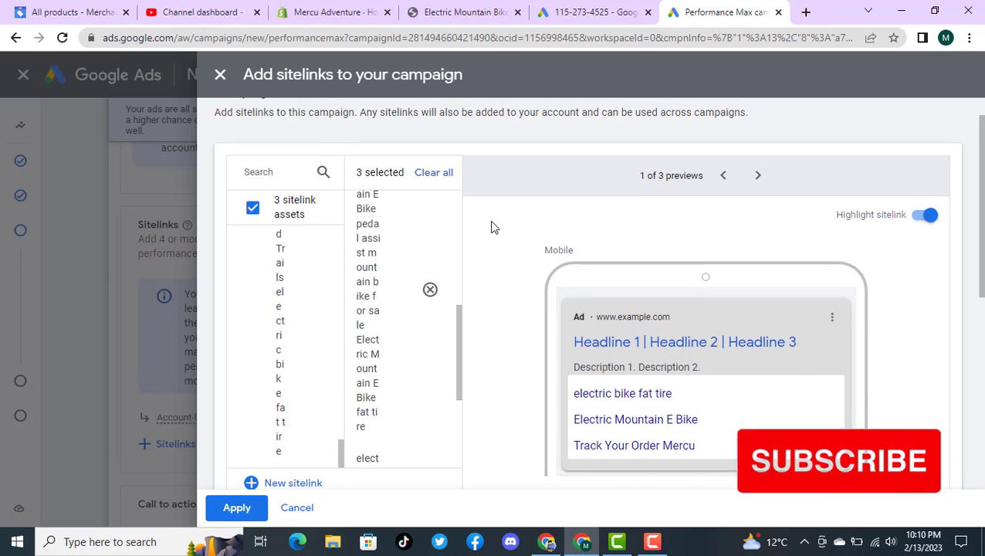
{"action": "left_click", "coordinate": [237, 507]}
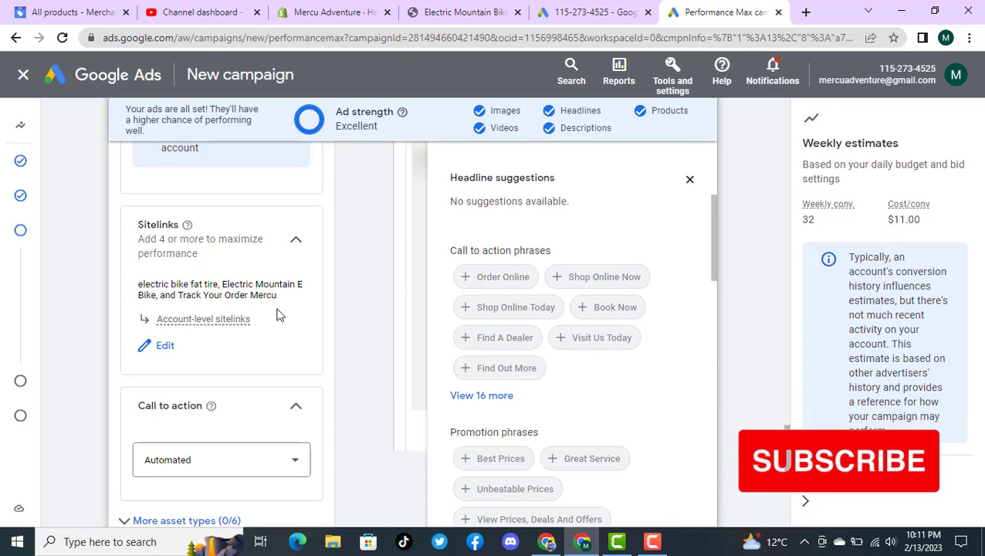
Step: Set the asset group's call to action to "Shop now"
{"action": "scroll", "coordinate": [280, 310], "scroll_direction": "down", "scroll_amount": 2}
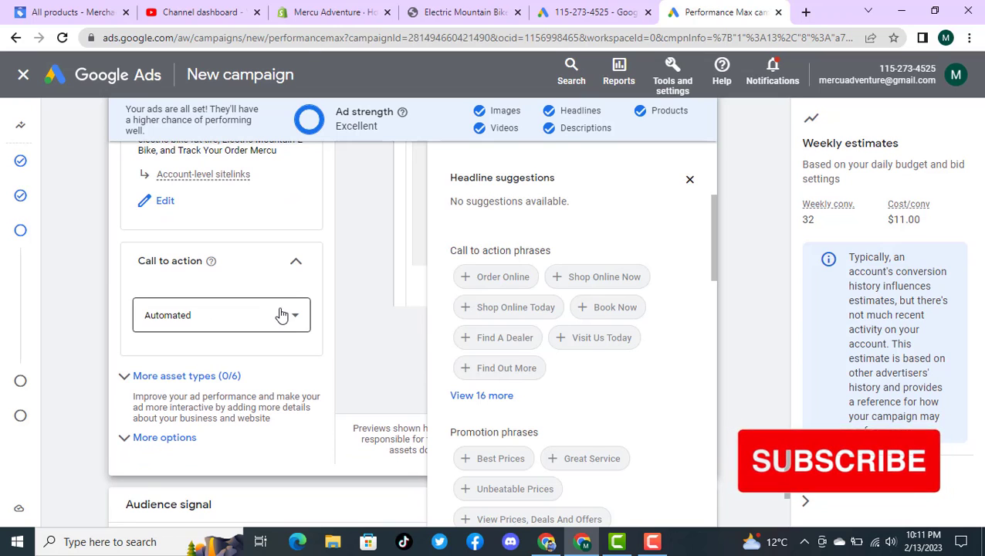
{"action": "left_click", "coordinate": [282, 315]}
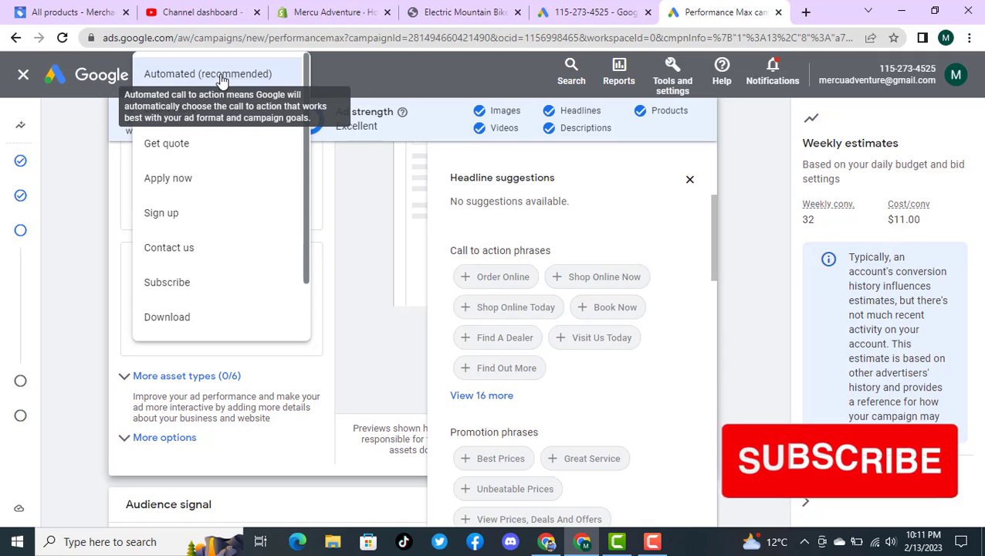
{"action": "left_click_drag", "start_coordinate": [302, 228], "coordinate": [295, 301]}
{"action": "left_click", "coordinate": [208, 315]}
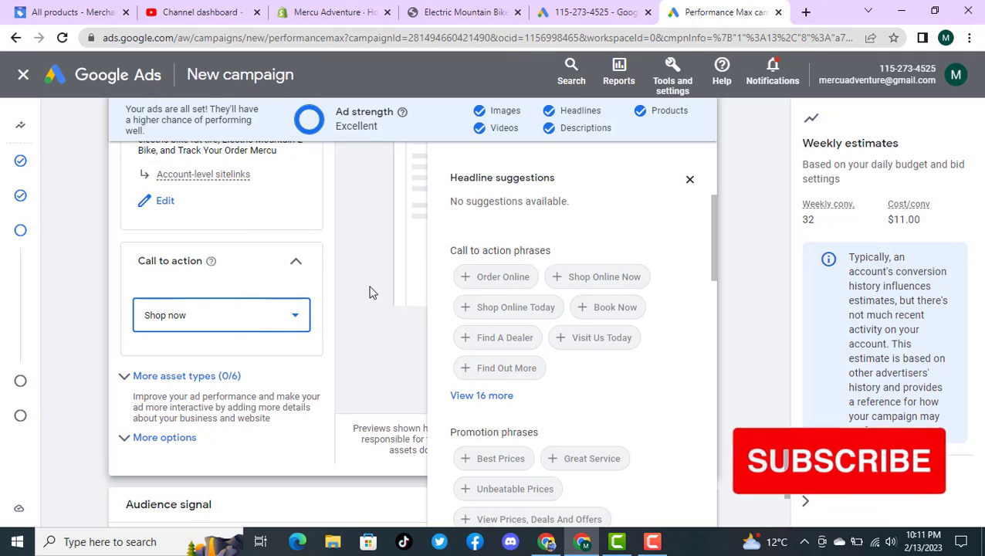
Step: Expand the additional asset types and review the promotions, prices, calls, structured snippets, lead forms and callouts sections
{"action": "scroll", "coordinate": [367, 293], "scroll_direction": "down", "scroll_amount": 5}
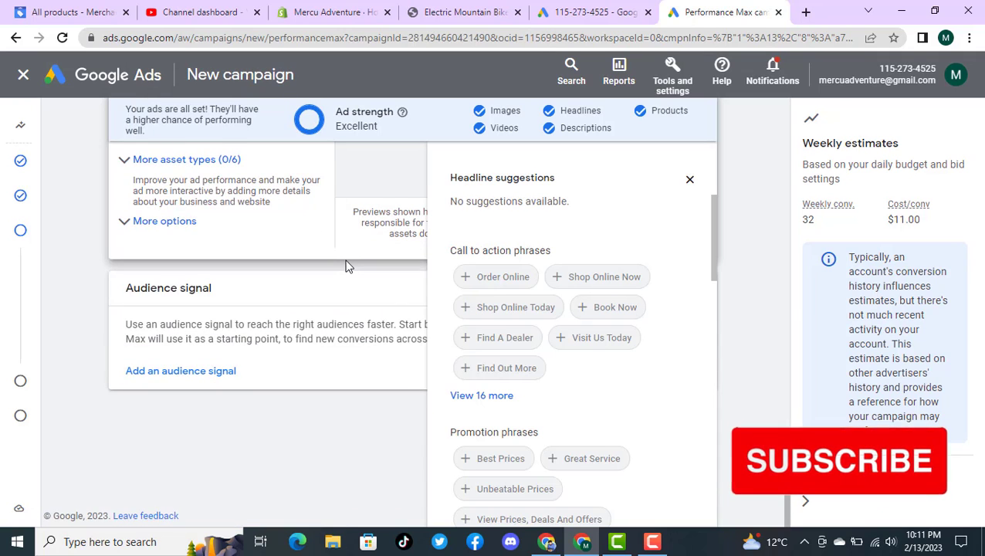
{"action": "scroll", "coordinate": [346, 266], "scroll_direction": "up", "scroll_amount": 2}
{"action": "left_click", "coordinate": [134, 232]}
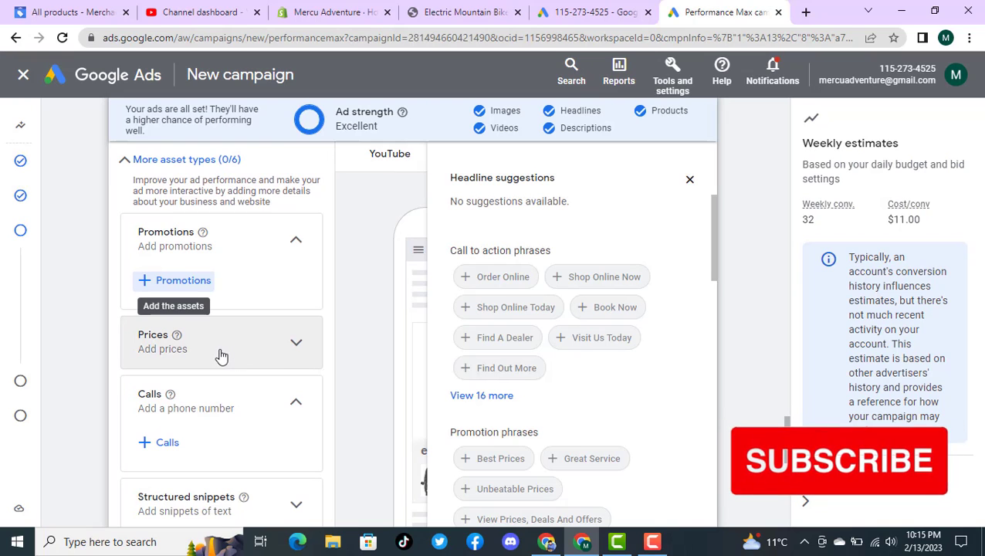
{"action": "left_click", "coordinate": [293, 347]}
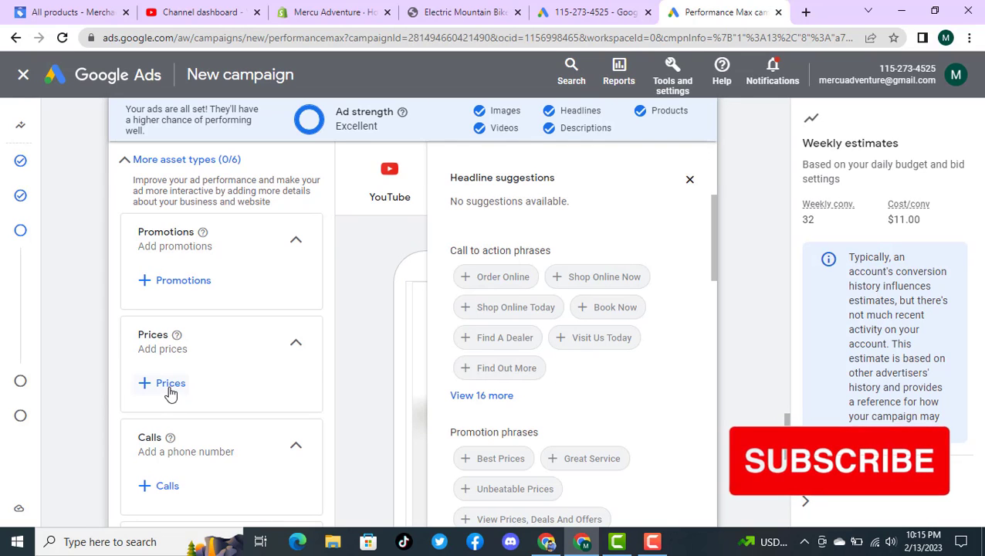
{"action": "left_click", "coordinate": [295, 348]}
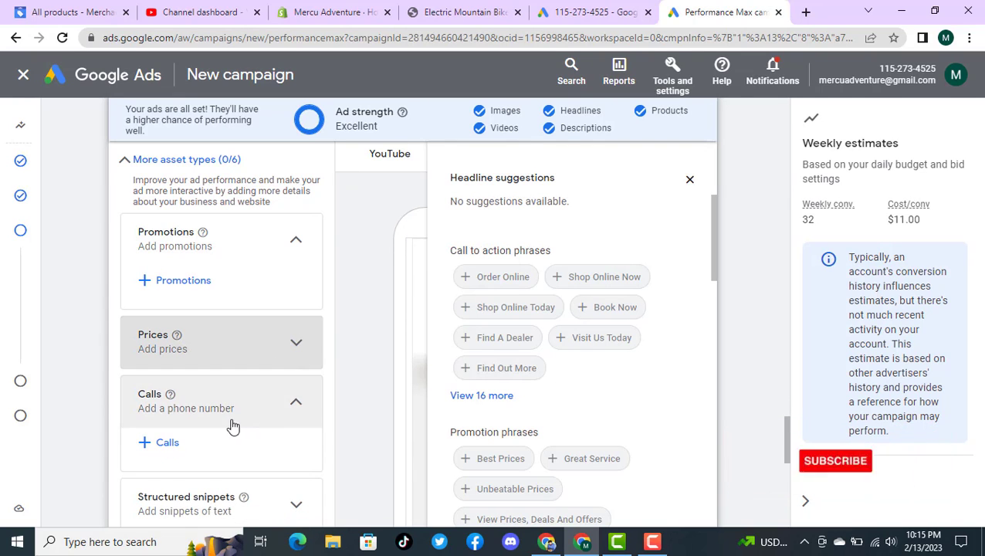
{"action": "scroll", "coordinate": [319, 384], "scroll_direction": "up", "scroll_amount": 5}
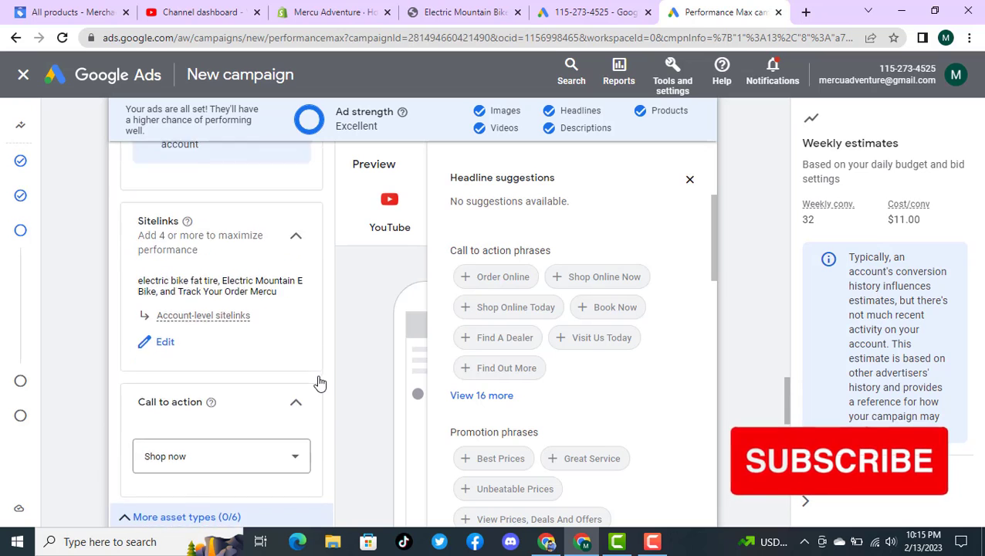
{"action": "scroll", "coordinate": [319, 383], "scroll_direction": "down", "scroll_amount": 4}
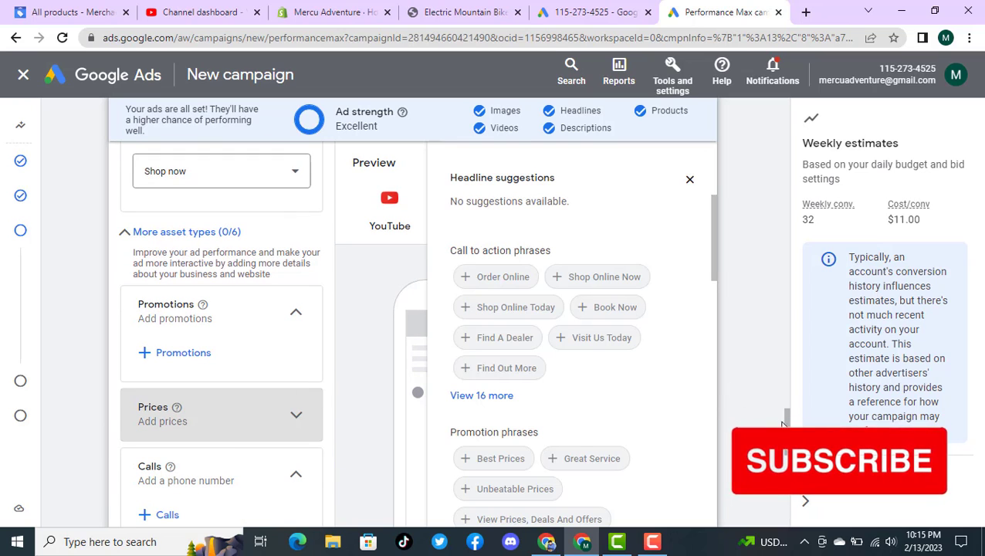
{"action": "scroll", "coordinate": [787, 420], "scroll_direction": "down", "scroll_amount": 3}
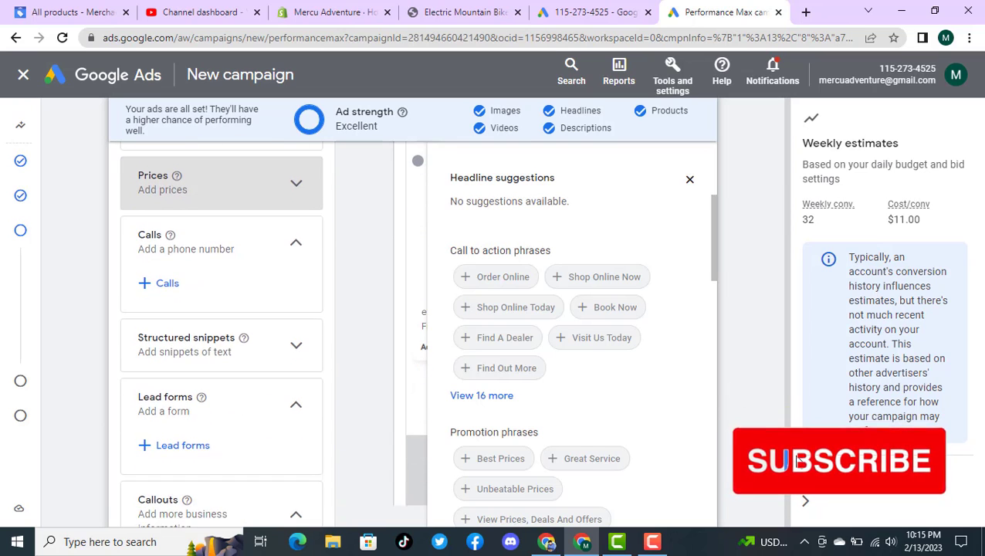
{"action": "scroll", "coordinate": [799, 461], "scroll_direction": "down", "scroll_amount": 1}
{"action": "scroll", "coordinate": [802, 463], "scroll_direction": "up", "scroll_amount": 1}
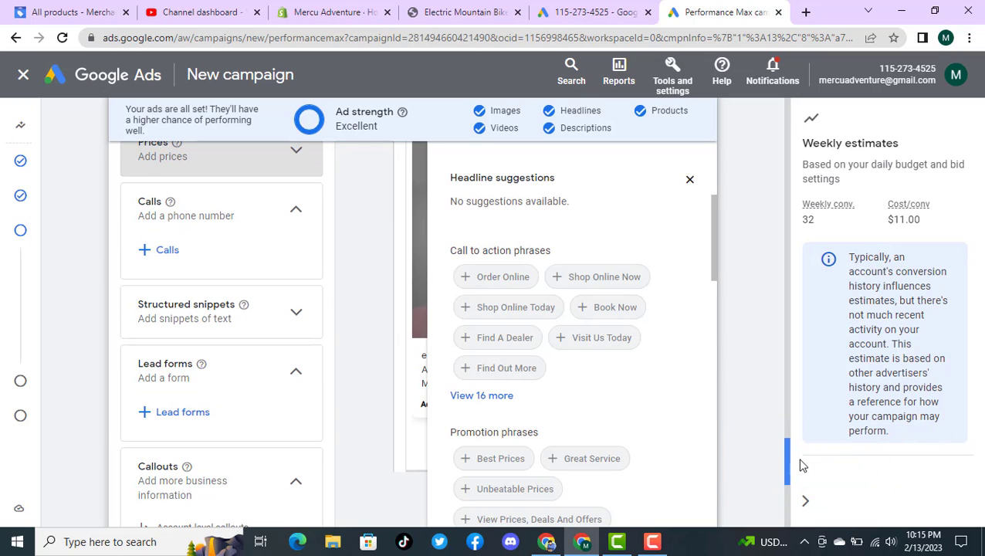
{"action": "scroll", "coordinate": [799, 461], "scroll_direction": "down", "scroll_amount": 2}
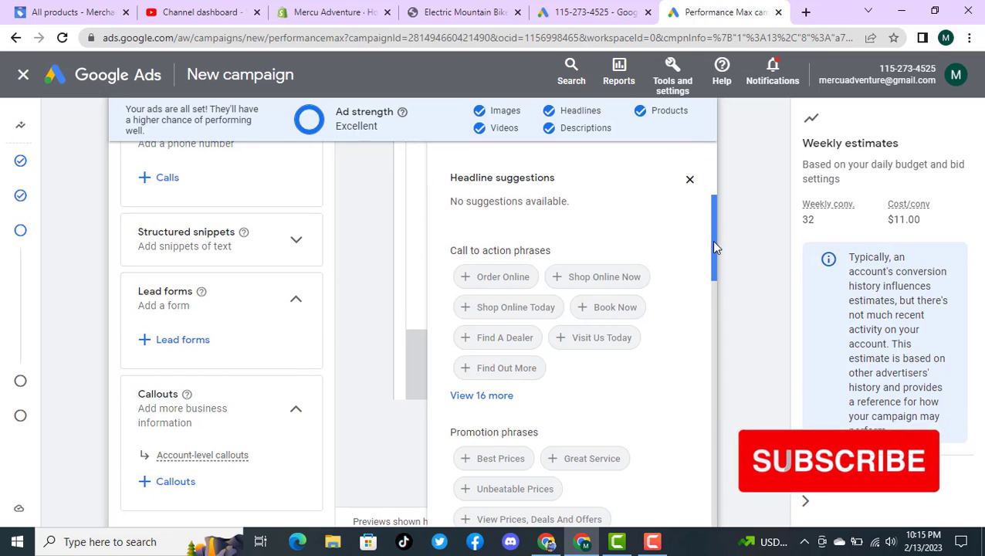
{"action": "scroll", "coordinate": [772, 421], "scroll_direction": "down", "scroll_amount": 4}
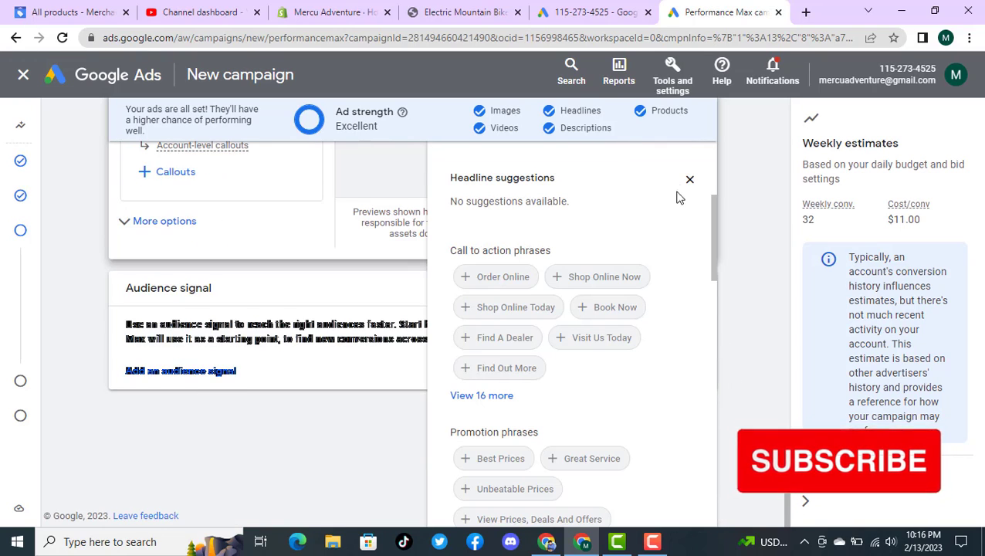
Step: Dismiss the headline suggestions and continue from the asset group to the campaign's Budget page without adding an audience signal
{"action": "left_click", "coordinate": [748, 299]}
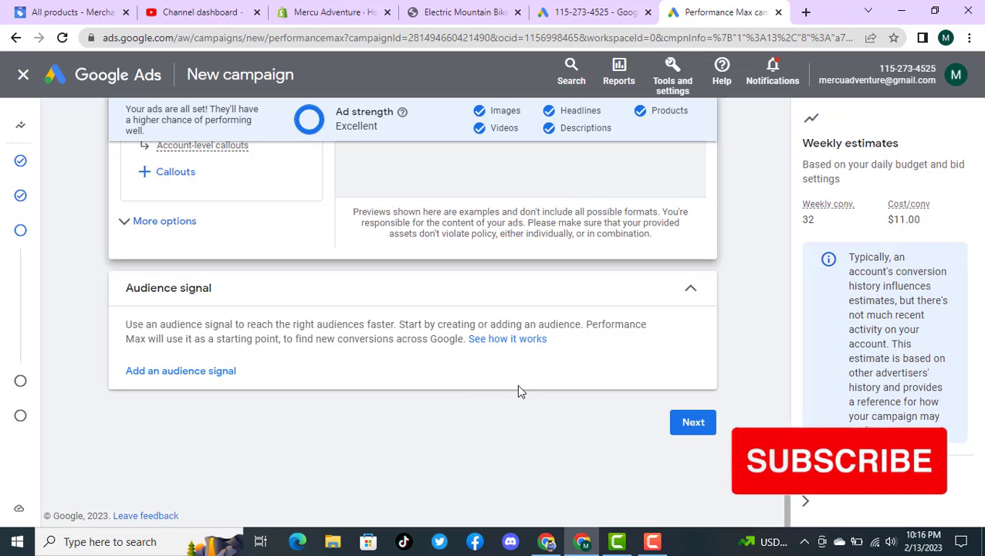
{"action": "left_click", "coordinate": [698, 434]}
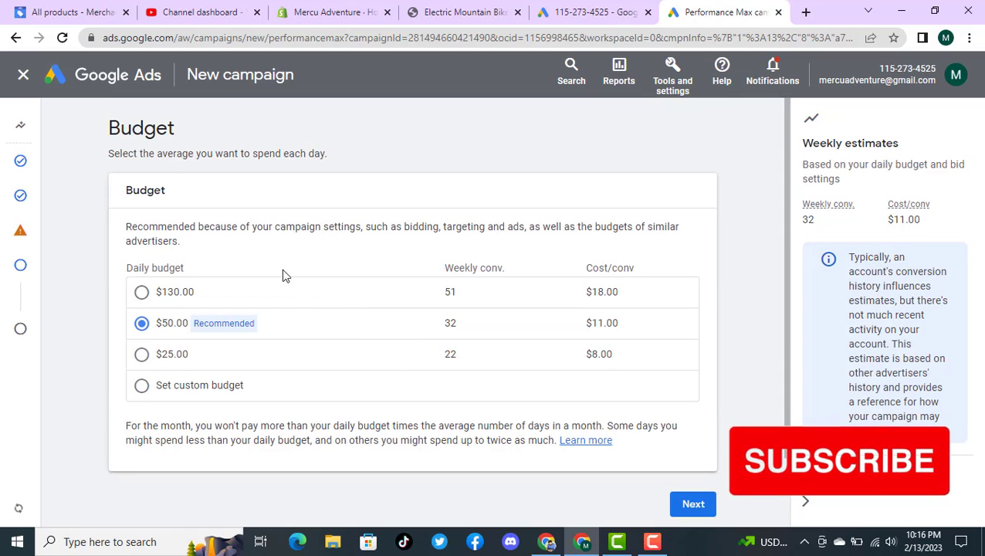
{"action": "mouse_move", "coordinate": [13, 214]}
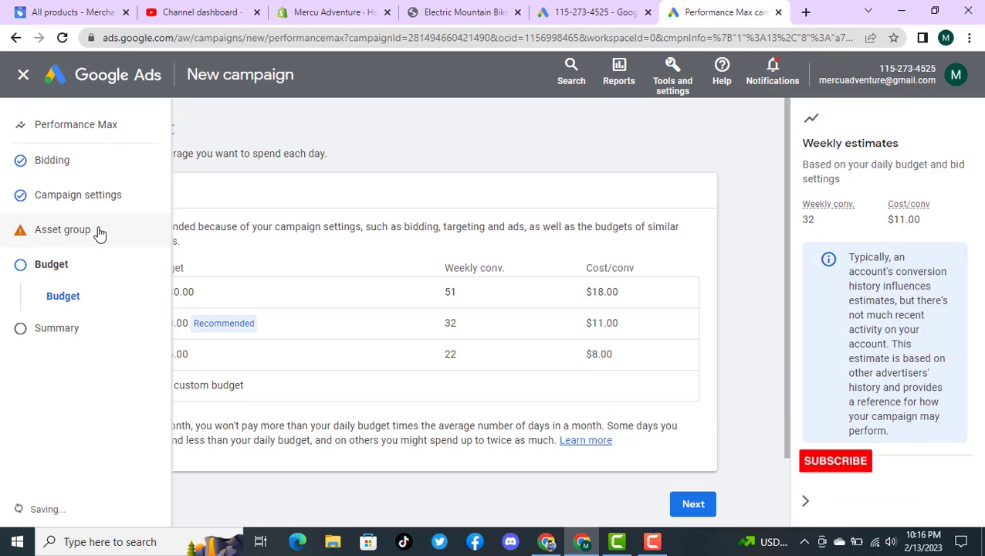
Step: Review the asset group's name, listing groups, assets and audience signal sections, and return to the Budget page
{"action": "left_click", "coordinate": [62, 229]}
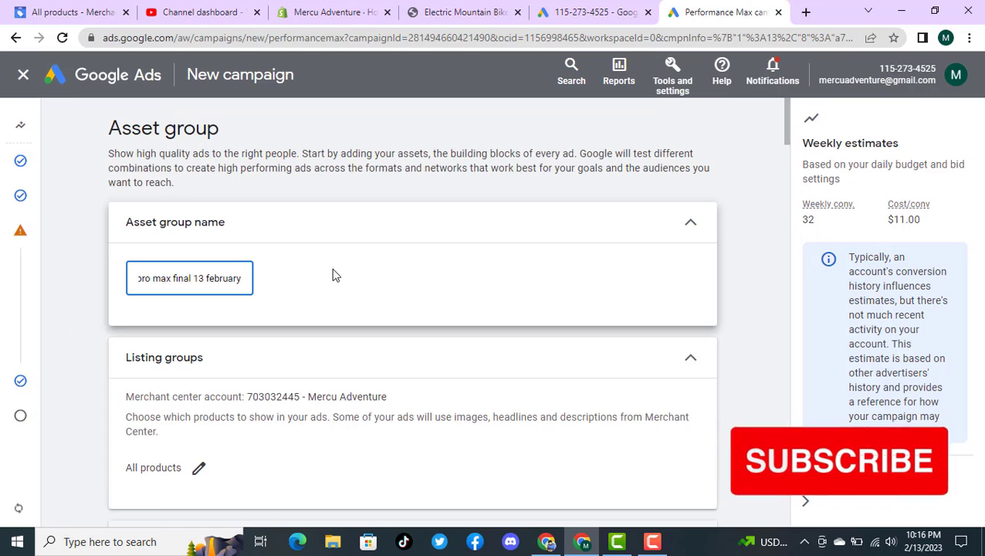
{"action": "scroll", "coordinate": [368, 301], "scroll_direction": "down", "scroll_amount": 2}
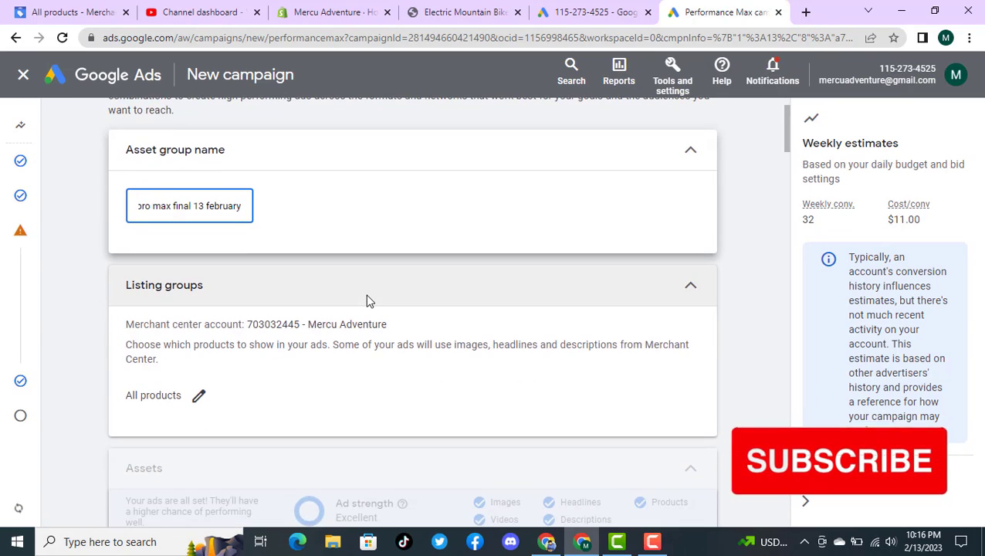
{"action": "scroll", "coordinate": [367, 301], "scroll_direction": "up", "scroll_amount": 1}
{"action": "scroll", "coordinate": [367, 300], "scroll_direction": "down", "scroll_amount": 2}
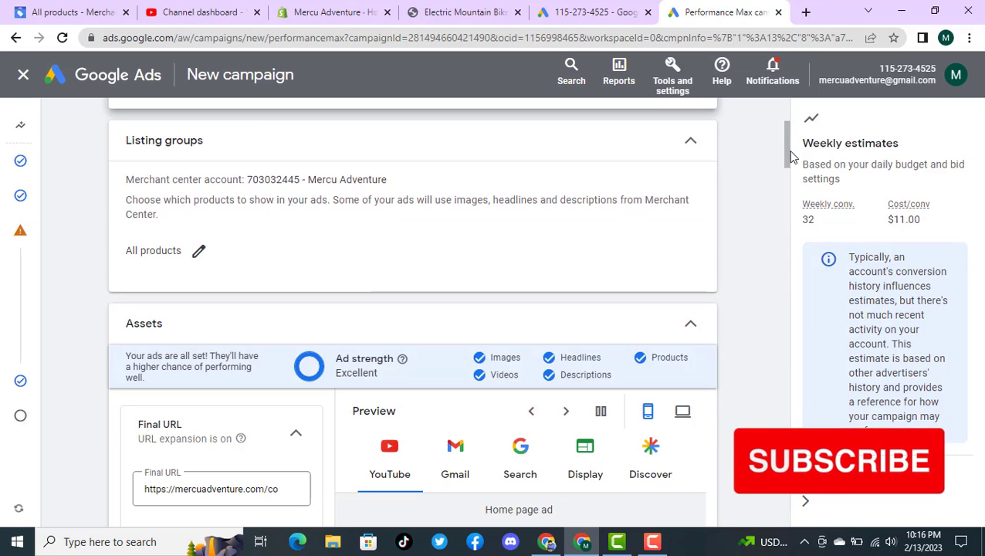
{"action": "left_click_drag", "start_coordinate": [795, 165], "coordinate": [772, 519]}
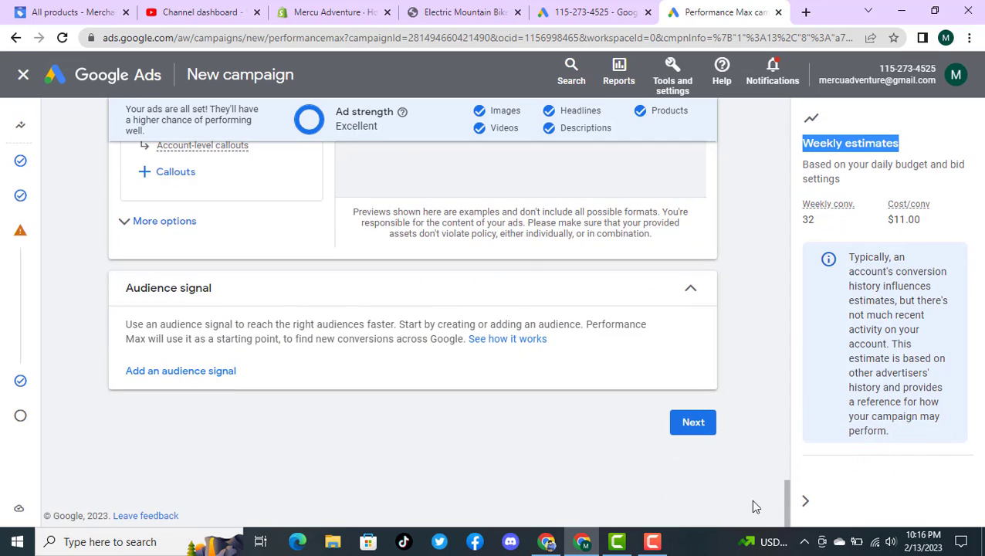
{"action": "left_click", "coordinate": [704, 428]}
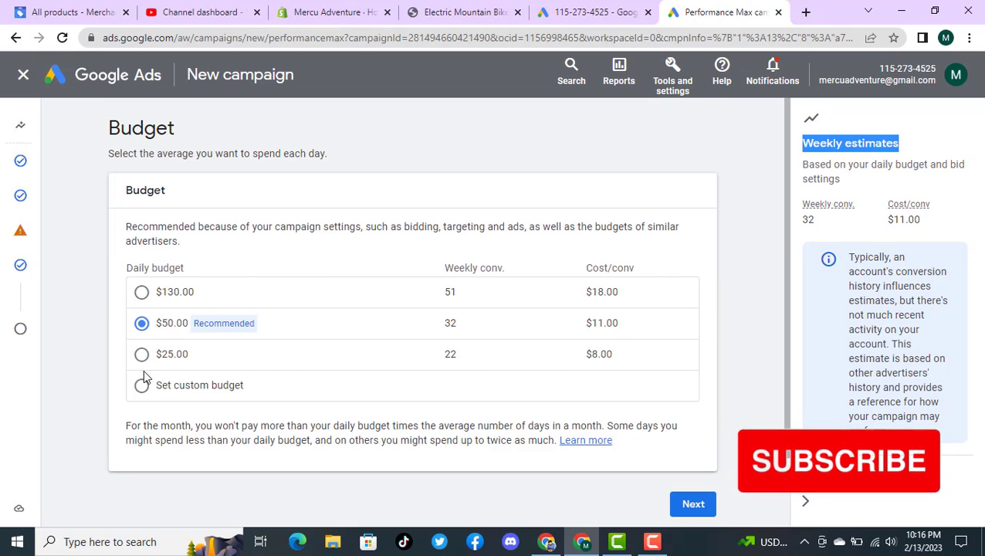
Step: Set the daily budget to the recommended $50.00 and continue to the campaign summary
{"action": "left_click", "coordinate": [142, 294]}
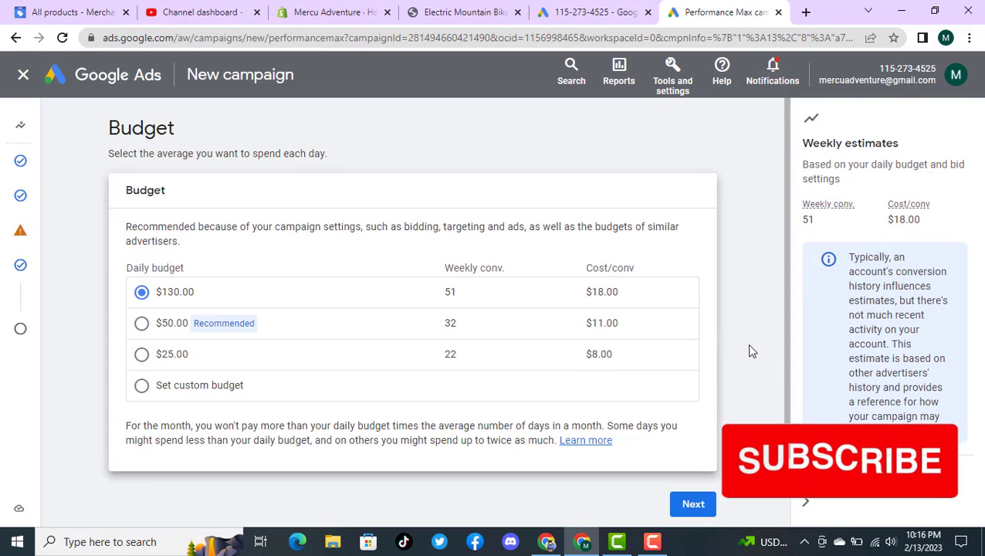
{"action": "left_click", "coordinate": [141, 325]}
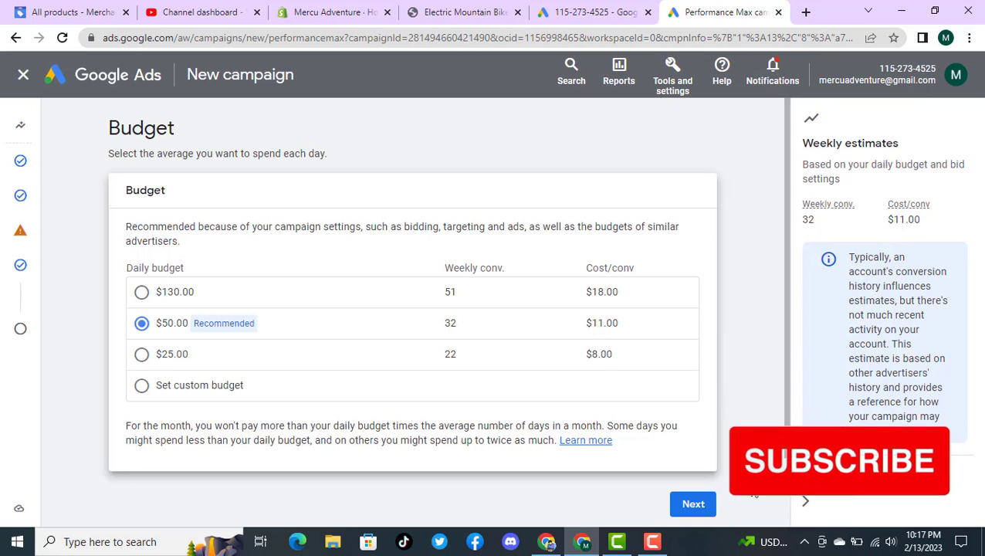
{"action": "left_click", "coordinate": [693, 504]}
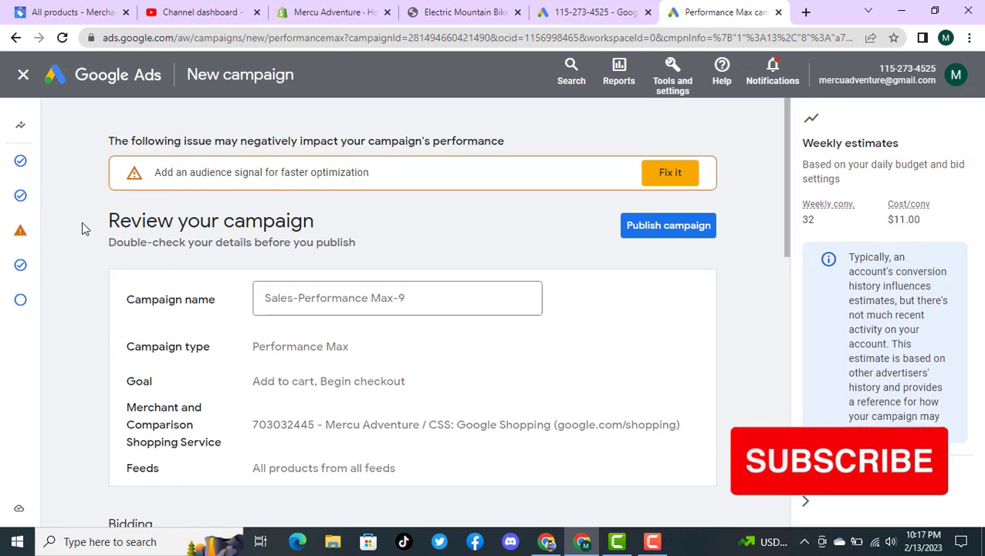
Step: Return to the asset group and add the saved audience "Electric Mountain E Bike" as its audience signal
{"action": "left_click", "coordinate": [20, 242]}
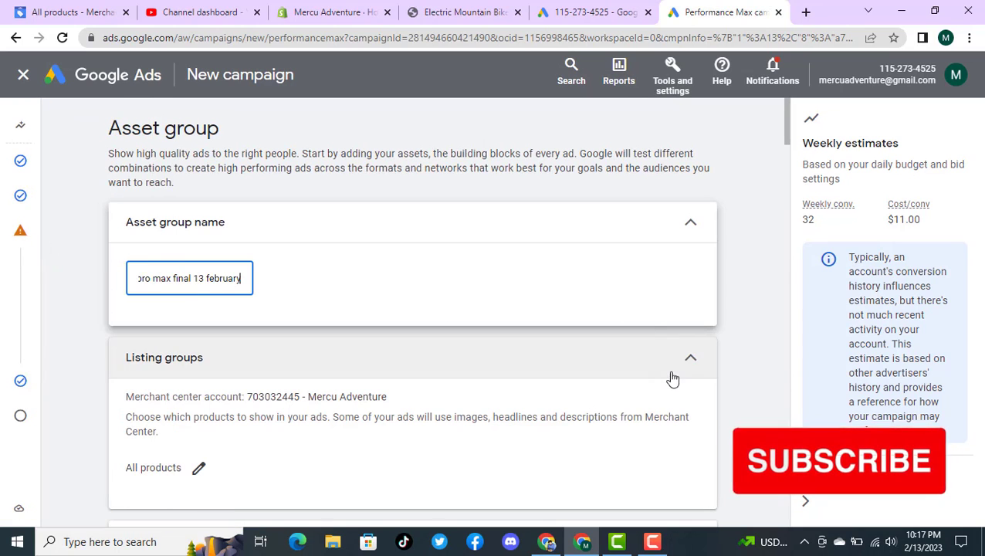
{"action": "left_click_drag", "start_coordinate": [786, 132], "coordinate": [784, 498]}
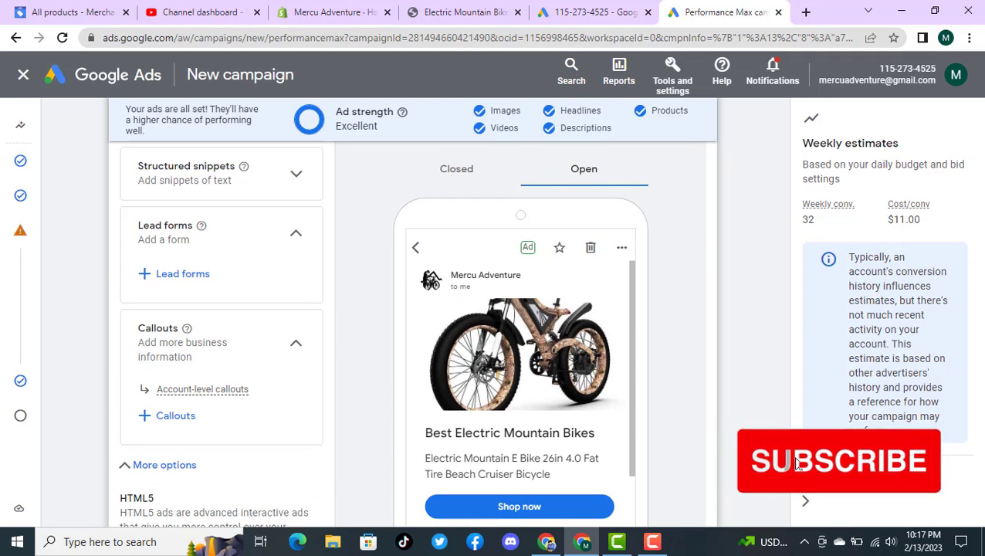
{"action": "scroll", "coordinate": [795, 466], "scroll_direction": "down", "scroll_amount": 5}
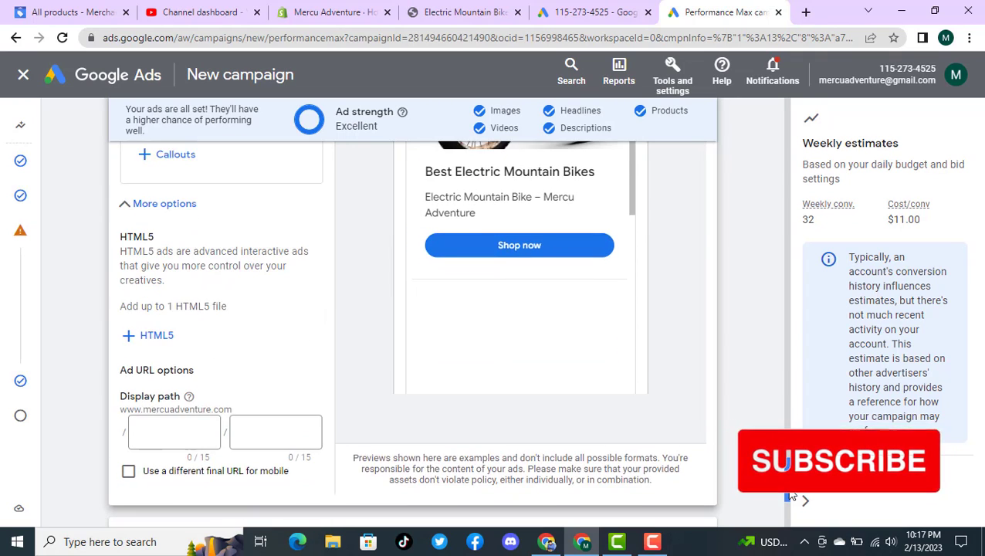
{"action": "scroll", "coordinate": [799, 502], "scroll_direction": "down", "scroll_amount": 2}
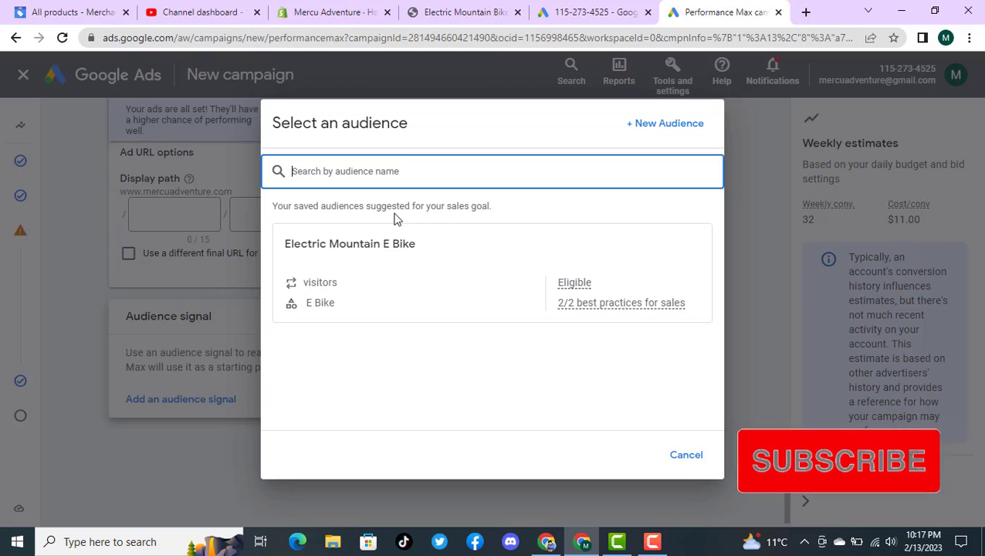
{"action": "left_click", "coordinate": [450, 303]}
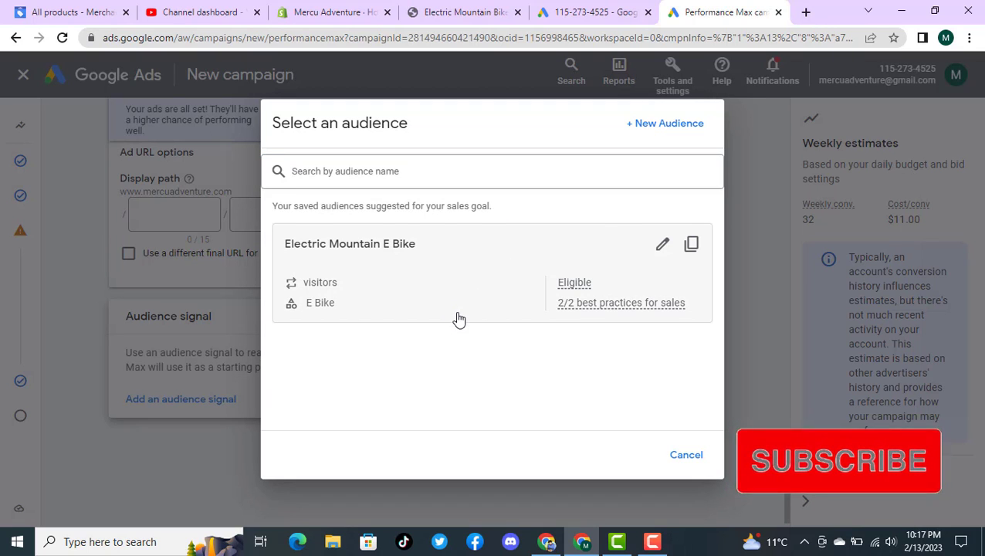
{"action": "left_click", "coordinate": [459, 318]}
{"action": "scroll", "coordinate": [560, 312], "scroll_direction": "down", "scroll_amount": 3}
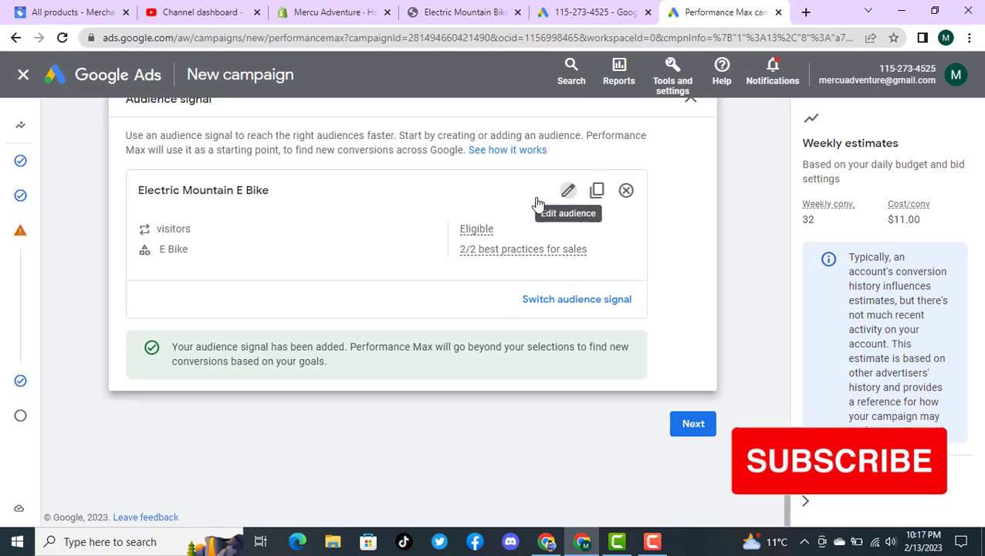
Step: Edit the Electric Mountain E Bike audience signal, review its segments, and open the E Bike custom segment for editing
{"action": "left_click", "coordinate": [459, 219]}
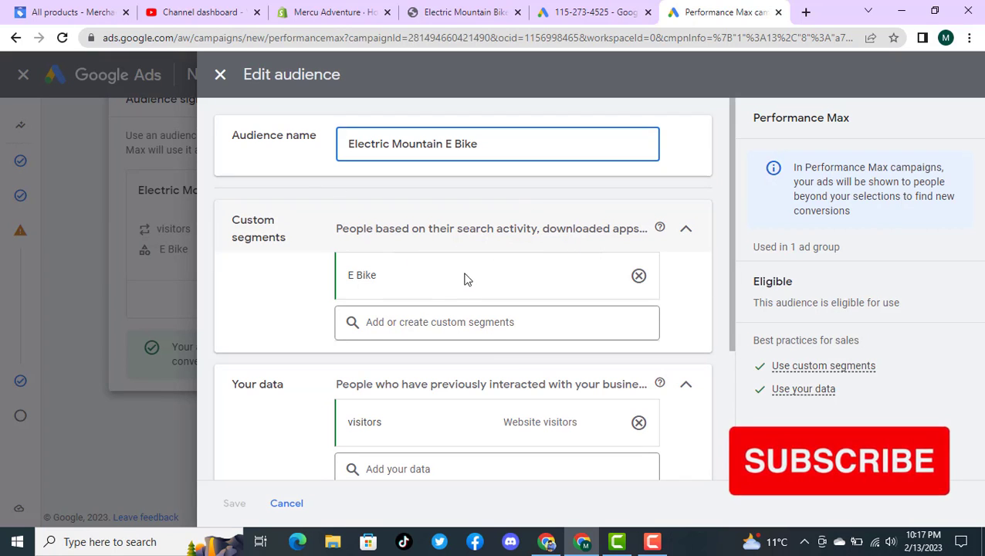
{"action": "mouse_move", "coordinate": [418, 281]}
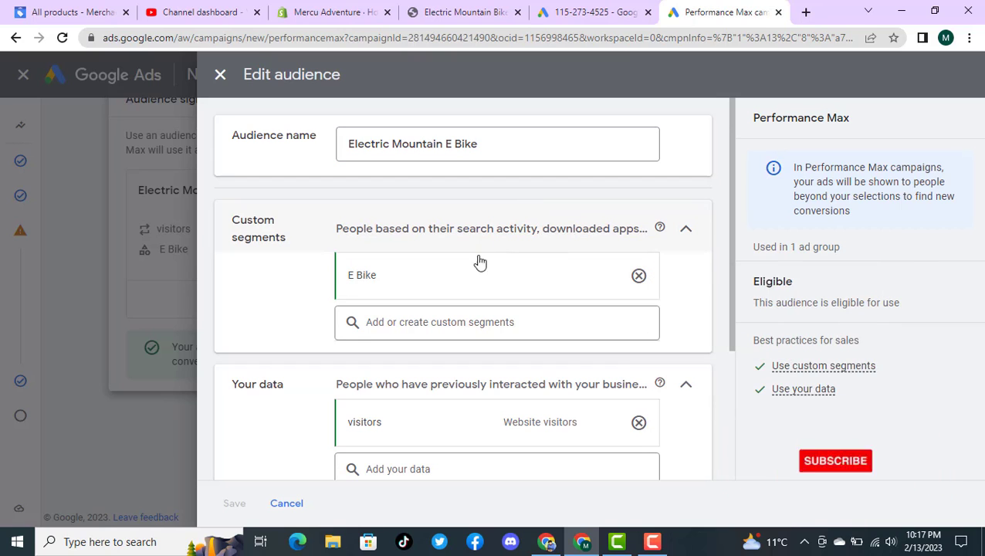
{"action": "scroll", "coordinate": [492, 226], "scroll_direction": "down", "scroll_amount": 2}
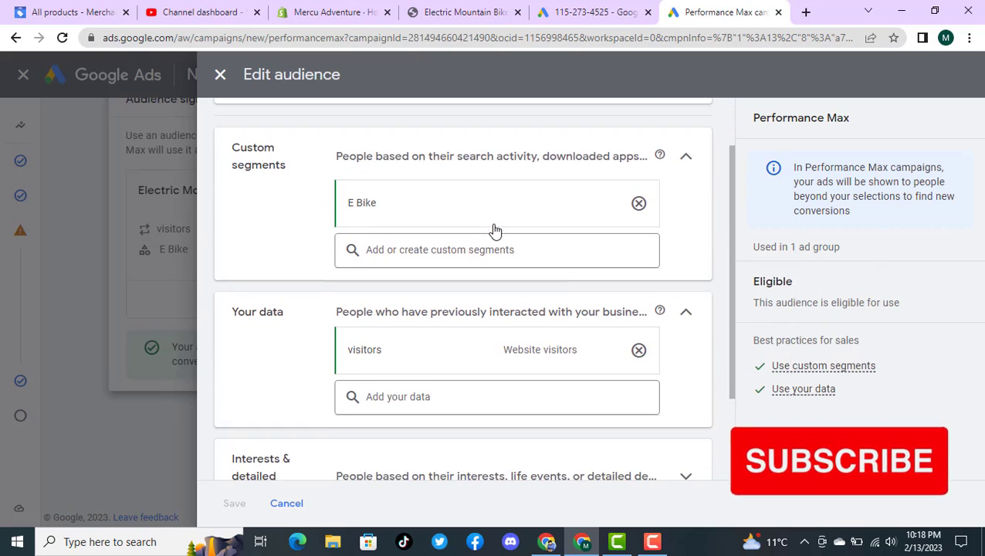
{"action": "scroll", "coordinate": [476, 272], "scroll_direction": "down", "scroll_amount": 1}
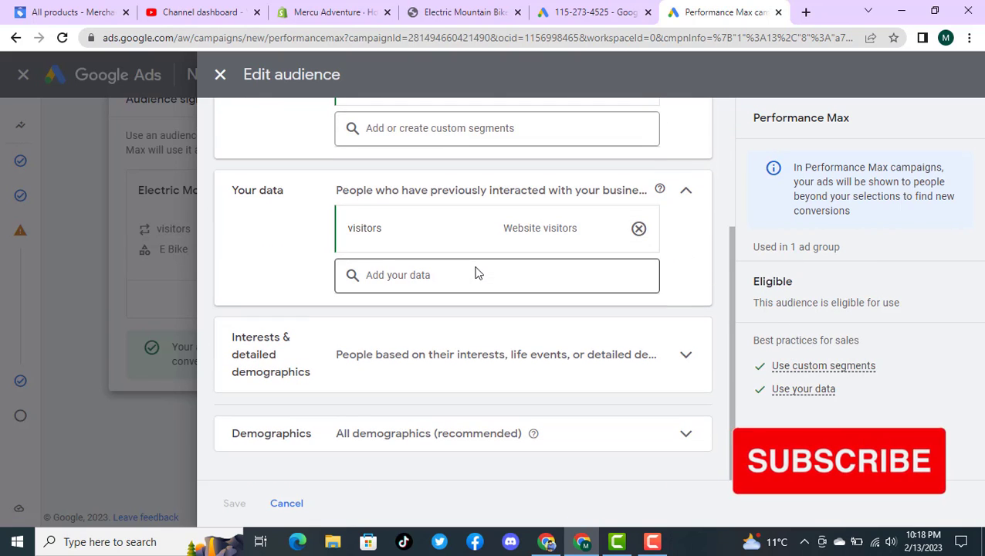
{"action": "scroll", "coordinate": [475, 272], "scroll_direction": "up", "scroll_amount": 2}
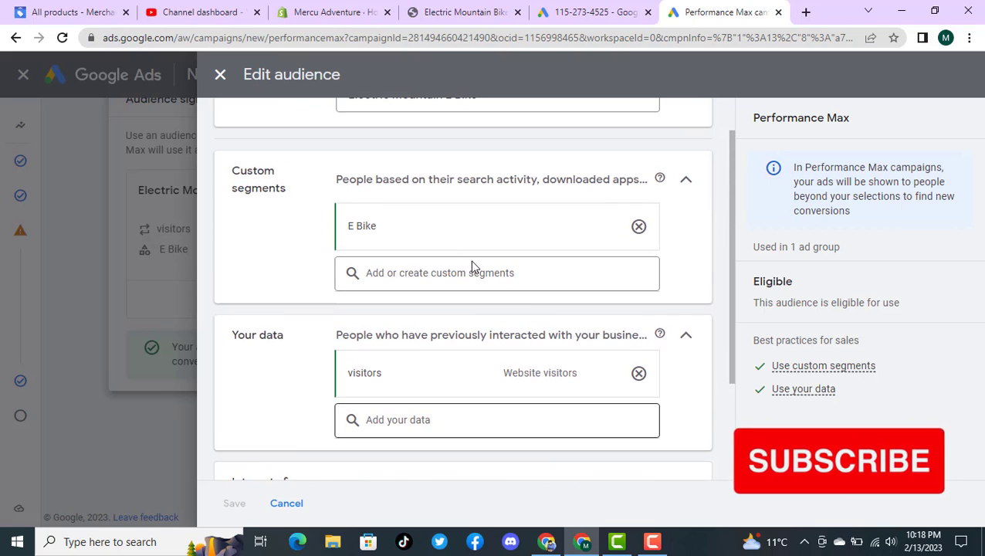
{"action": "mouse_move", "coordinate": [433, 230]}
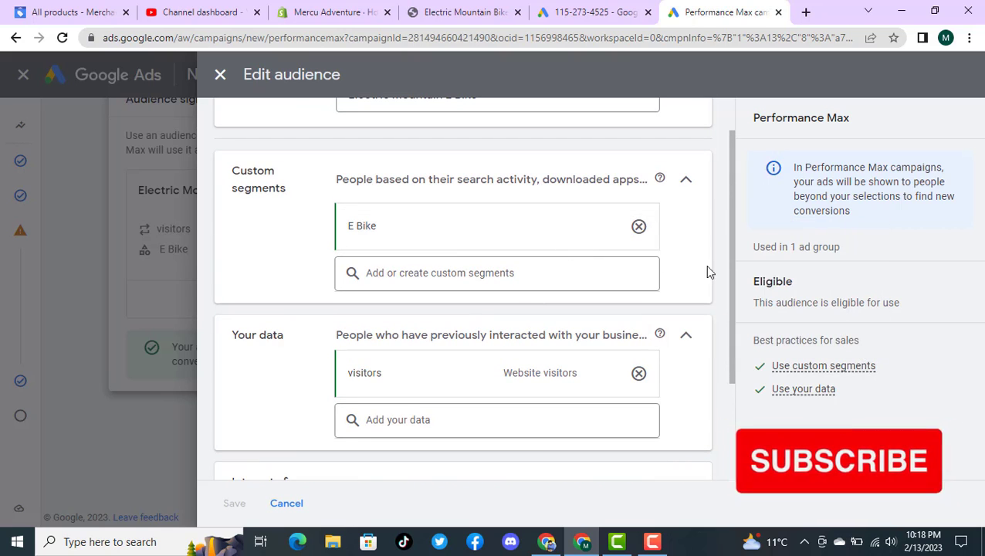
{"action": "mouse_move", "coordinate": [456, 239]}
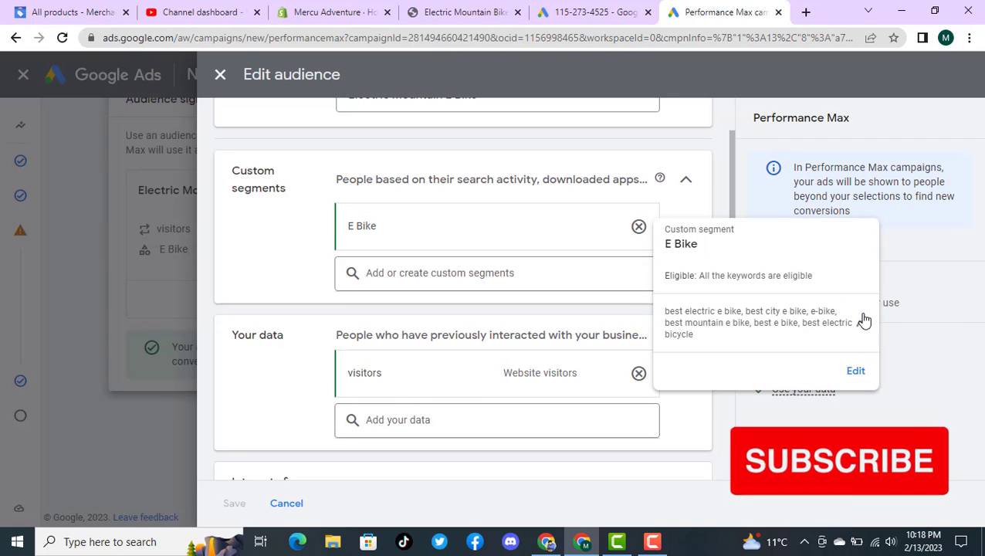
{"action": "left_click", "coordinate": [855, 371]}
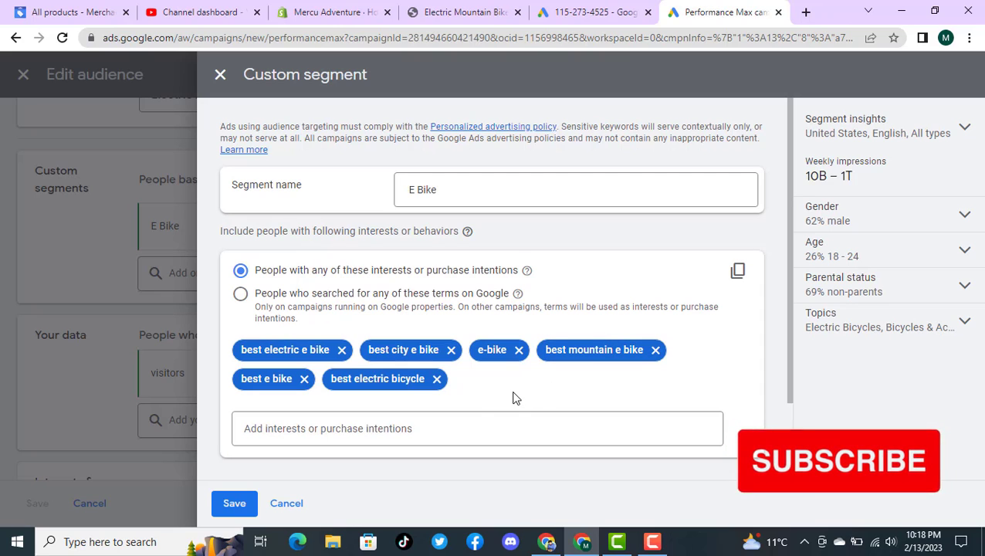
{"action": "left_click", "coordinate": [458, 424]}
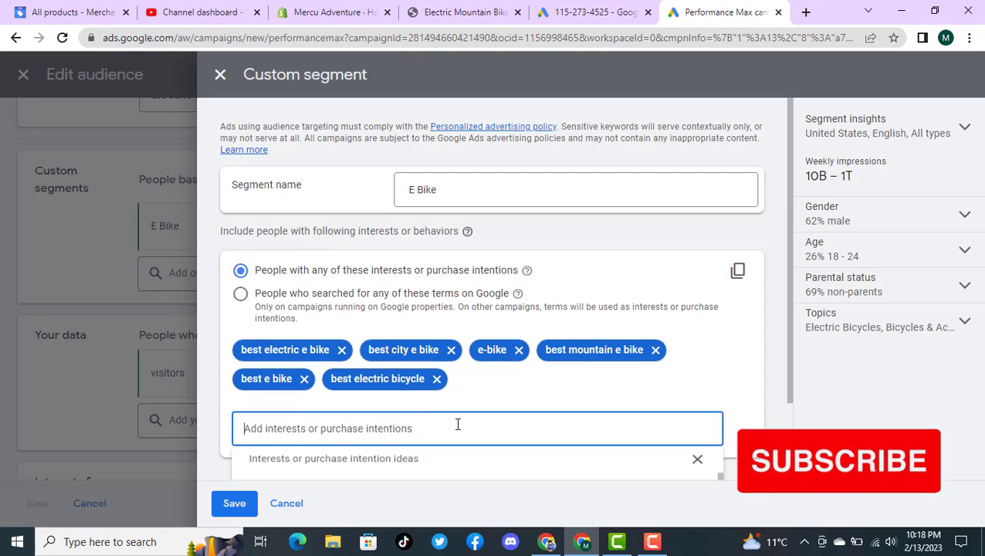
{"action": "key", "text": "super+v"}
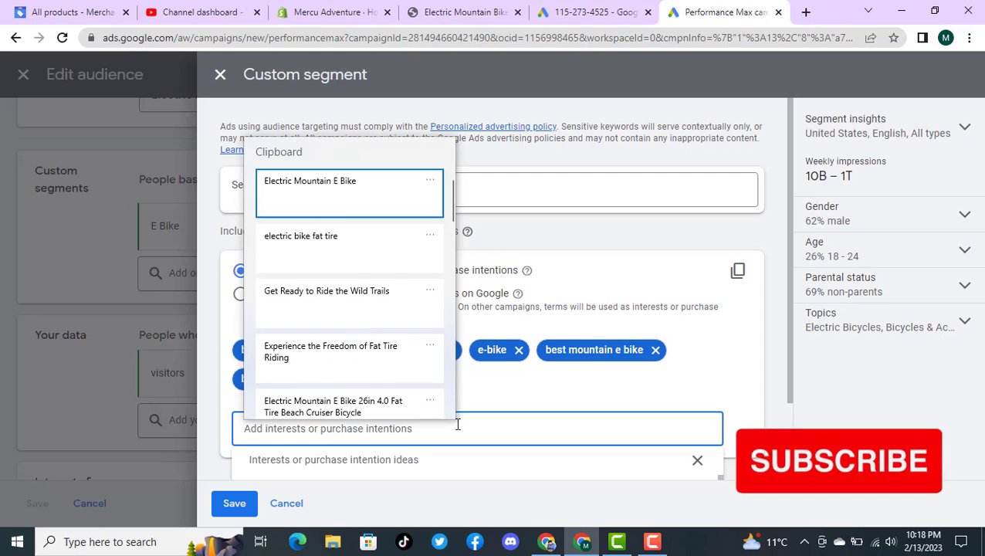
{"action": "left_click", "coordinate": [324, 199]}
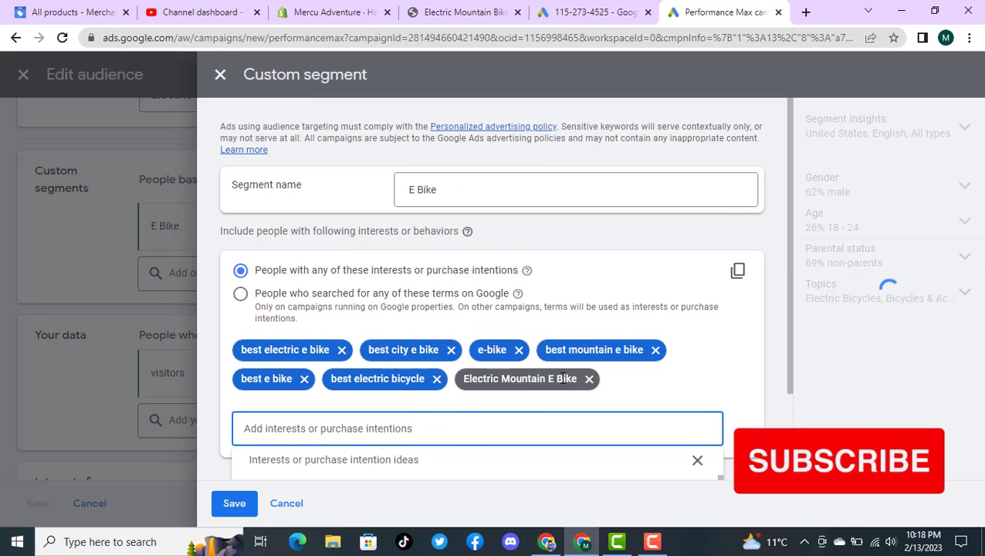
{"action": "left_click", "coordinate": [556, 379]}
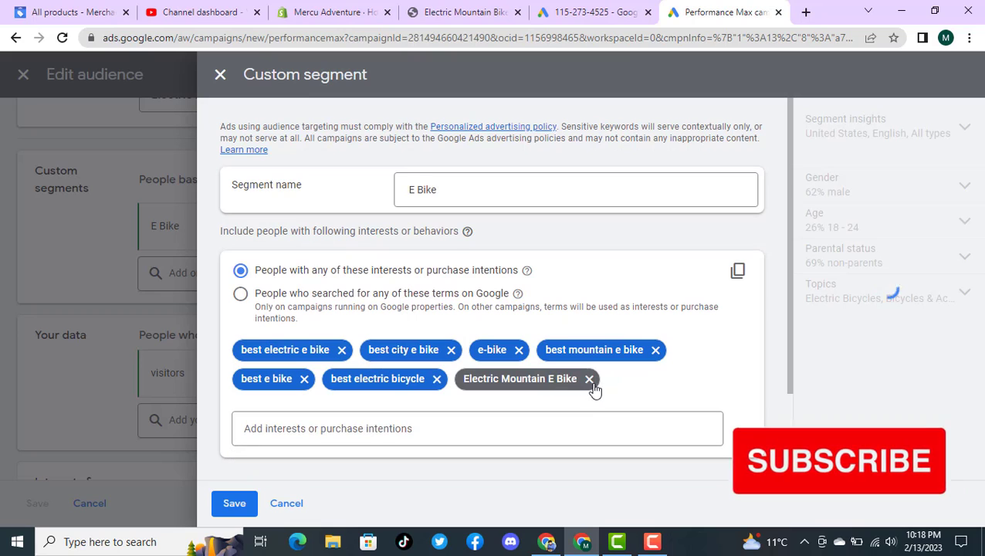
{"action": "left_click", "coordinate": [589, 378]}
Step: Add "electric bike fat tire" and "Best Electric Mountain Bikes" to the E Bike segment's interests or purchase intentions, and save the segment
{"action": "left_click", "coordinate": [418, 429]}
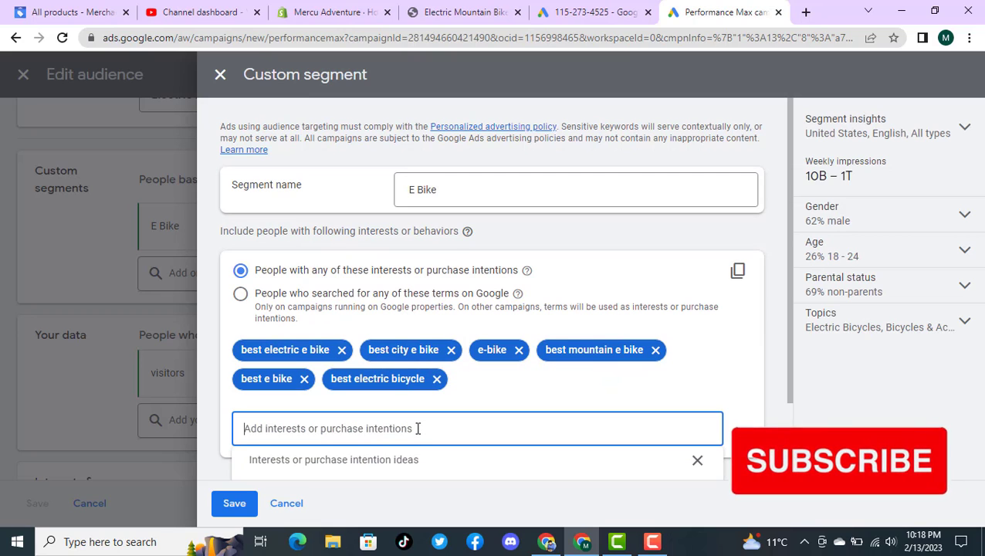
{"action": "key", "text": "super+v"}
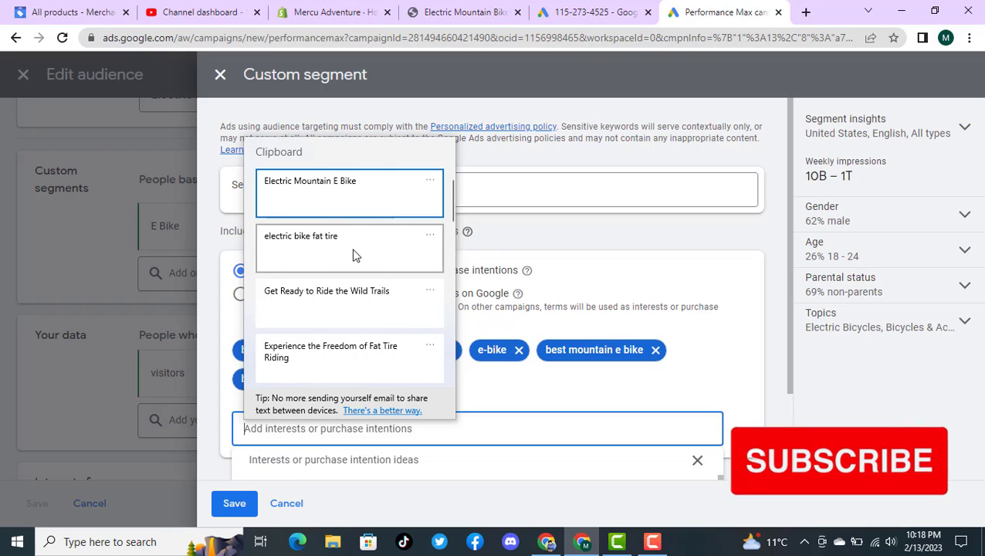
{"action": "left_click", "coordinate": [359, 262]}
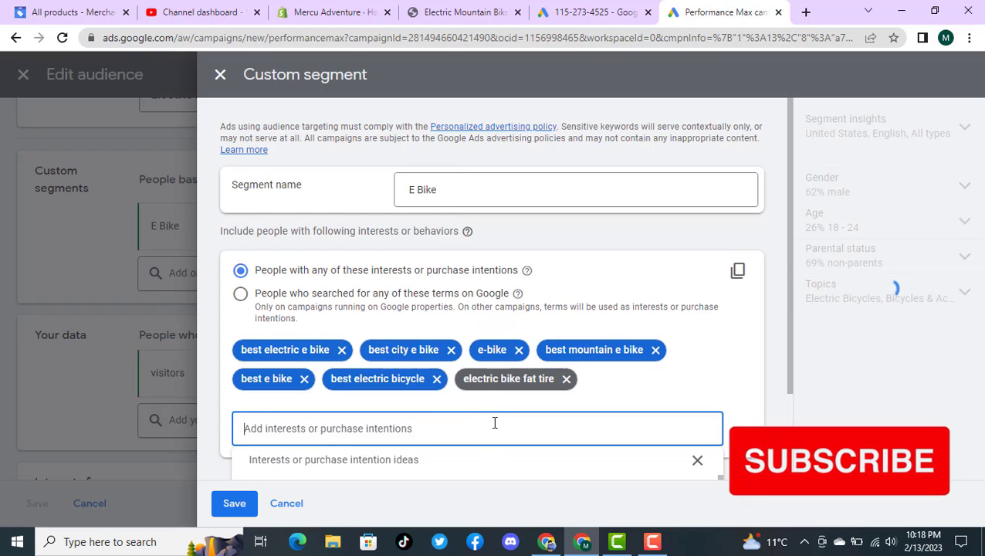
{"action": "key", "text": "super+v"}
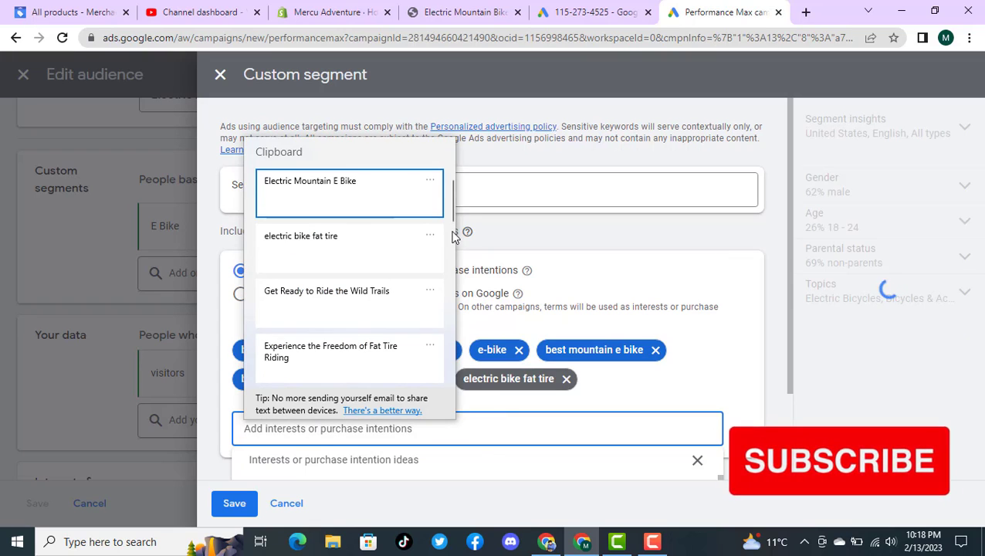
{"action": "left_click_drag", "start_coordinate": [452, 211], "coordinate": [416, 327]}
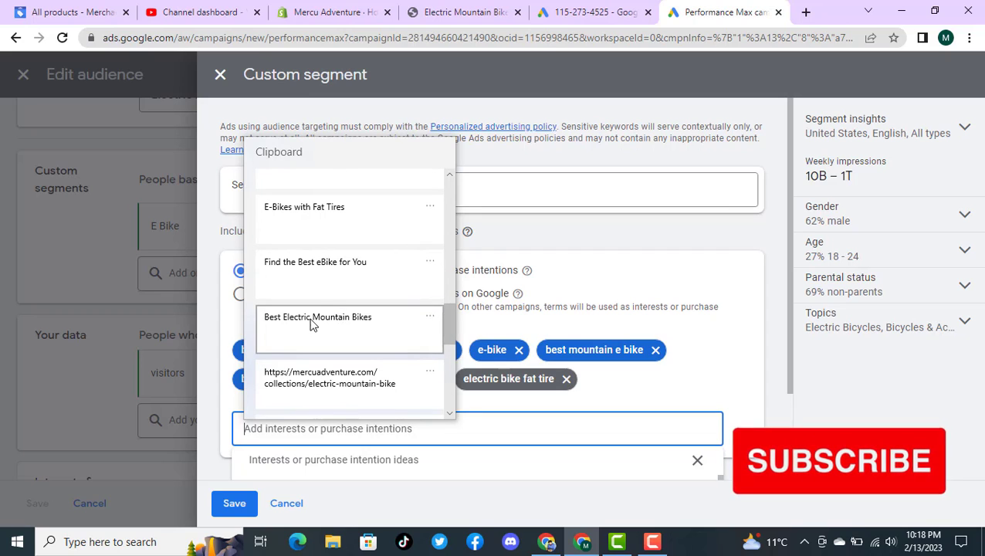
{"action": "left_click", "coordinate": [342, 310]}
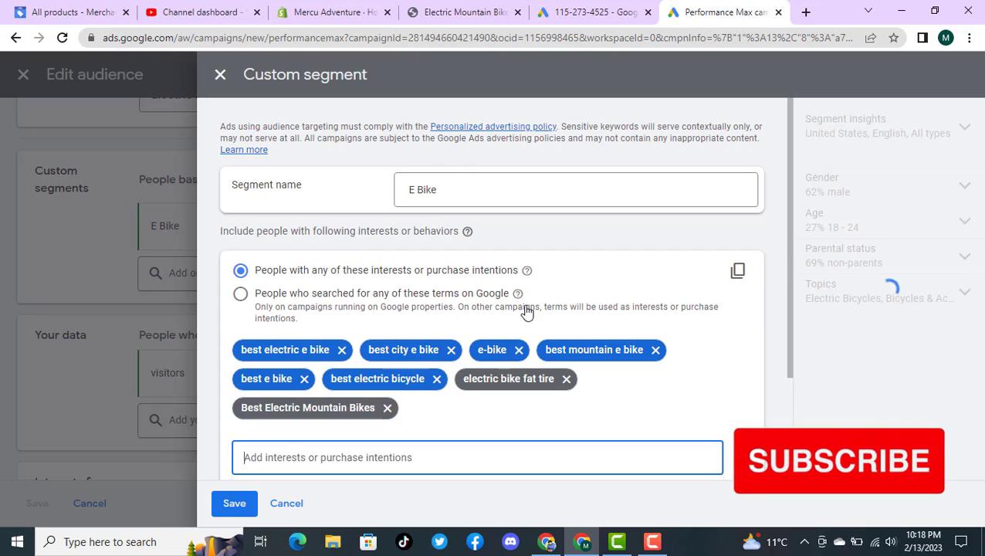
{"action": "left_click", "coordinate": [237, 507]}
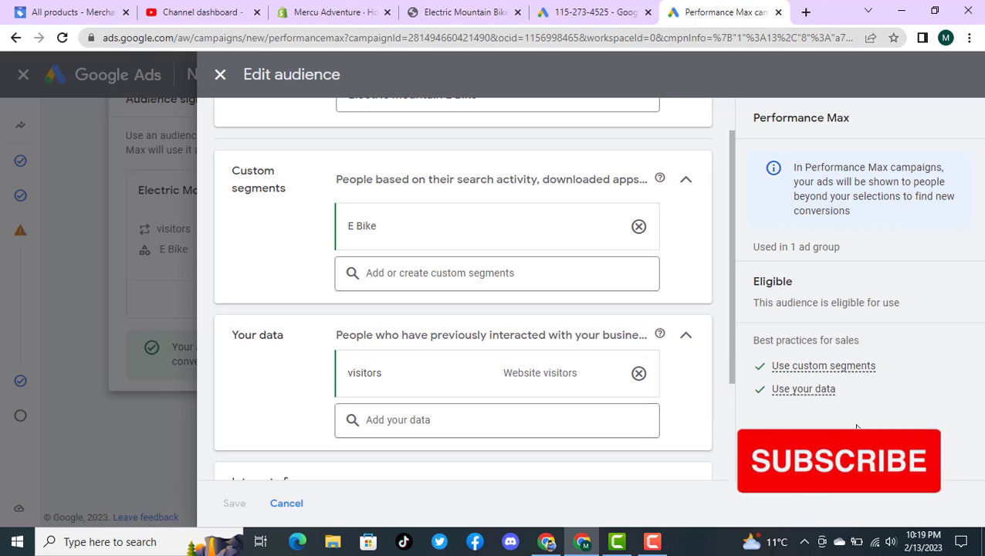
Step: Check the details of the audience's website visitors segment under Your data
{"action": "mouse_move", "coordinate": [571, 380]}
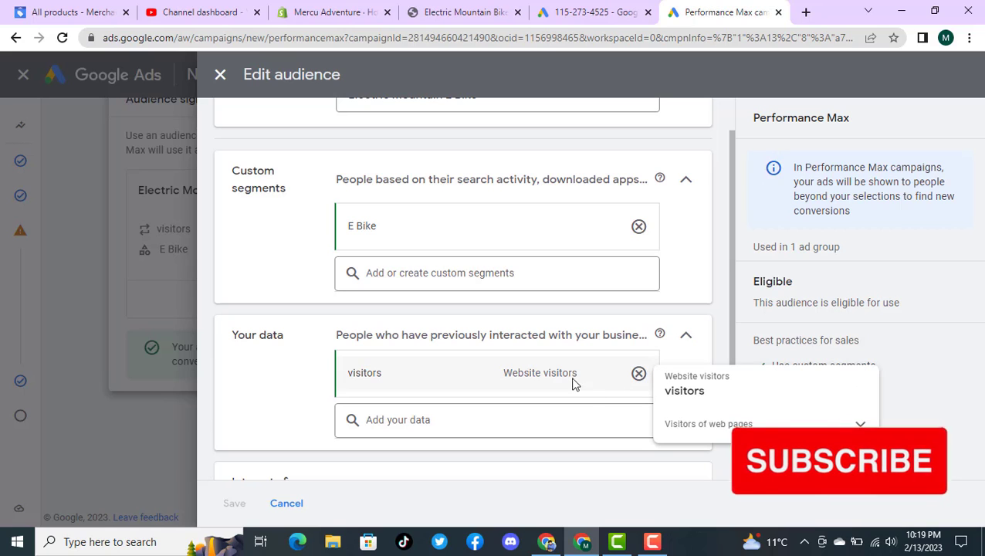
{"action": "left_click", "coordinate": [862, 424]}
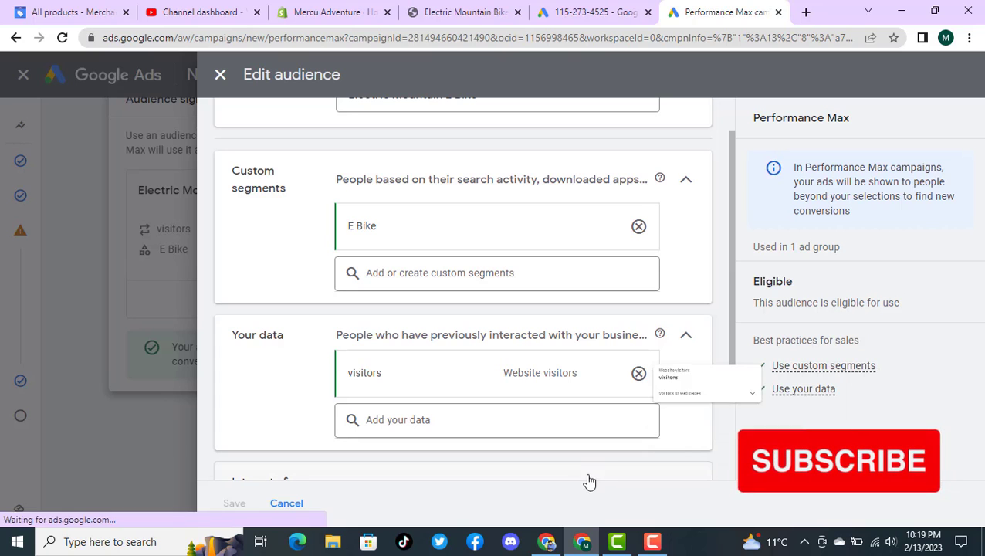
Step: Review the audience's Your data and Interests & detailed demographics sections, and close the audience editor without changes
{"action": "scroll", "coordinate": [395, 448], "scroll_direction": "down", "scroll_amount": 1}
{"action": "scroll", "coordinate": [395, 446], "scroll_direction": "up", "scroll_amount": 1}
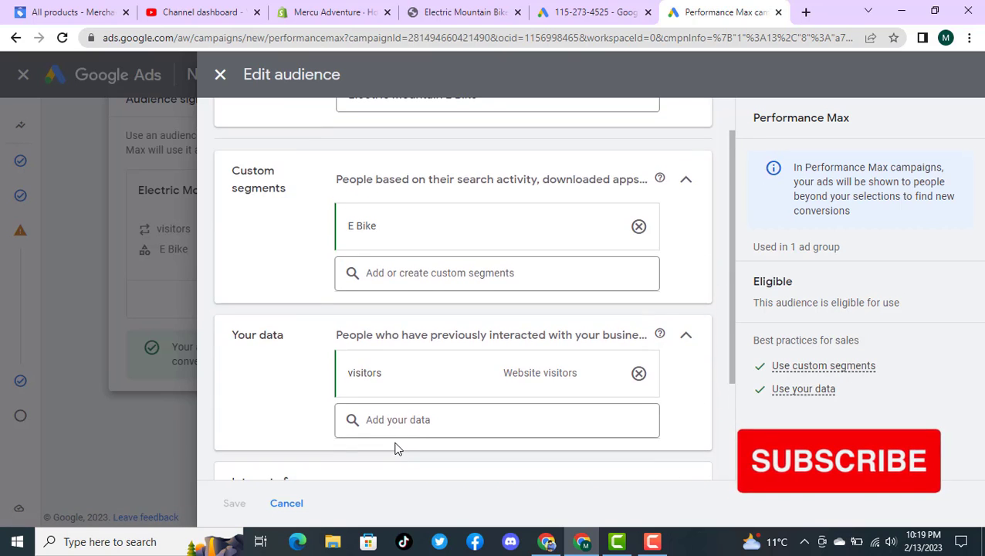
{"action": "scroll", "coordinate": [395, 448], "scroll_direction": "down", "scroll_amount": 2}
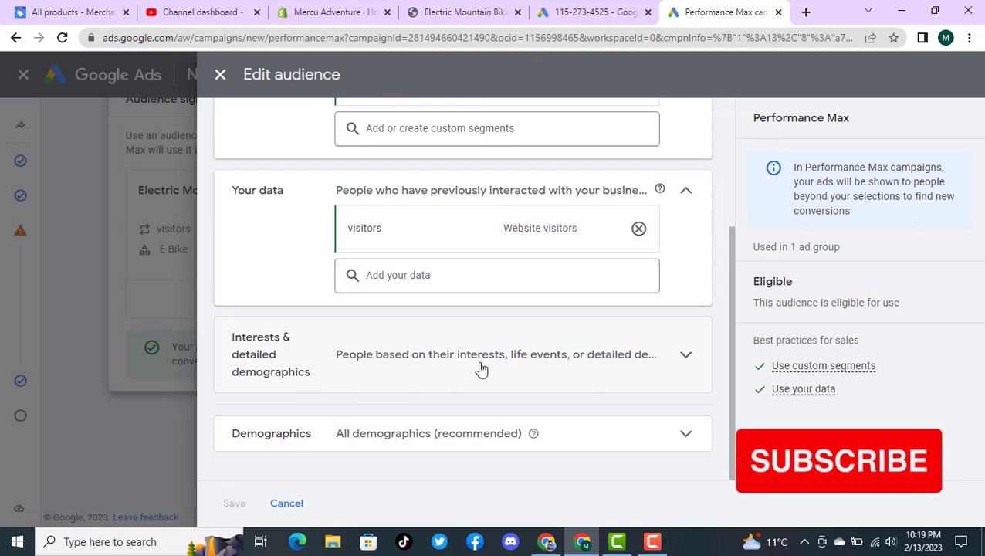
{"action": "left_click", "coordinate": [699, 362]}
{"action": "scroll", "coordinate": [707, 314], "scroll_direction": "up", "scroll_amount": 2}
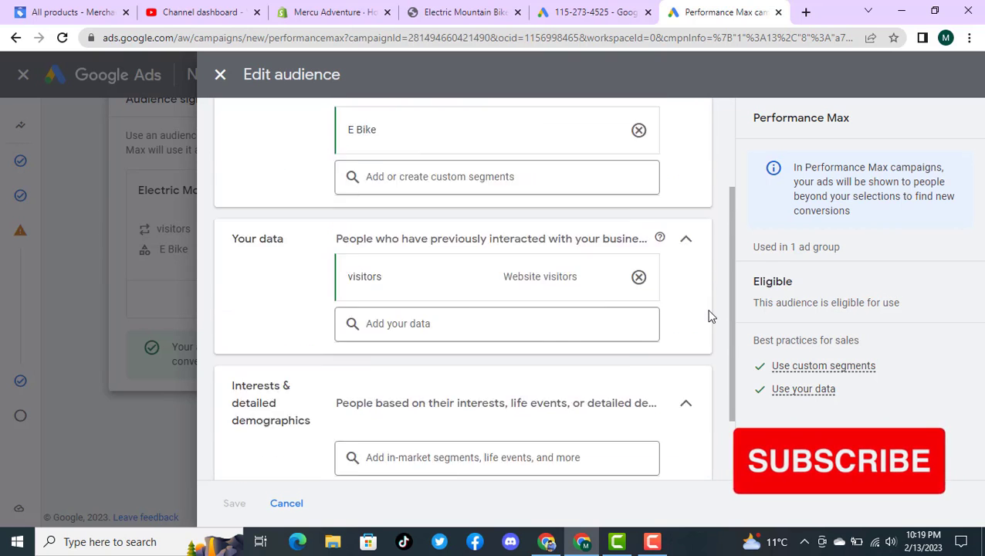
{"action": "scroll", "coordinate": [710, 317], "scroll_direction": "down", "scroll_amount": 3}
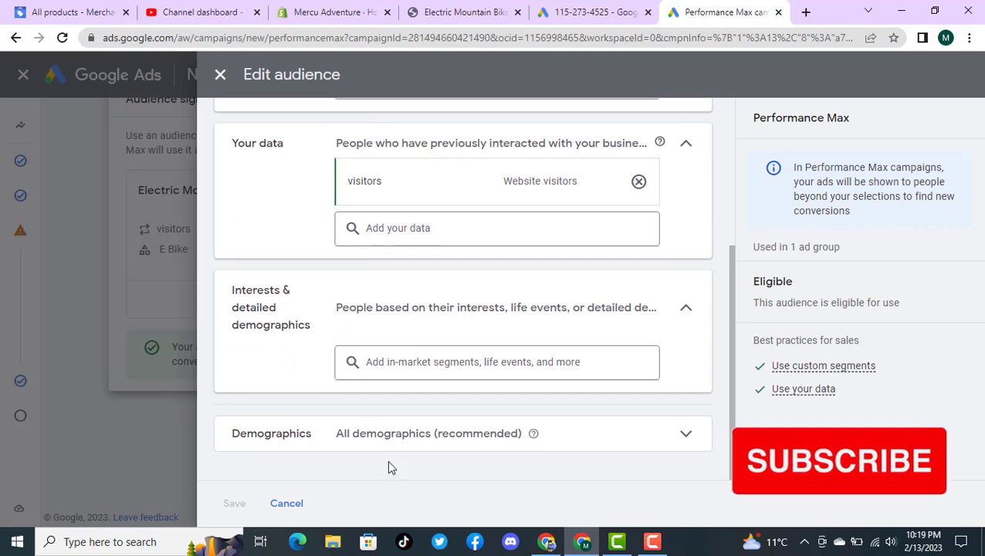
{"action": "left_click", "coordinate": [288, 503]}
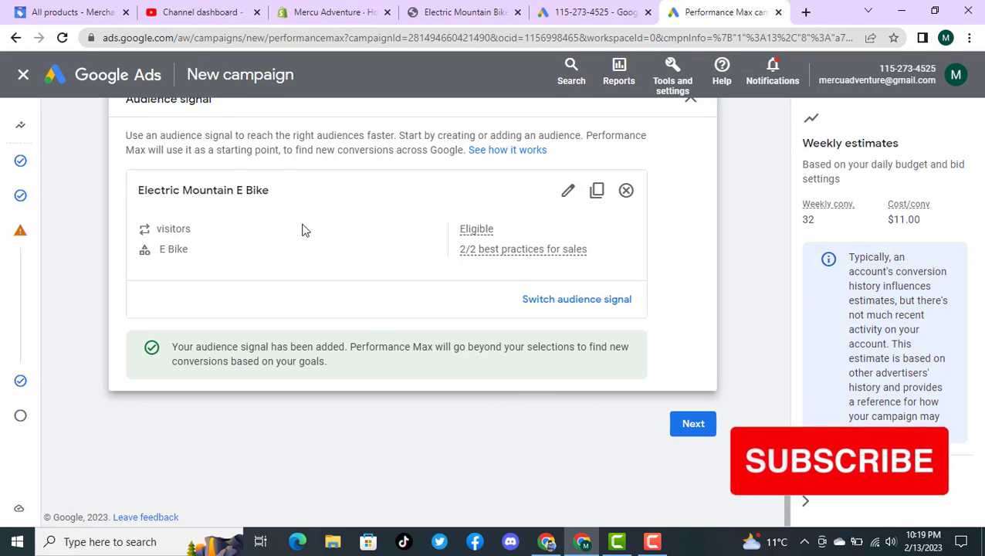
Step: Continue from the asset group to the budget, keep the recommended $50.00 daily budget, and proceed to the campaign review
{"action": "left_click", "coordinate": [694, 428]}
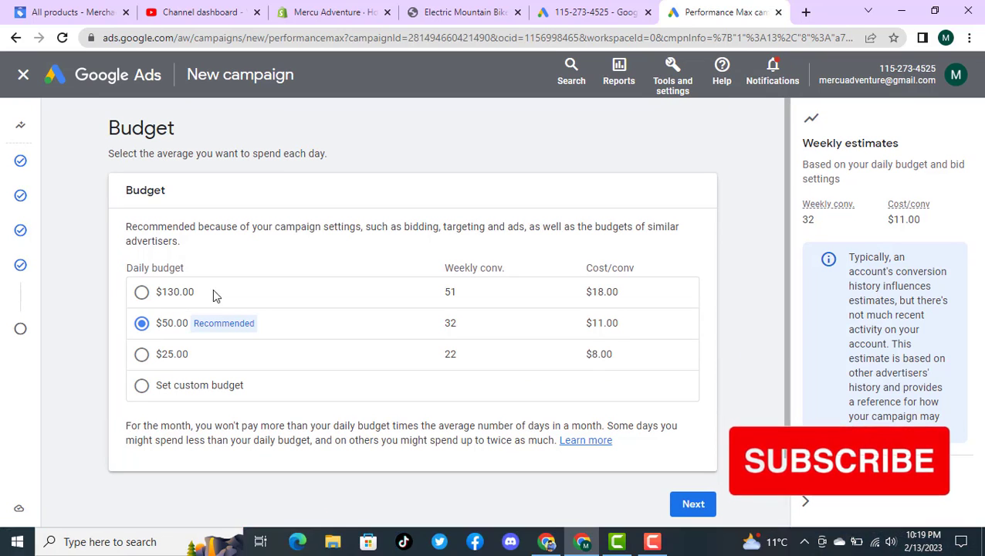
{"action": "left_click", "coordinate": [141, 324]}
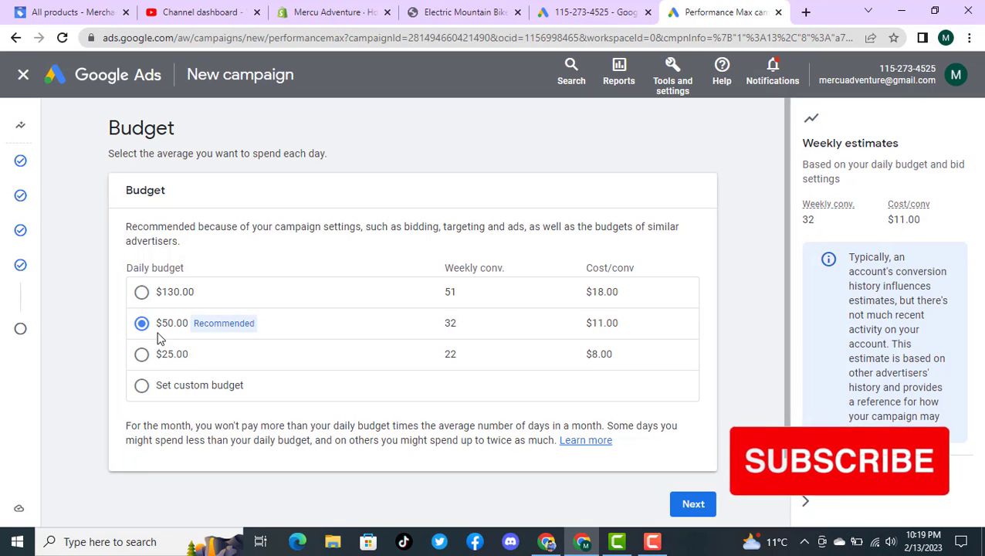
{"action": "left_click", "coordinate": [693, 506]}
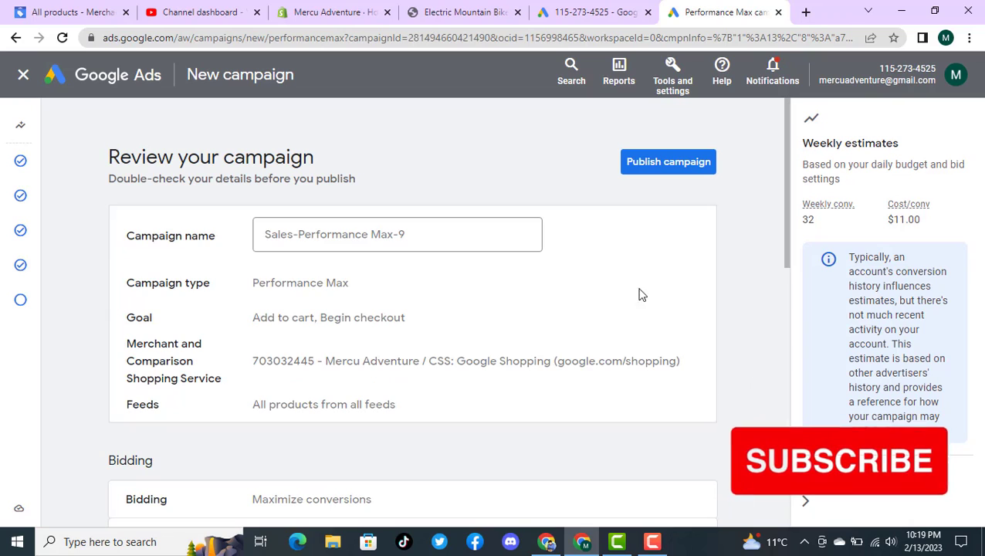
Step: Rename the campaign as "pro max 13 feb final"
{"action": "left_click", "coordinate": [418, 234]}
{"action": "key", "text": "ctrl+a"}
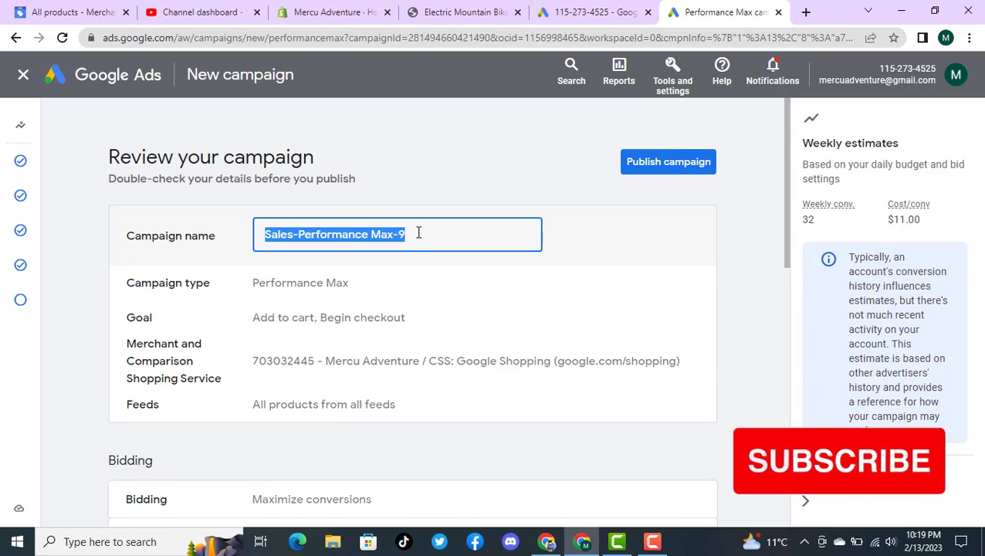
{"action": "type", "text": "p"}
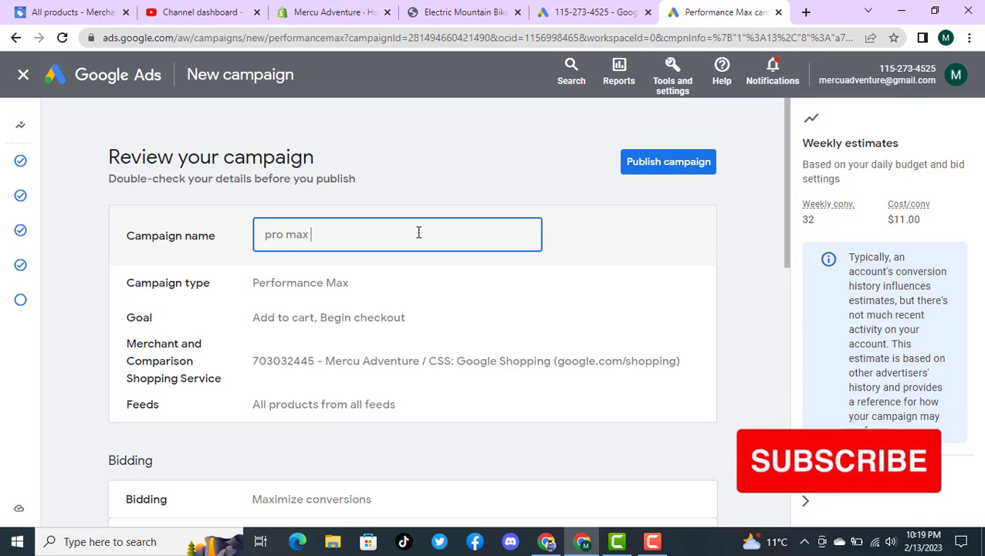
{"action": "type", "text": "ro max 13 "}
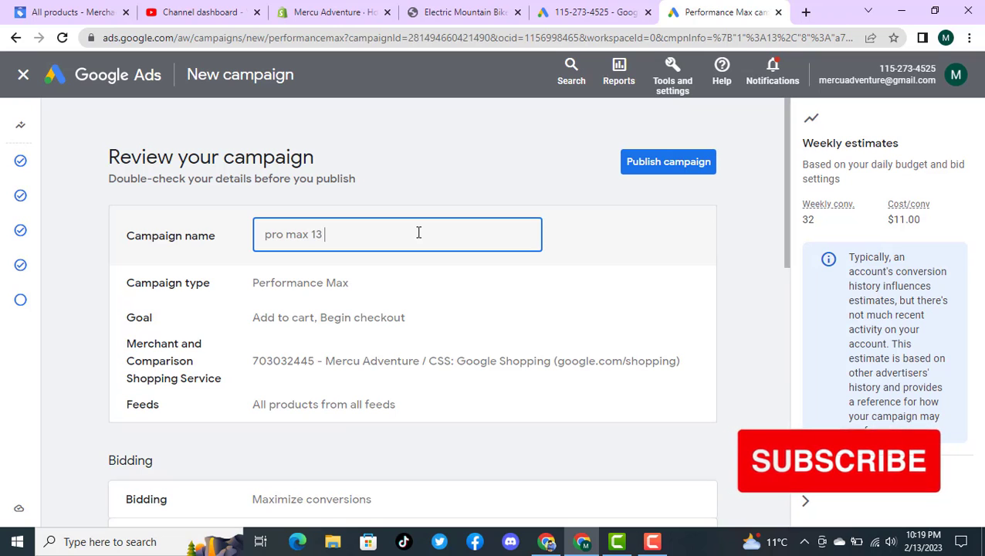
{"action": "type", "text": "feb "}
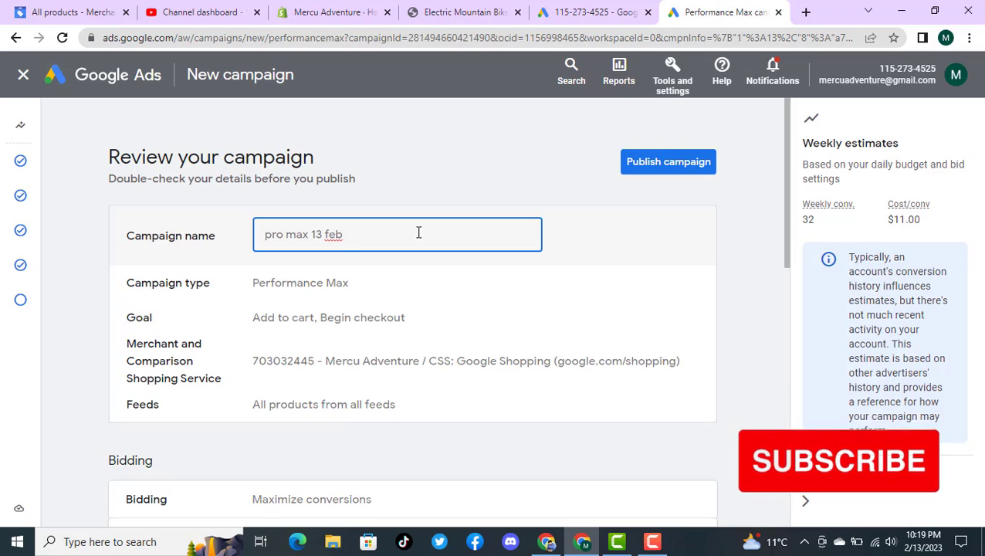
{"action": "type", "text": "final"}
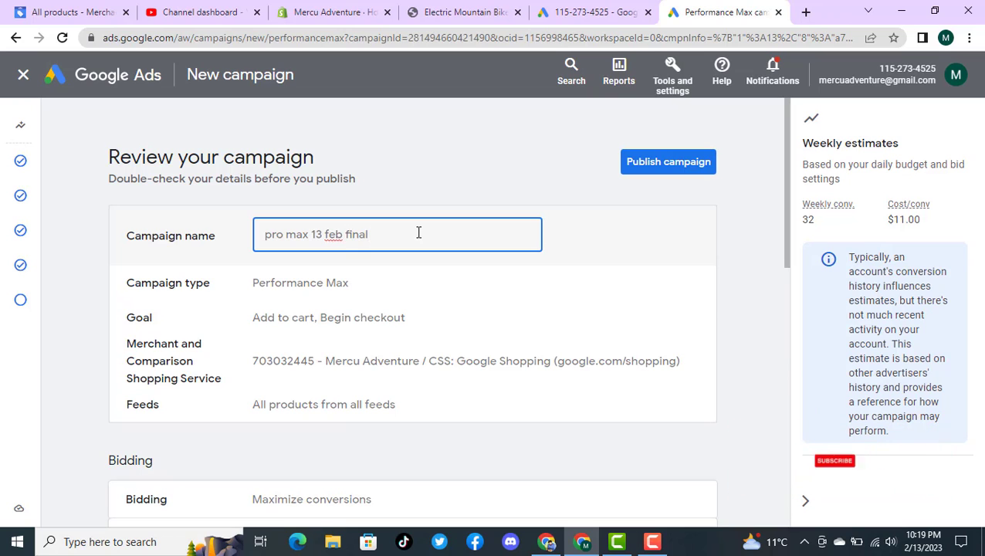
Step: Publish the campaign and exit the introductory guide on its overview page
{"action": "mouse_move", "coordinate": [31, 160]}
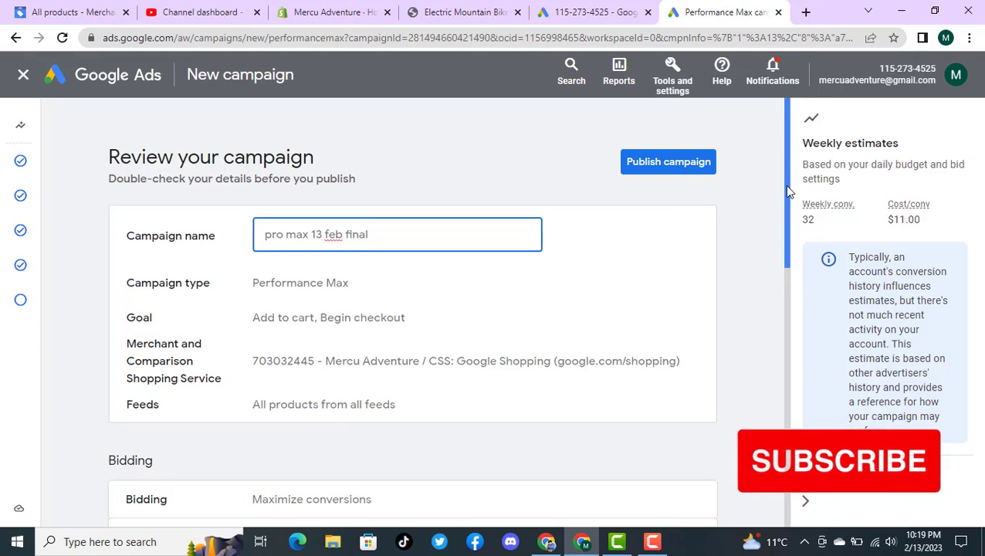
{"action": "mouse_move", "coordinate": [784, 184]}
{"action": "left_mouse_down"}
{"action": "mouse_move", "coordinate": [785, 459]}
{"action": "mouse_move", "coordinate": [778, 373]}
{"action": "mouse_move", "coordinate": [820, 188]}
{"action": "mouse_move", "coordinate": [772, 174]}
{"action": "left_mouse_up"}
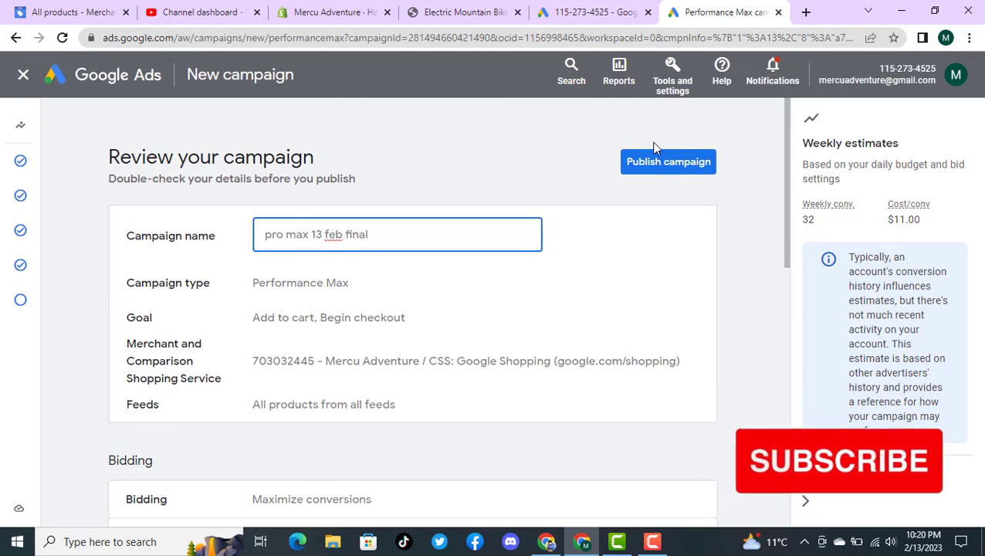
{"action": "left_click", "coordinate": [654, 163]}
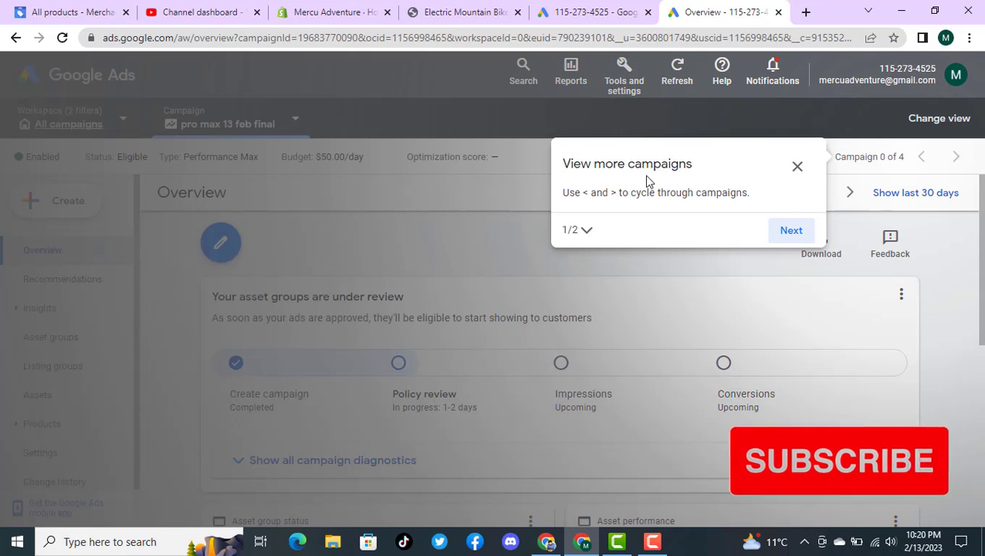
{"action": "left_click", "coordinate": [796, 169]}
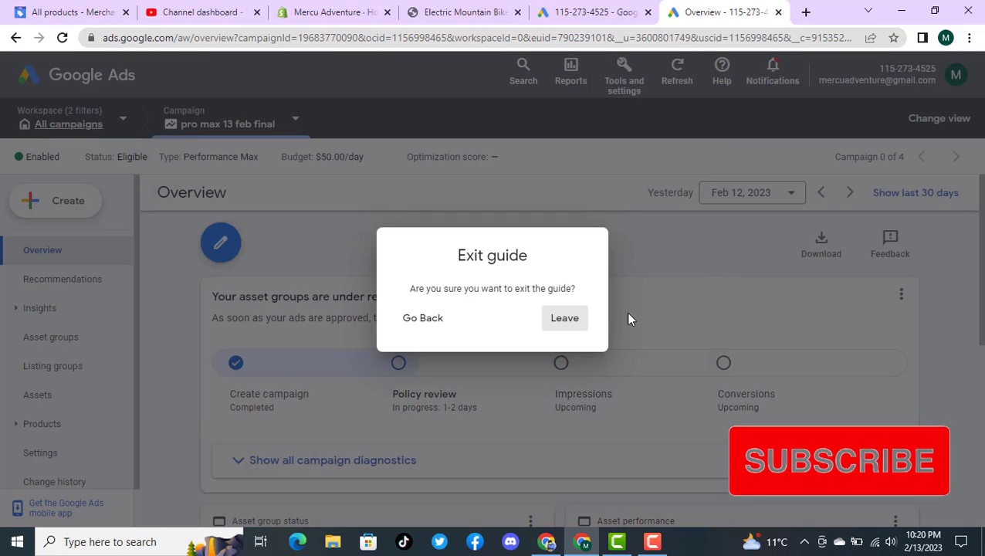
{"action": "left_click", "coordinate": [578, 325]}
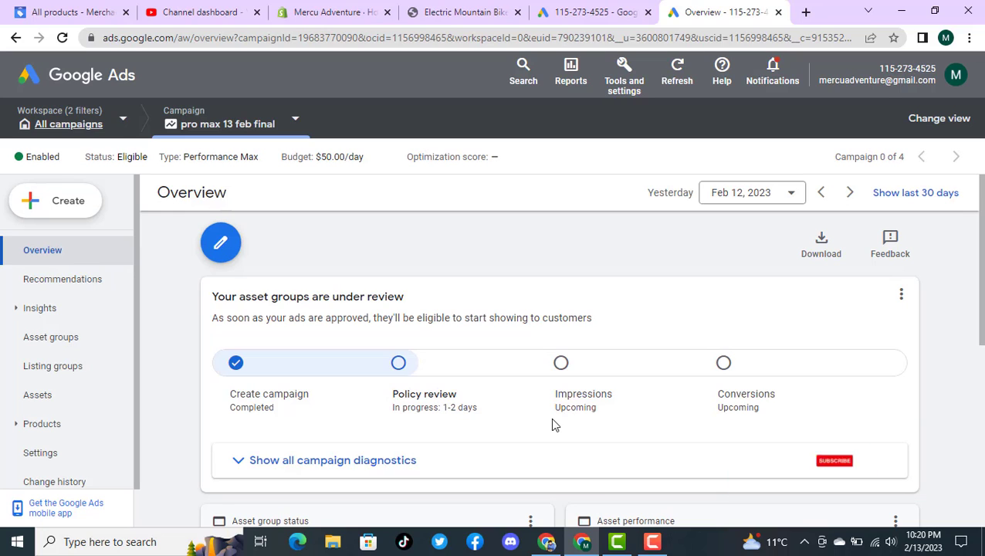
Step: Examine the review progress, asset group status and asset performance on the new campaign's overview
{"action": "scroll", "coordinate": [616, 402], "scroll_direction": "down", "scroll_amount": 1}
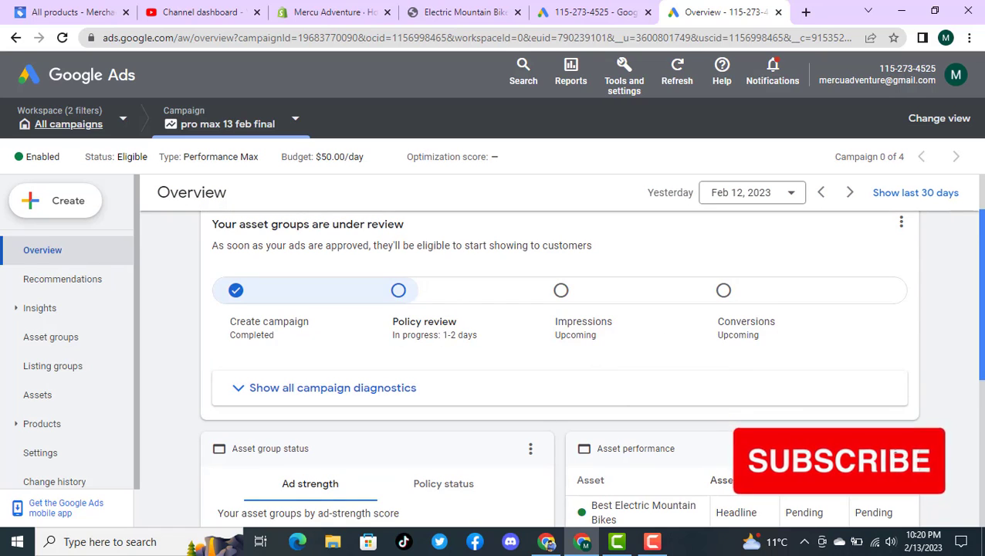
{"action": "left_click_drag", "start_coordinate": [983, 290], "coordinate": [984, 397]}
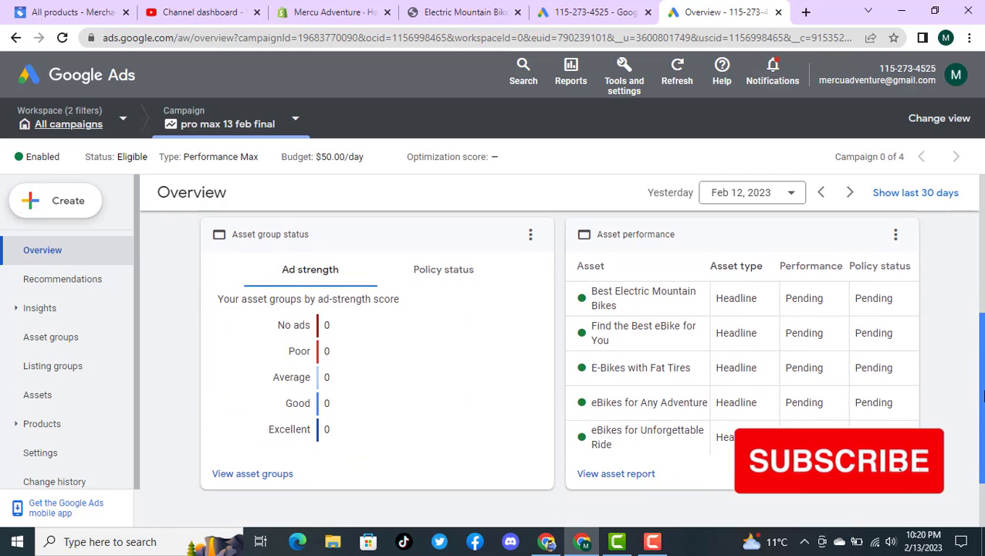
{"action": "mouse_move", "coordinate": [826, 299]}
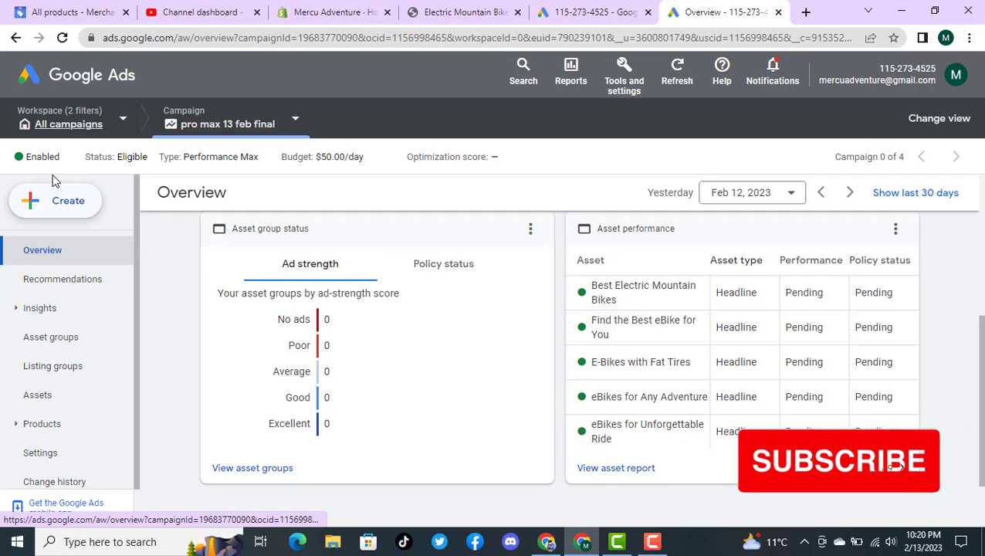
Step: Switch the workspace to Performance Max campaigns and find the campaign performance summary on its overview
{"action": "left_click", "coordinate": [61, 125]}
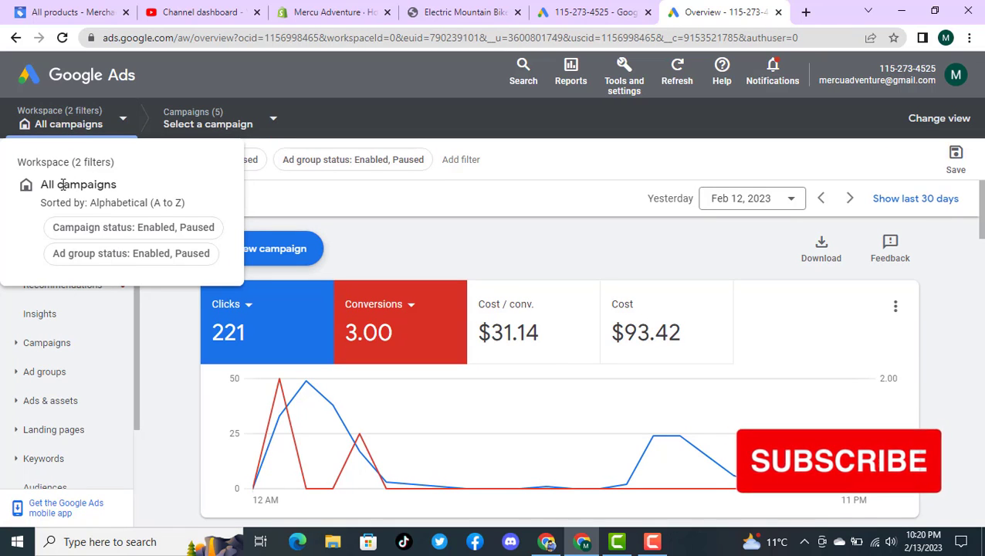
{"action": "left_click", "coordinate": [67, 122]}
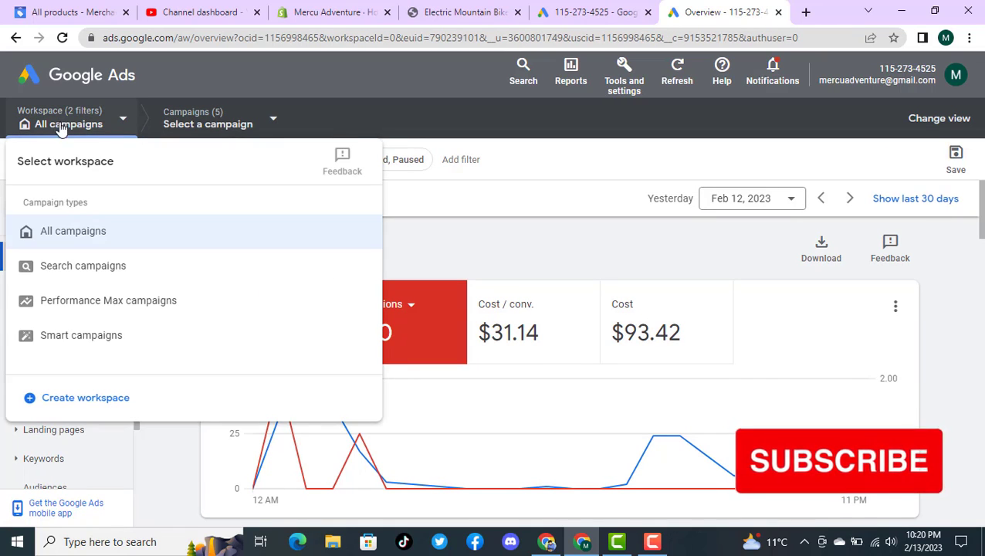
{"action": "left_click", "coordinate": [90, 307]}
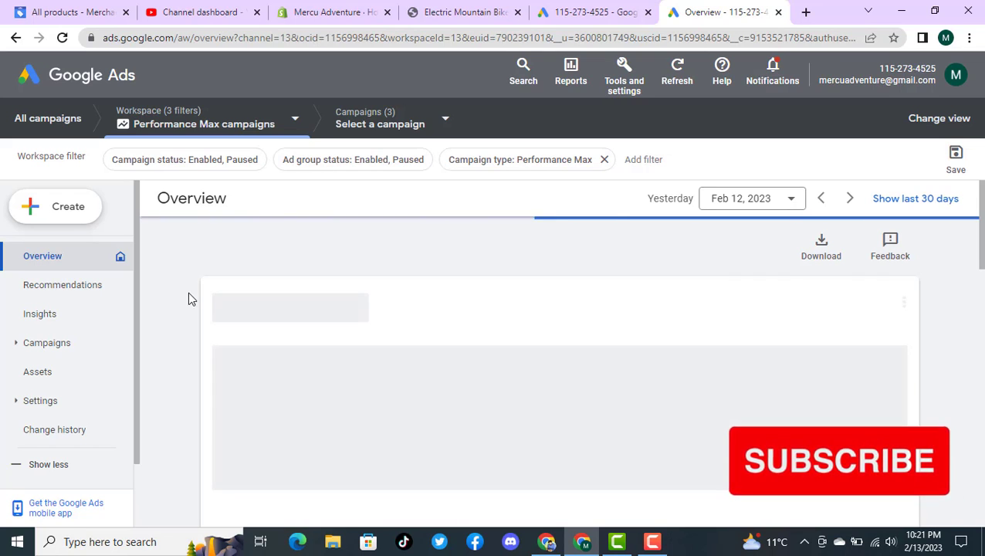
{"action": "left_click_drag", "start_coordinate": [983, 267], "coordinate": [984, 366]}
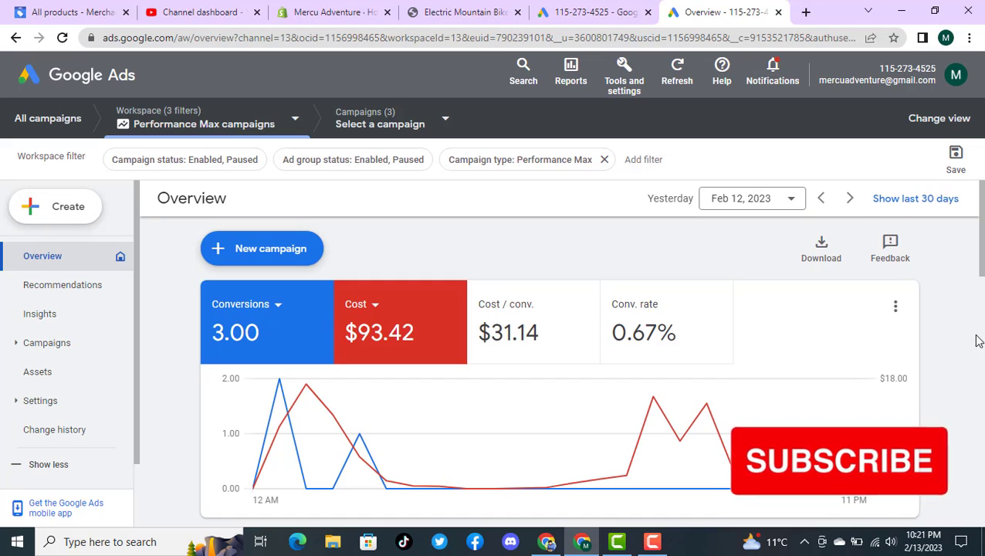
{"action": "left_click", "coordinate": [982, 338]}
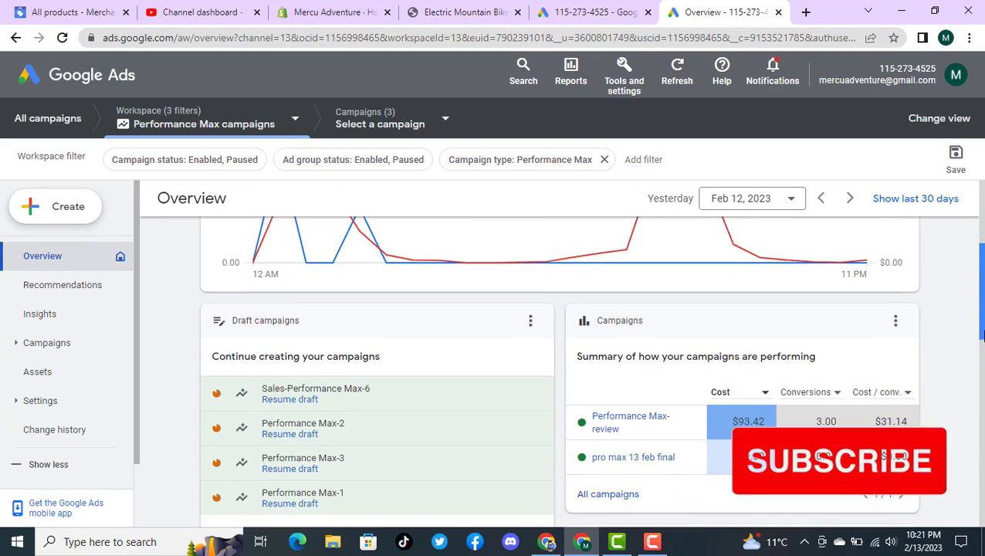
{"action": "left_click_drag", "start_coordinate": [982, 338], "coordinate": [982, 352]}
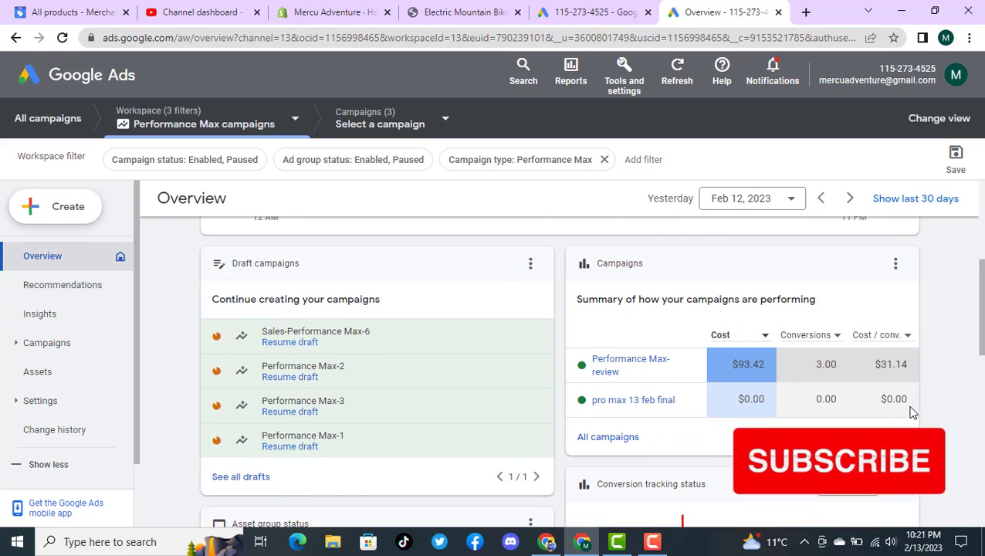
Step: Check the summary details of the "pro max 13 feb final" campaign and open that campaign
{"action": "mouse_move", "coordinate": [770, 409]}
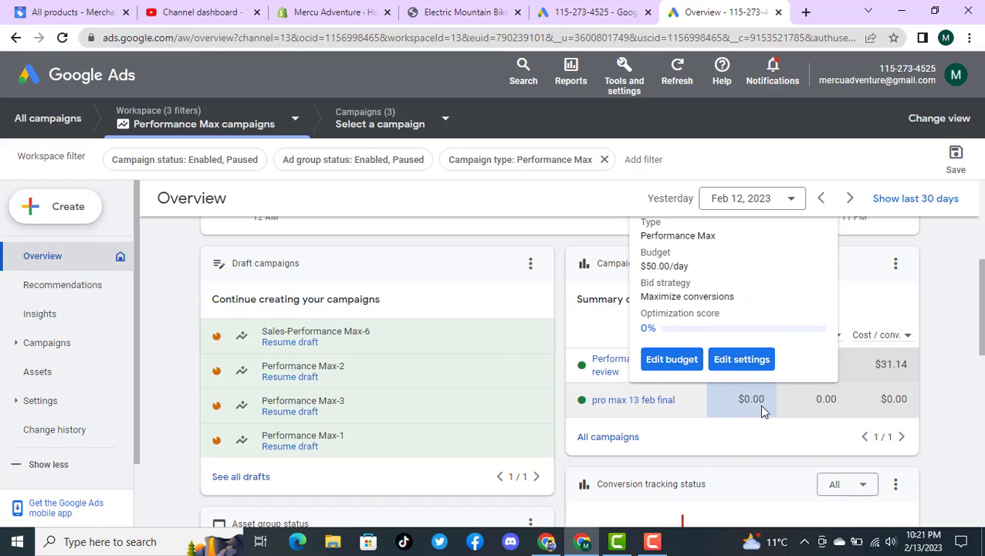
{"action": "scroll", "coordinate": [764, 406], "scroll_direction": "up", "scroll_amount": 1}
{"action": "scroll", "coordinate": [763, 406], "scroll_direction": "down", "scroll_amount": 2}
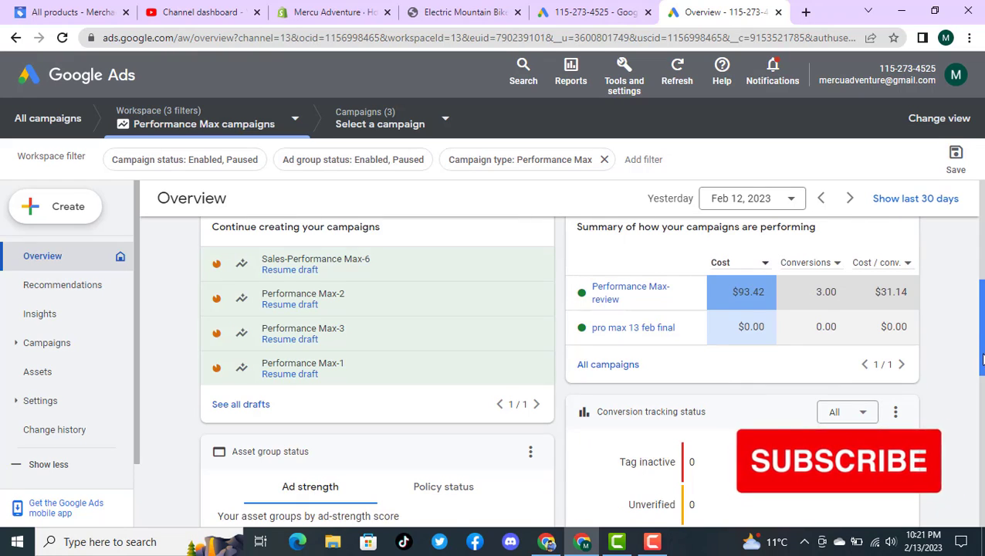
{"action": "left_click_drag", "start_coordinate": [984, 360], "coordinate": [982, 331]}
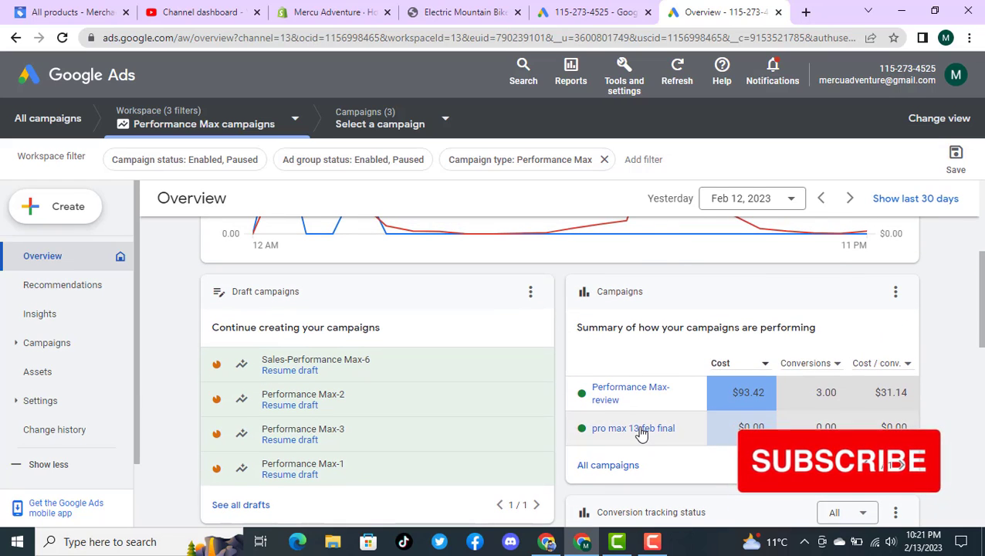
{"action": "mouse_move", "coordinate": [639, 433]}
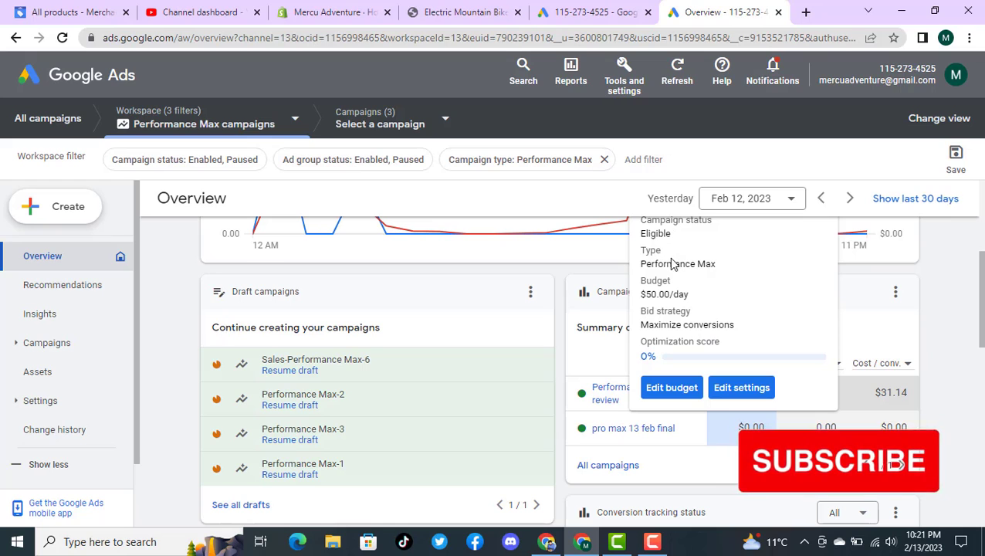
{"action": "left_click", "coordinate": [622, 431]}
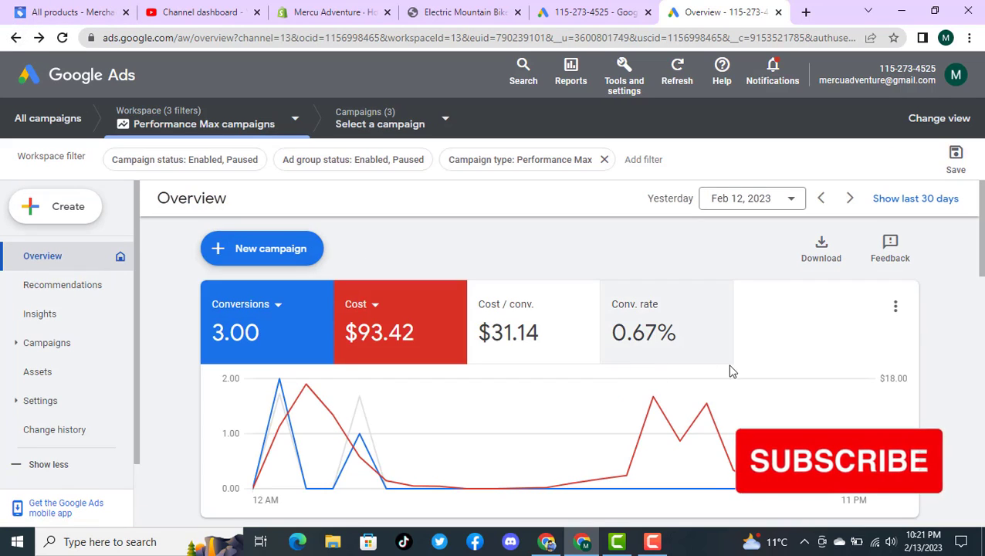
Step: Open the Performance Max-review campaign and examine its optimization score, asset group ad strength, asset performance and conversion and cost chart
{"action": "scroll", "coordinate": [731, 372], "scroll_direction": "down", "scroll_amount": 5}
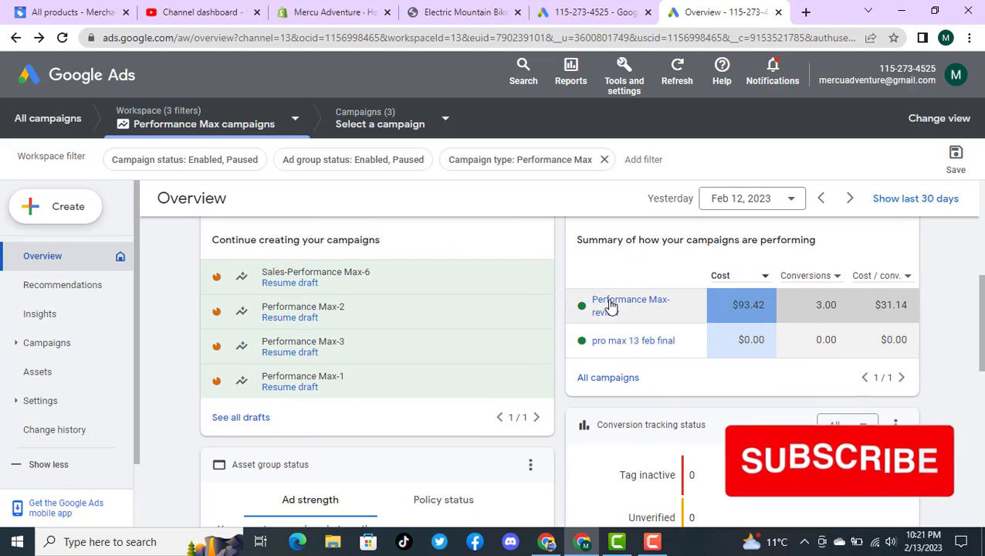
{"action": "left_click", "coordinate": [622, 318]}
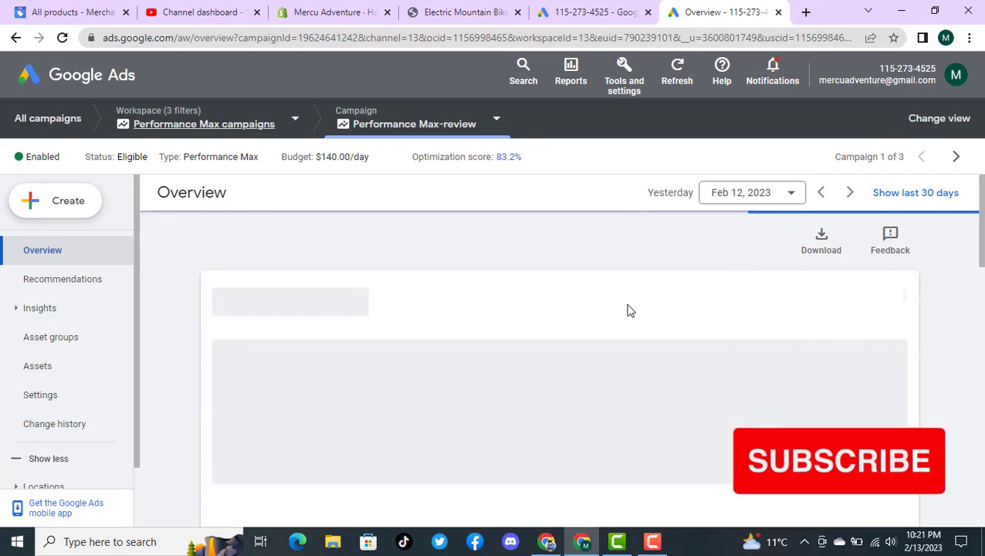
{"action": "scroll", "coordinate": [670, 269], "scroll_direction": "down", "scroll_amount": 5}
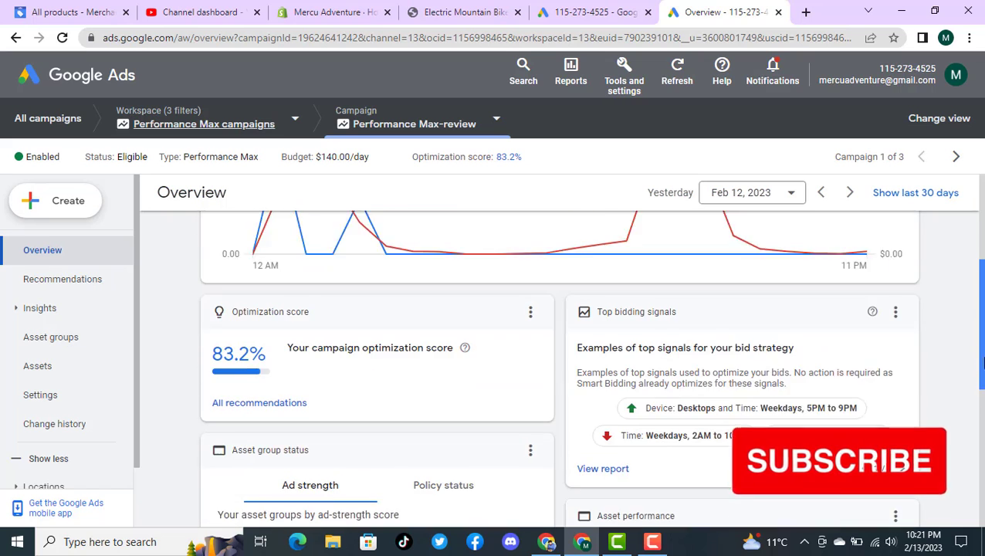
{"action": "scroll", "coordinate": [560, 363], "scroll_direction": "down", "scroll_amount": 4}
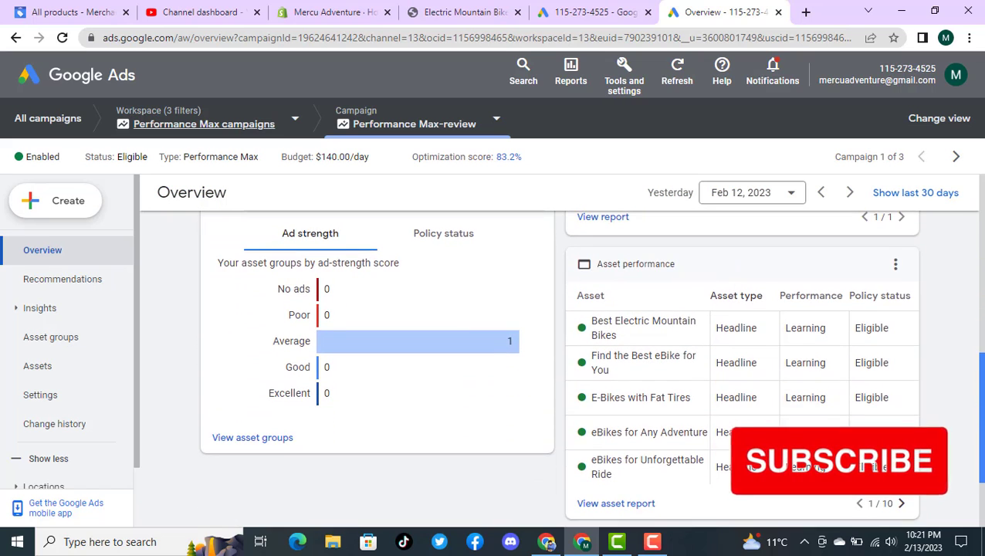
{"action": "mouse_move", "coordinate": [798, 310]}
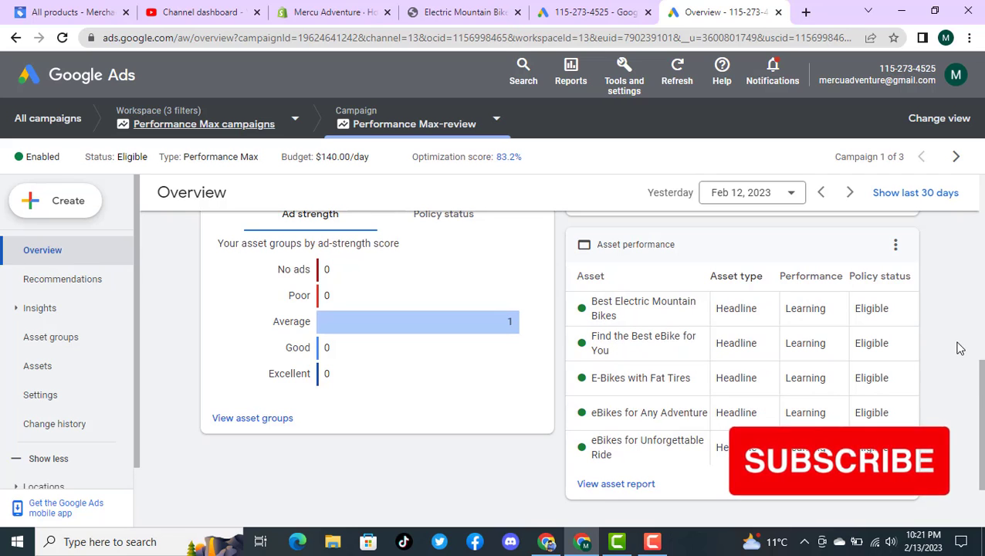
{"action": "left_click_drag", "start_coordinate": [984, 420], "coordinate": [984, 233]}
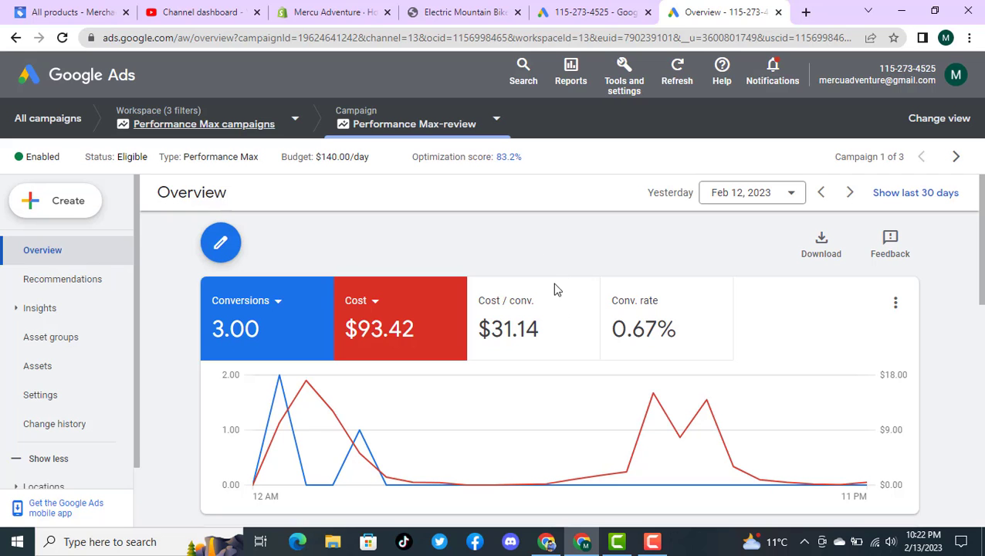
Step: Switch to the Google Analytics window and review the ecommerce overview's revenue, transactions, marketing and top seller figures
{"action": "left_click", "coordinate": [546, 536]}
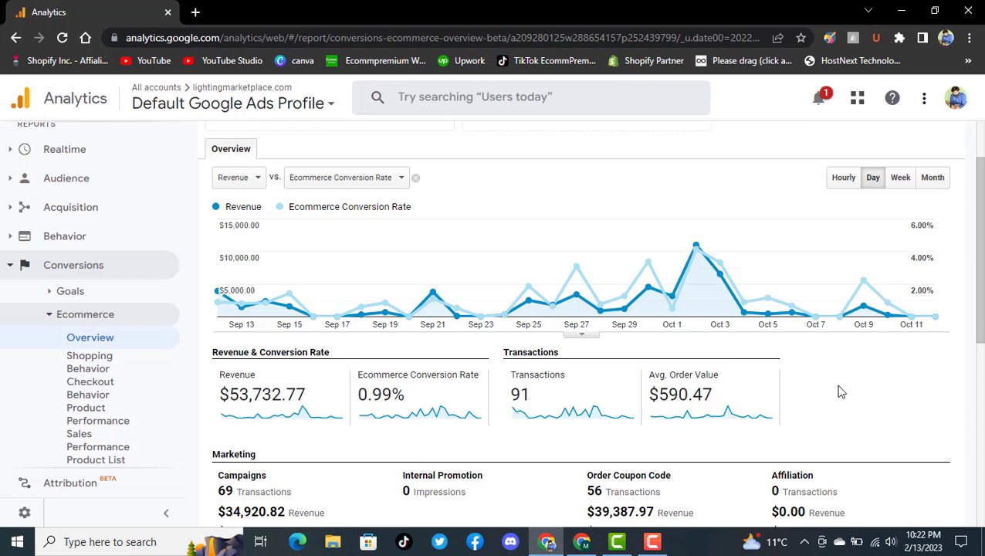
{"action": "scroll", "coordinate": [978, 318], "scroll_direction": "down", "scroll_amount": 2}
{"action": "scroll", "coordinate": [980, 317], "scroll_direction": "down", "scroll_amount": 1}
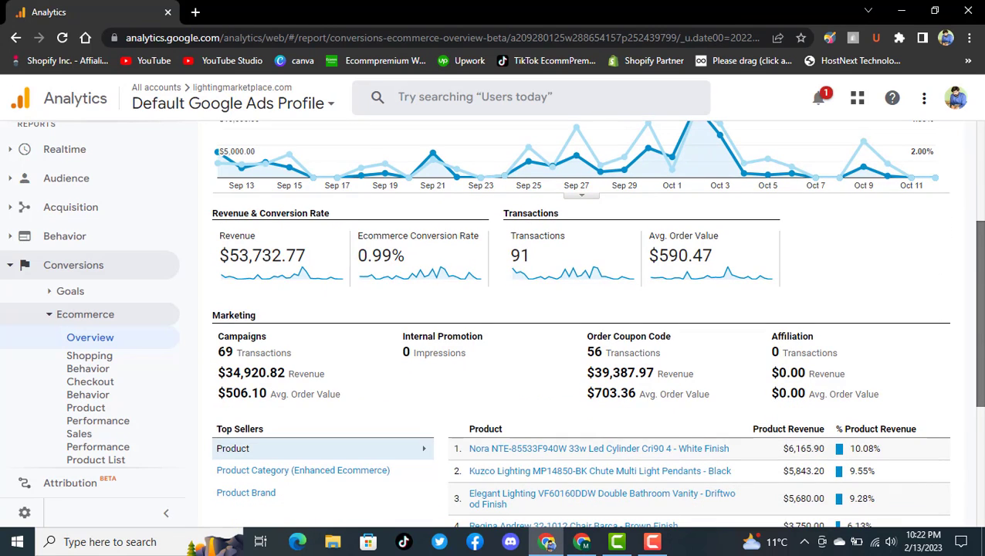
{"action": "scroll", "coordinate": [981, 262], "scroll_direction": "up", "scroll_amount": 3}
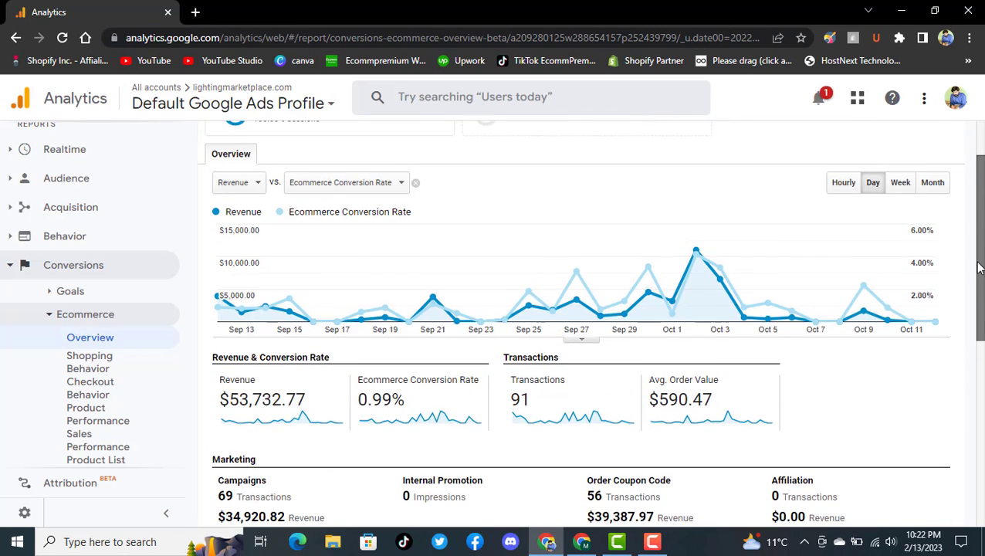